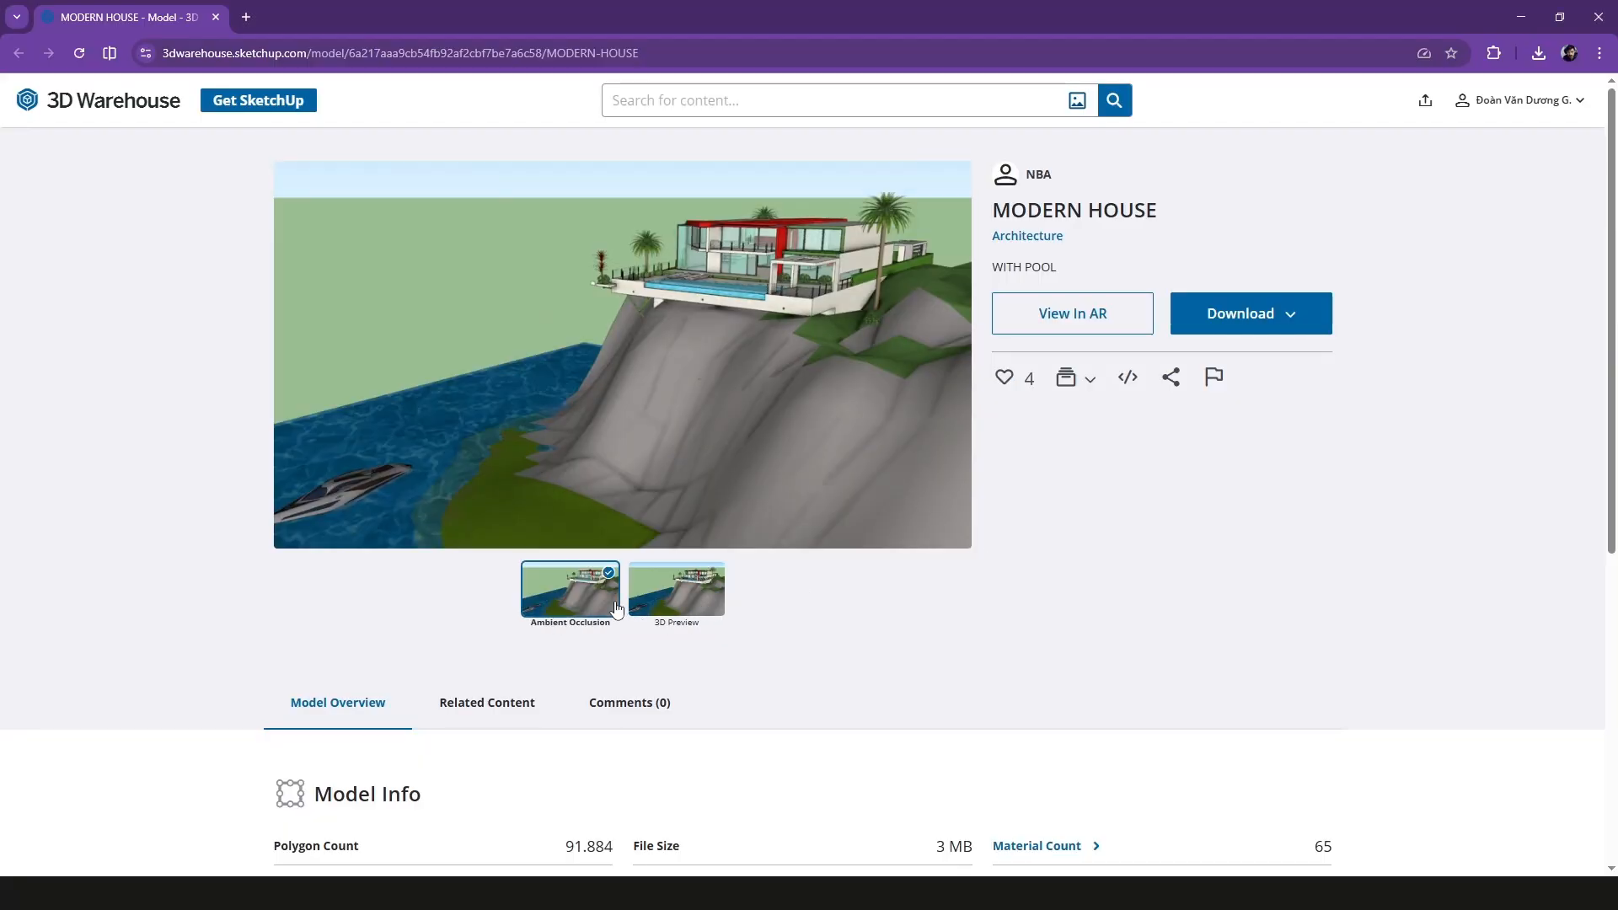
- Examine the MODERN HOUSE model page and its model info on 3D Warehouse
scroll(754, 595, down, 2)
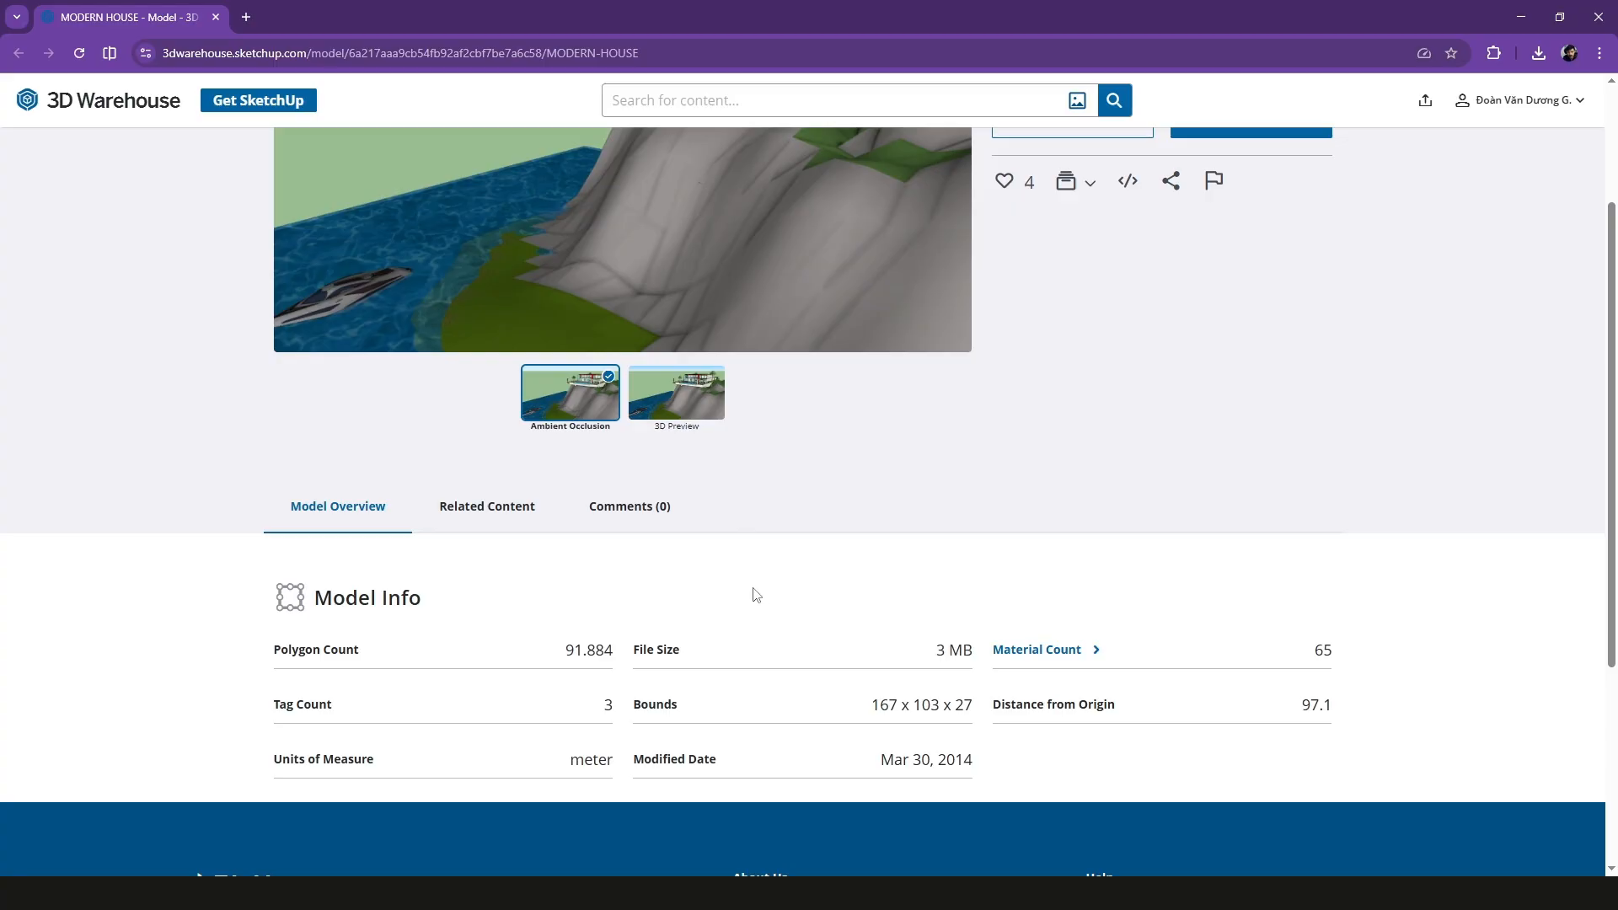
scroll(756, 595, up, 2)
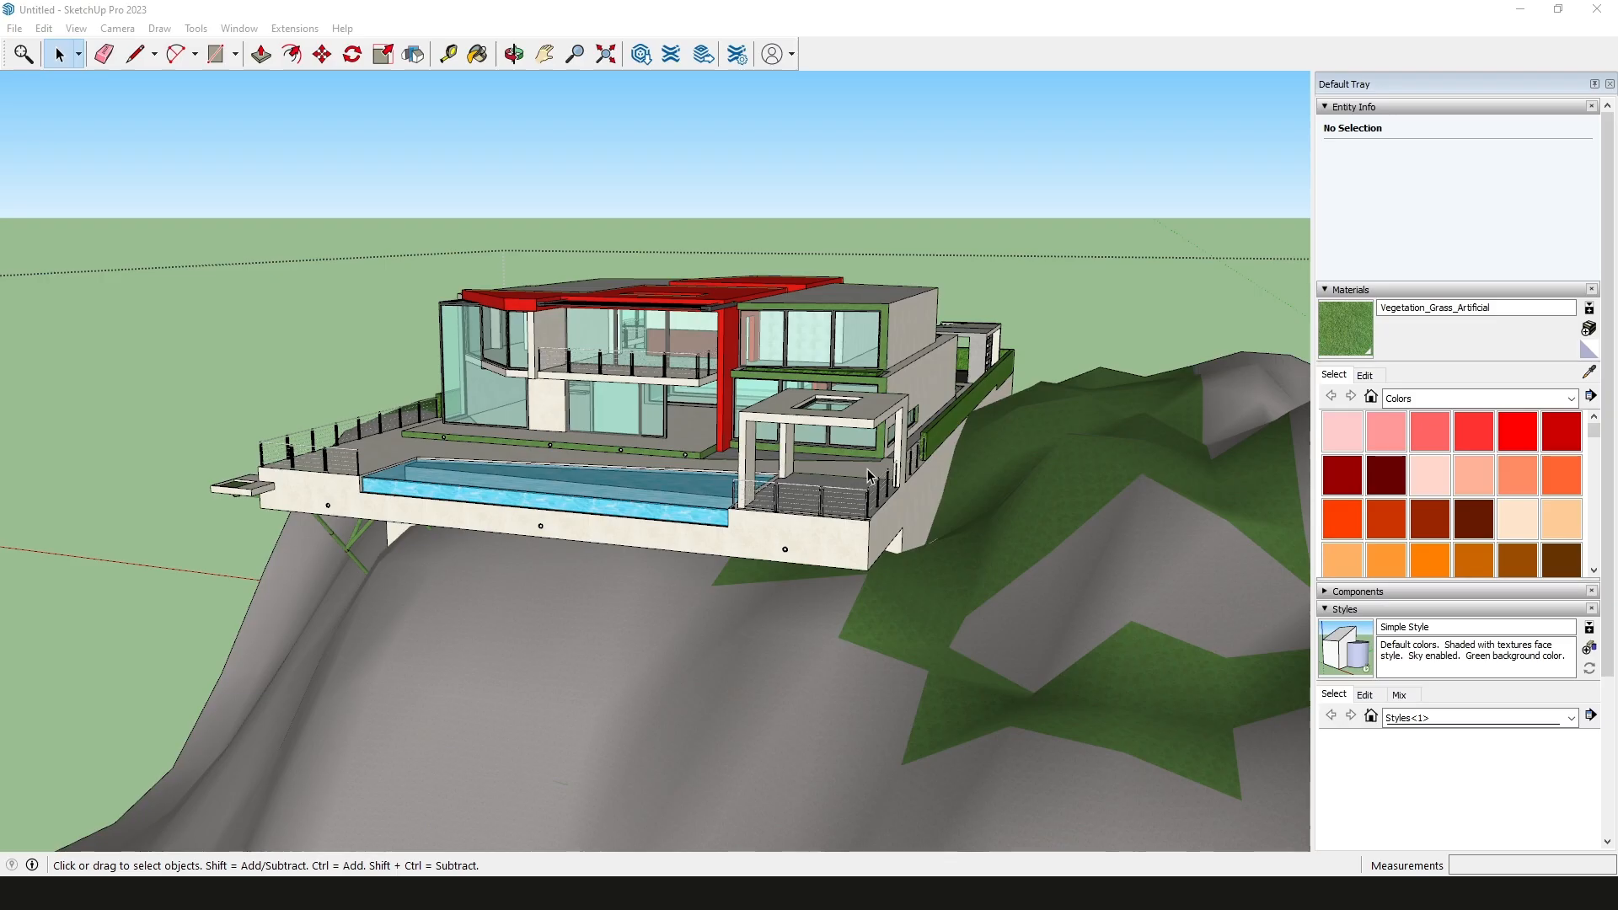
- Switch to SketchUp and connect the cliff house model to D5 Render through D5 LiveSync
scroll(860, 467, down, 5)
scroll(634, 307, up, 6)
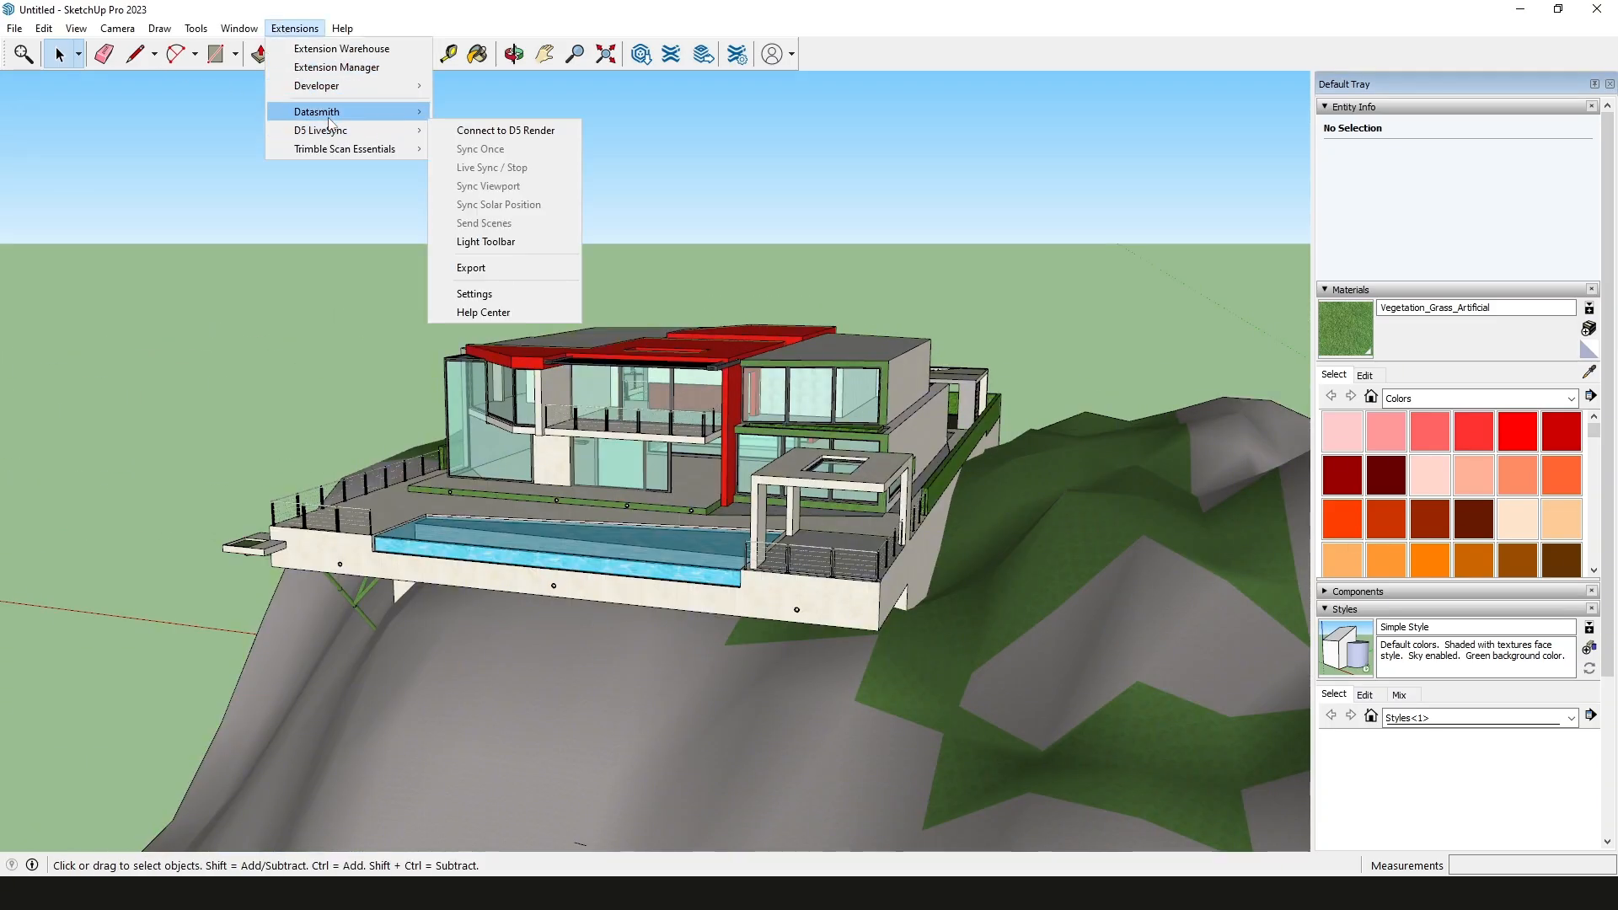
mouse_move(363, 111)
click(445, 133)
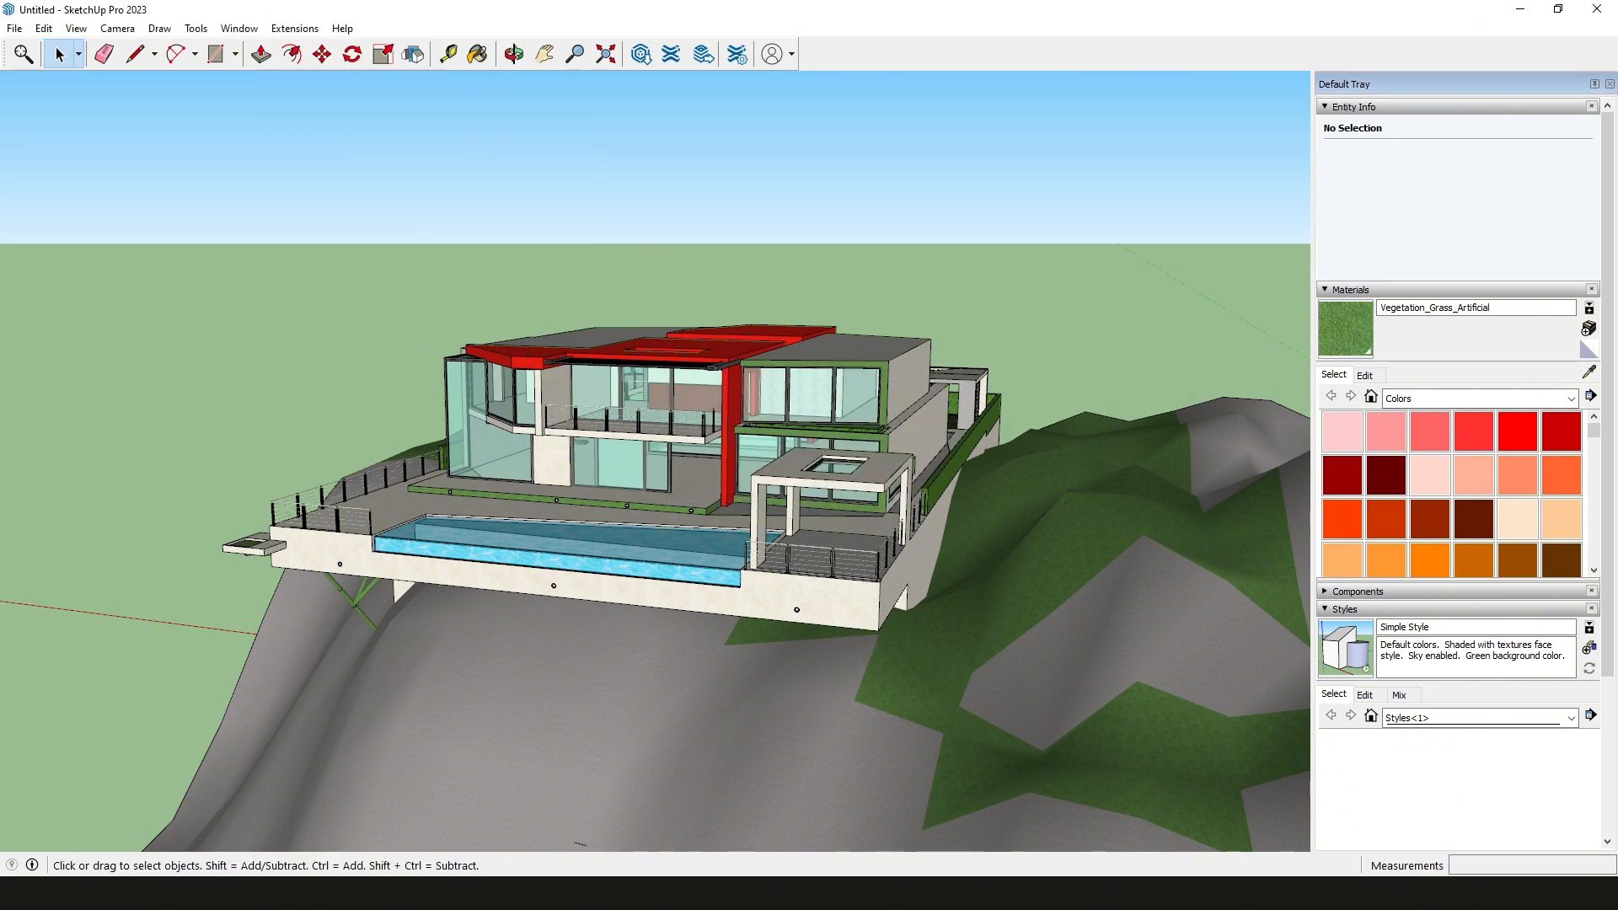
scroll(776, 643, down, 5)
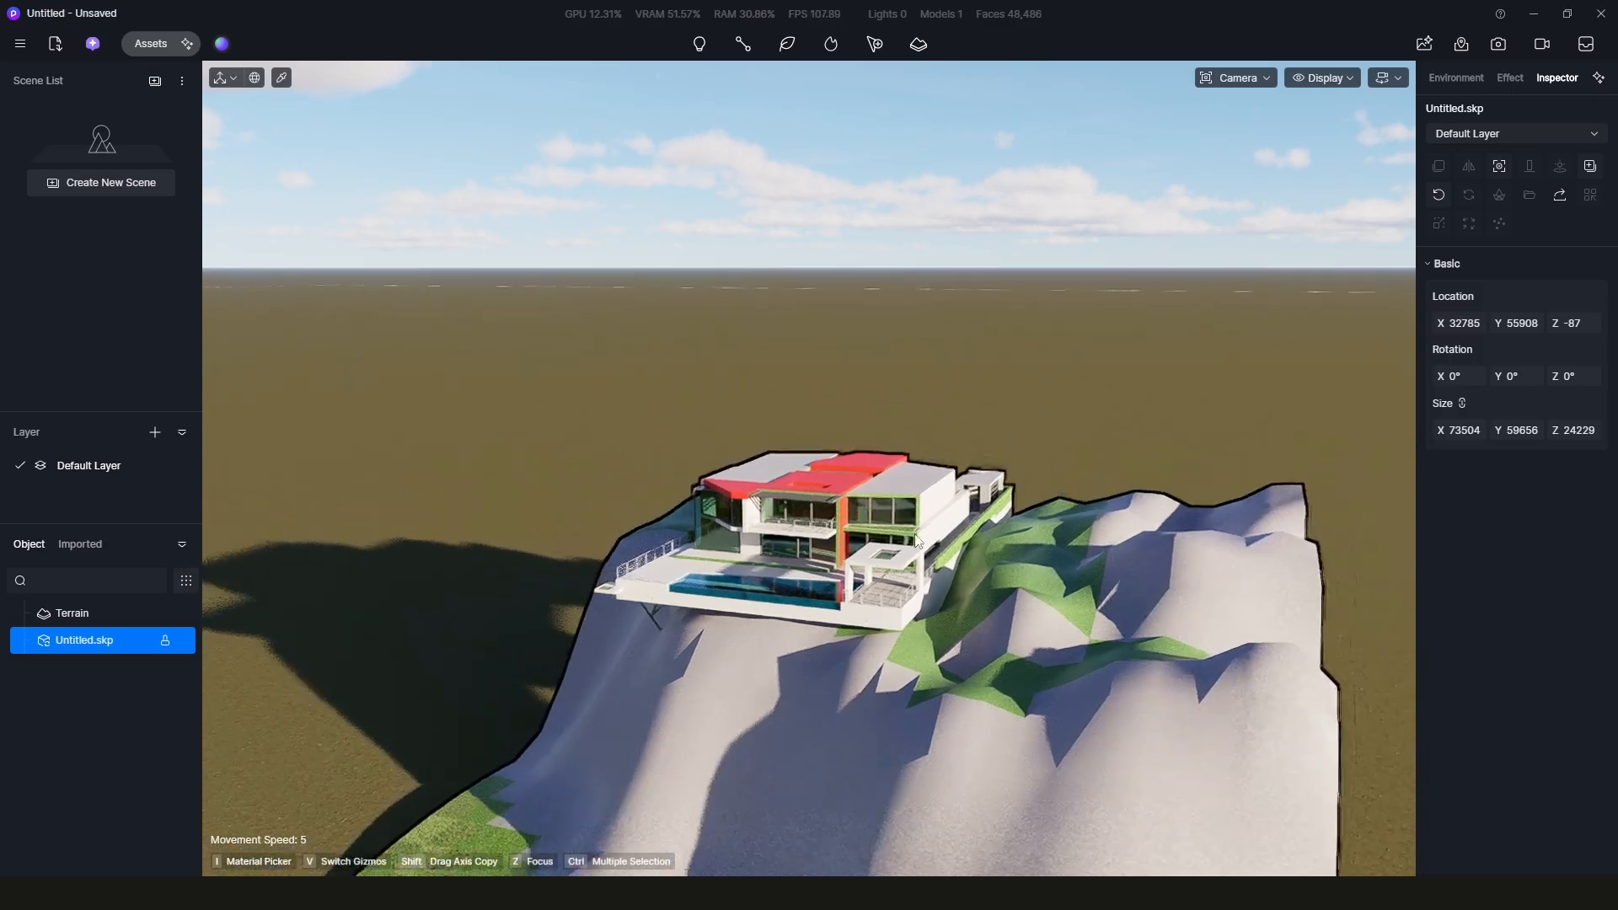
- Sculpt raised mounds in the terrain around the base of the cliff, using a textured raise brush at size 20 and strength 50
click(1499, 167)
drag(1043, 373, 1104, 374)
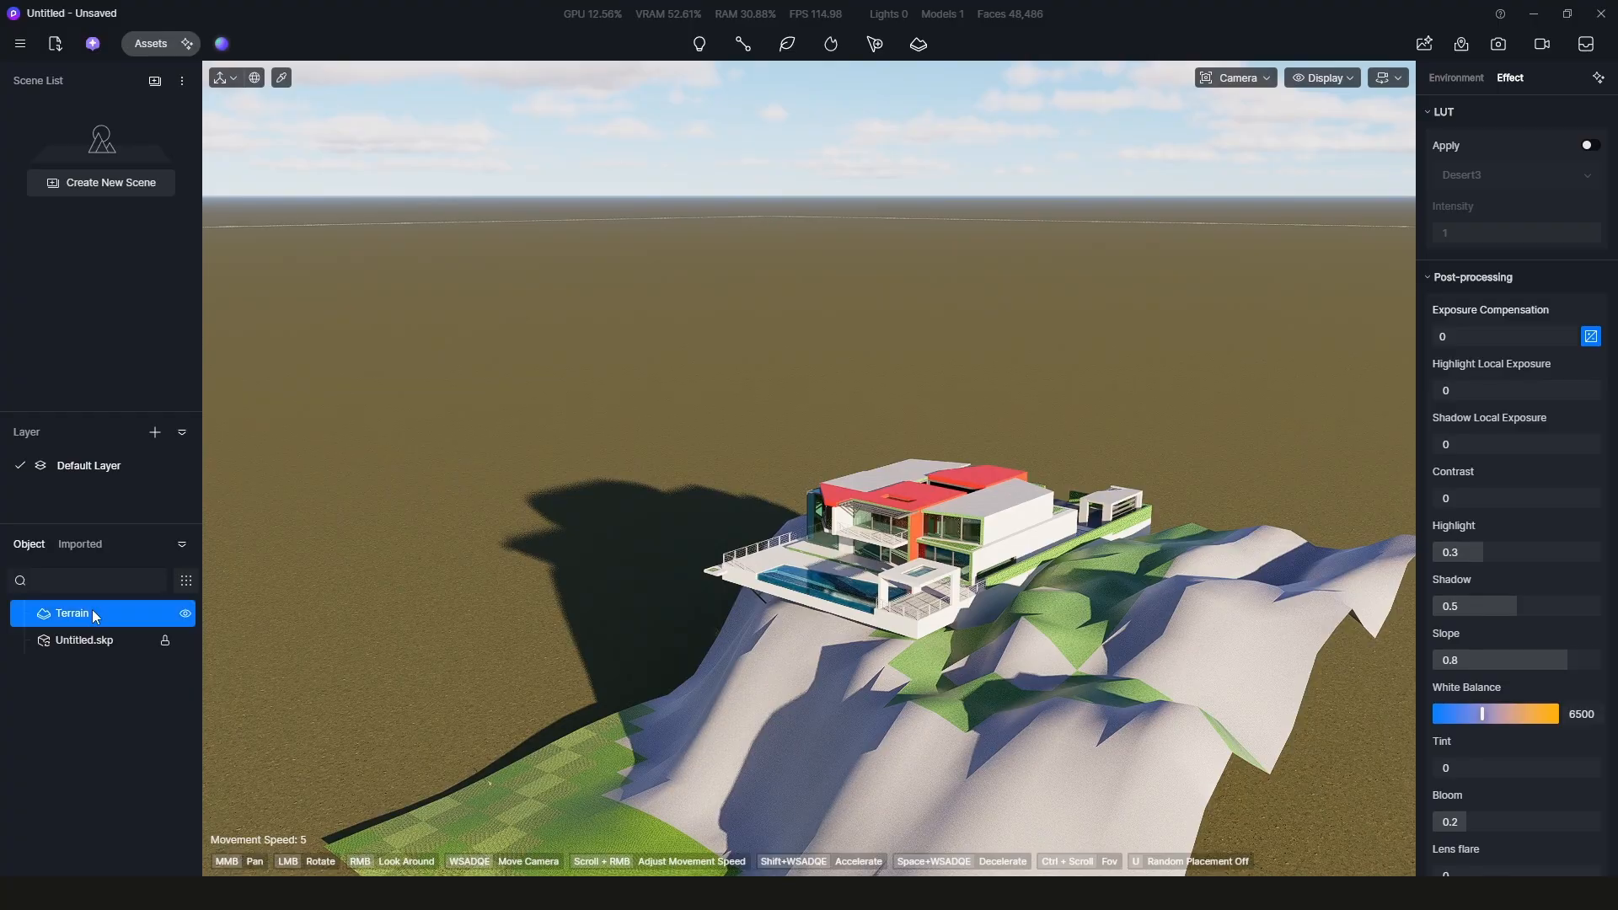
double_click(96, 616)
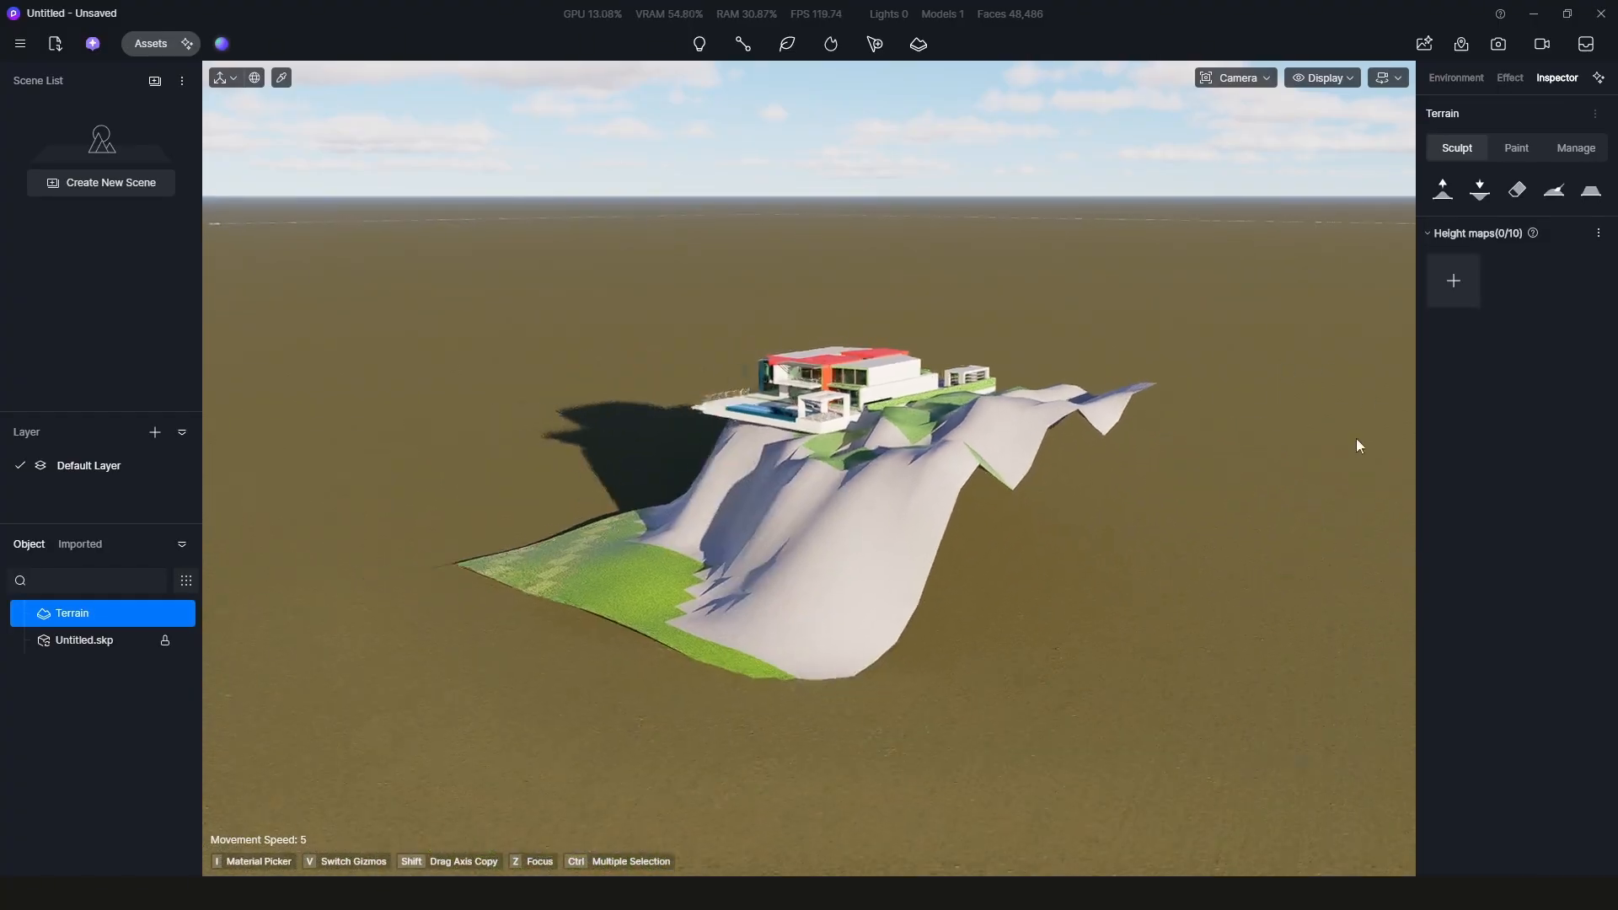
click(1444, 190)
click(1444, 459)
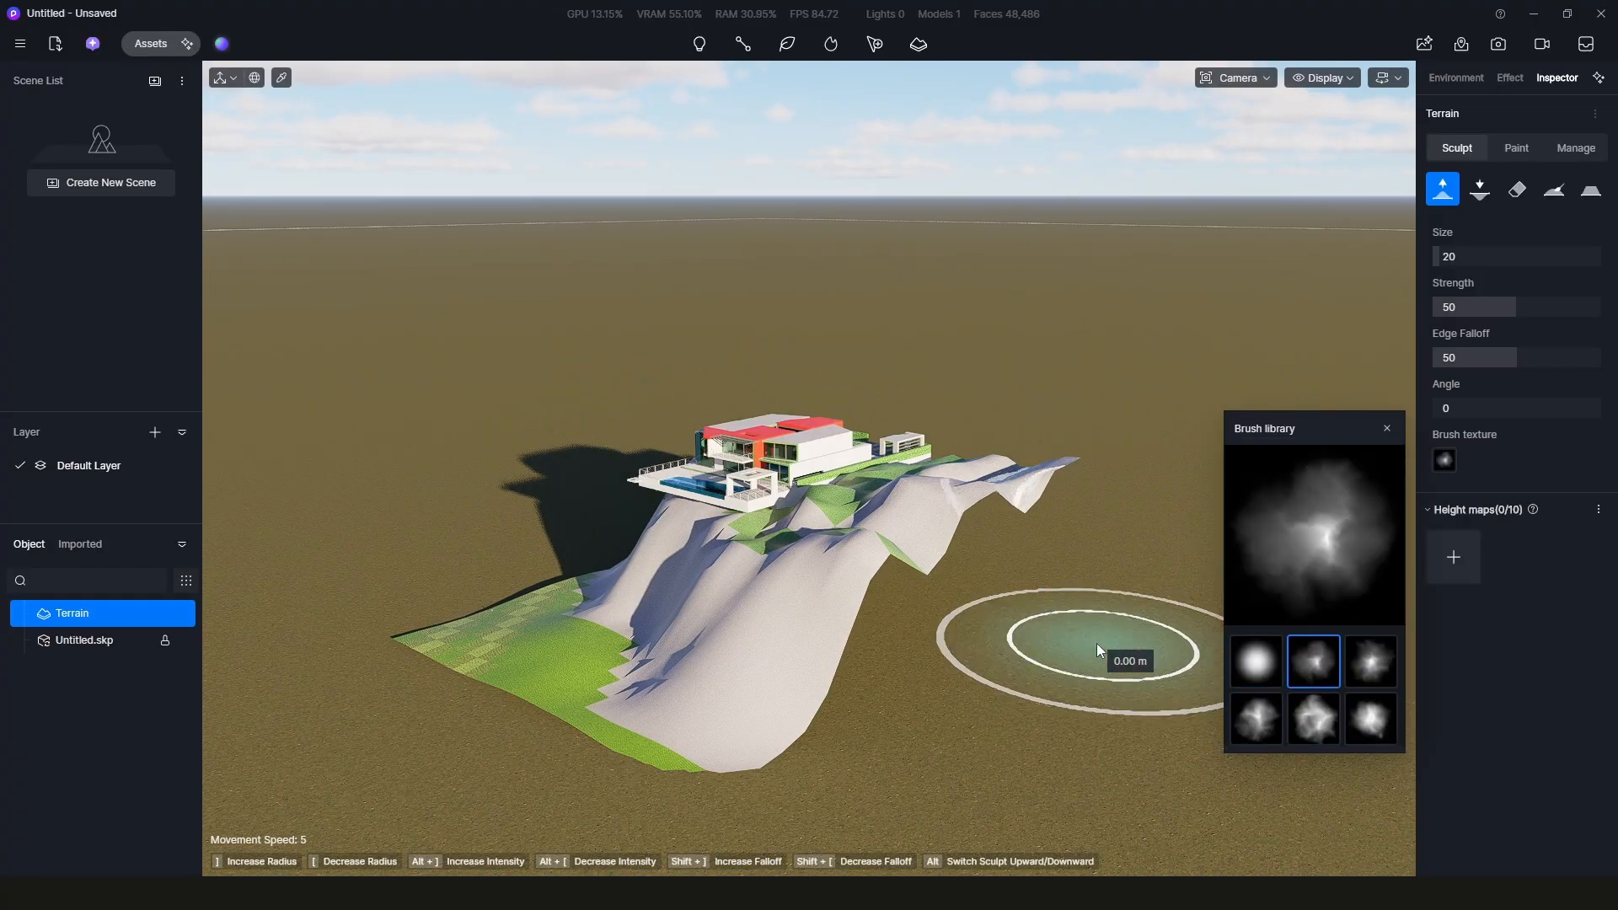
drag(937, 684, 883, 740)
key(ctrl+z)
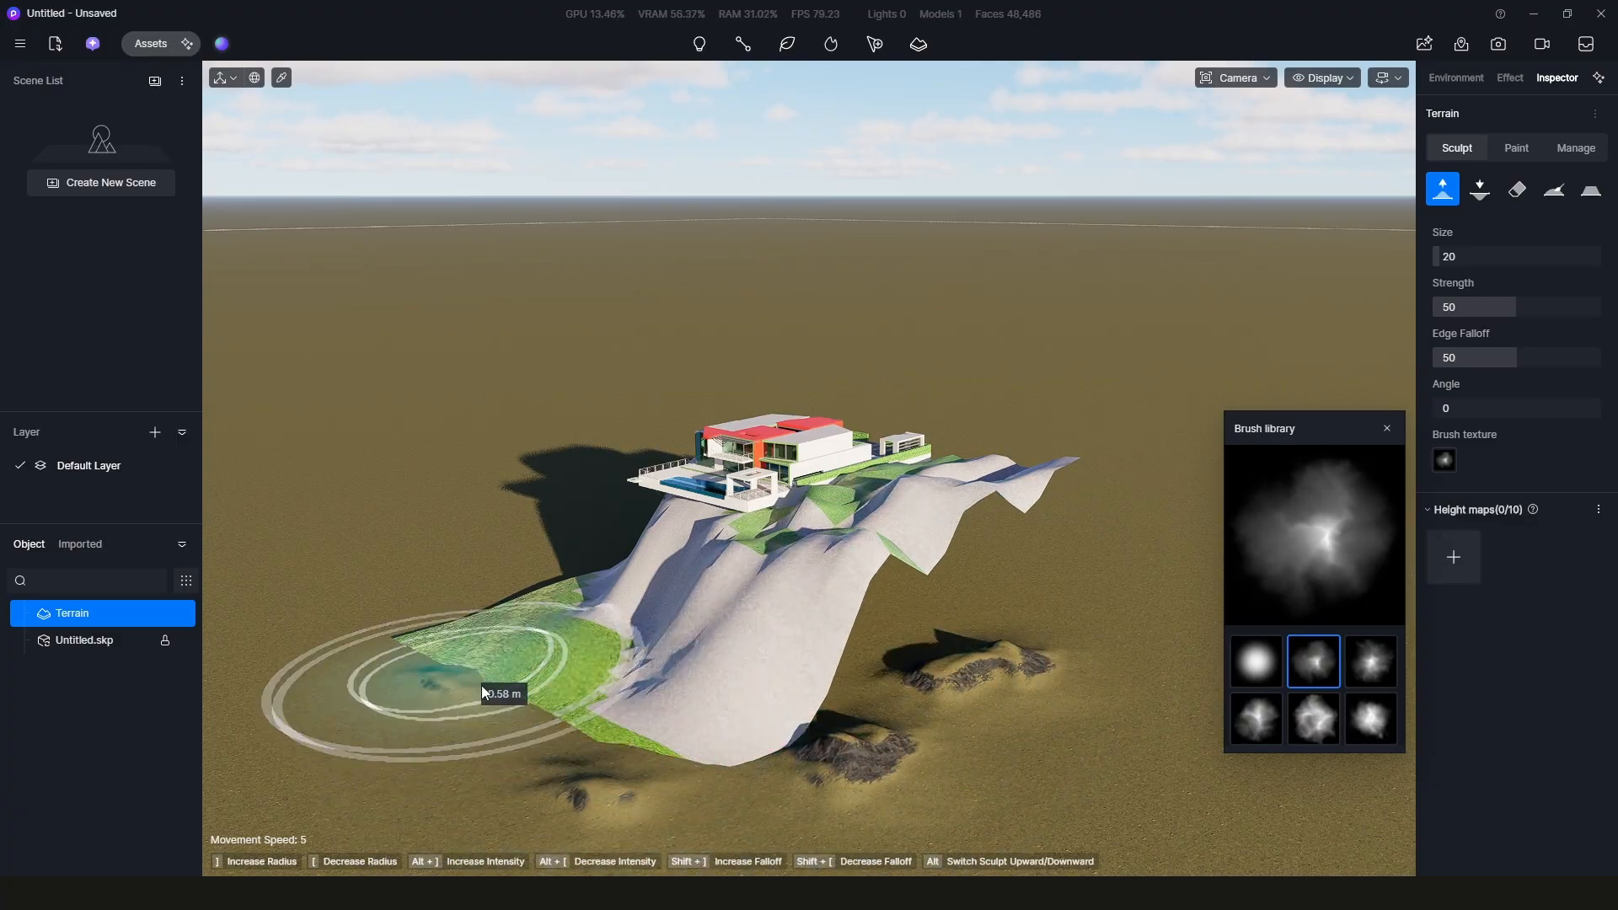
scroll(756, 629, down, 2)
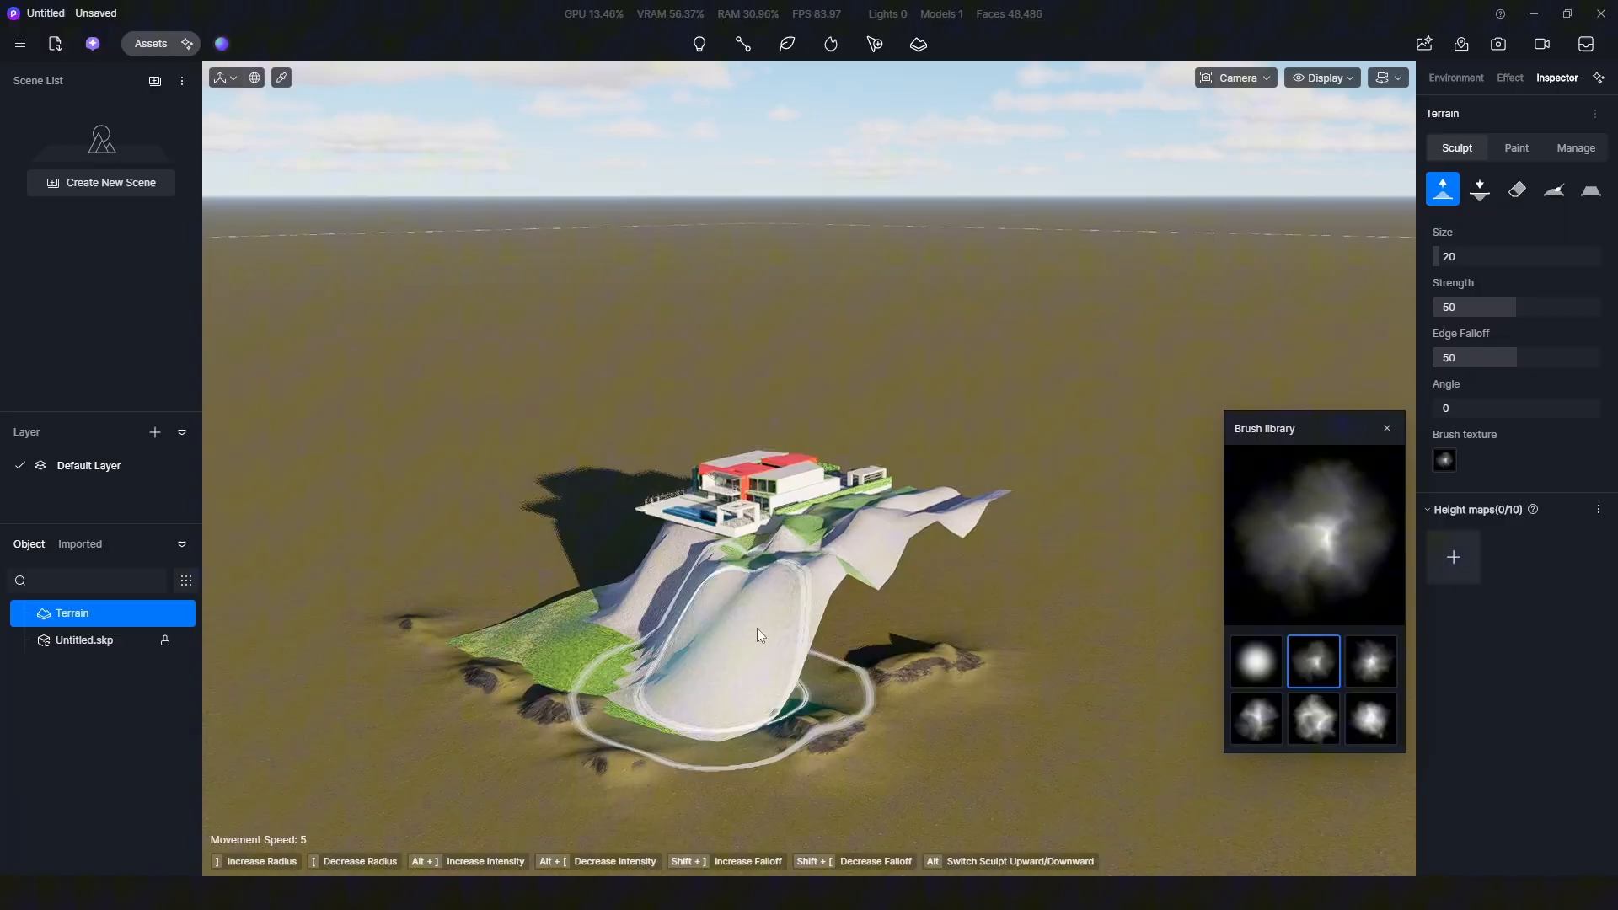
scroll(757, 635, down, 1)
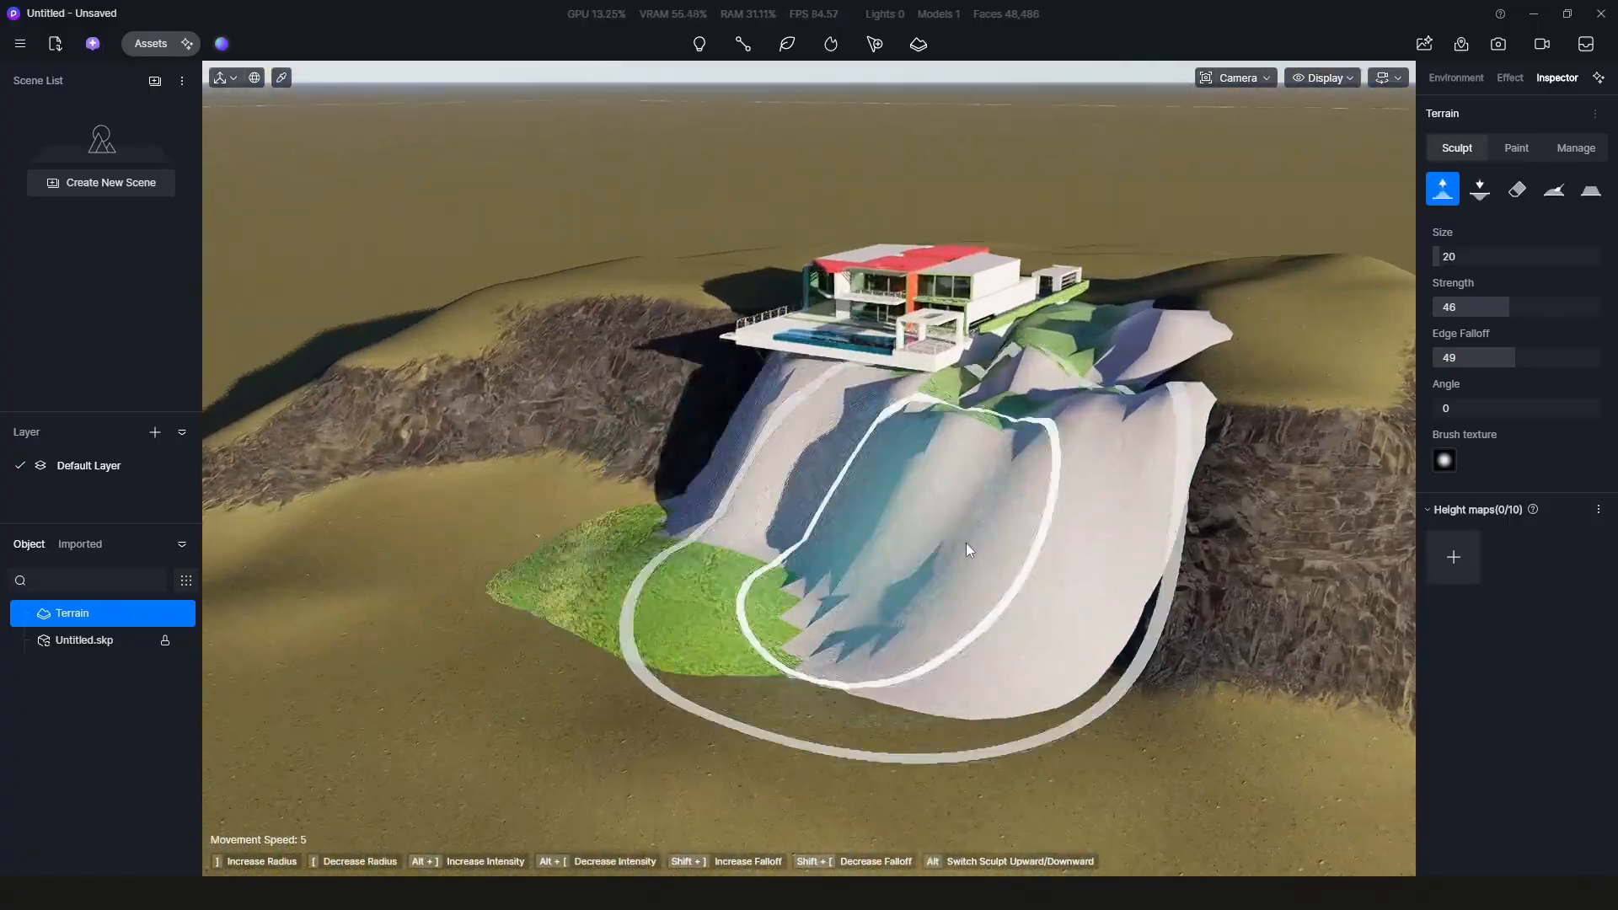
- Add the Ridge 01 height map from the terrain asset library to form hills around the house
click(153, 44)
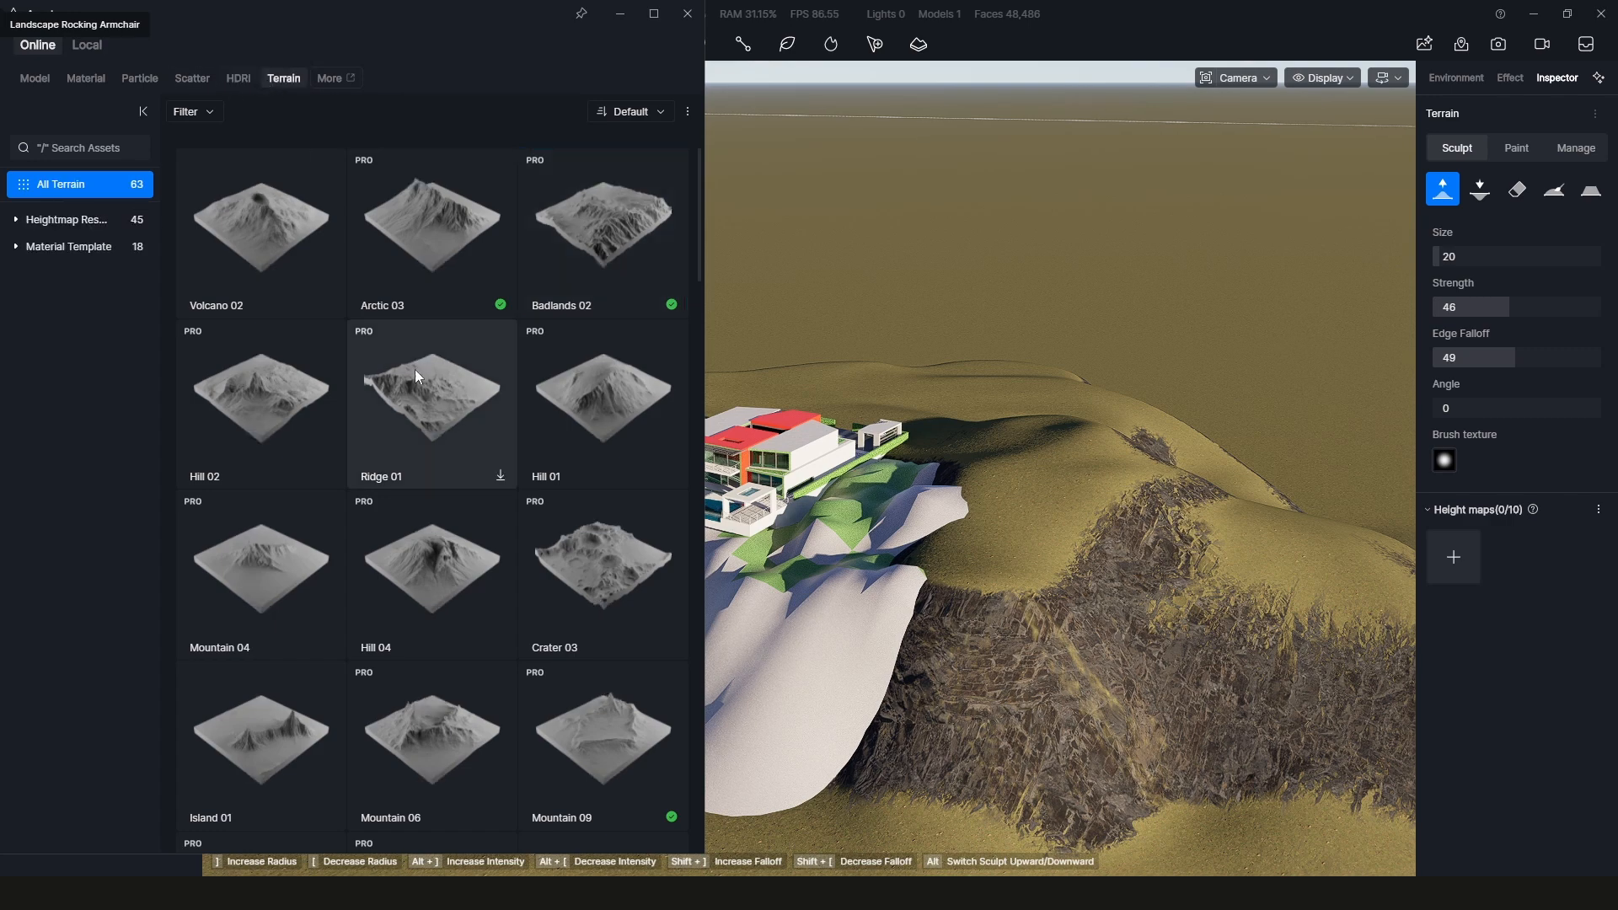
click(464, 417)
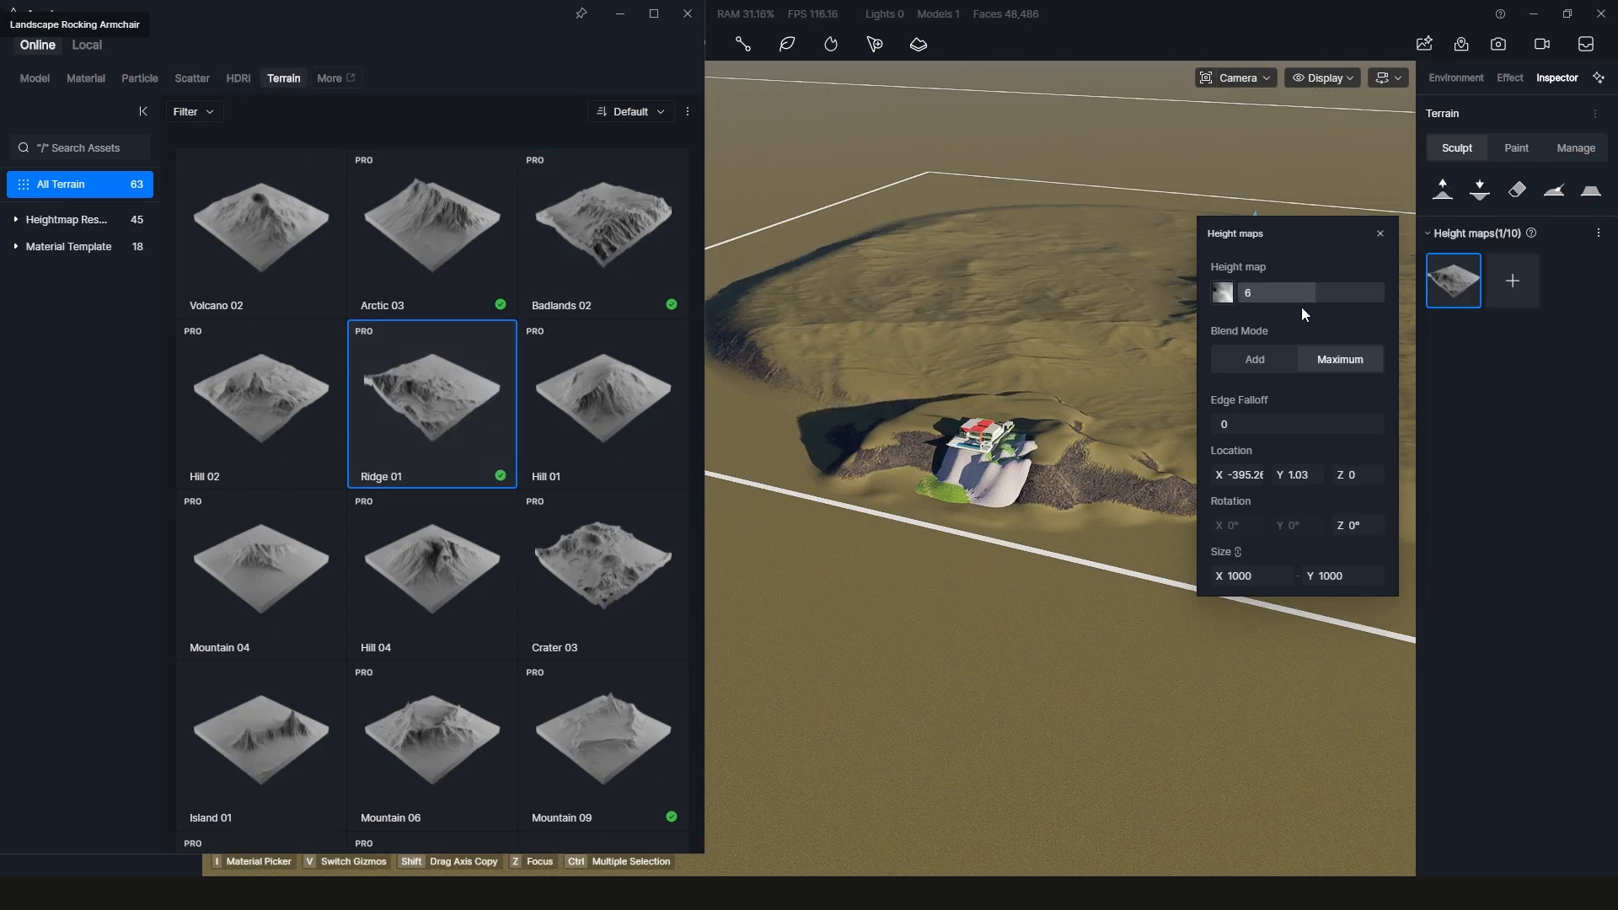
scroll(998, 445, up, 8)
right_drag(990, 478, 1045, 556)
middle_drag(1045, 556, 1063, 575)
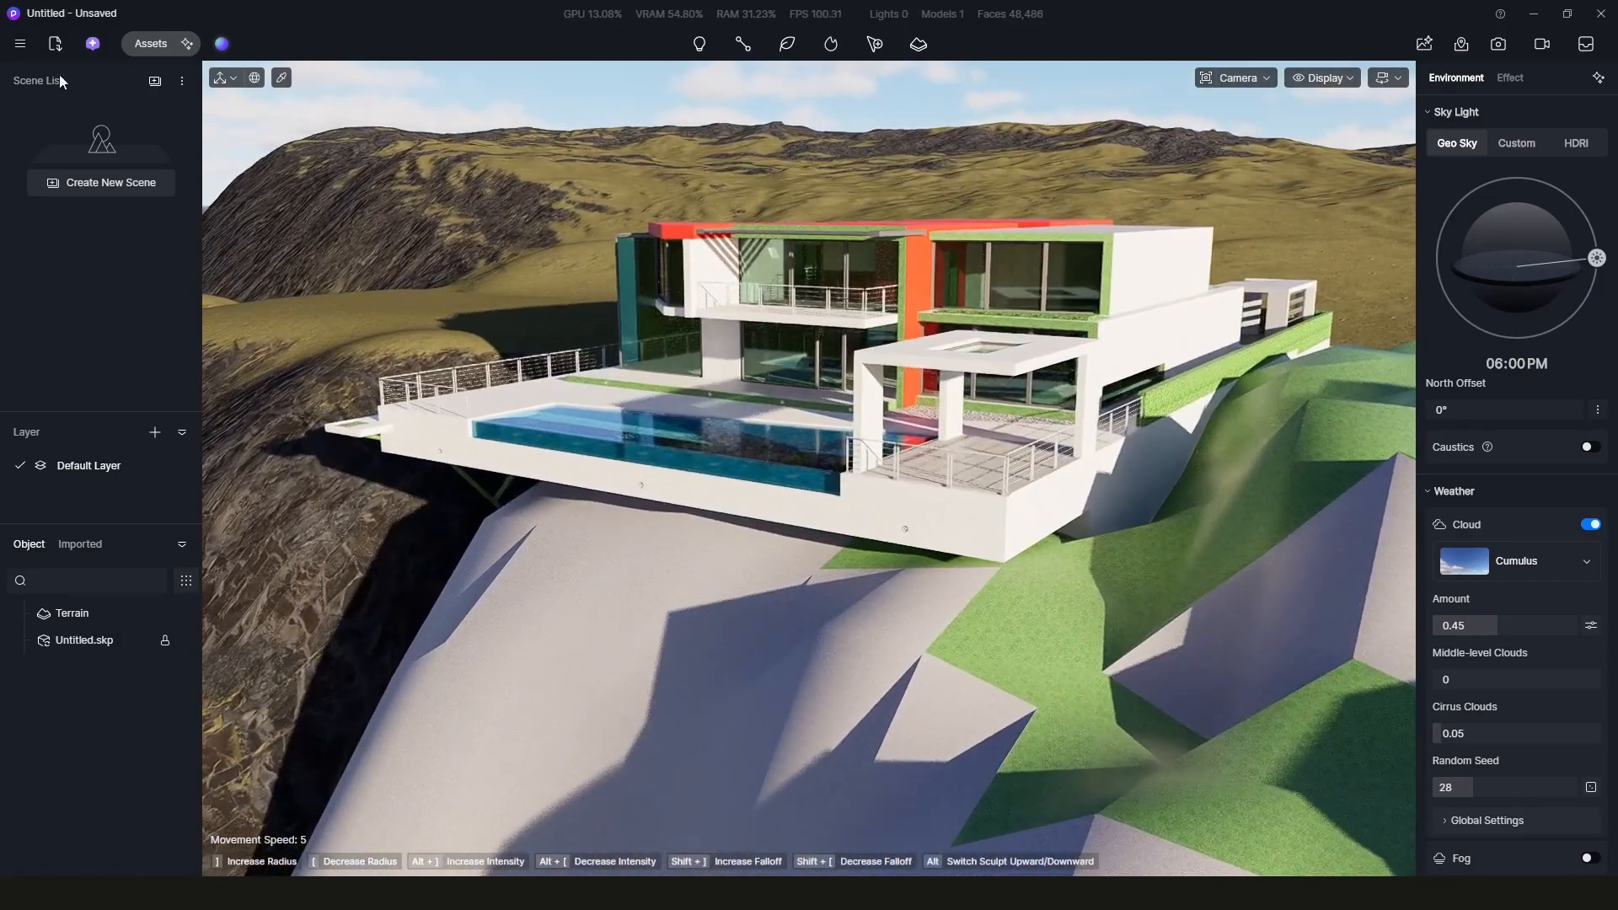
- Apply the Dark Mossy Cliff Rock material from the asset library to the grey cliff surface
click(151, 43)
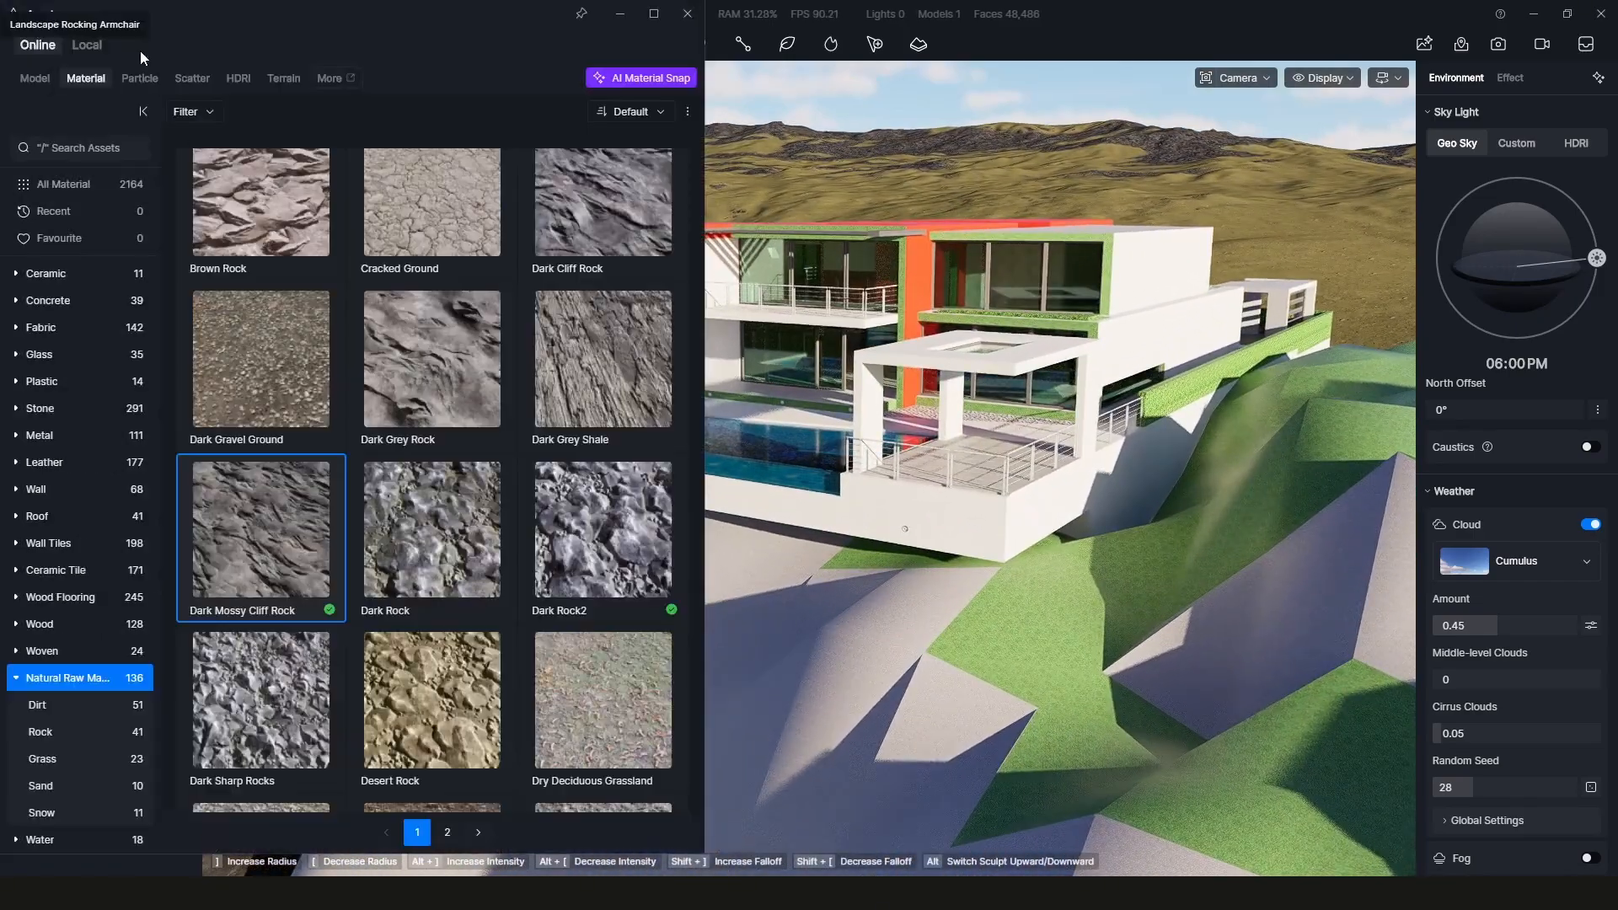
click(927, 643)
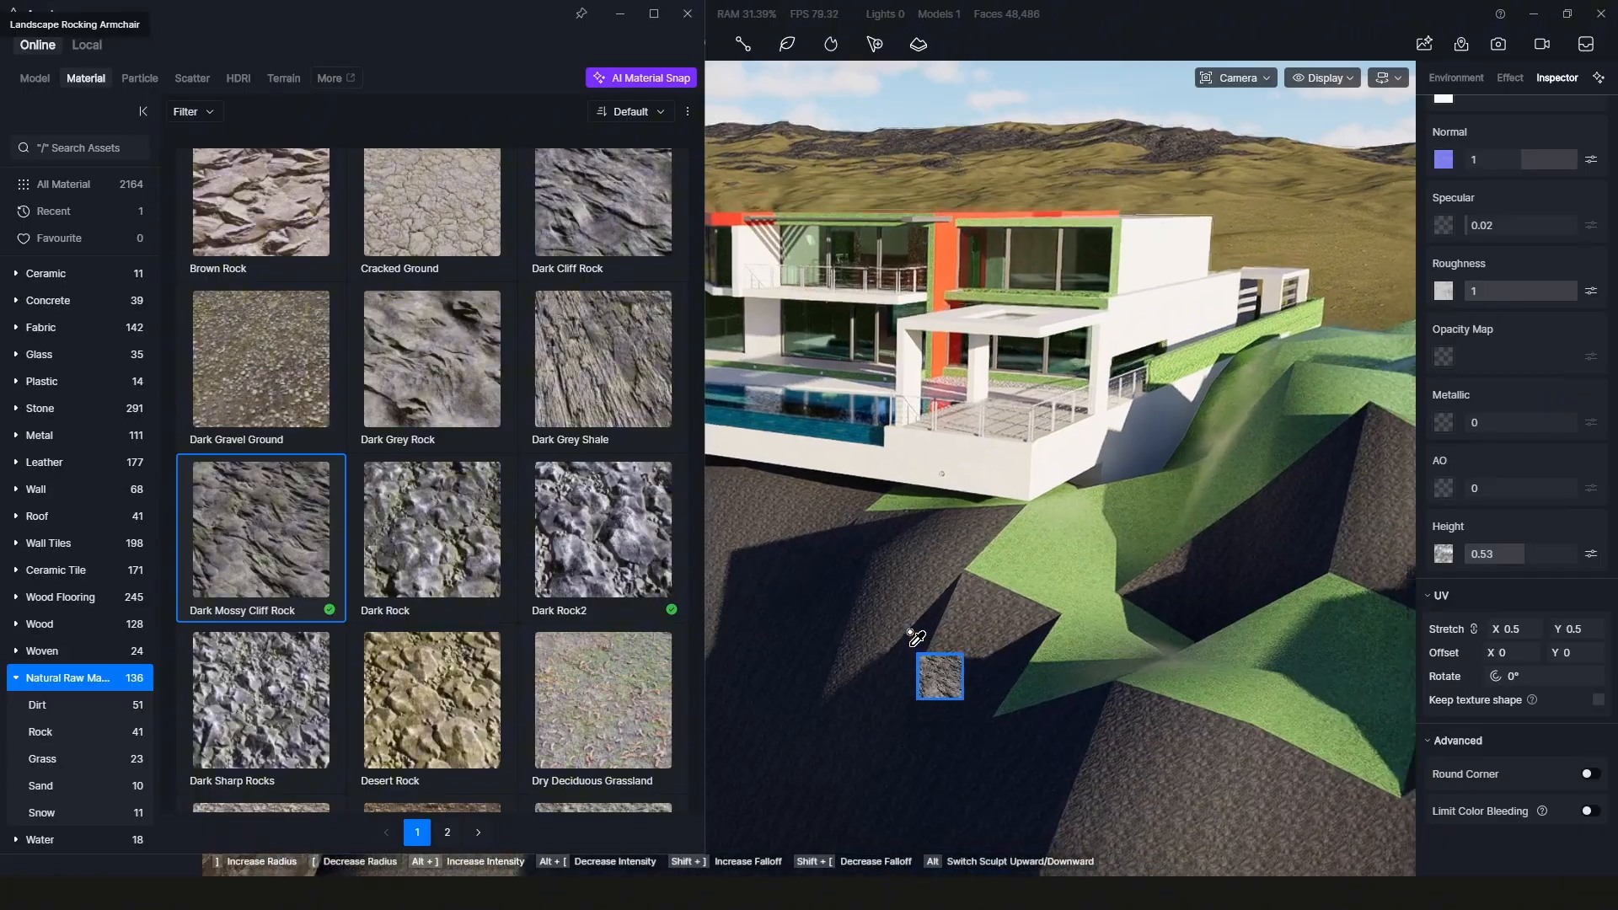
- Enlarge the rock texture on the cliff by setting its UV stretch to 0.051 in X and Y
scroll(910, 632, down, 5)
middle_drag(1007, 523, 1037, 155)
scroll(1040, 274, down, 5)
scroll(814, 198, up, 4)
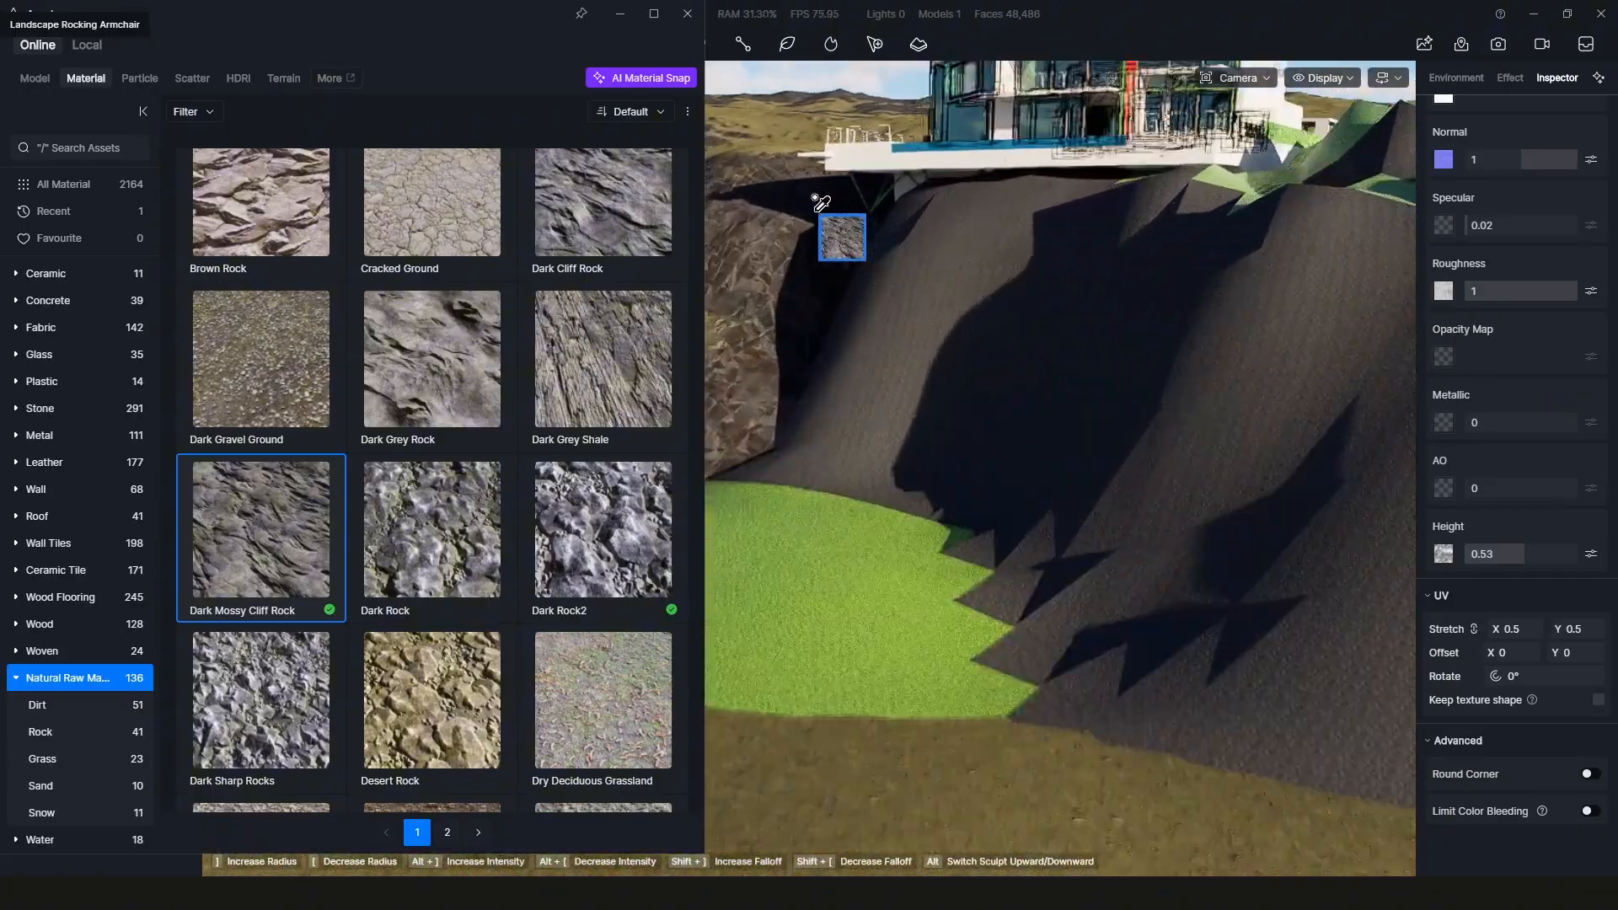
scroll(815, 198, up, 4)
middle_drag(815, 198, 881, 444)
scroll(884, 438, up, 3)
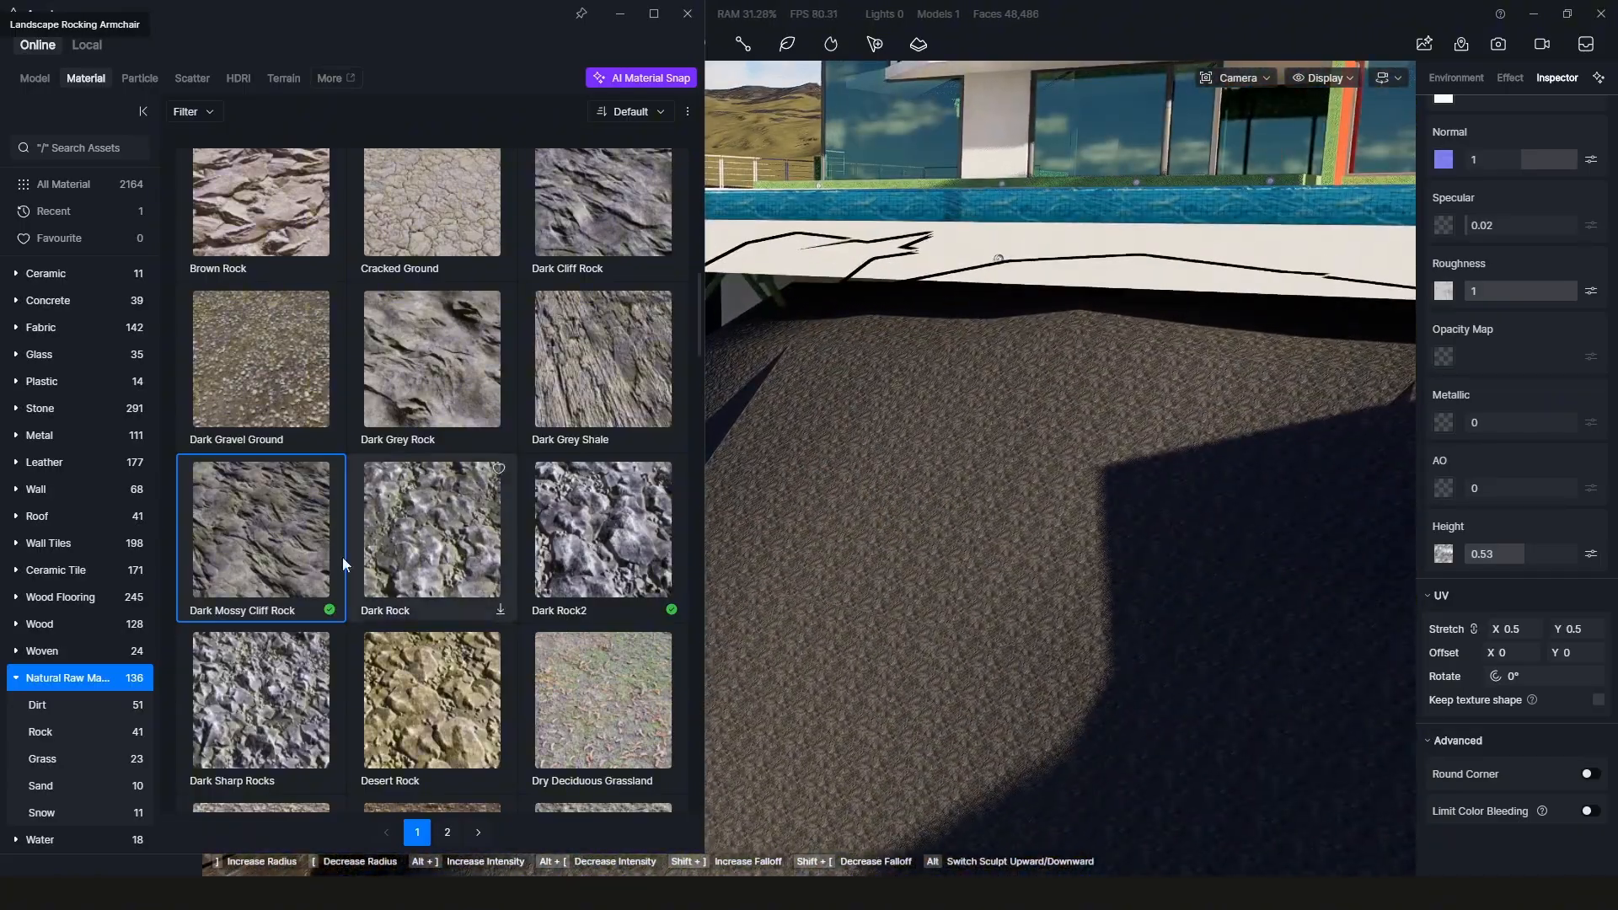
drag(1513, 630, 1474, 631)
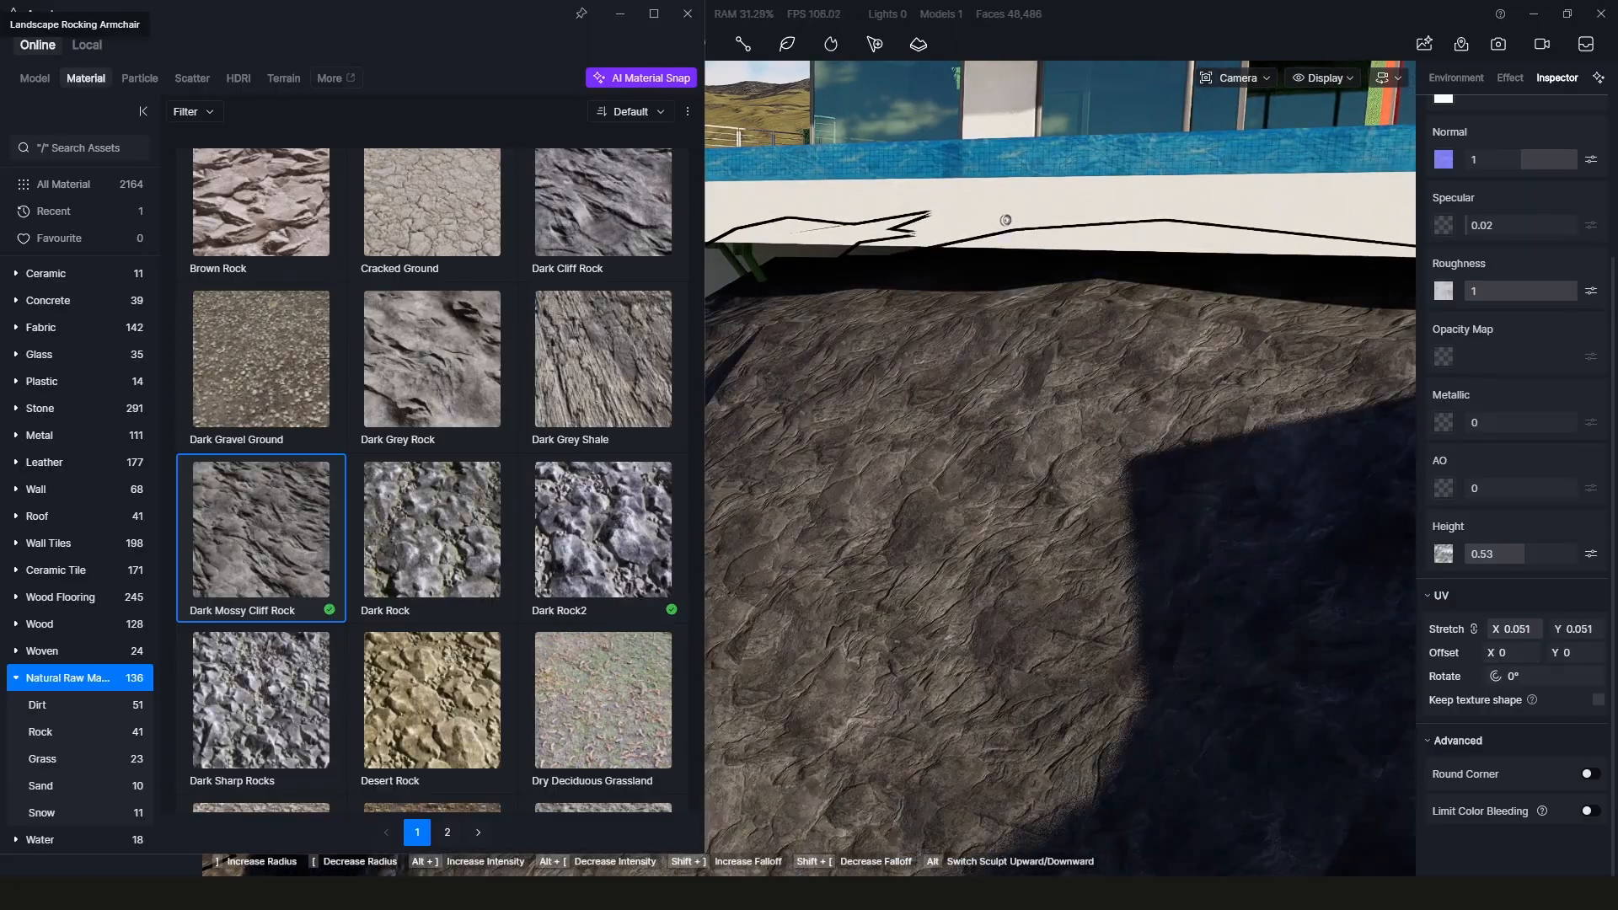
scroll(1084, 502, down, 8)
middle_drag(1092, 551, 1097, 541)
scroll(1097, 540, up, 8)
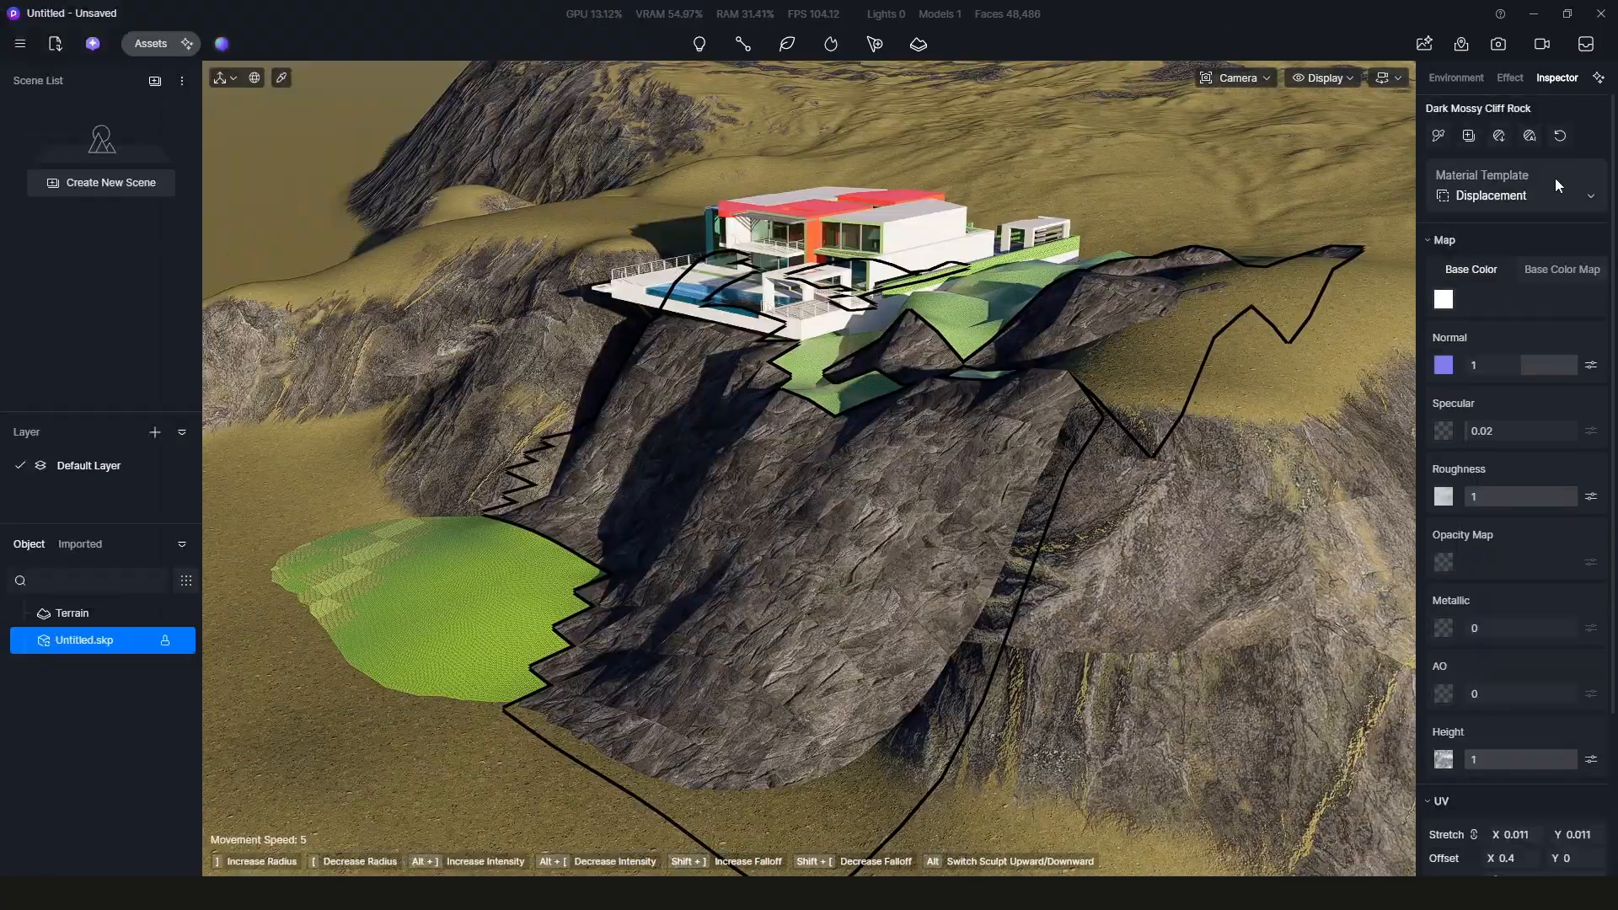
- Change the Dark Mossy Cliff Rock material to the Custom template and enable Triplanar mapping, then deselect the model
click(1554, 180)
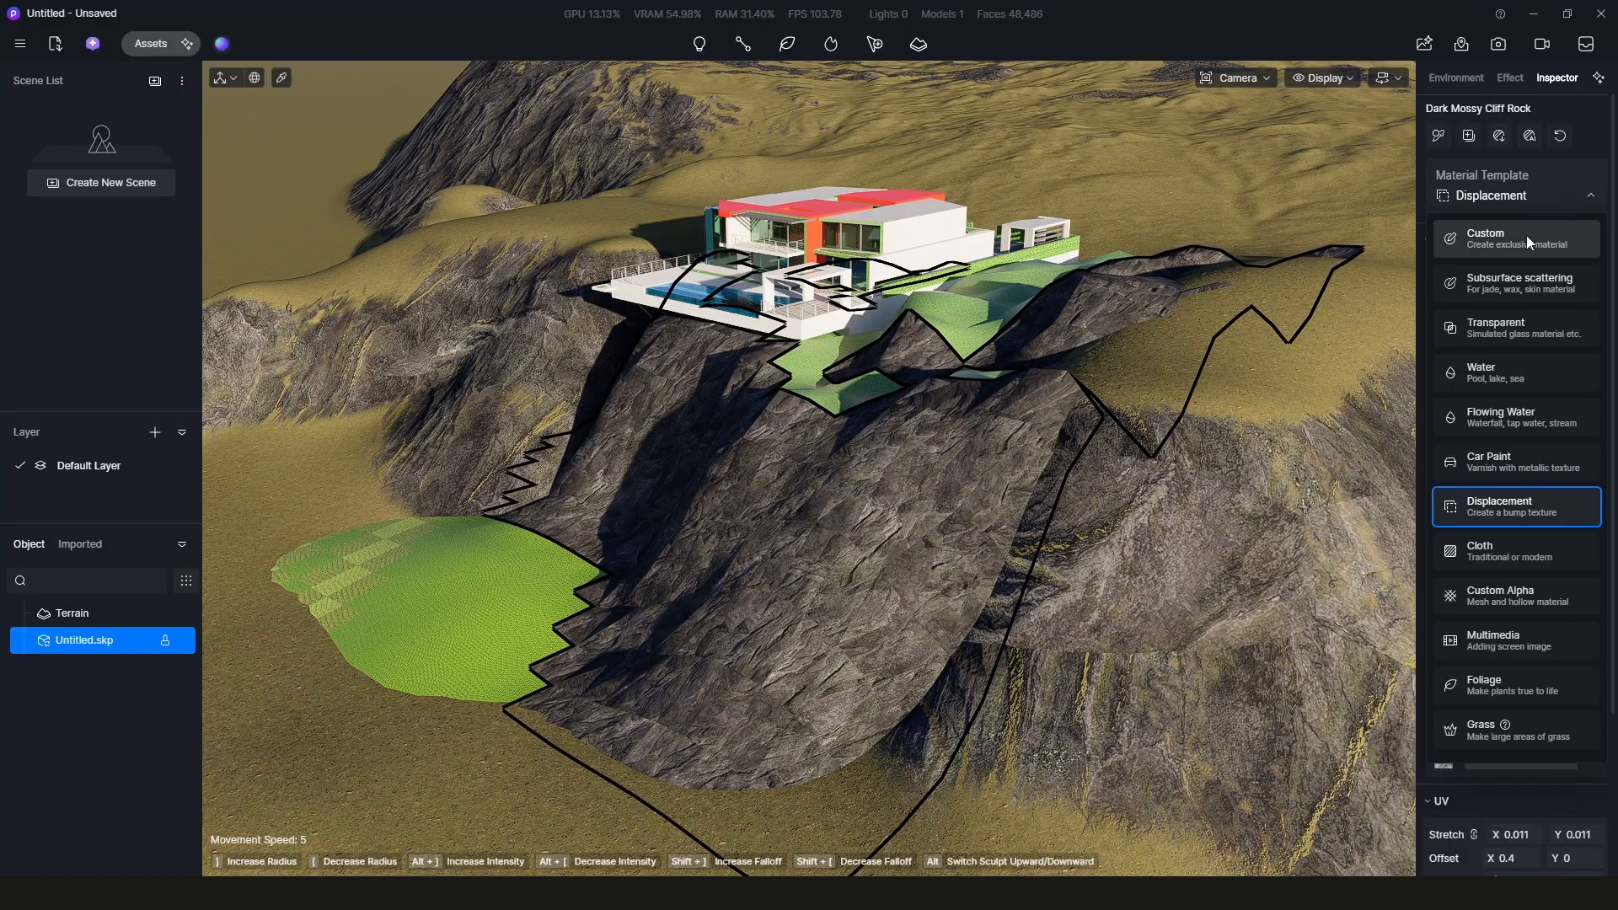
click(1525, 235)
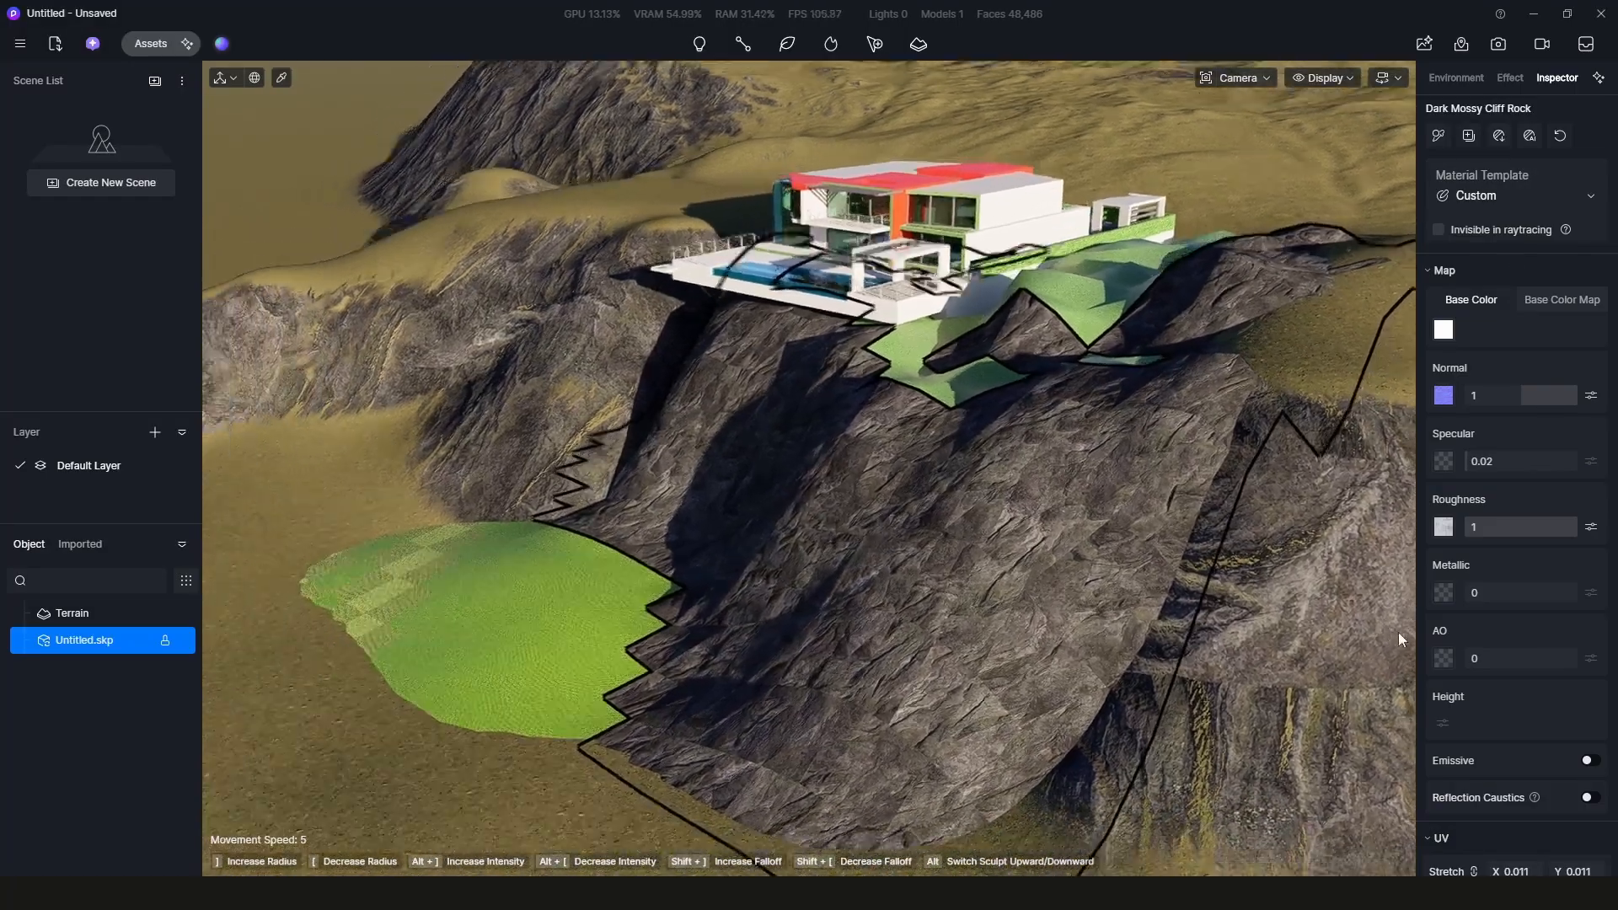
scroll(1448, 690, down, 4)
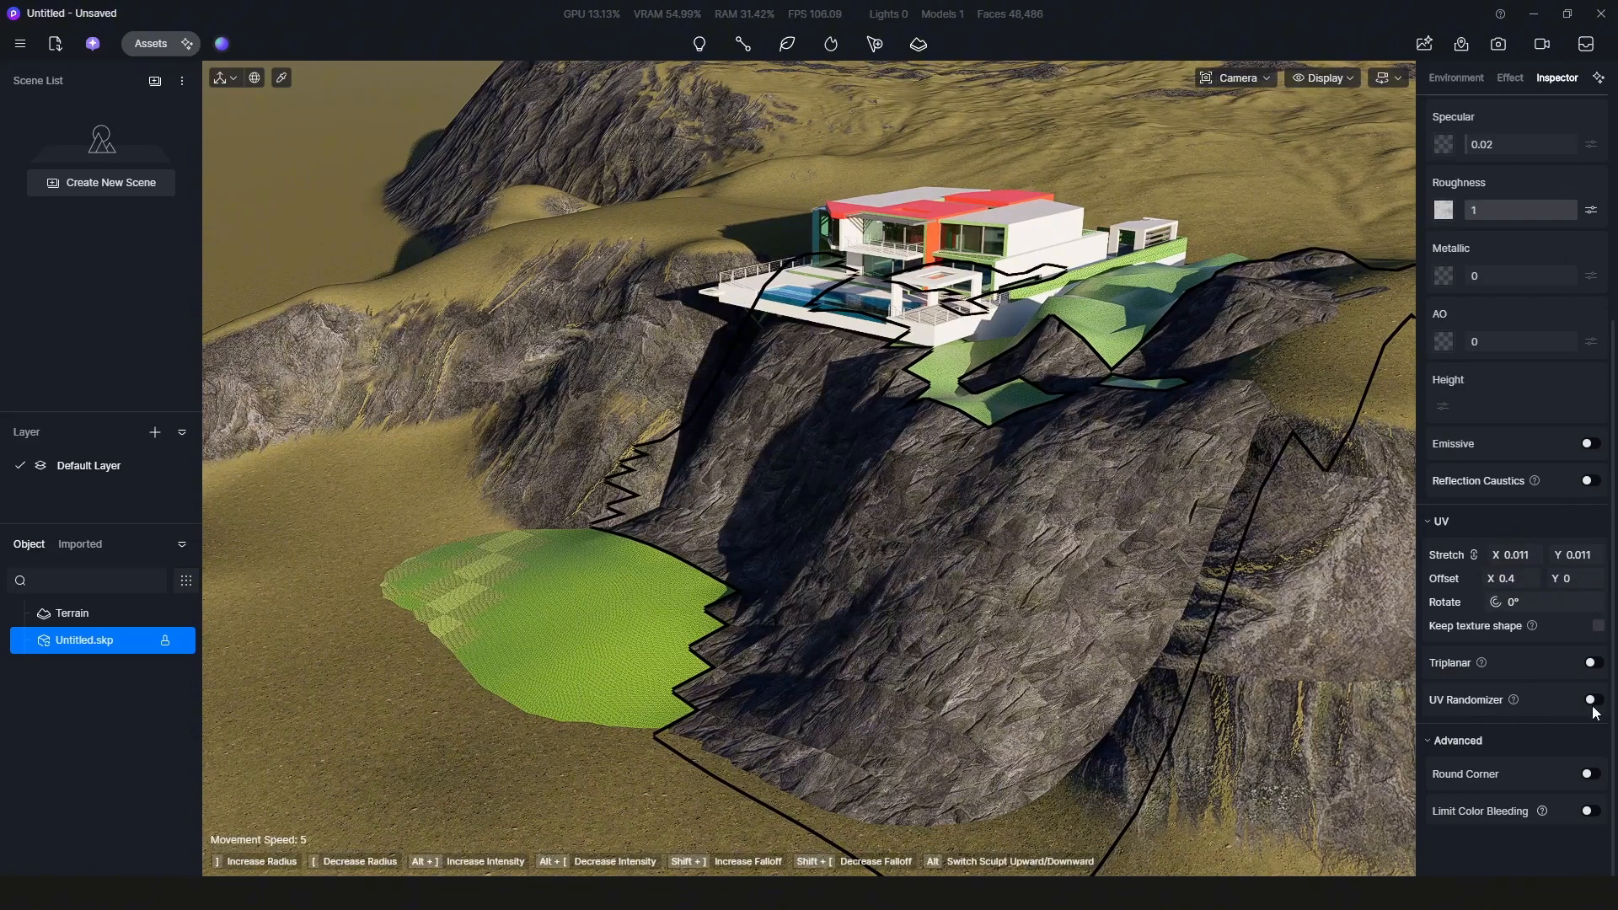
click(1593, 663)
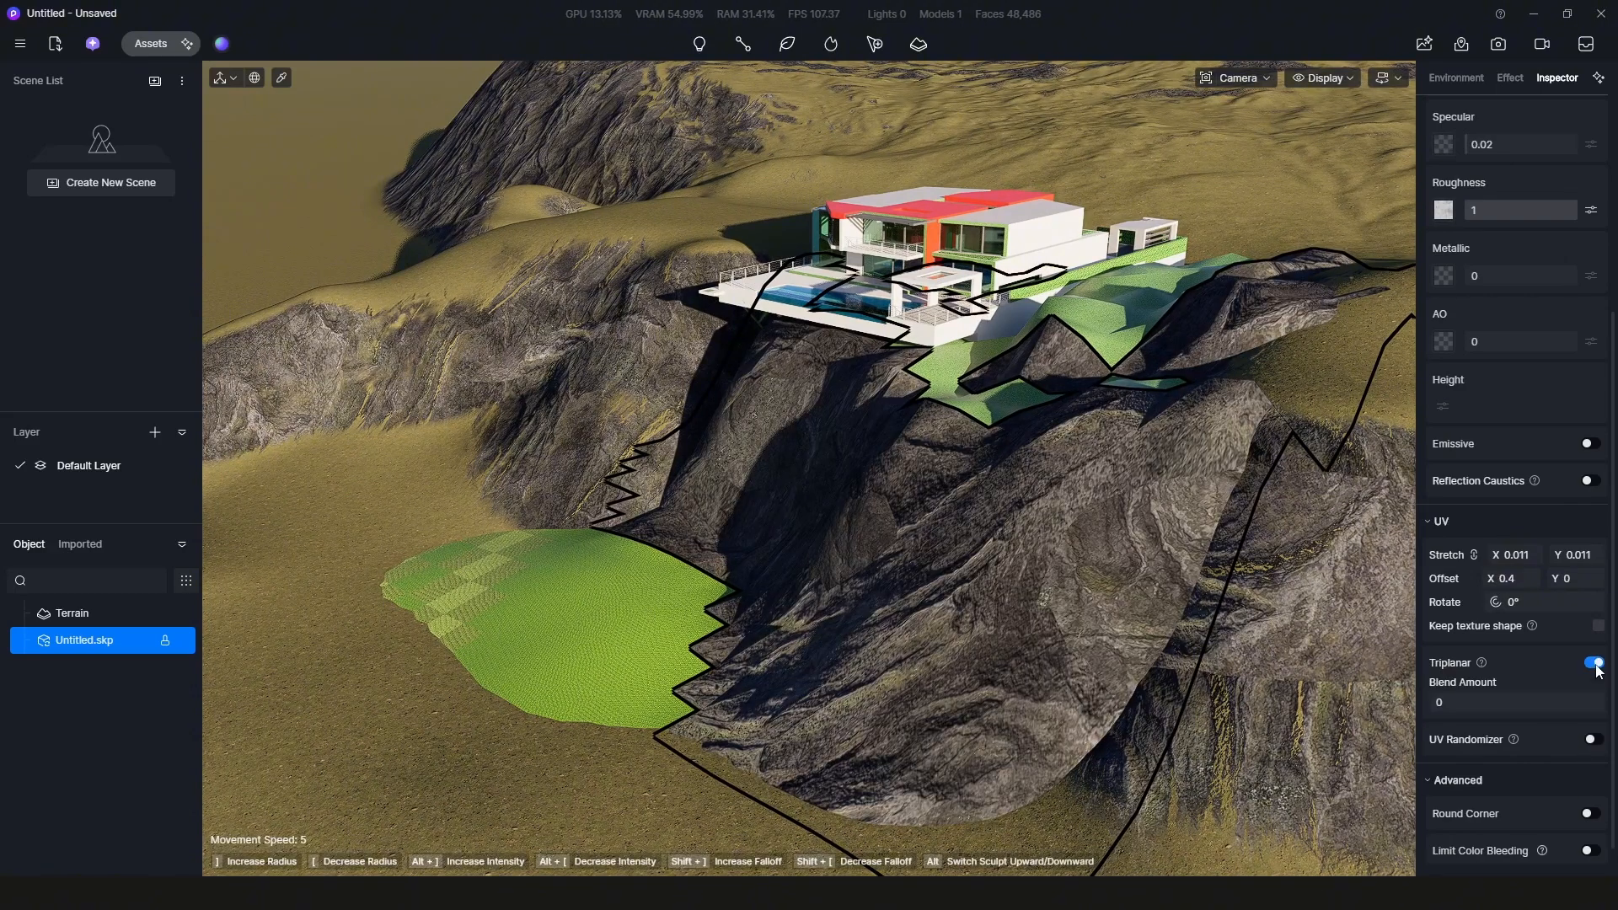
click(1596, 666)
click(1596, 666)
scroll(962, 588, down, 3)
click(1251, 596)
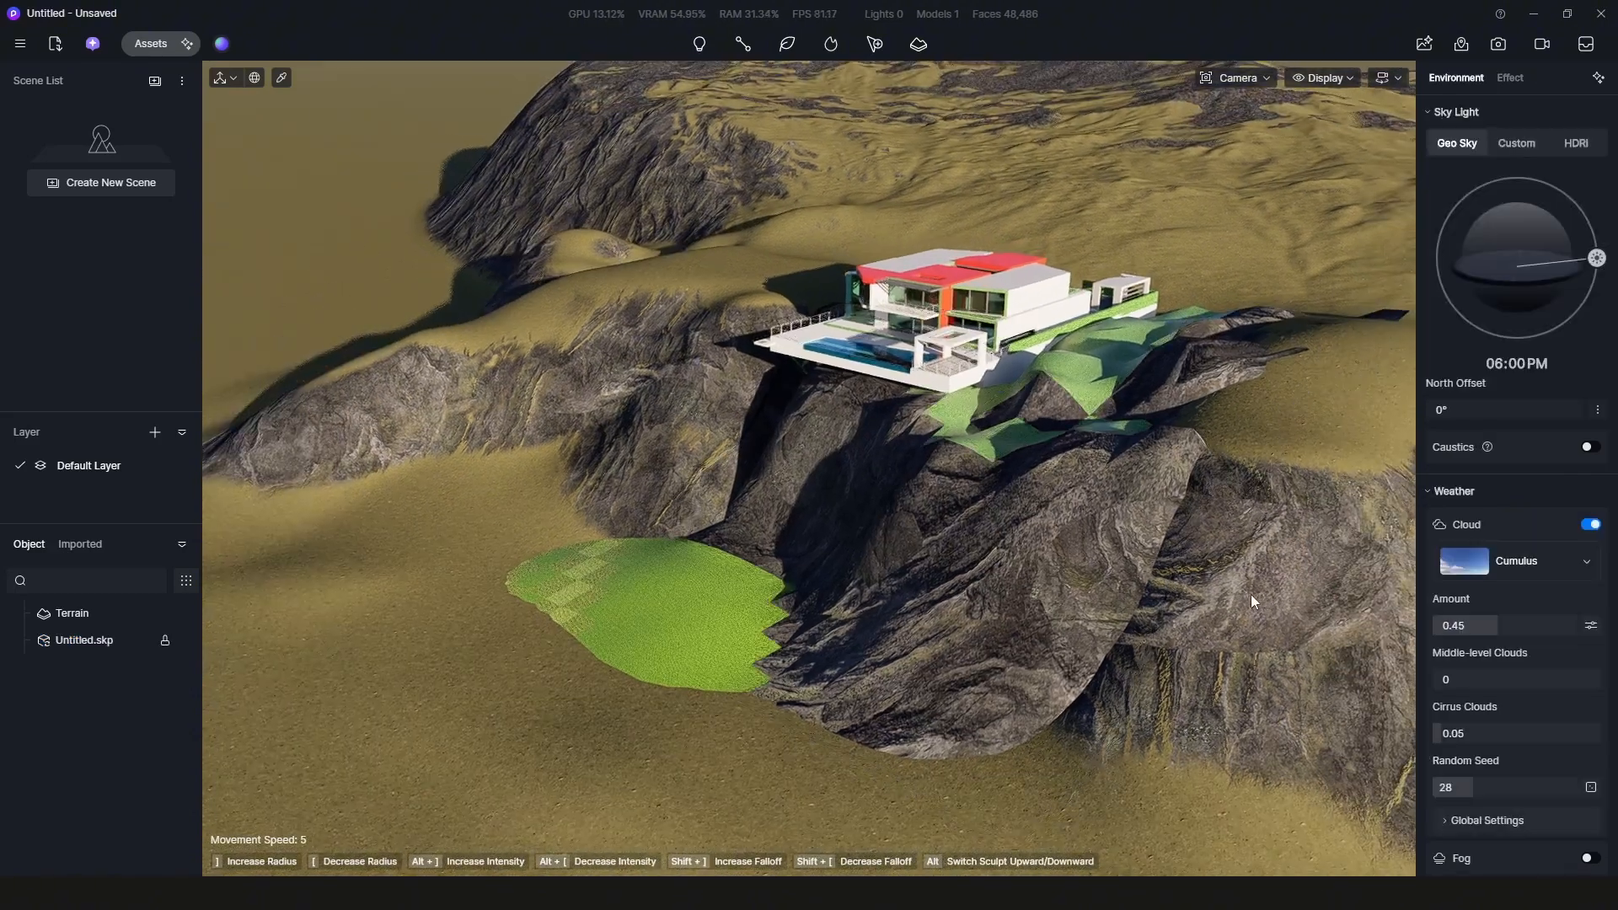
- Search the material library for "water"
scroll(988, 556, up, 3)
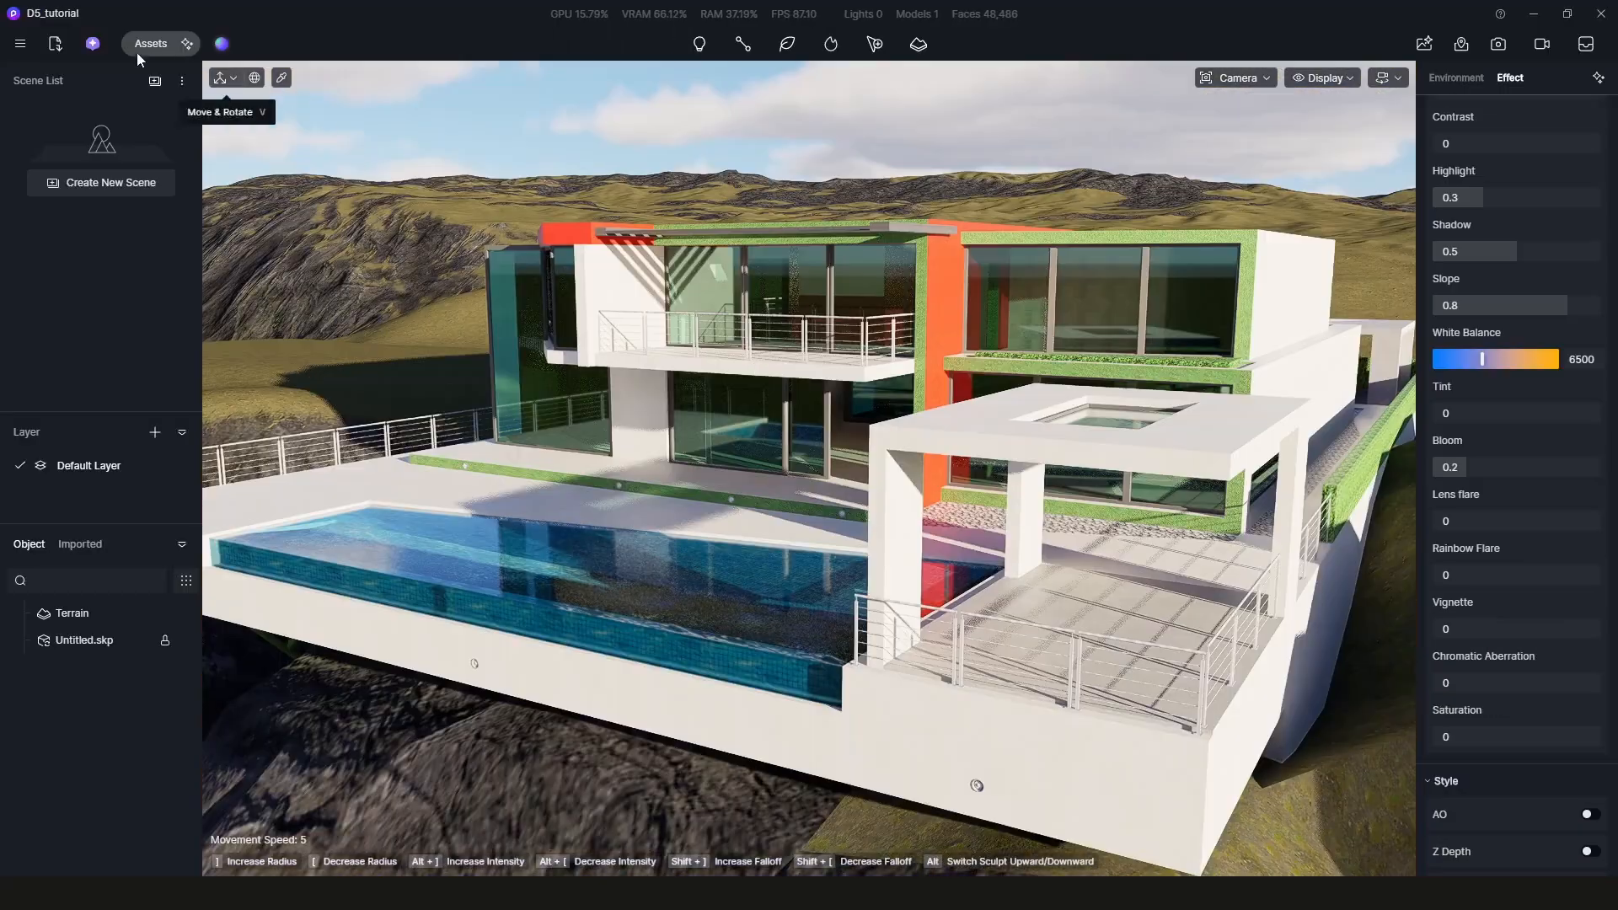
click(143, 46)
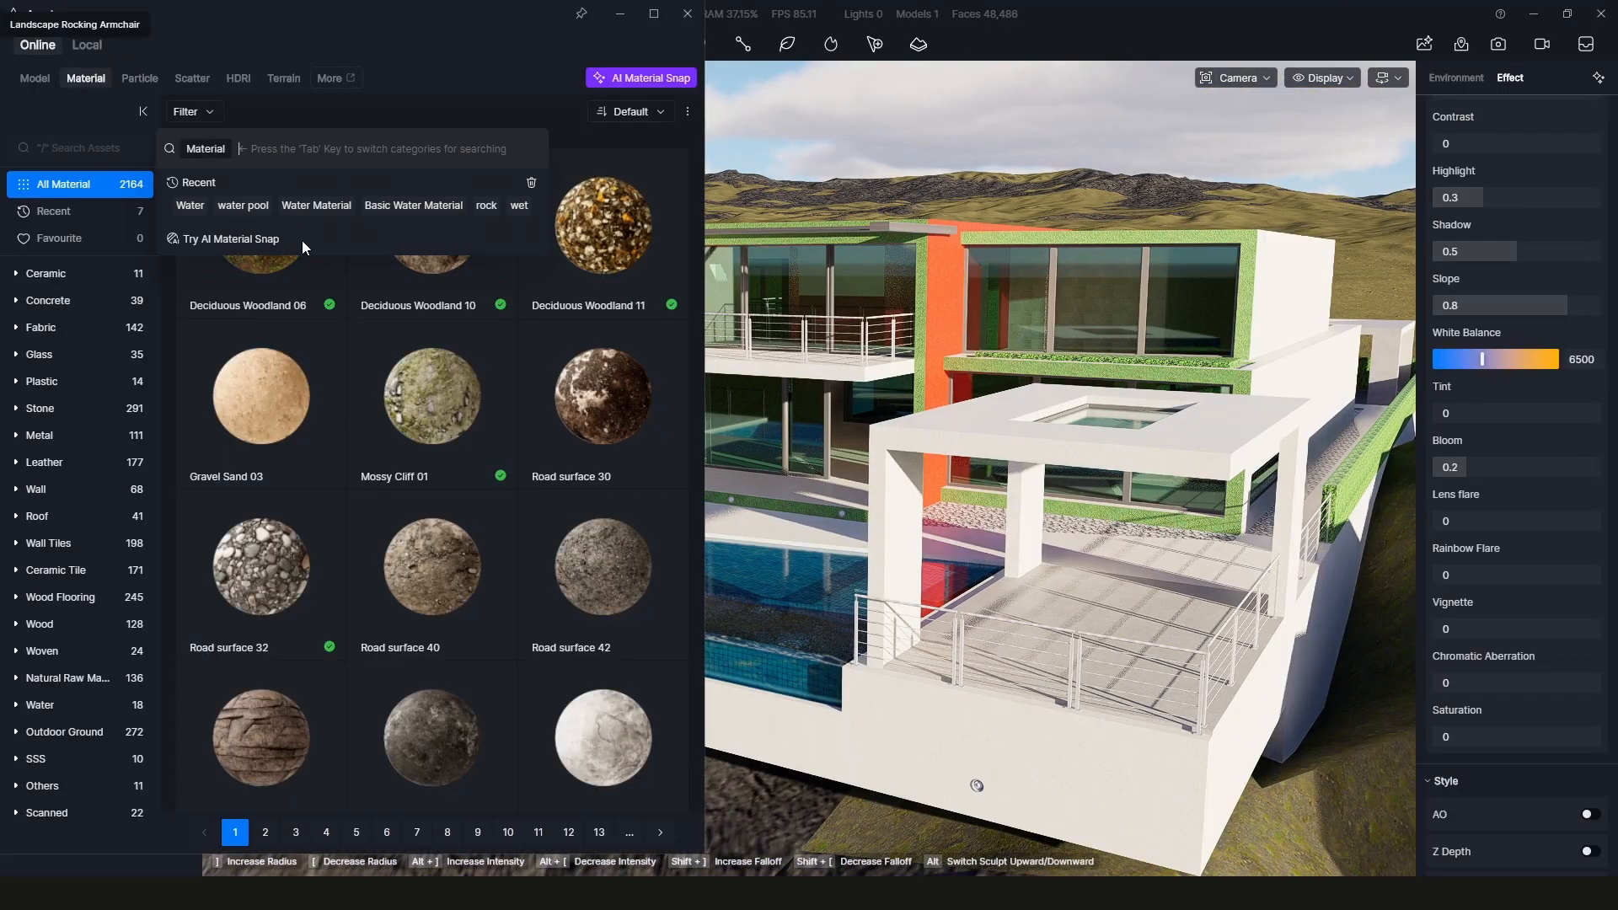
text(w)
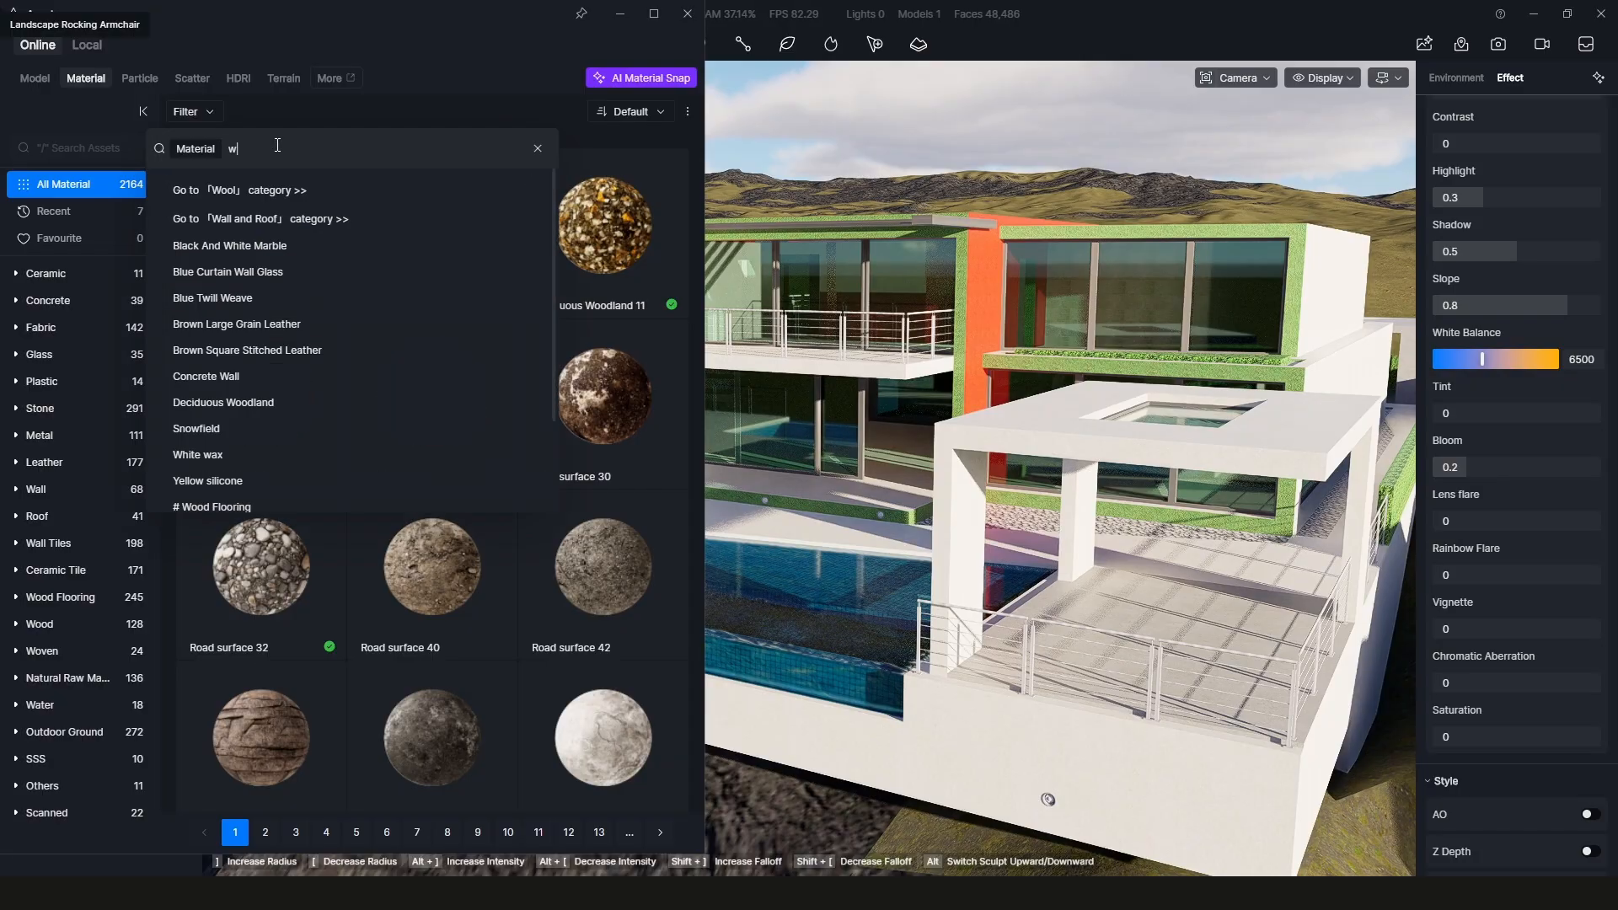
text(ater)
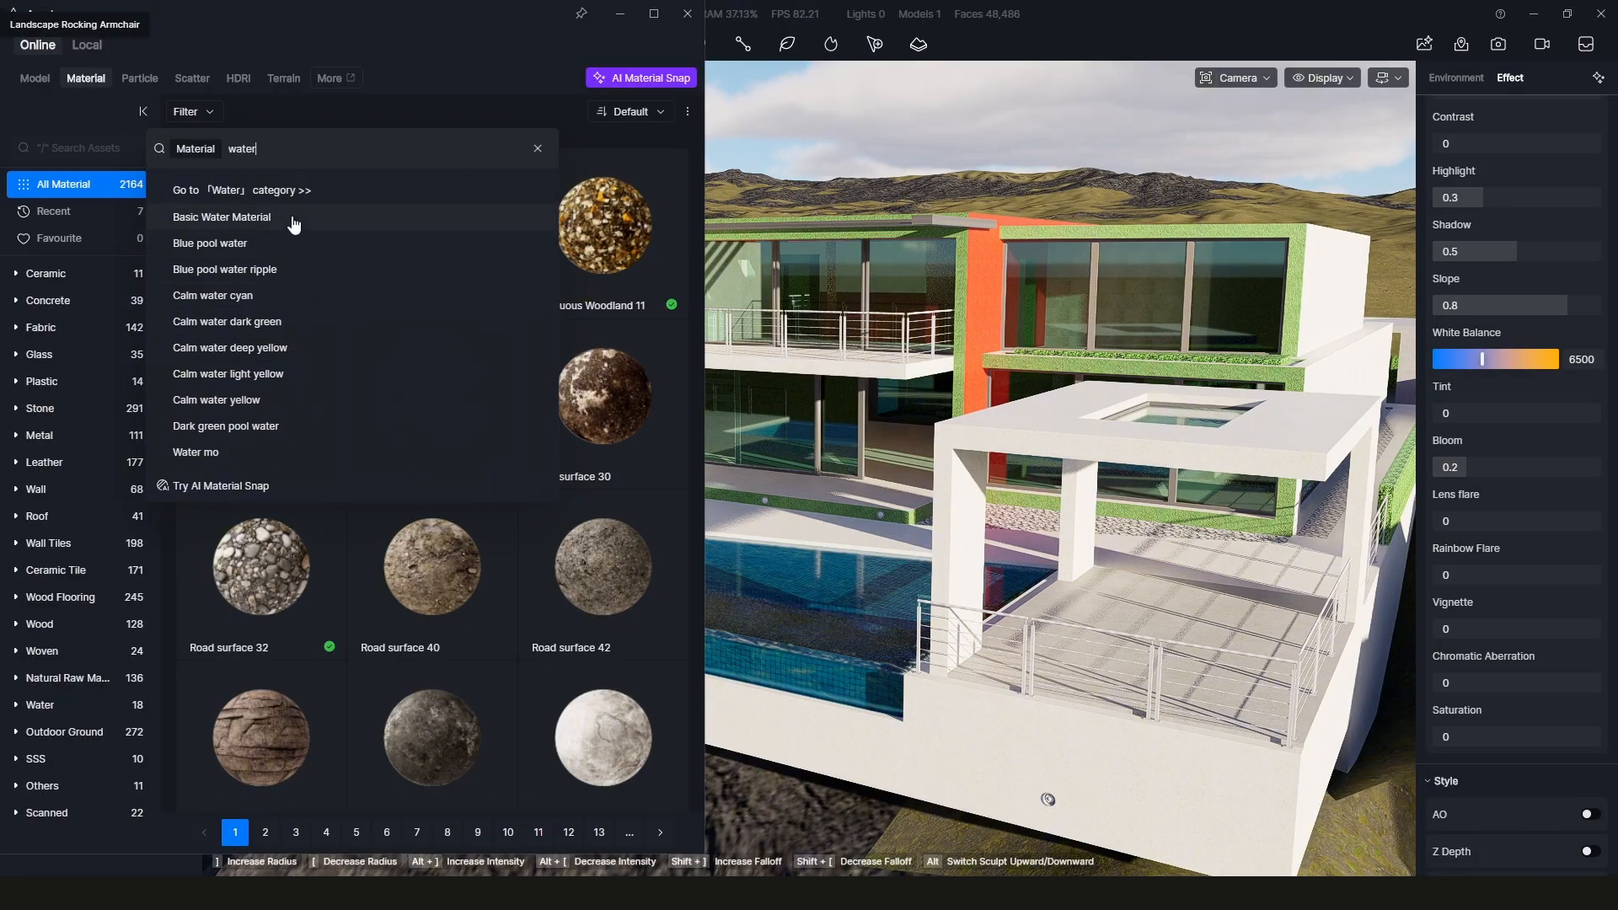
key(Return)
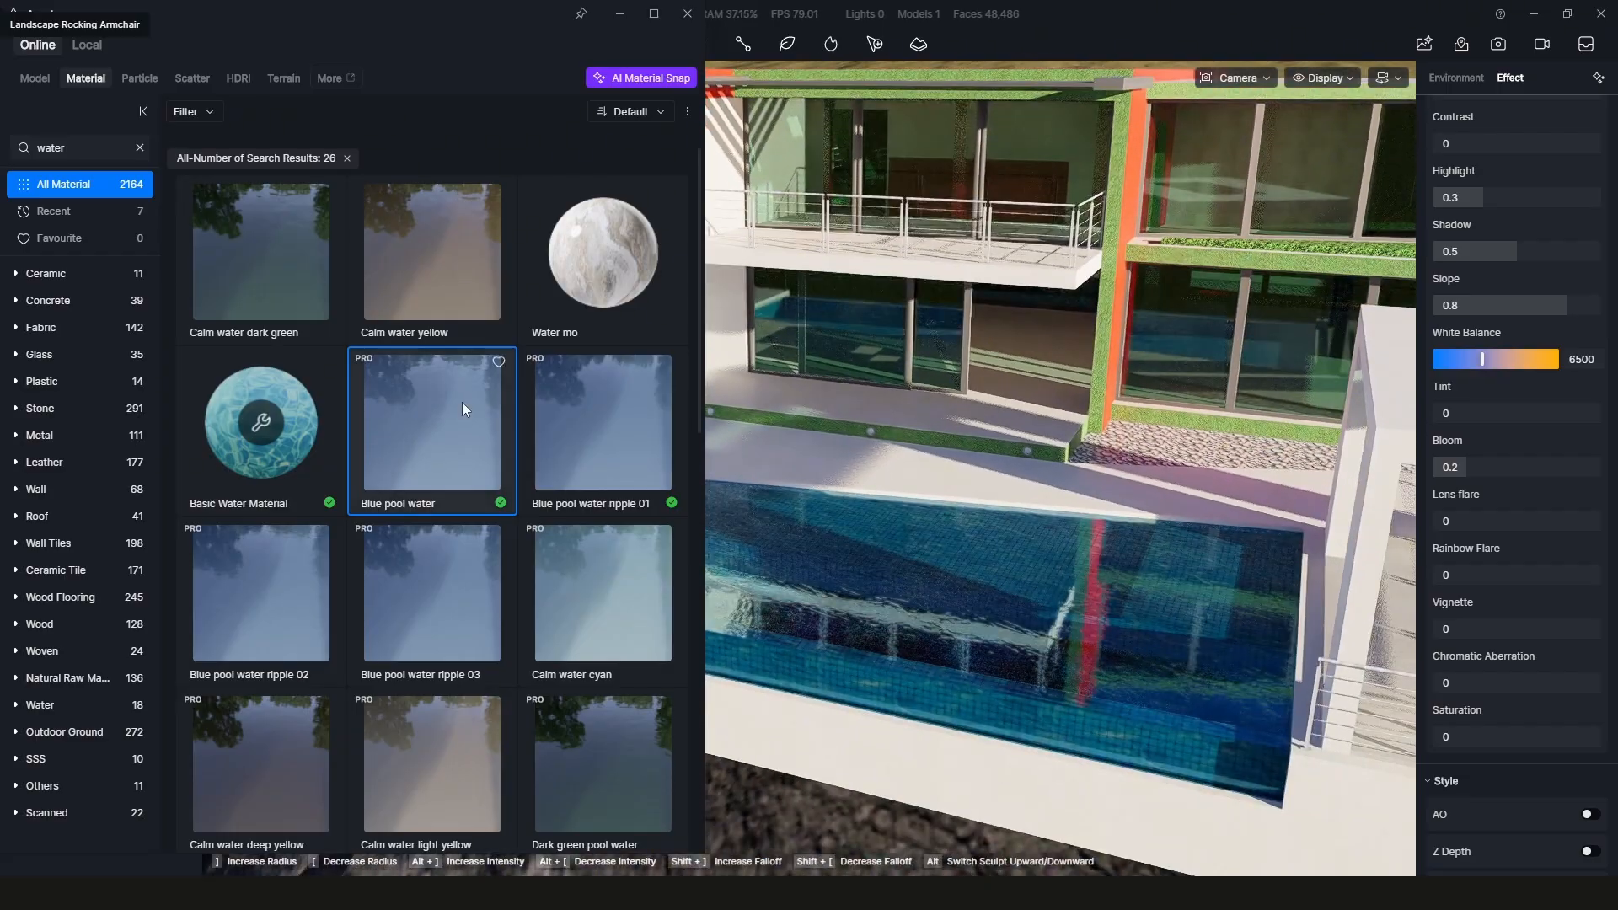
- Apply the Blue pool water material to the swimming pool's water surface and put the asset library away
drag(433, 438, 854, 593)
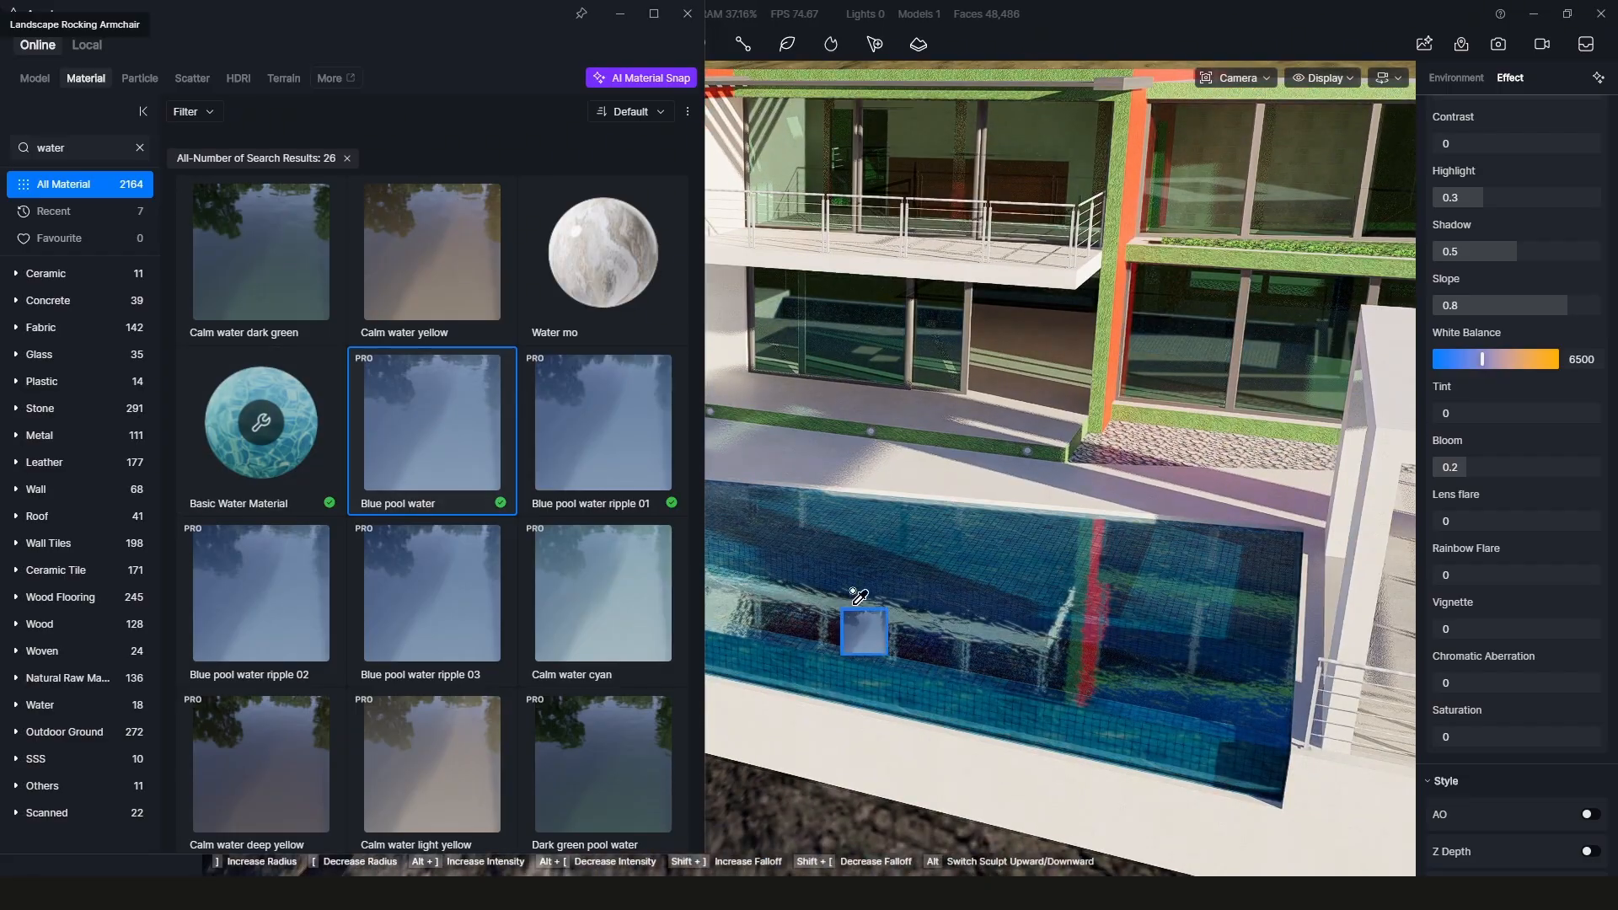
drag(1071, 568, 1068, 567)
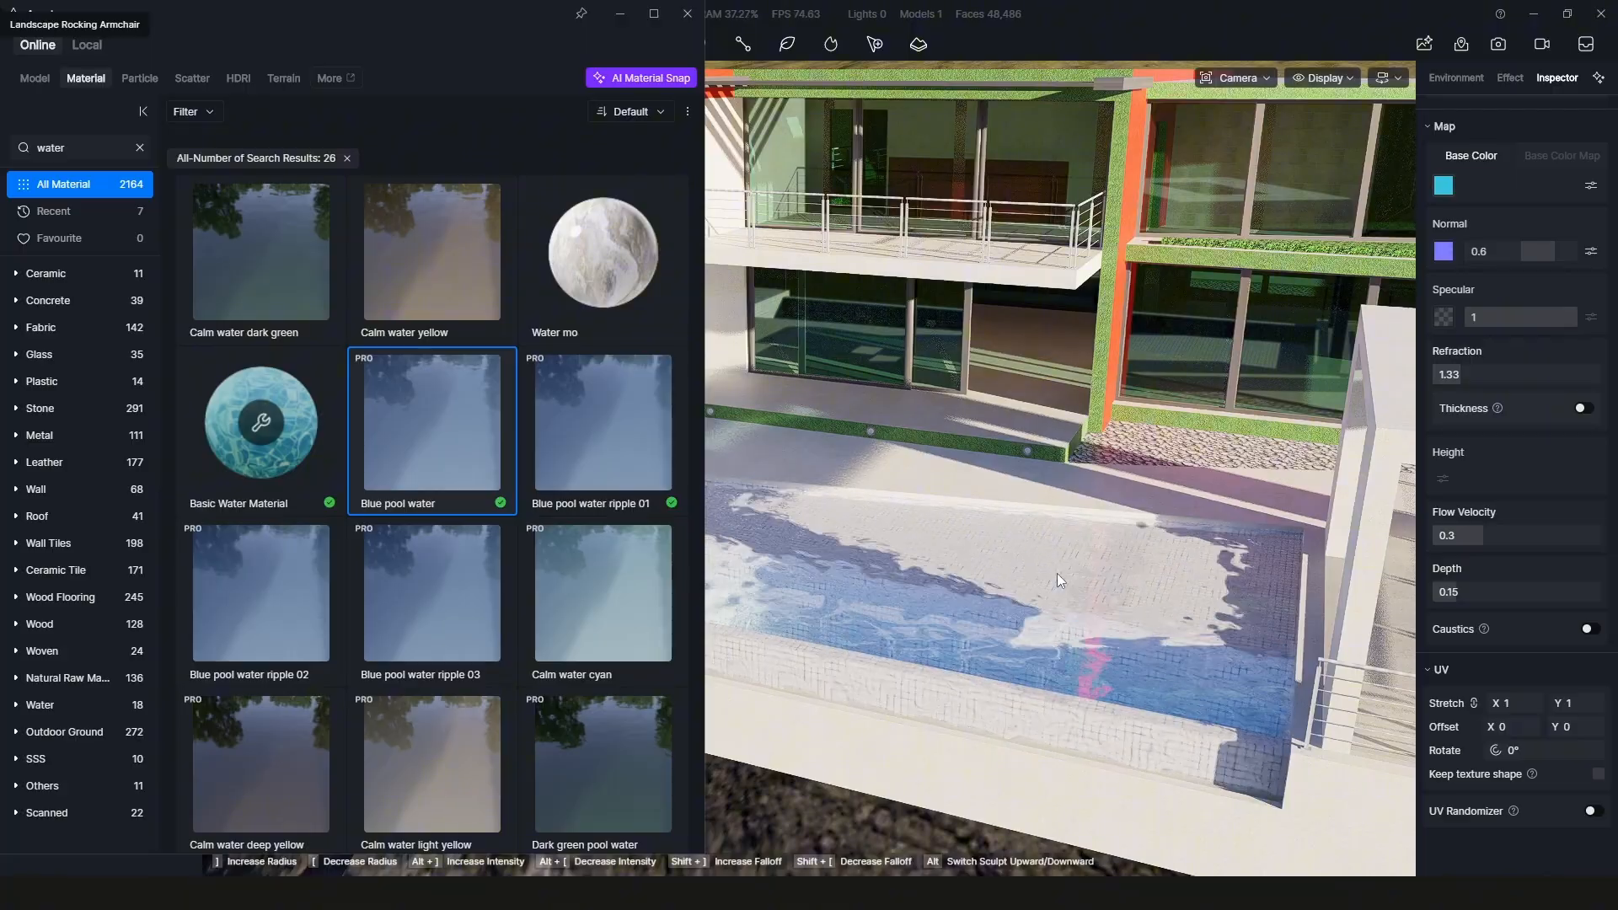
click(619, 15)
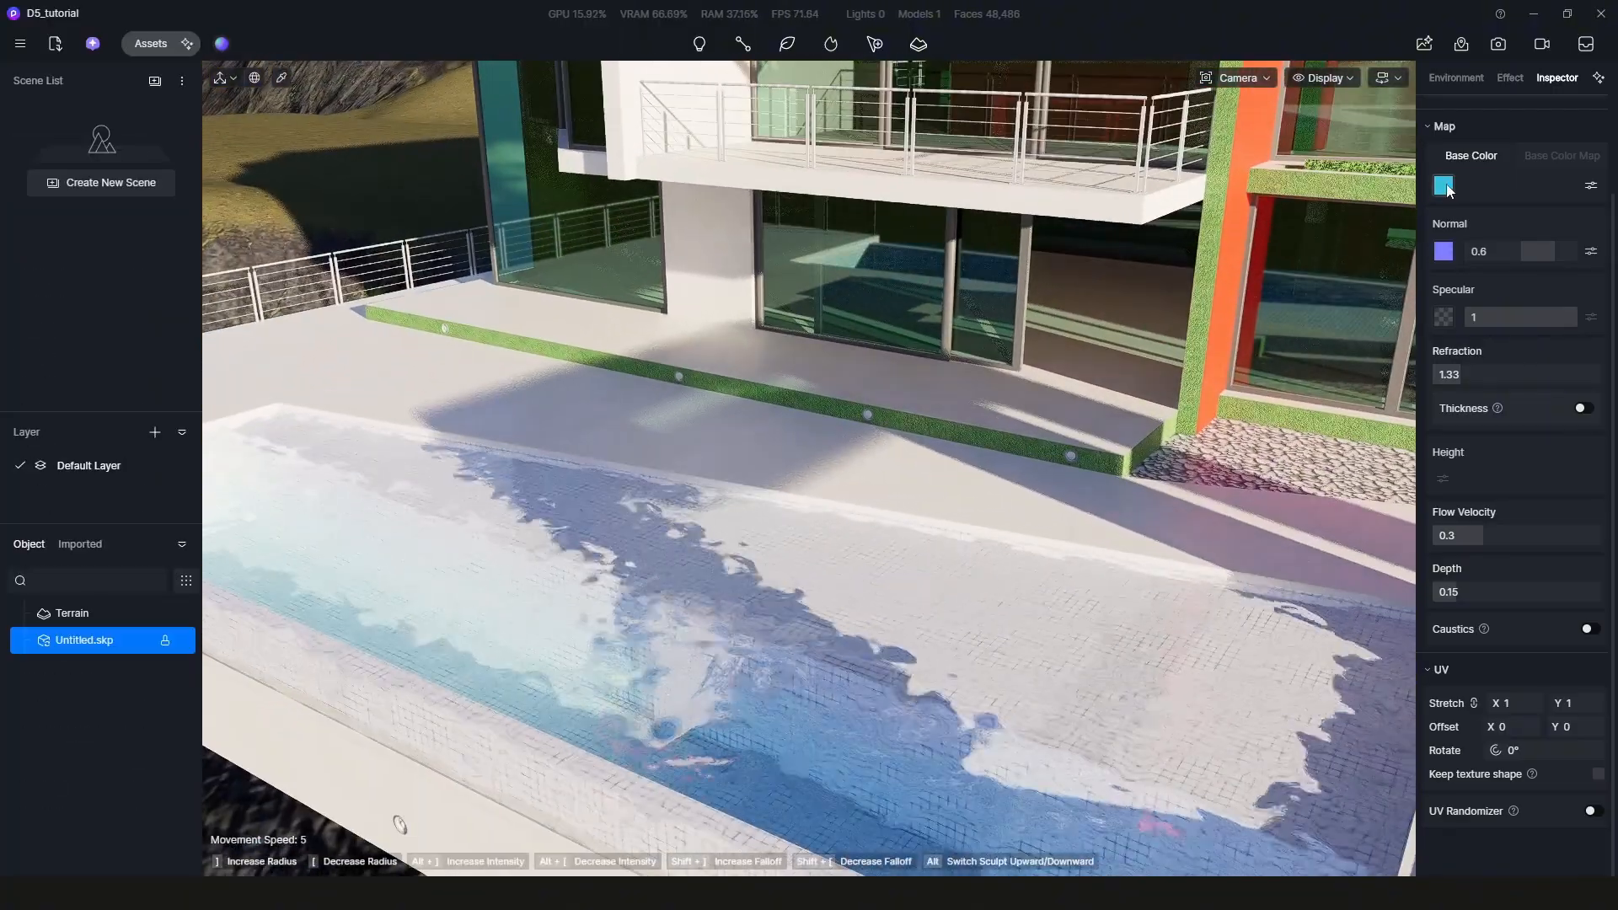
- Darken the pool water's base color by setting its HSV brightness value (V) to 6
click(1444, 186)
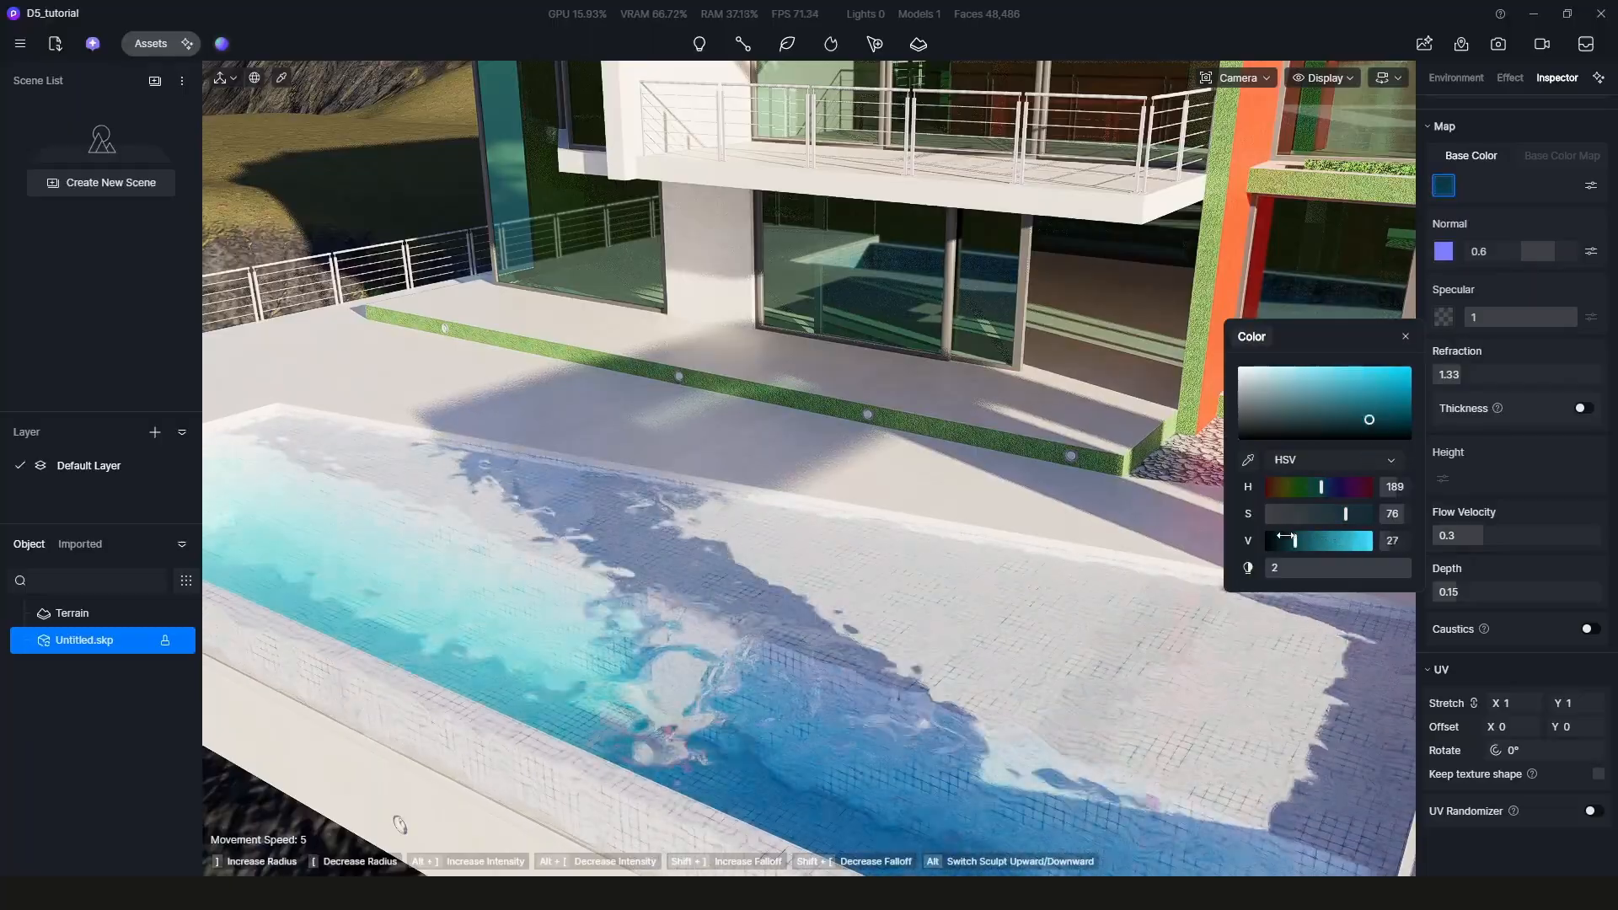
drag(1356, 540, 1272, 541)
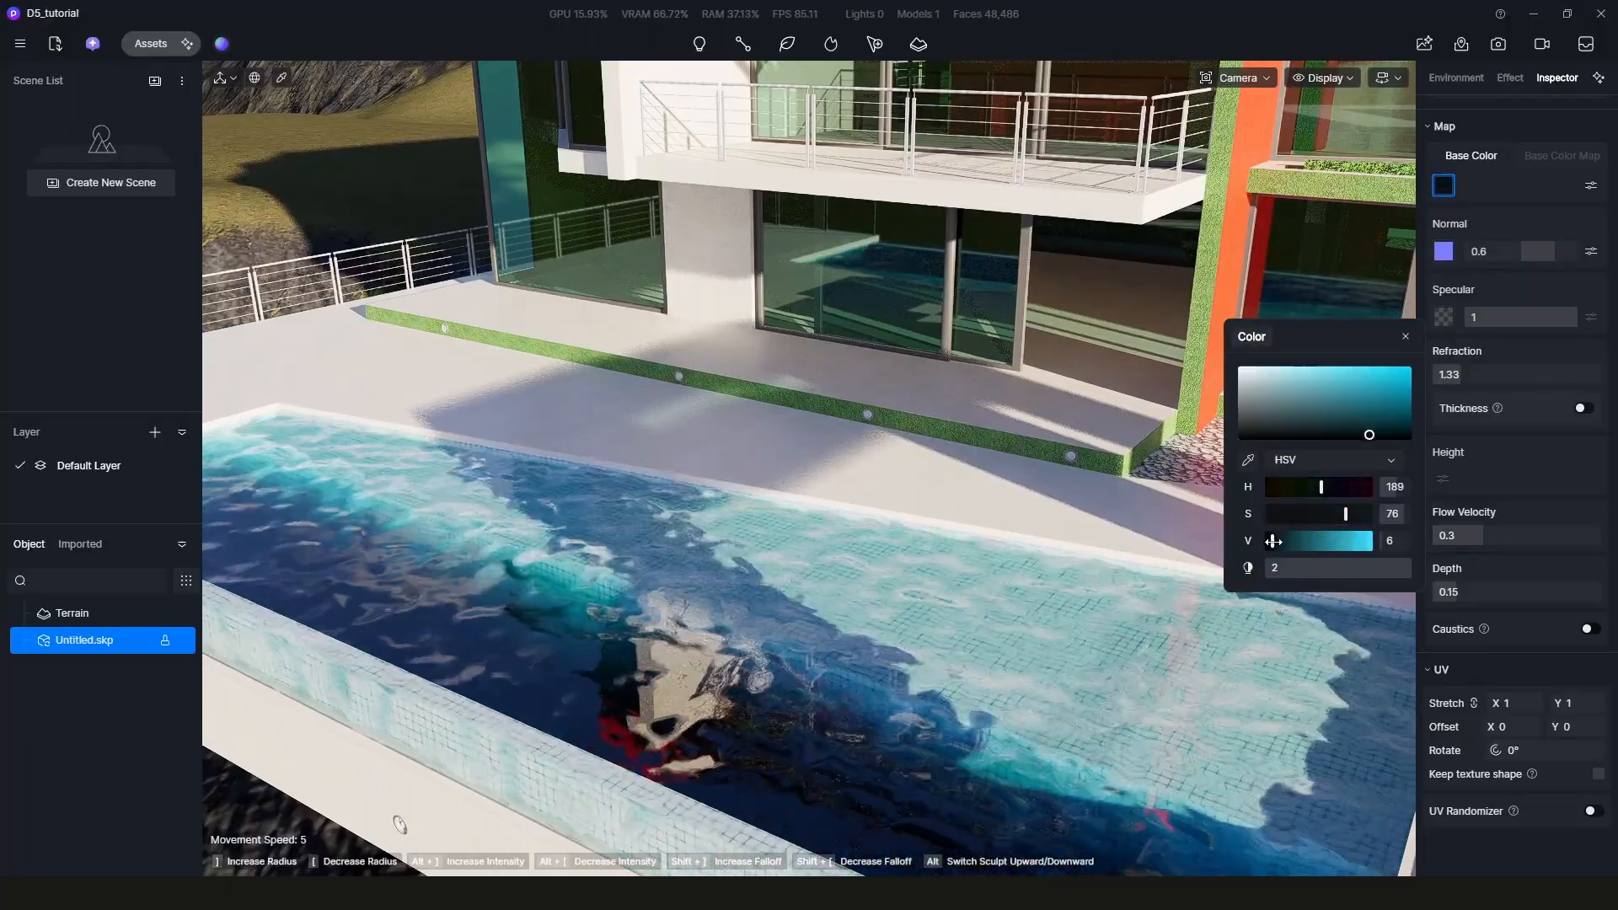
- Close the color editor and lower the Blue pool water material's refraction to 1.16
scroll(805, 522, down, 3)
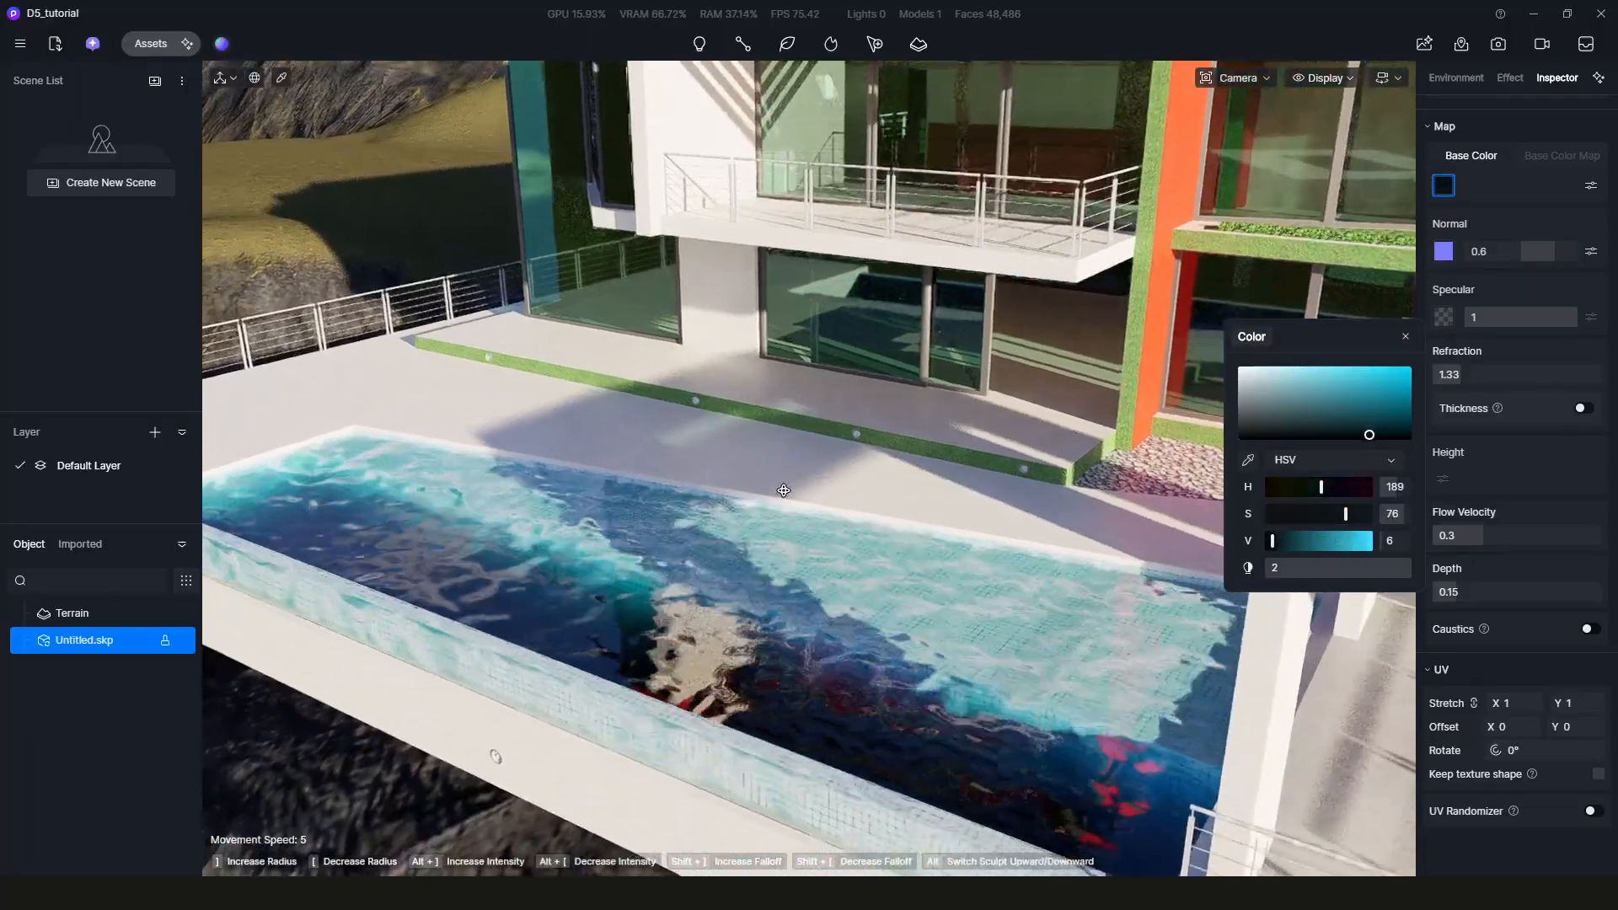
middle_drag(784, 491, 783, 426)
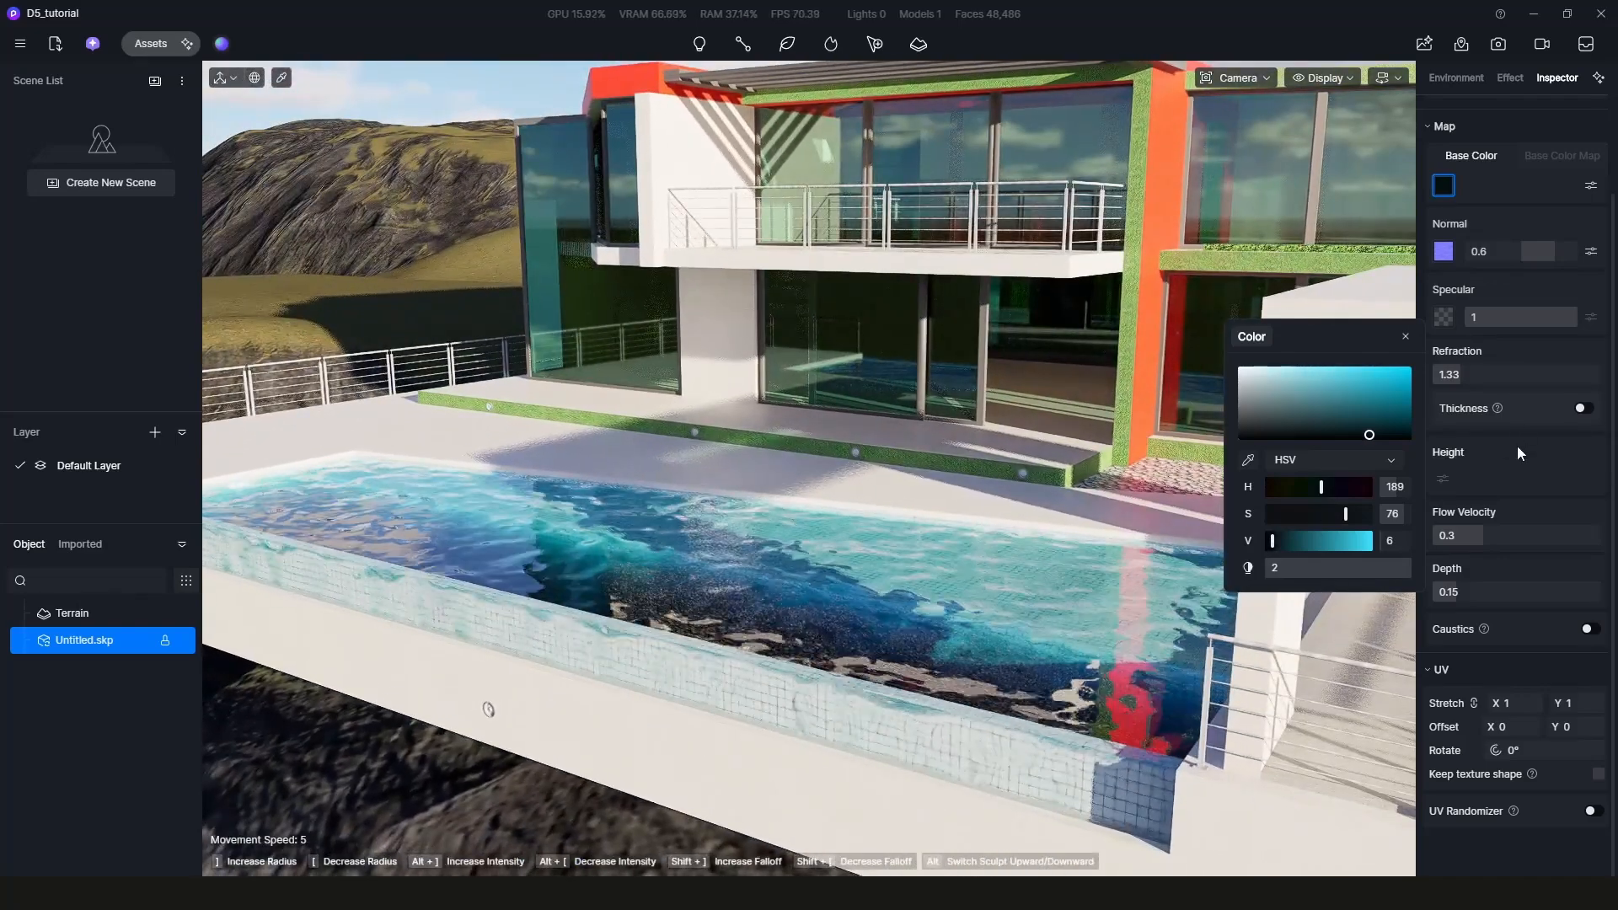
scroll(1517, 447, up, 2)
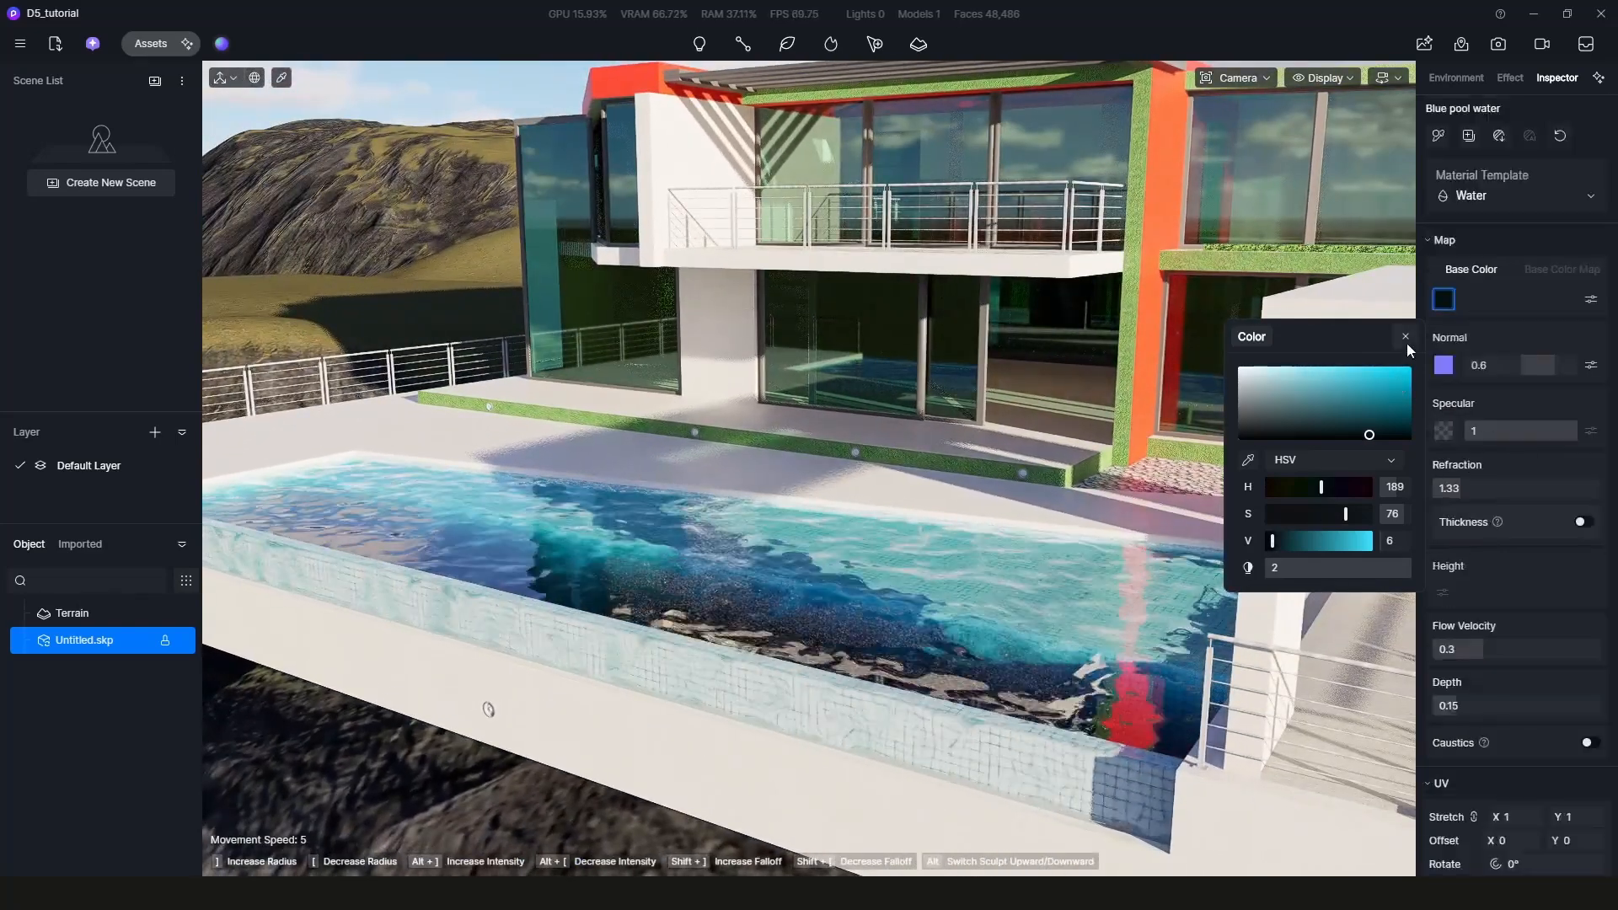
mouse_move(1495, 488)
mouse_down()
mouse_move(1584, 488)
mouse_move(1454, 502)
mouse_move(1470, 504)
mouse_up()
scroll(645, 522, up, 2)
middle_drag(644, 522, 649, 485)
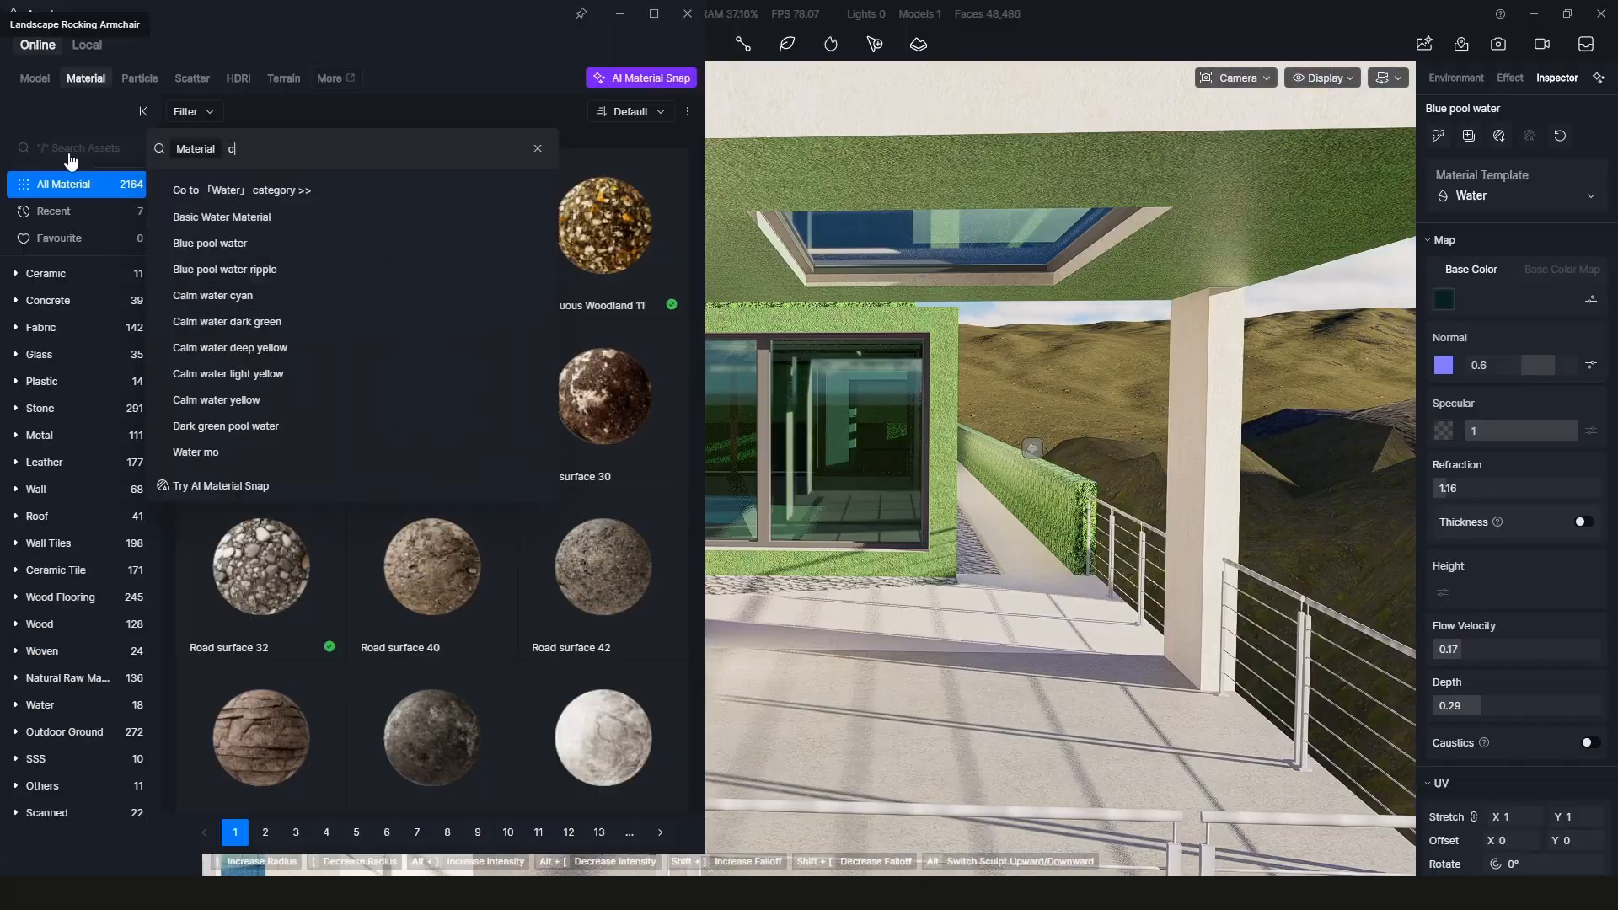
- Search the material library for "concrete" and apply the Concrete Wall and Lightweight Concrete materials to the house surfaces
text(et)
key(Return)
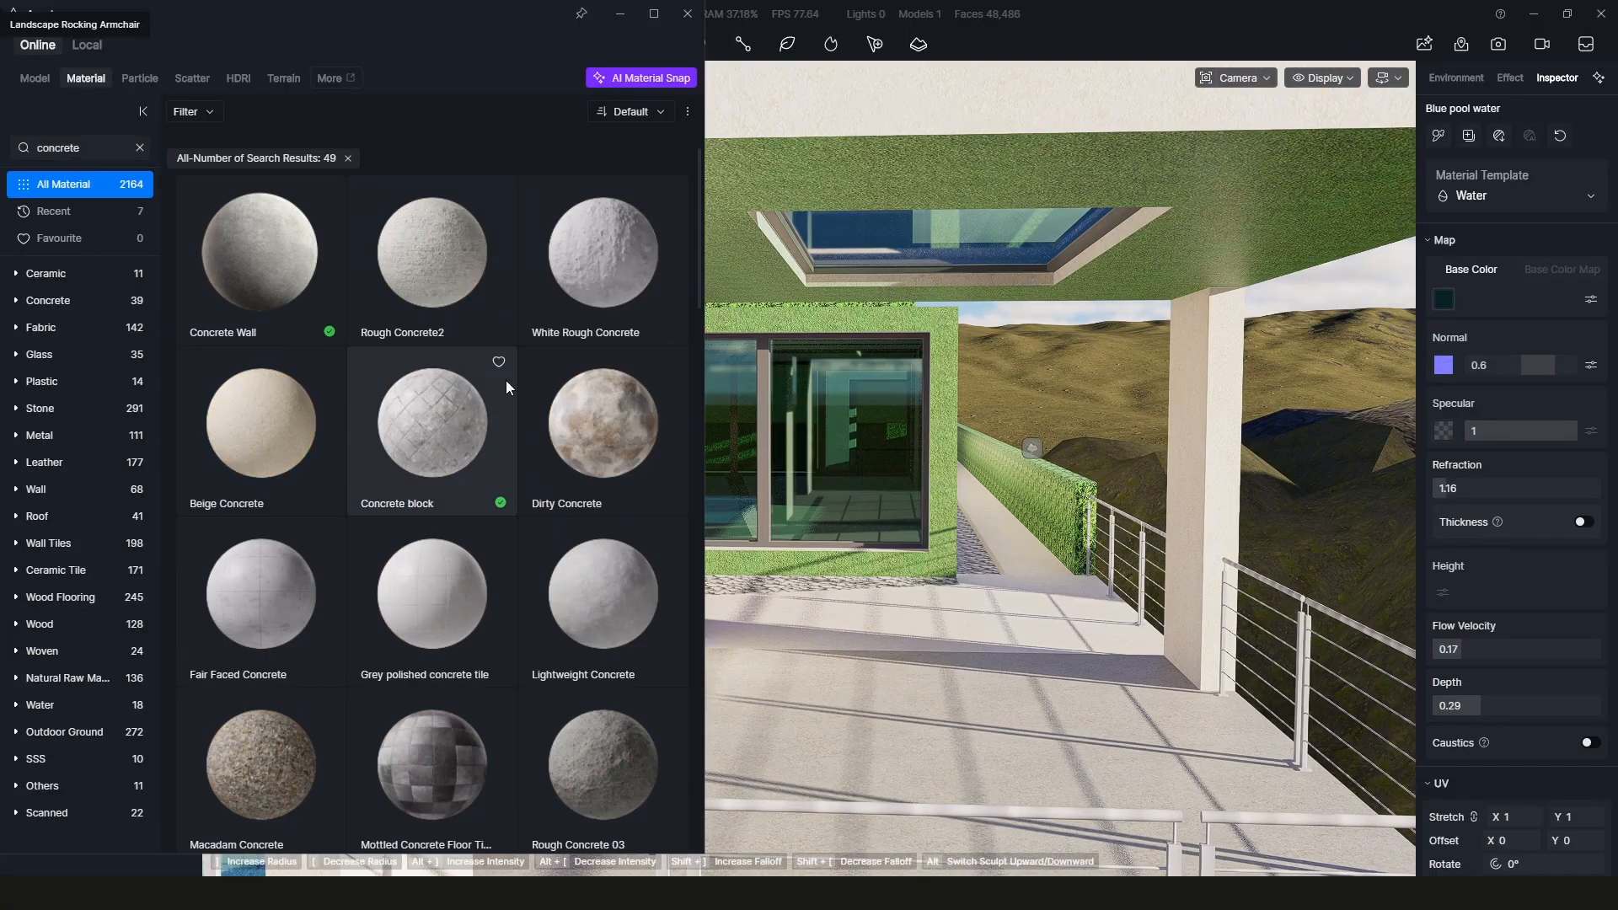
drag(299, 270, 688, 648)
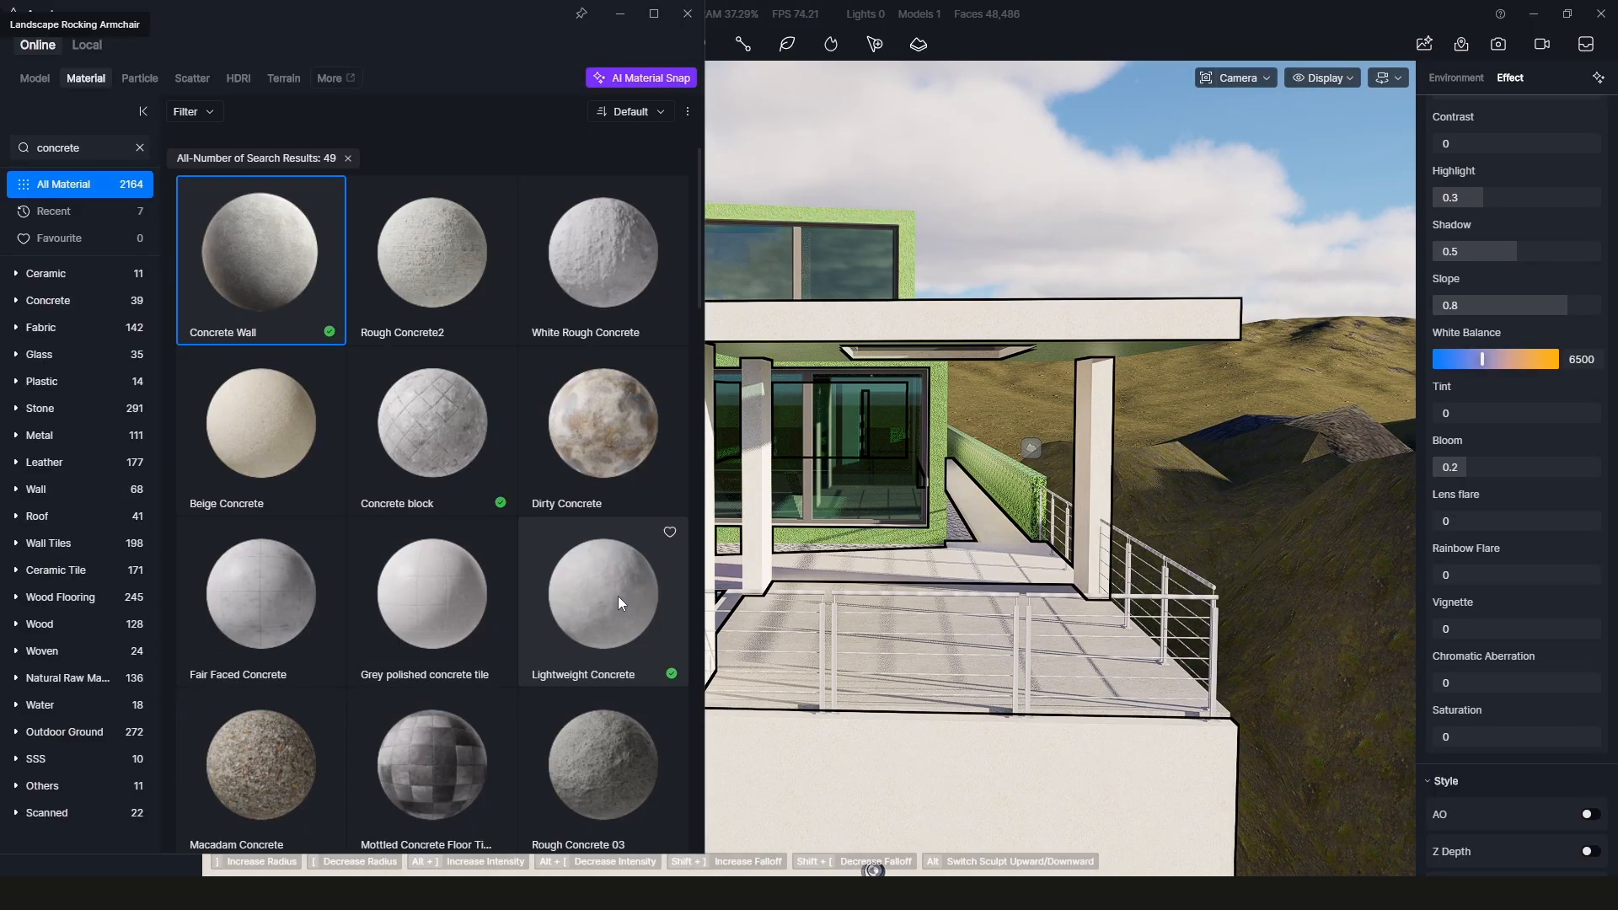
drag(618, 595, 838, 390)
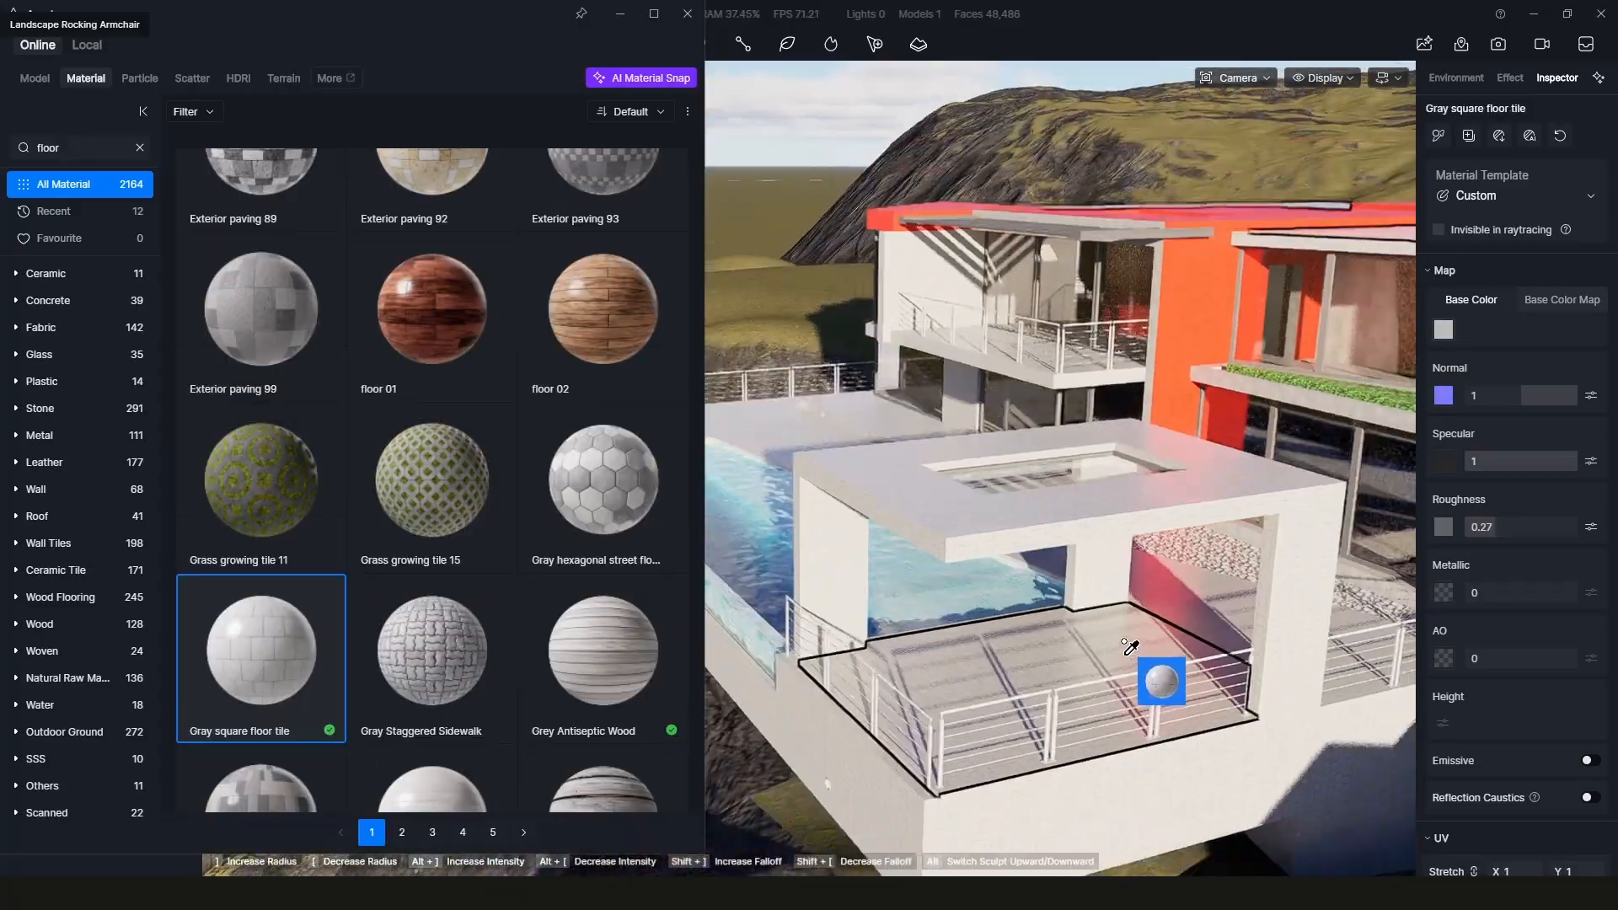
- Apply the Gray square floor tile material to the terrace floor under the pergola
drag(1150, 628, 958, 623)
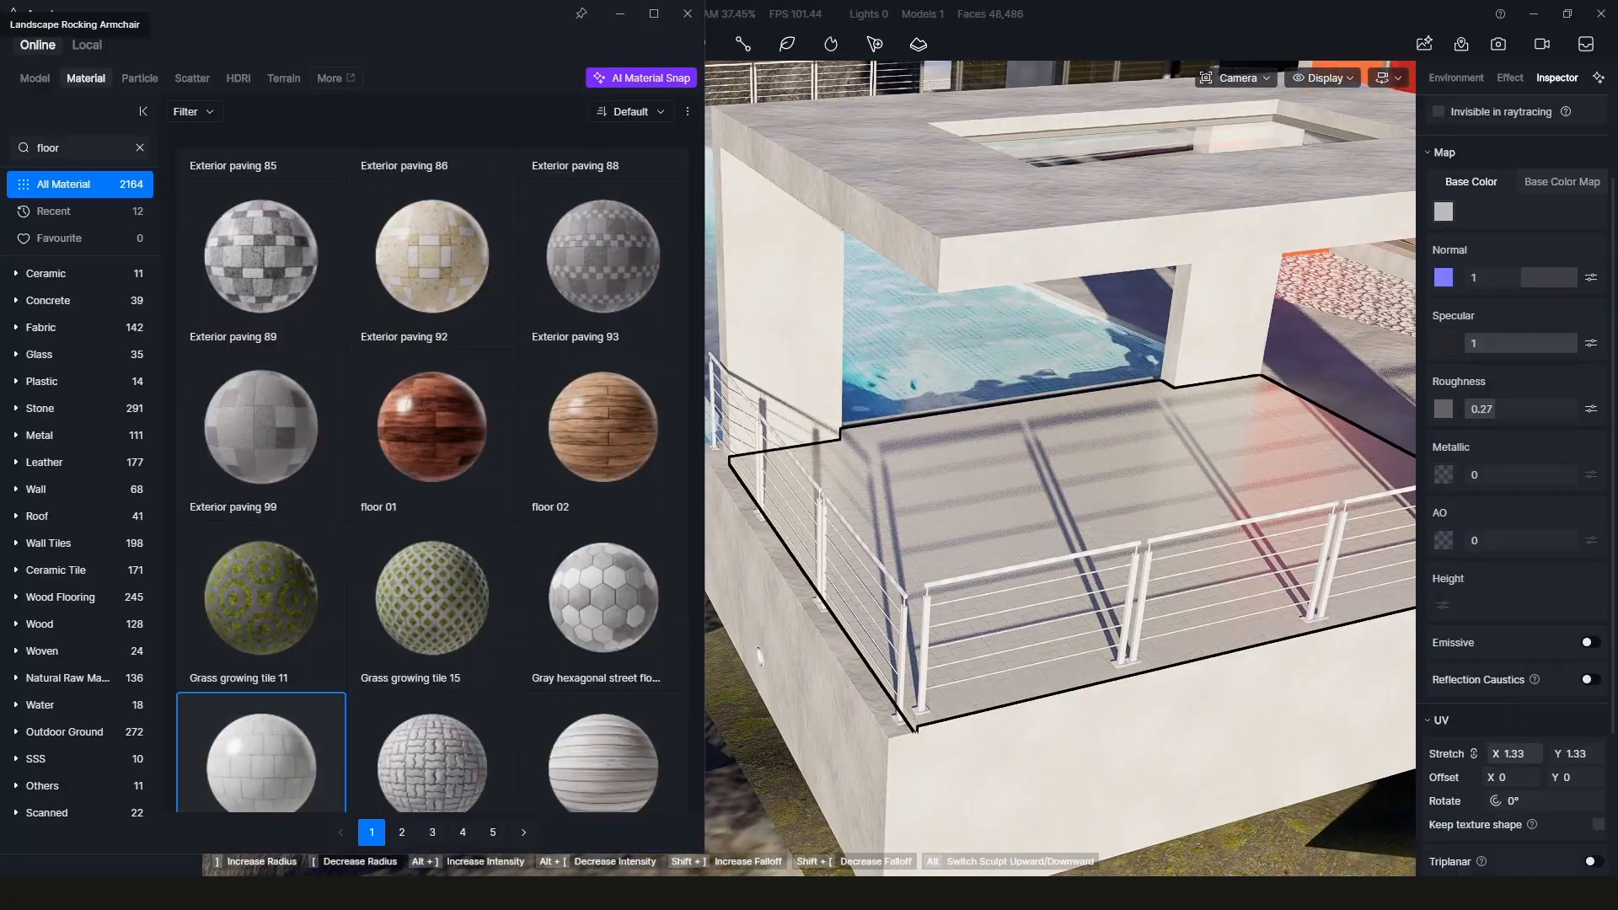
scroll(1083, 498, down, 8)
click(1087, 472)
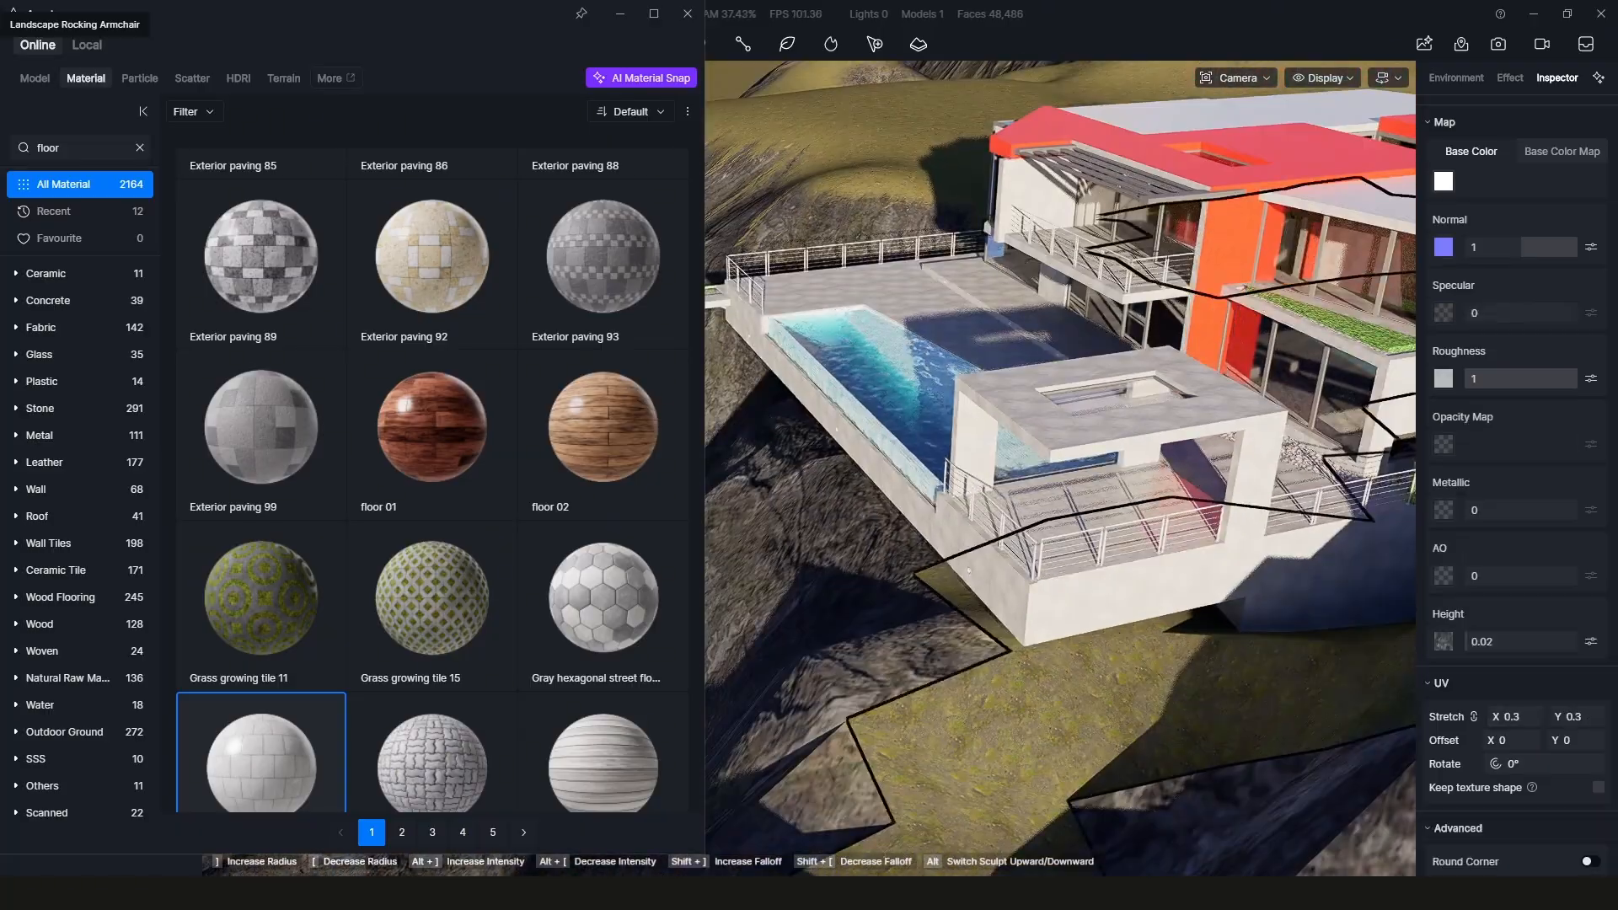
- Select the orange facade wall and look through the library's "marble" materials for a suitable finish
right_drag(1087, 472, 1098, 371)
scroll(1099, 371, up, 8)
click(1099, 371)
click(140, 148)
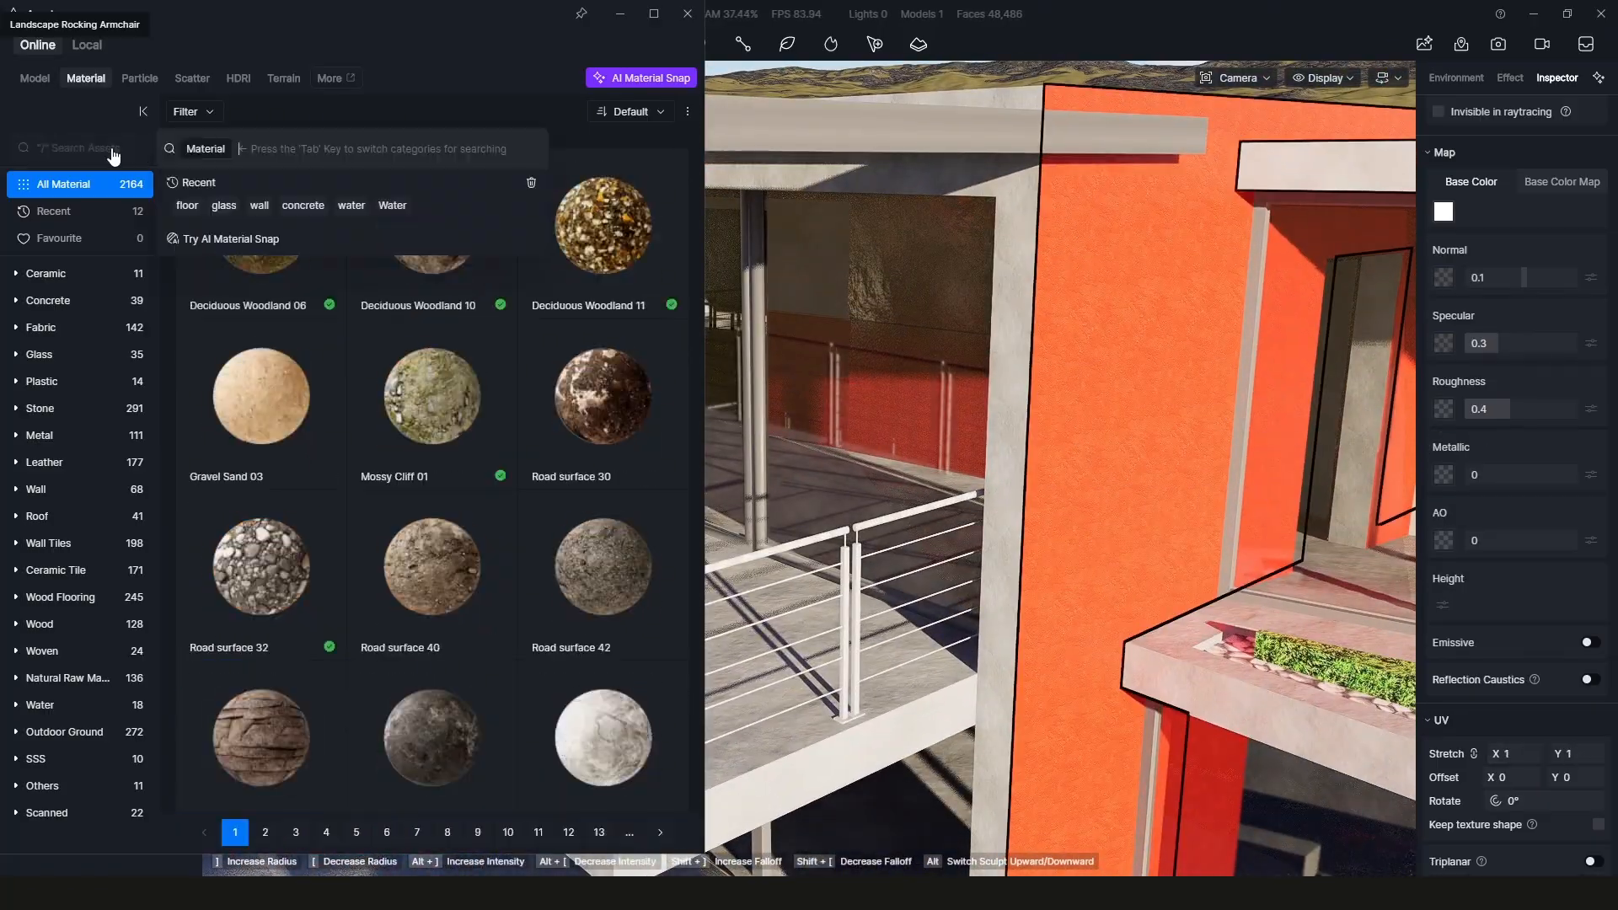
text(marble)
scroll(517, 418, down, 4)
scroll(438, 418, down, 5)
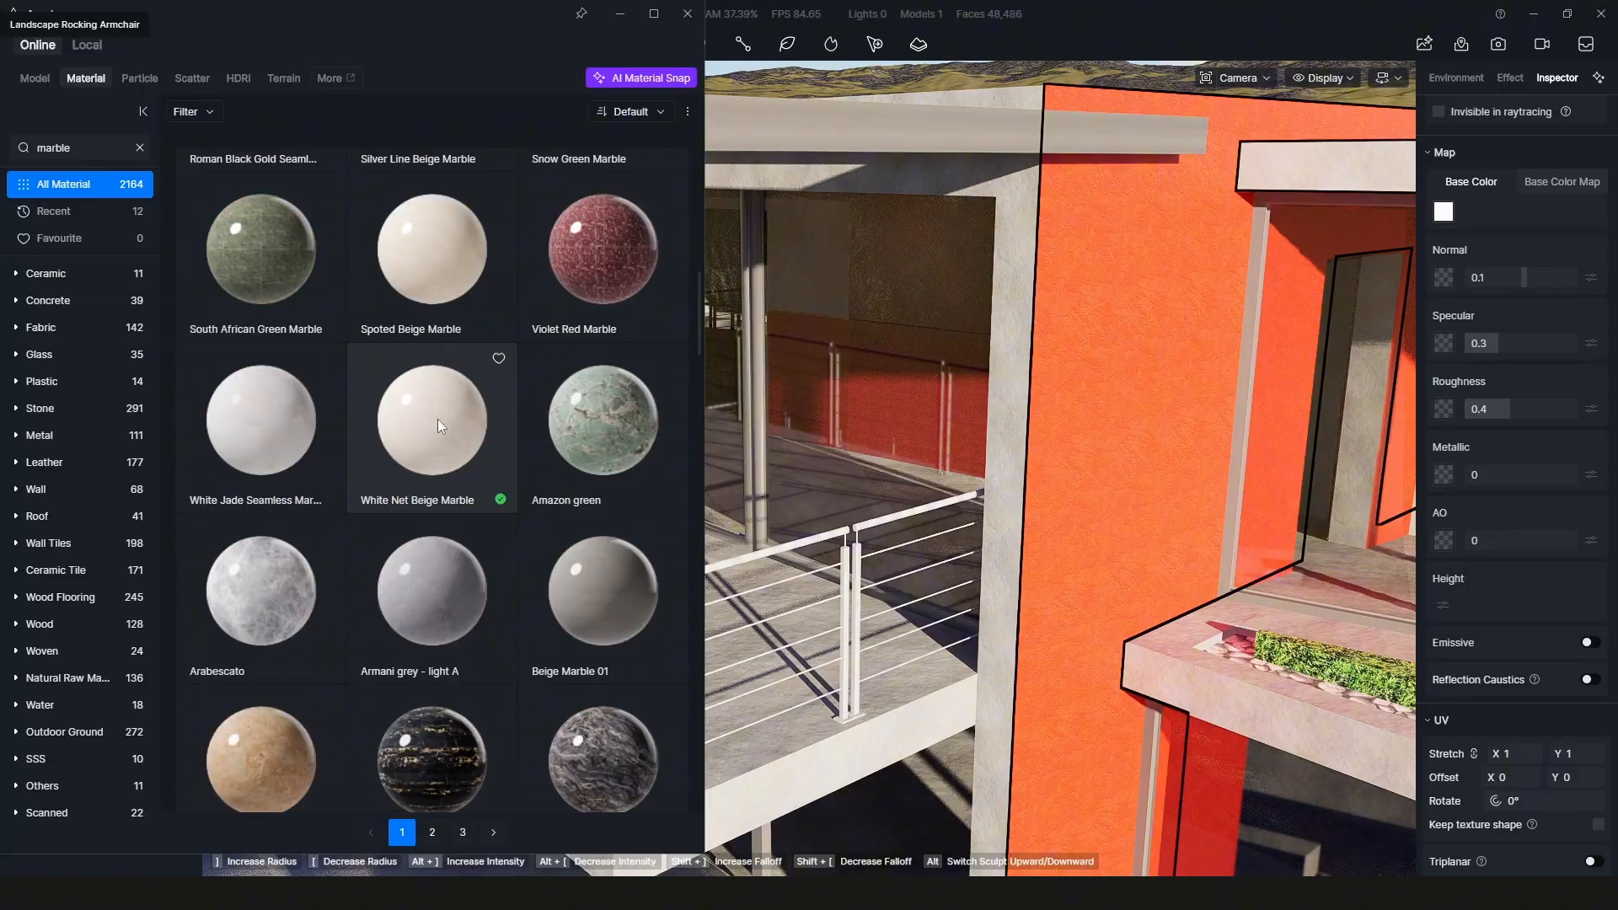
- Search the material library for "granite" and apply the I-shaped Granite tile material to the orange facade wall
click(140, 147)
text(granite)
key(Return)
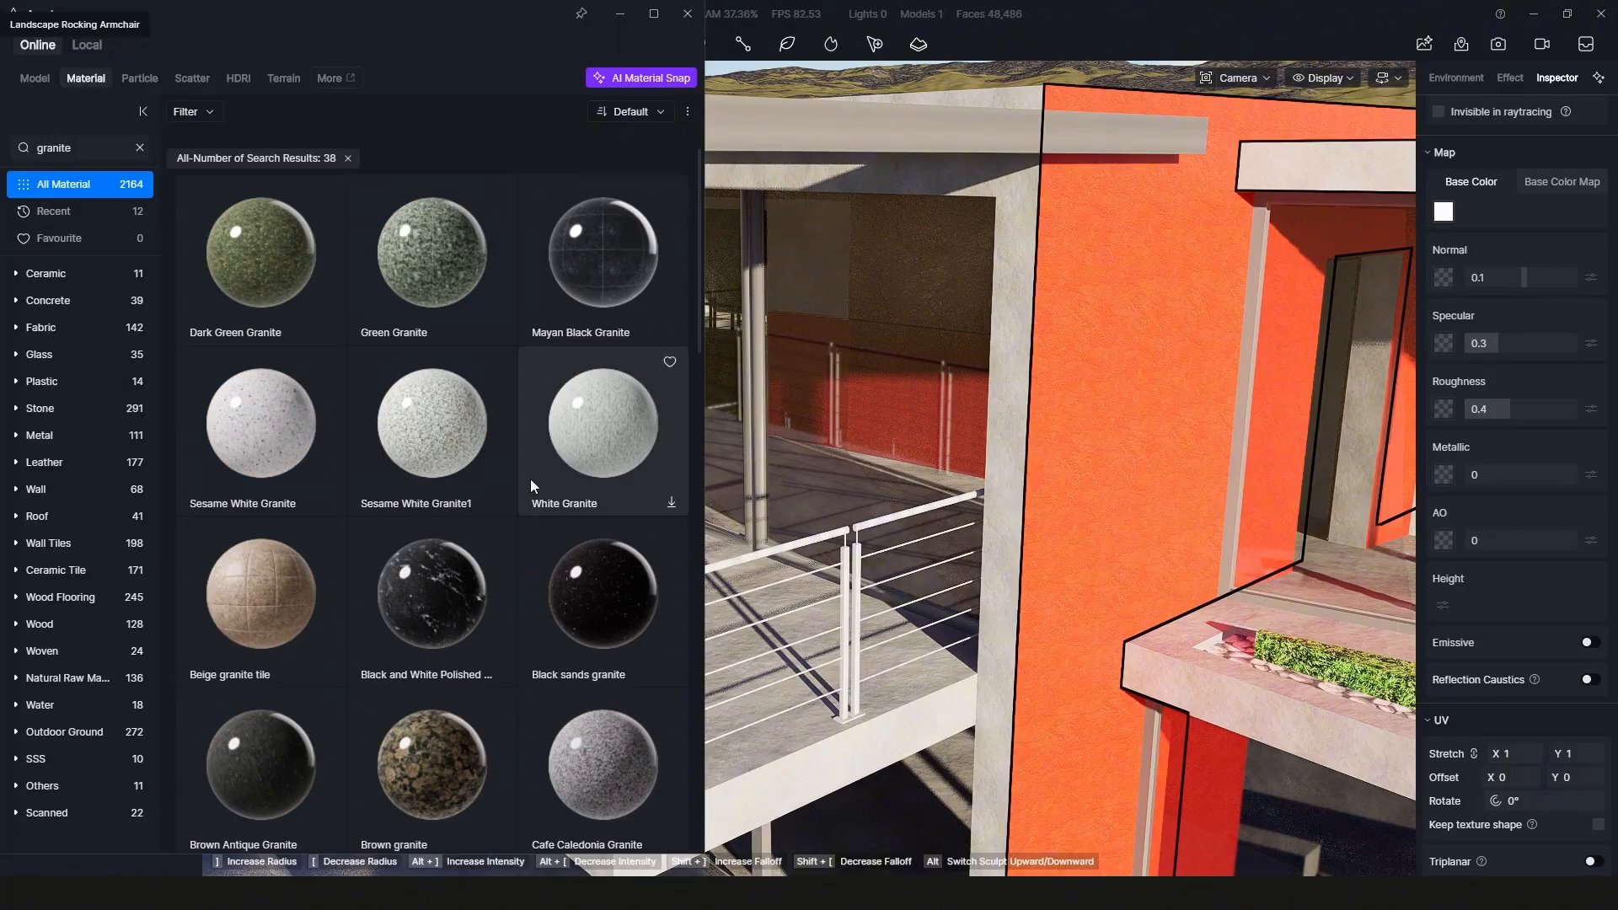
scroll(530, 479, down, 4)
click(433, 640)
click(1137, 463)
- Brighten the granite wall's base color to an HSV brightness (V) of 100 and set its UV stretch to 0.7
scroll(1112, 438, down, 2)
scroll(1112, 437, up, 5)
right_drag(1112, 437, 987, 578)
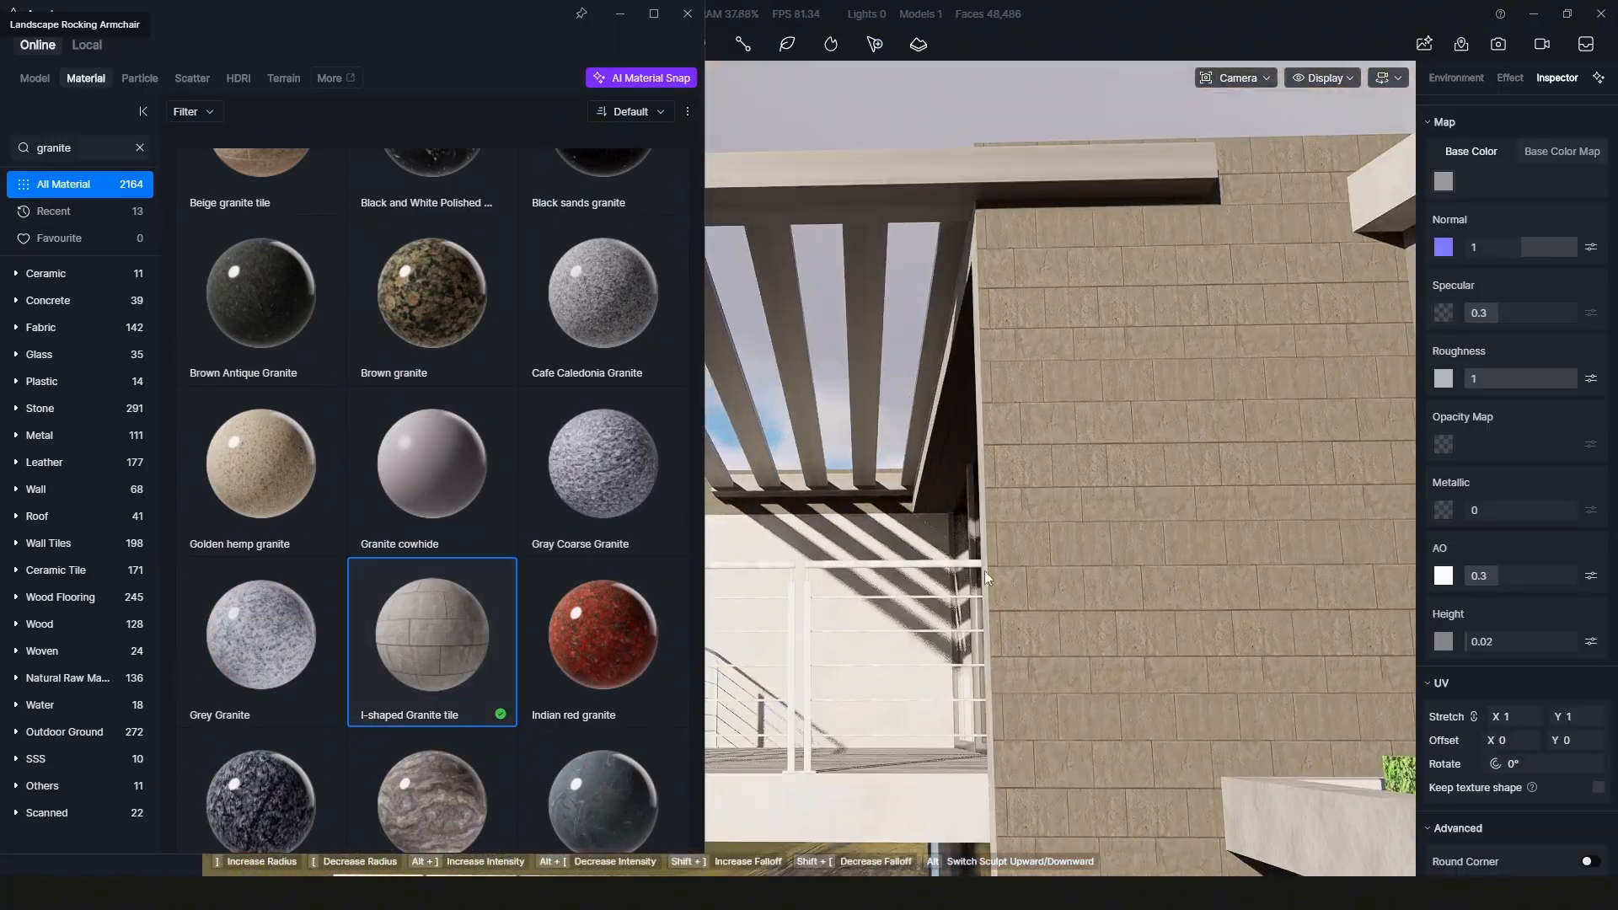
click(1443, 181)
drag(1347, 544, 1378, 544)
right_drag(1116, 514, 1106, 633)
drag(1515, 716, 1490, 716)
- Switch the granite wall material to the Custom template and fine-tune its Y texture stretch
scroll(1489, 675, up, 2)
click(1488, 198)
click(1486, 229)
scroll(1489, 506, down, 3)
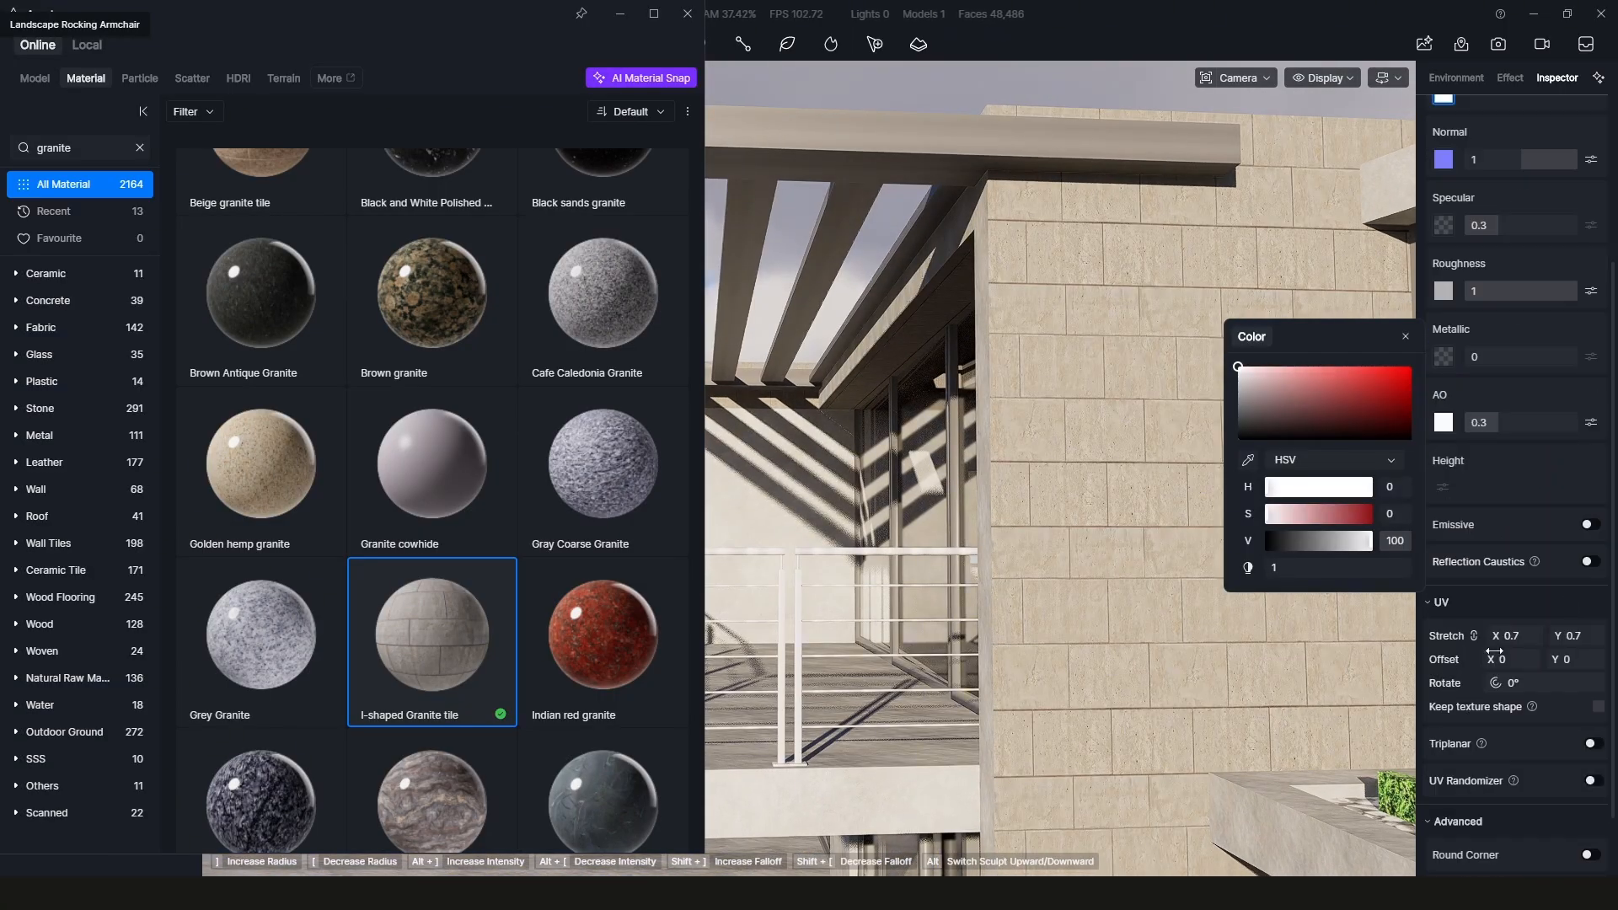
drag(1578, 633, 1565, 634)
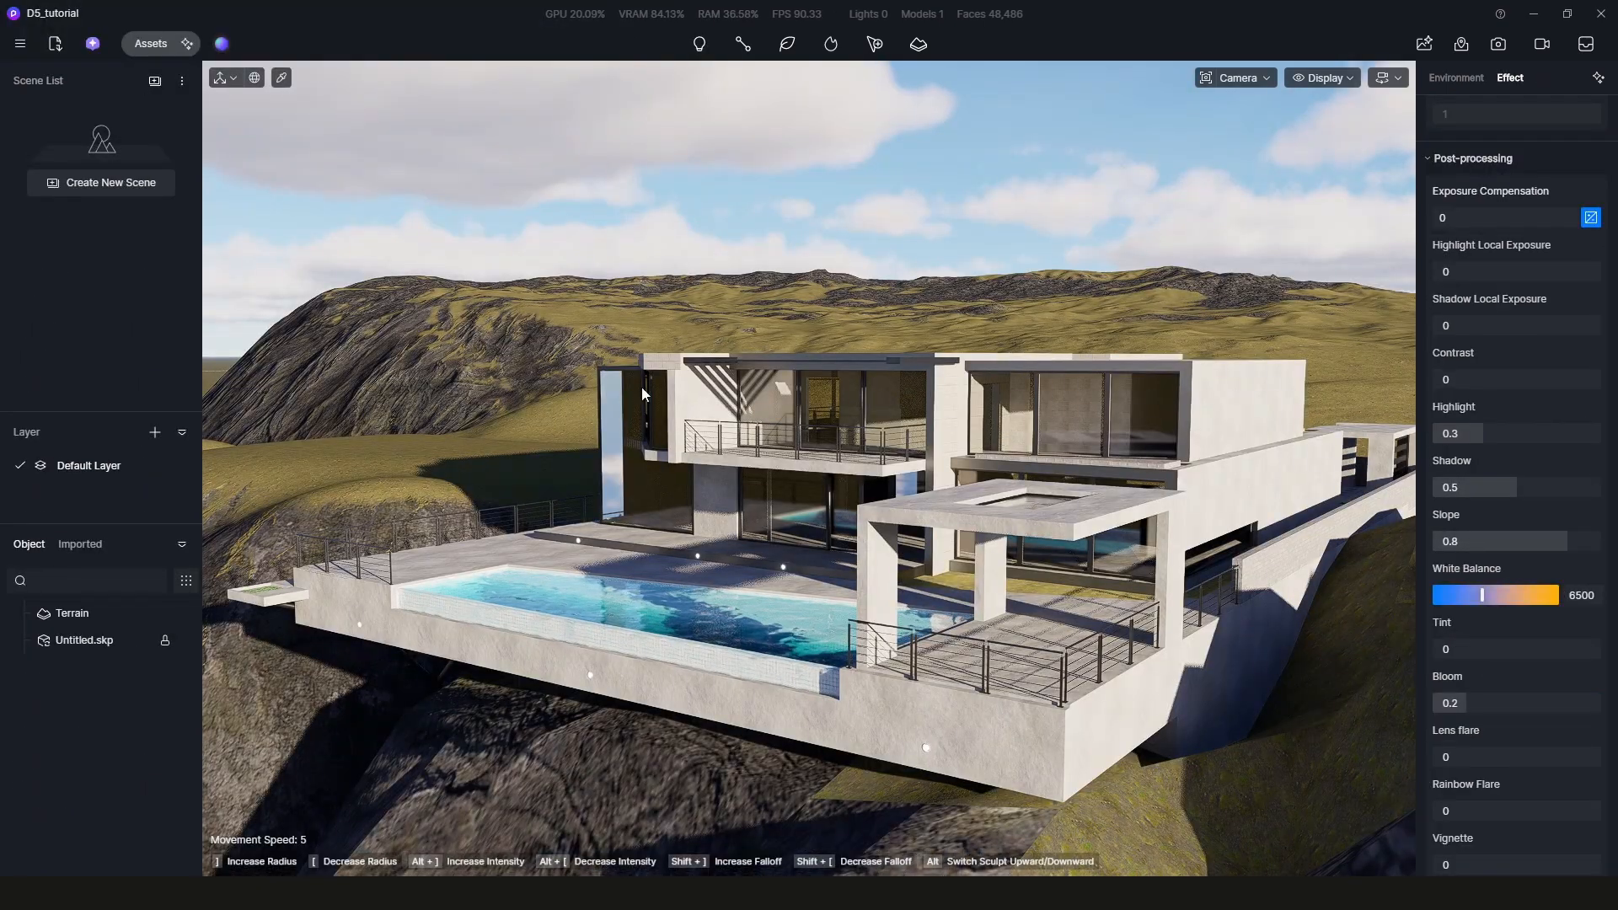
- Frame the house from the pool side and start AI Scene Match in the AI Agent
right_drag(524, 395, 605, 395)
middle_drag(847, 387, 552, 395)
scroll(552, 394, up, 1)
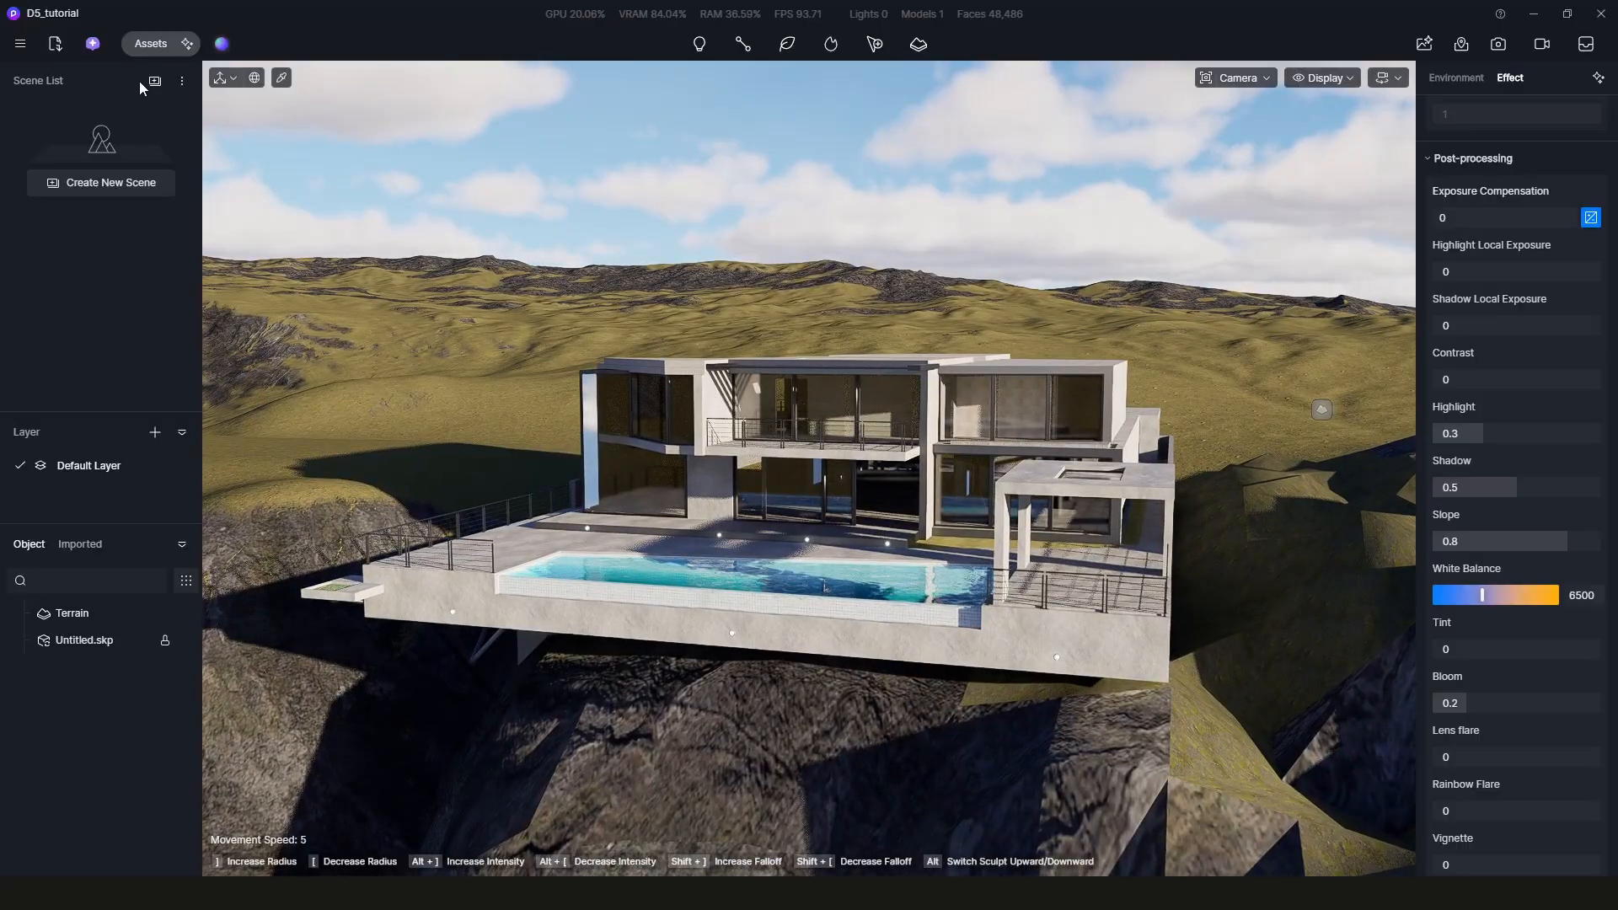
click(92, 44)
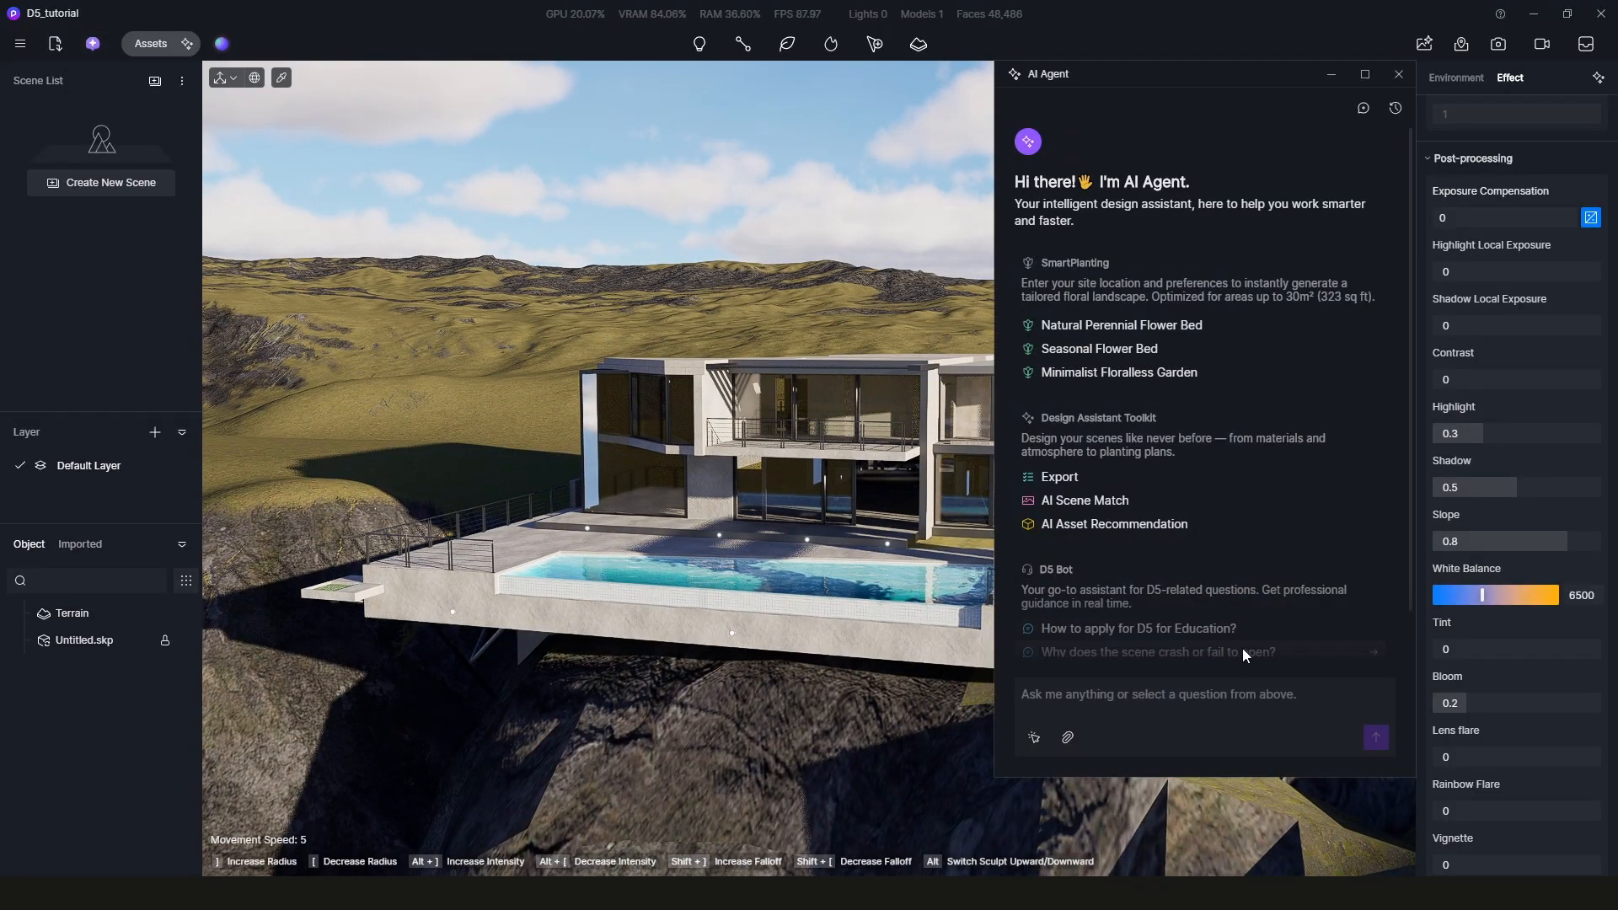
click(1084, 502)
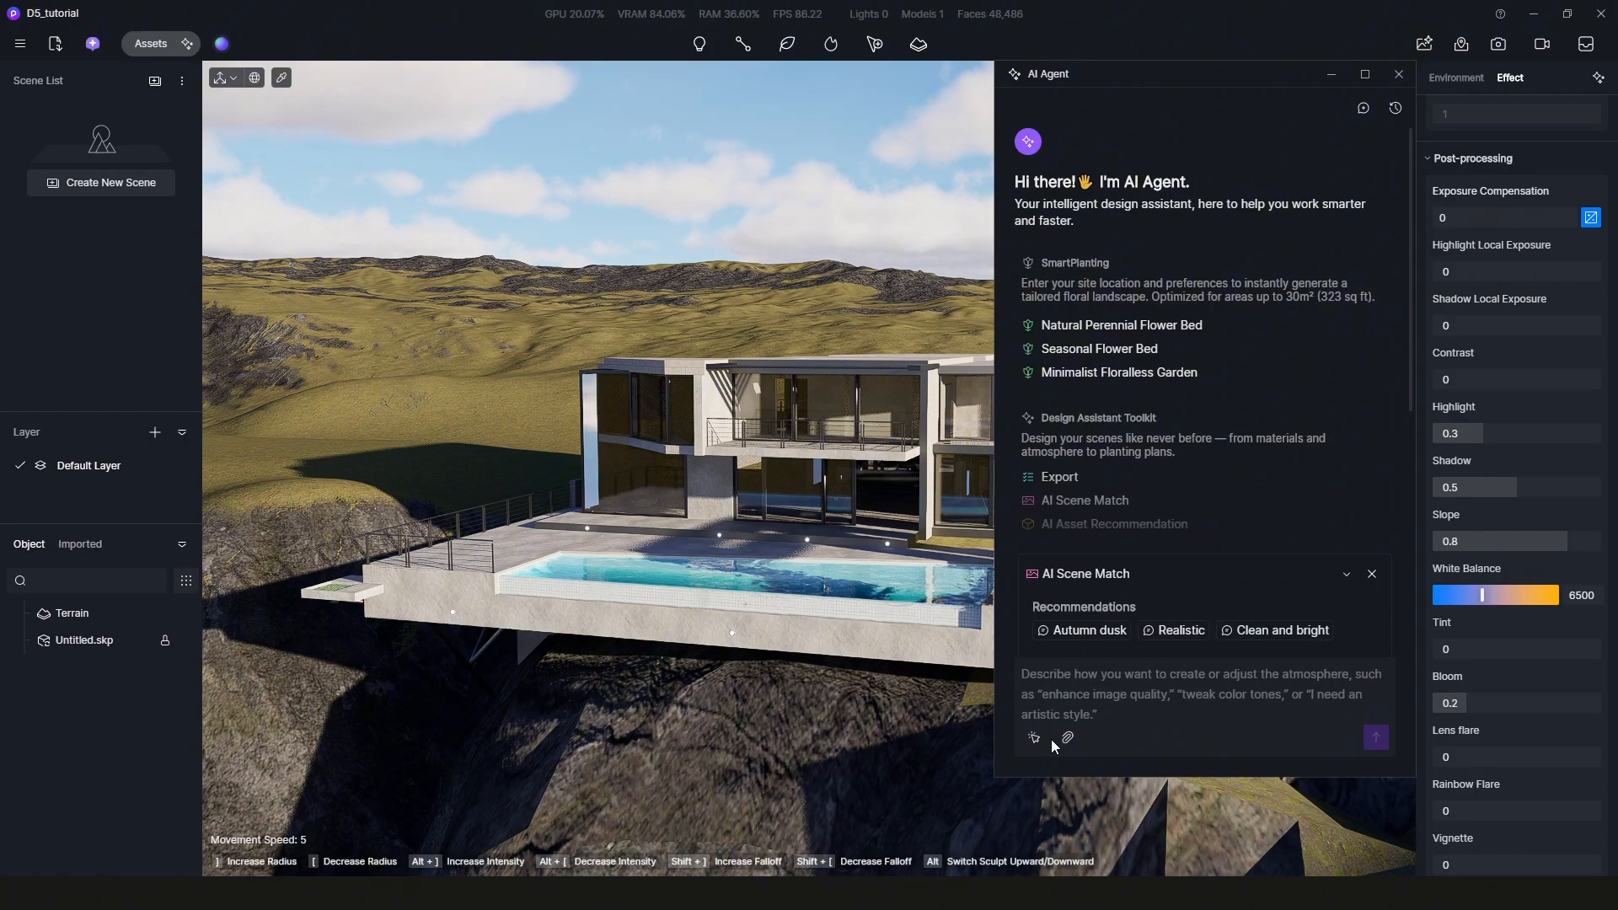
- Attach the house model Untitled.skp to the AI Scene Match request as its target object
scroll(1062, 432, down, 3)
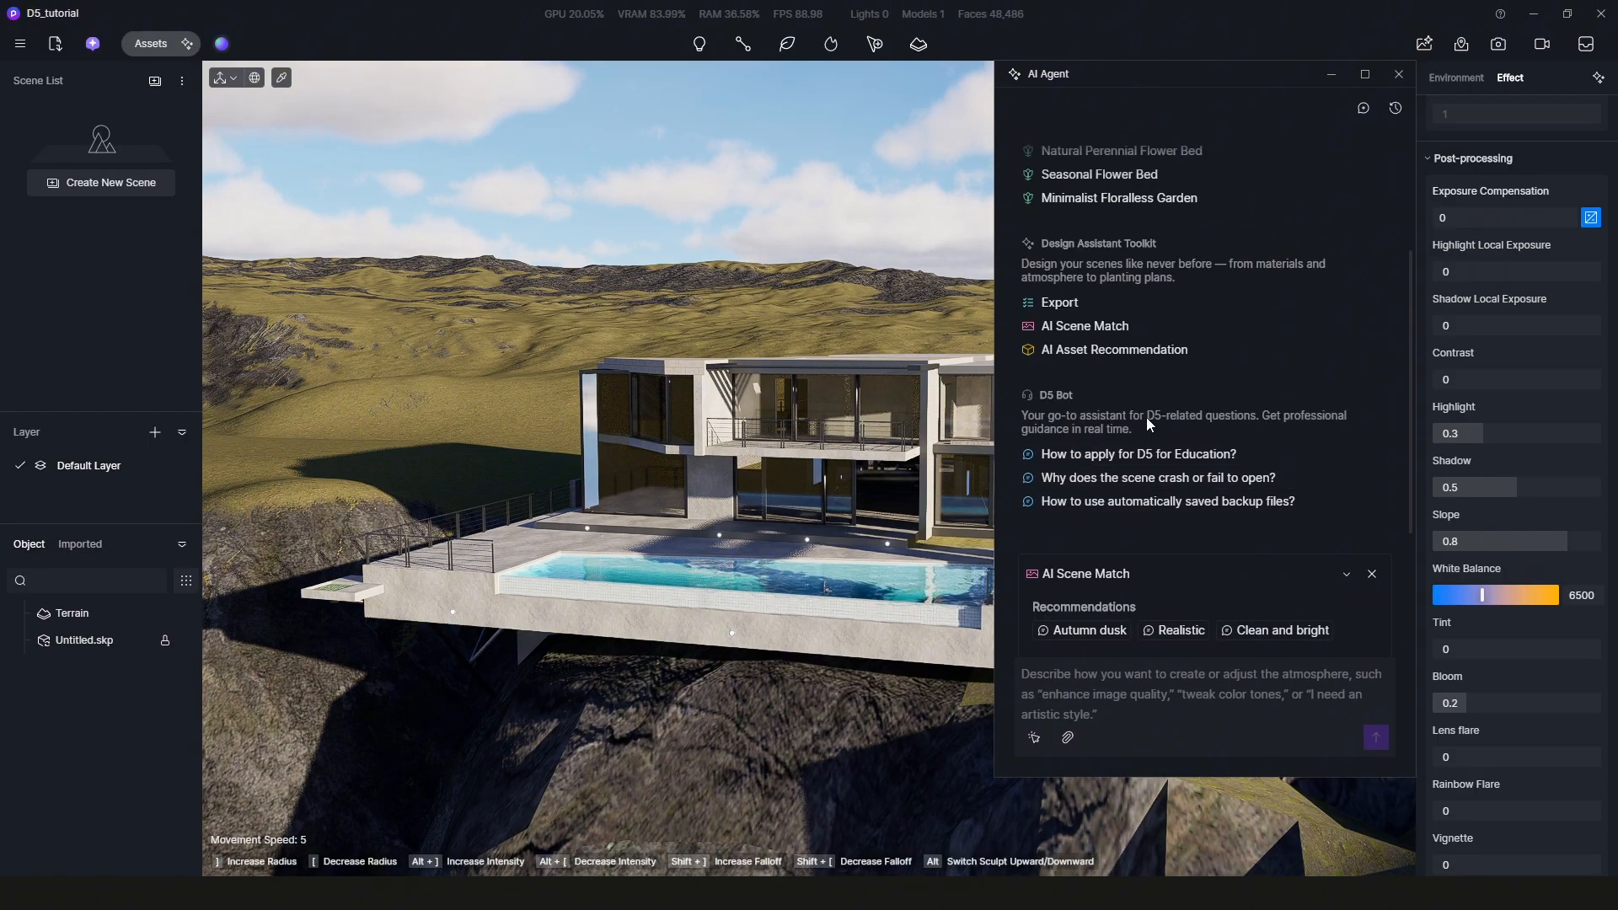
click(1040, 730)
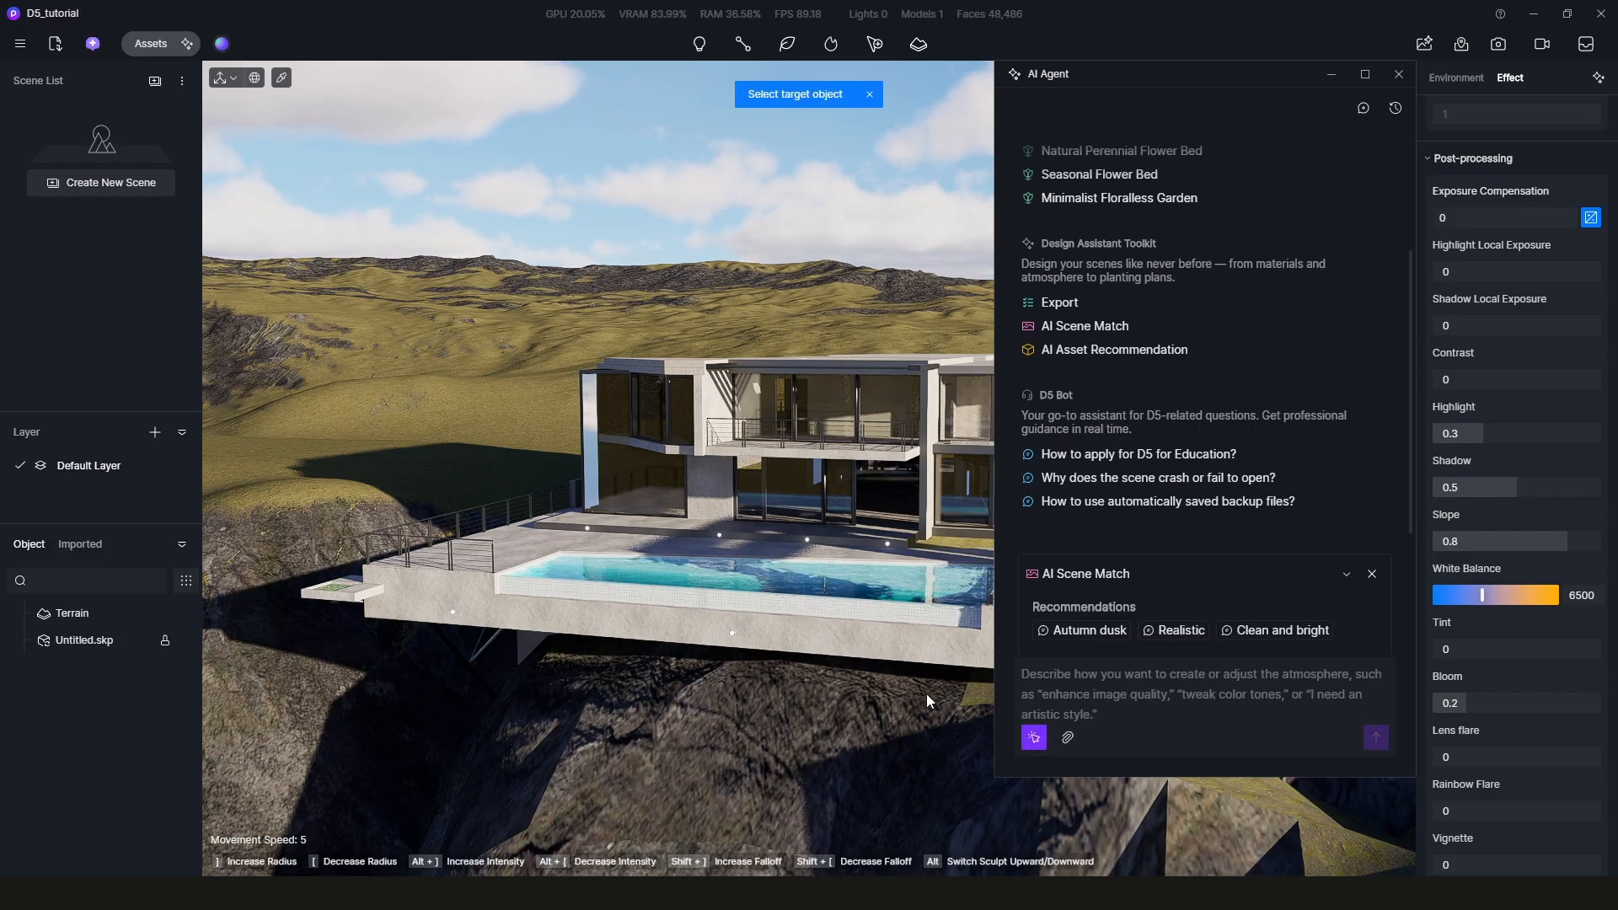
click(881, 620)
middle_drag(853, 638, 755, 654)
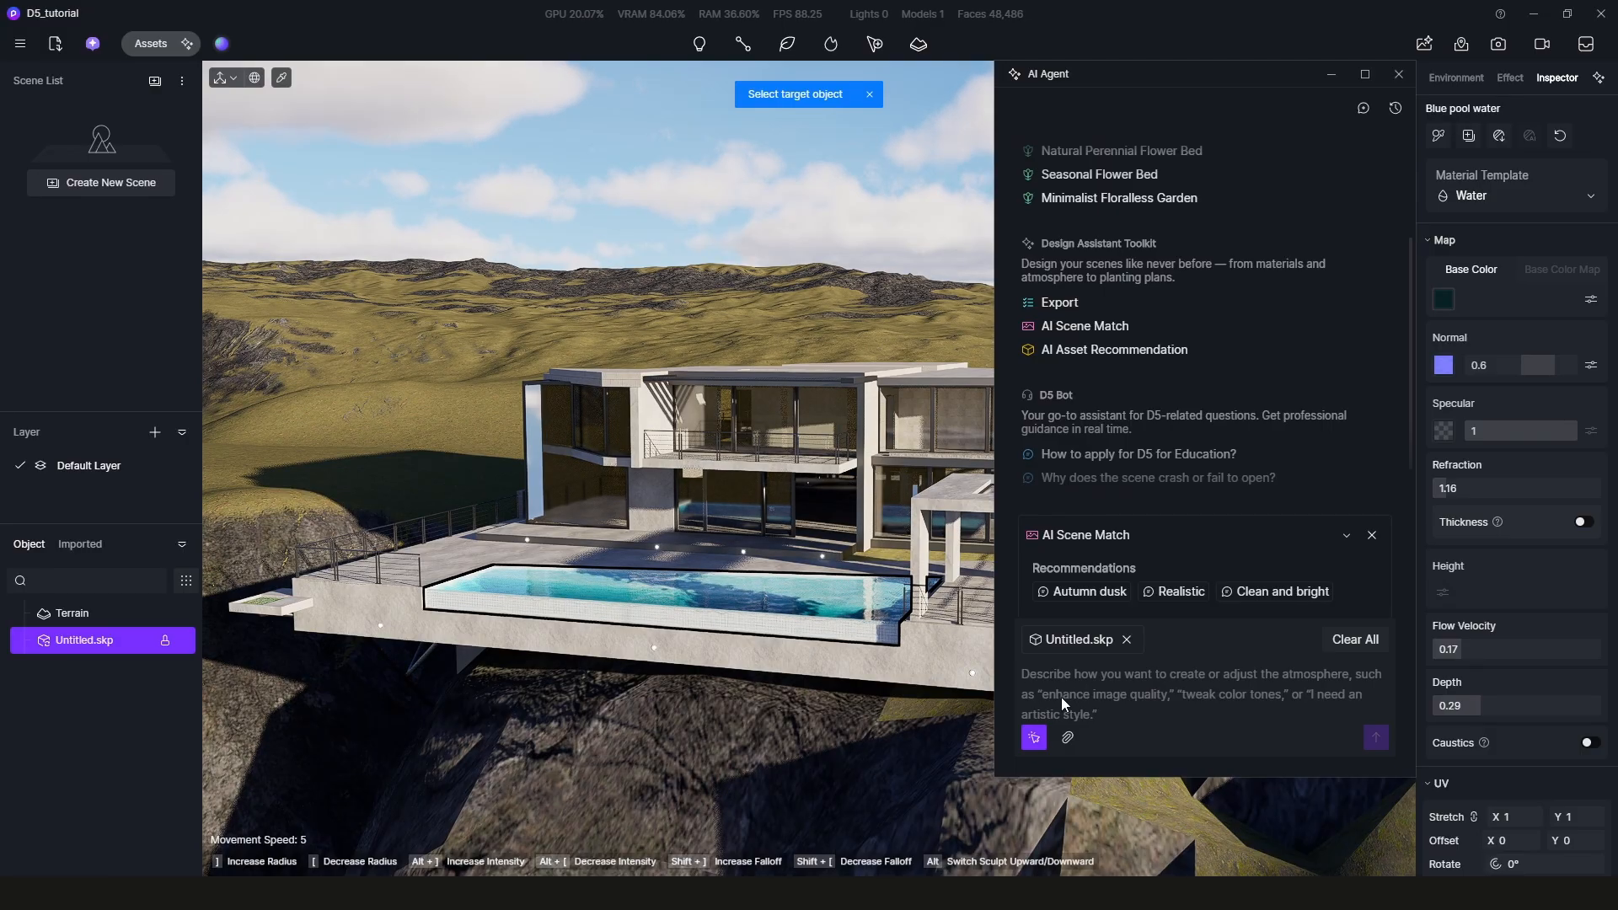
- Request "Create a reference image for this seaside villa without changing its structure, add trees in the background, and make it realistic" and preview the image
text(Creat)
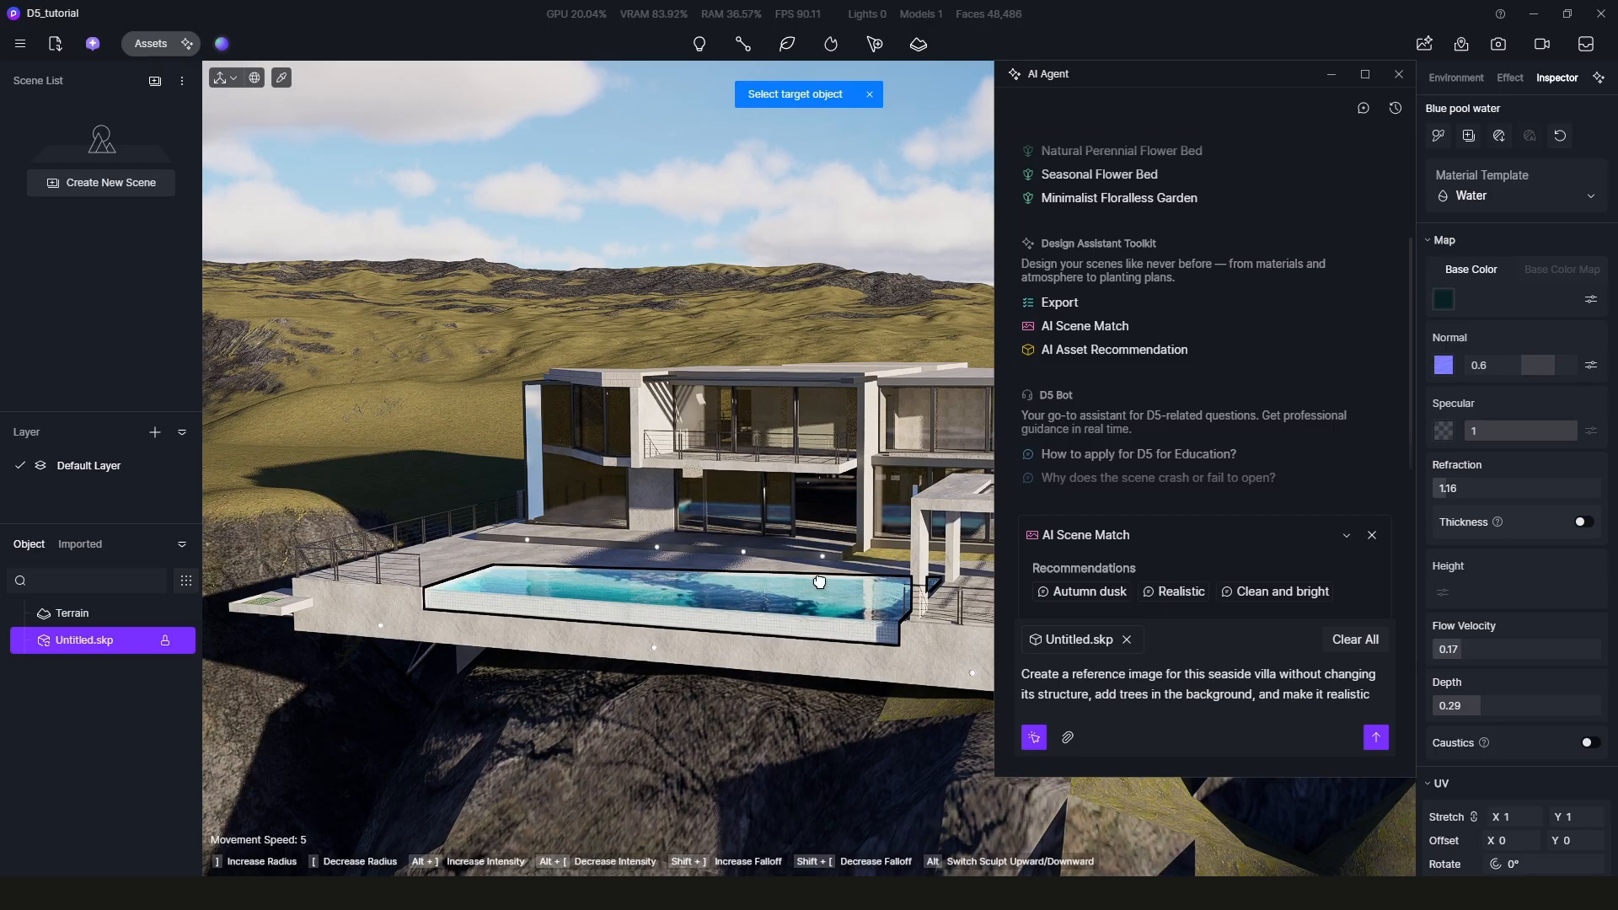
middle_drag(819, 581, 797, 580)
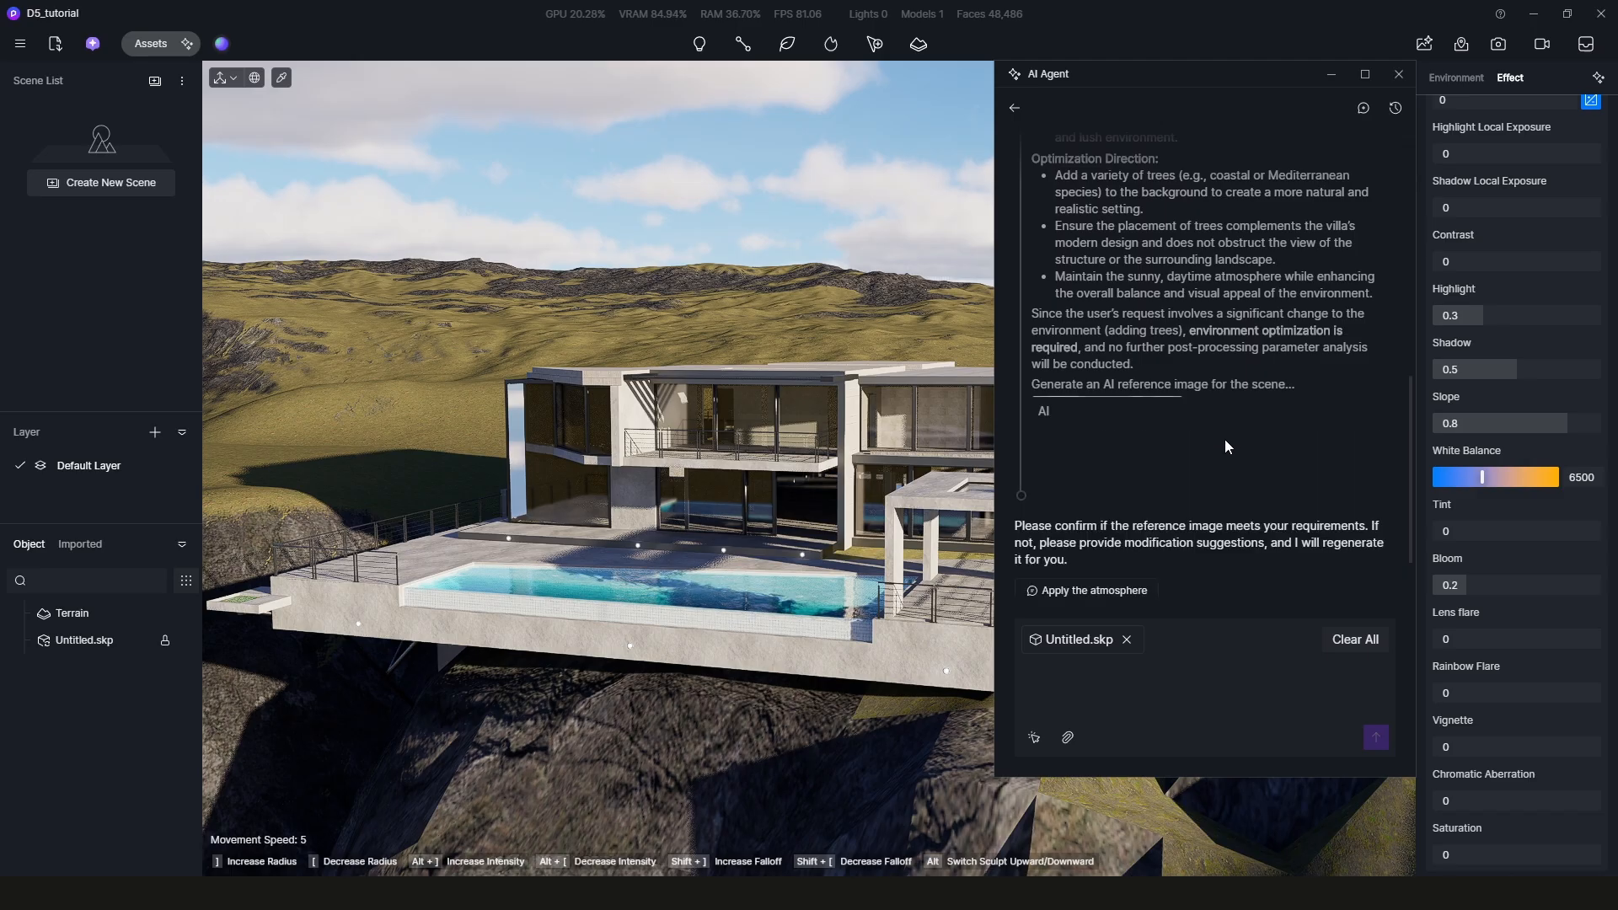
click(1159, 421)
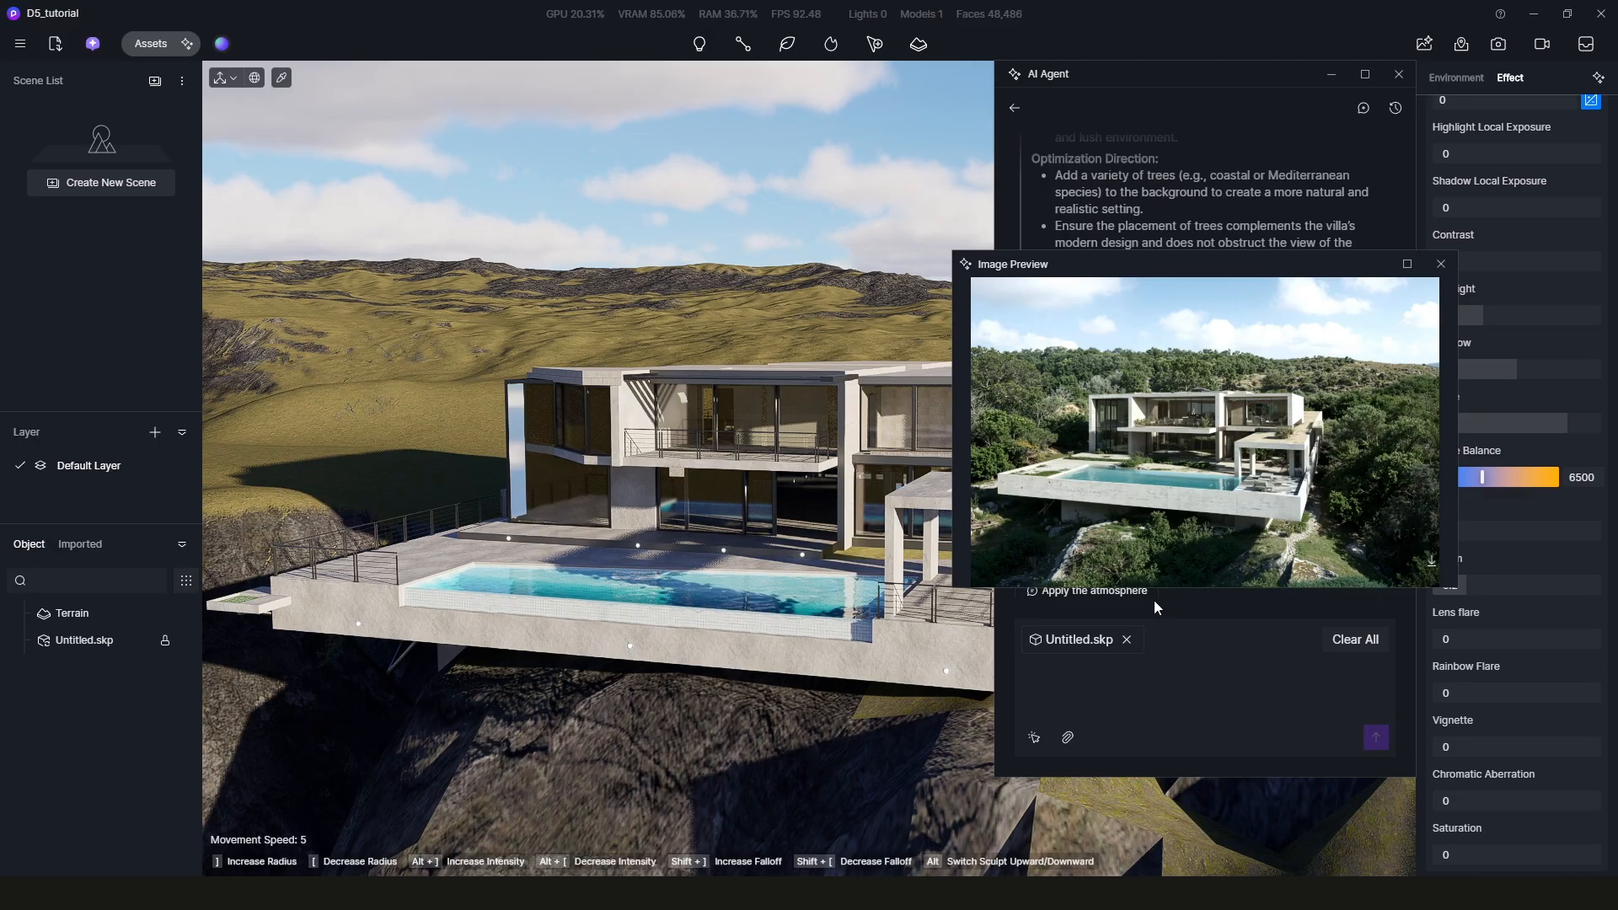
click(756, 438)
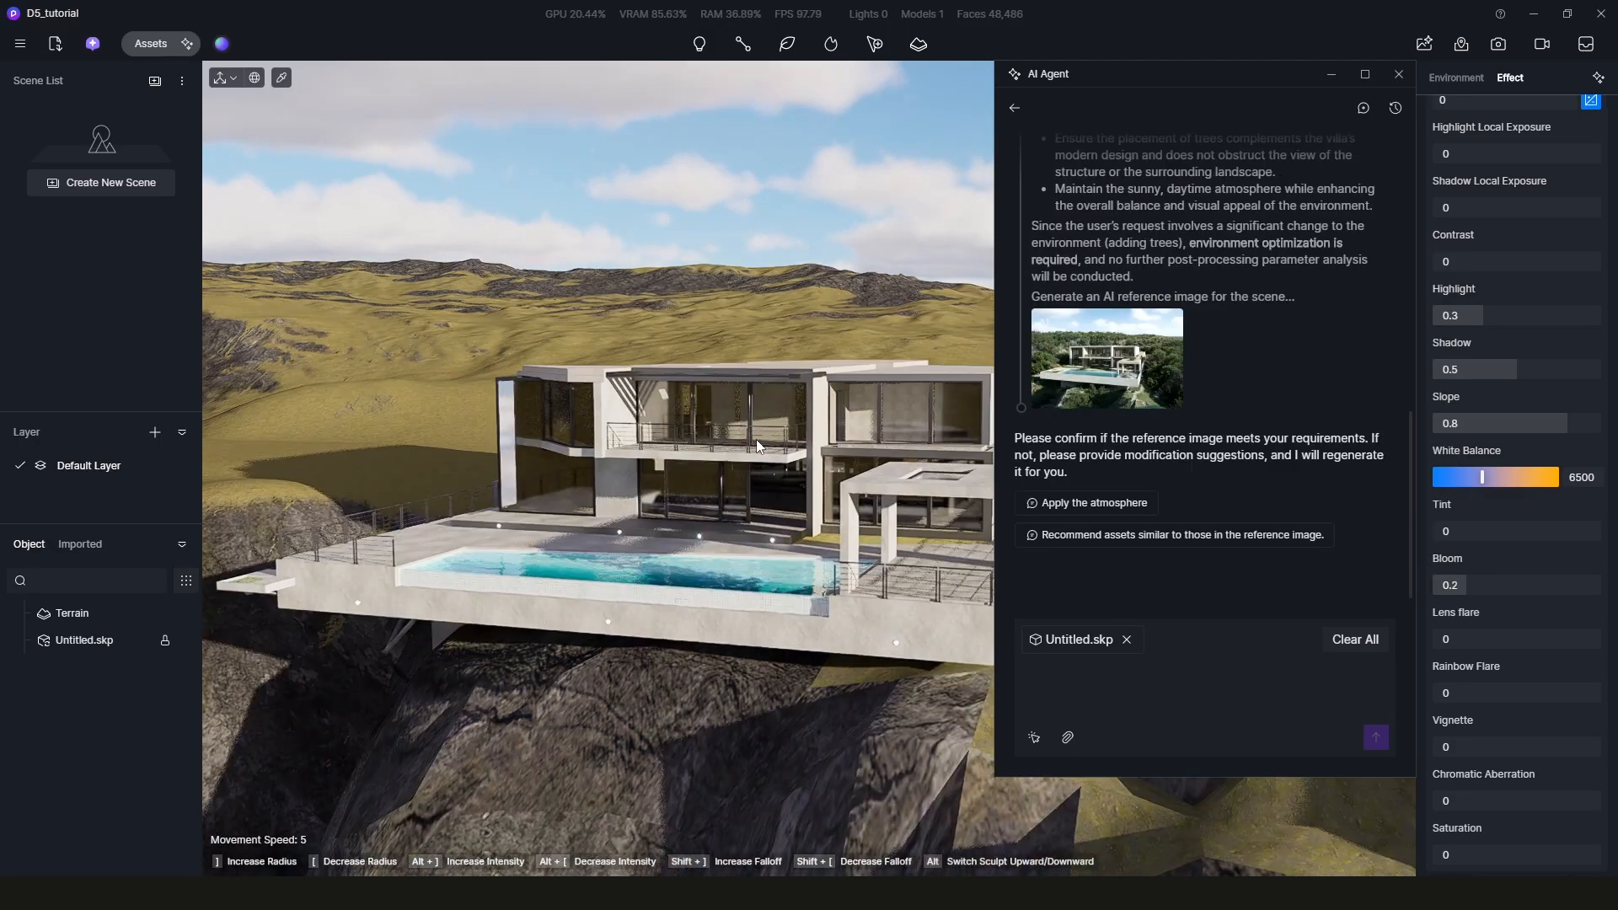
- Ask the AI Agent to recommend assets similar to those in the reference image, and inspect that image enlarged
click(1221, 536)
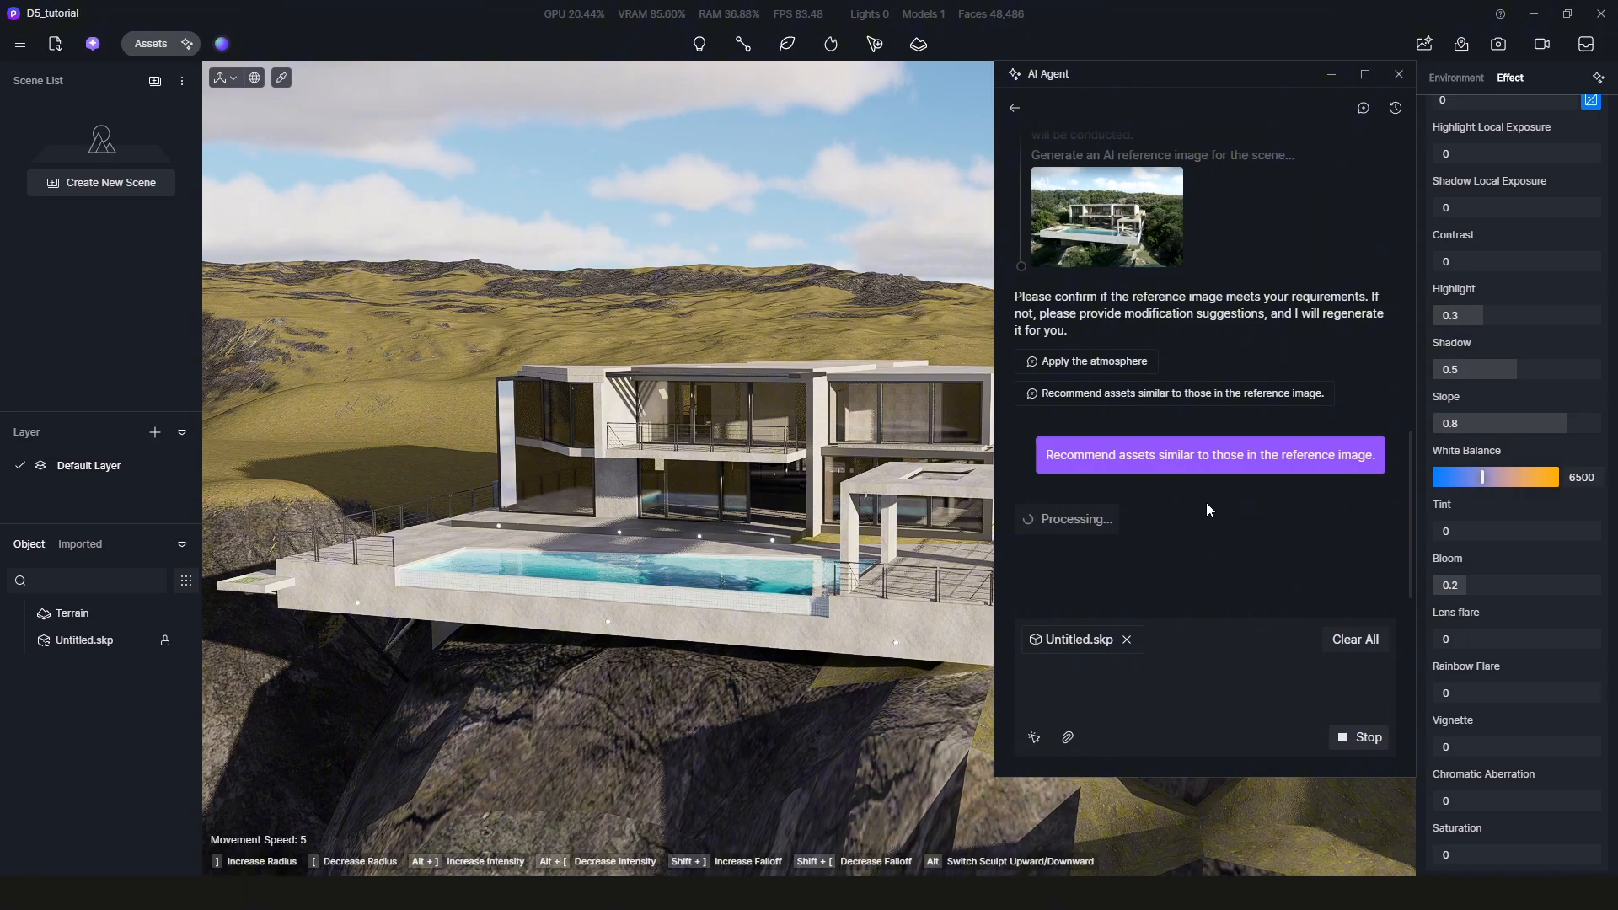
middle_drag(922, 485, 764, 486)
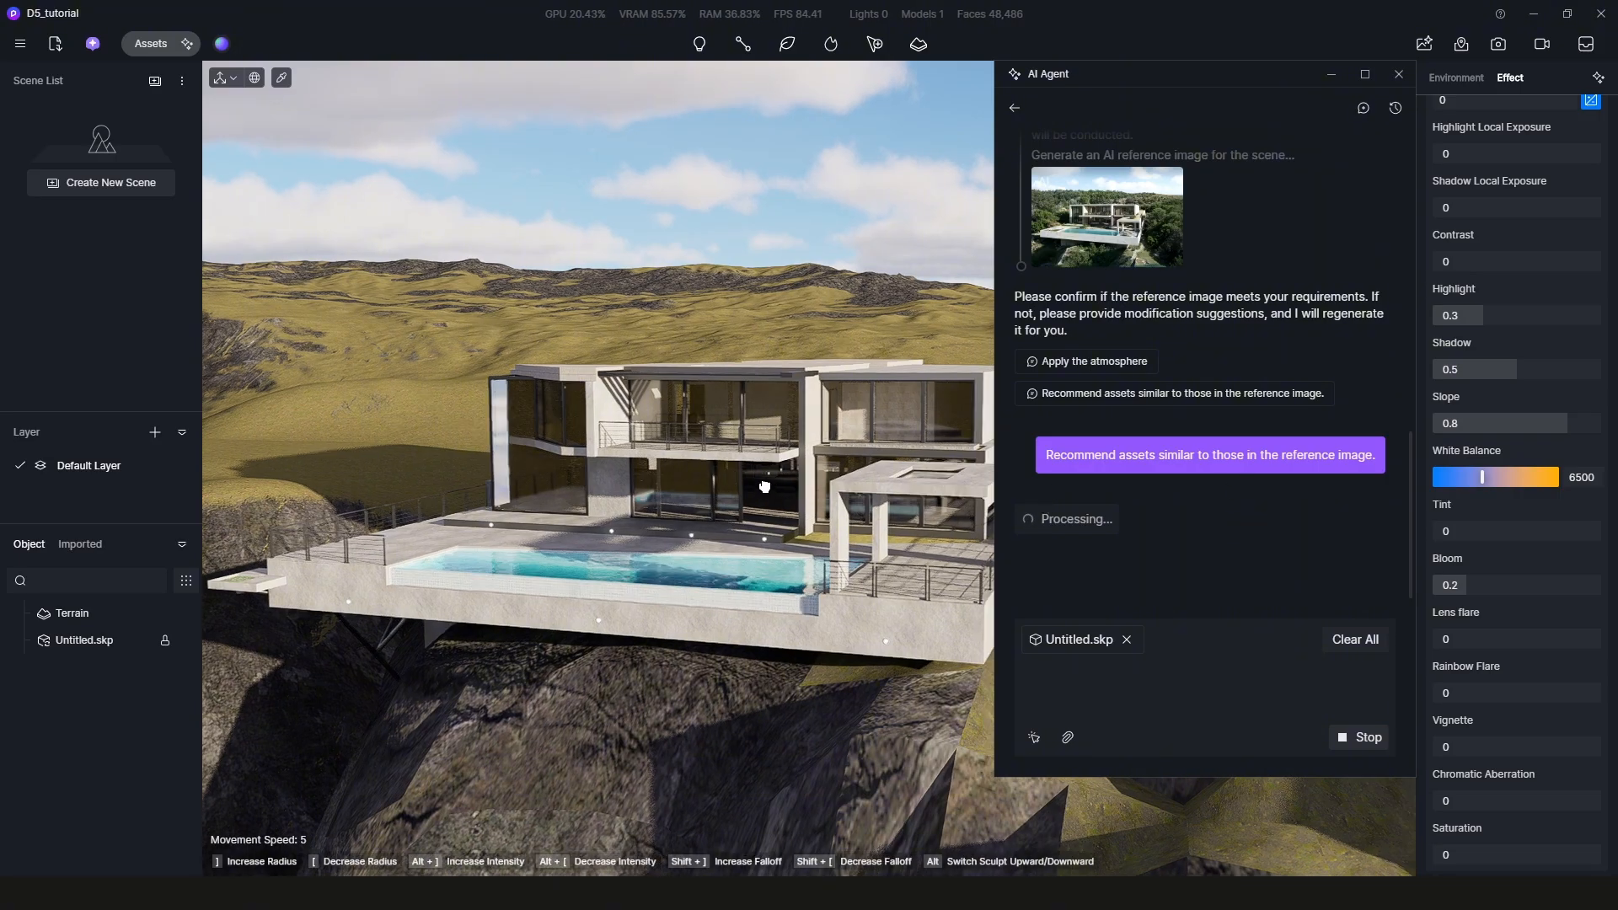
click(1107, 216)
click(1440, 264)
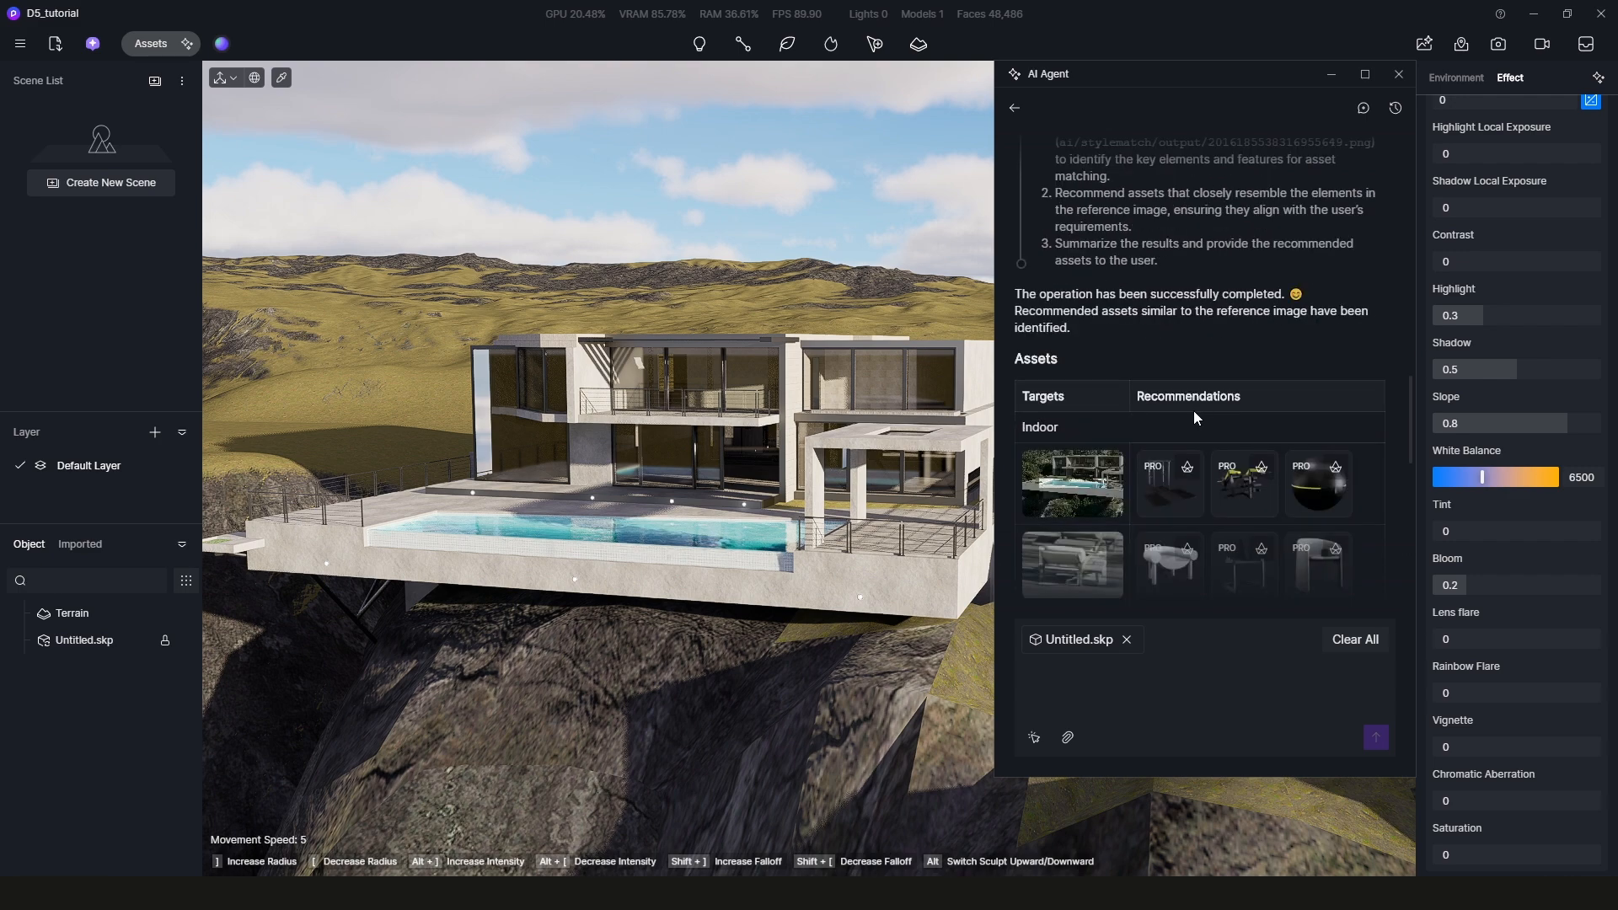
- Pick the Landscape Rocking Armchair from the AI Agent's recommended assets and place it on the terrace near the railing beside the pool
scroll(1181, 454, down, 3)
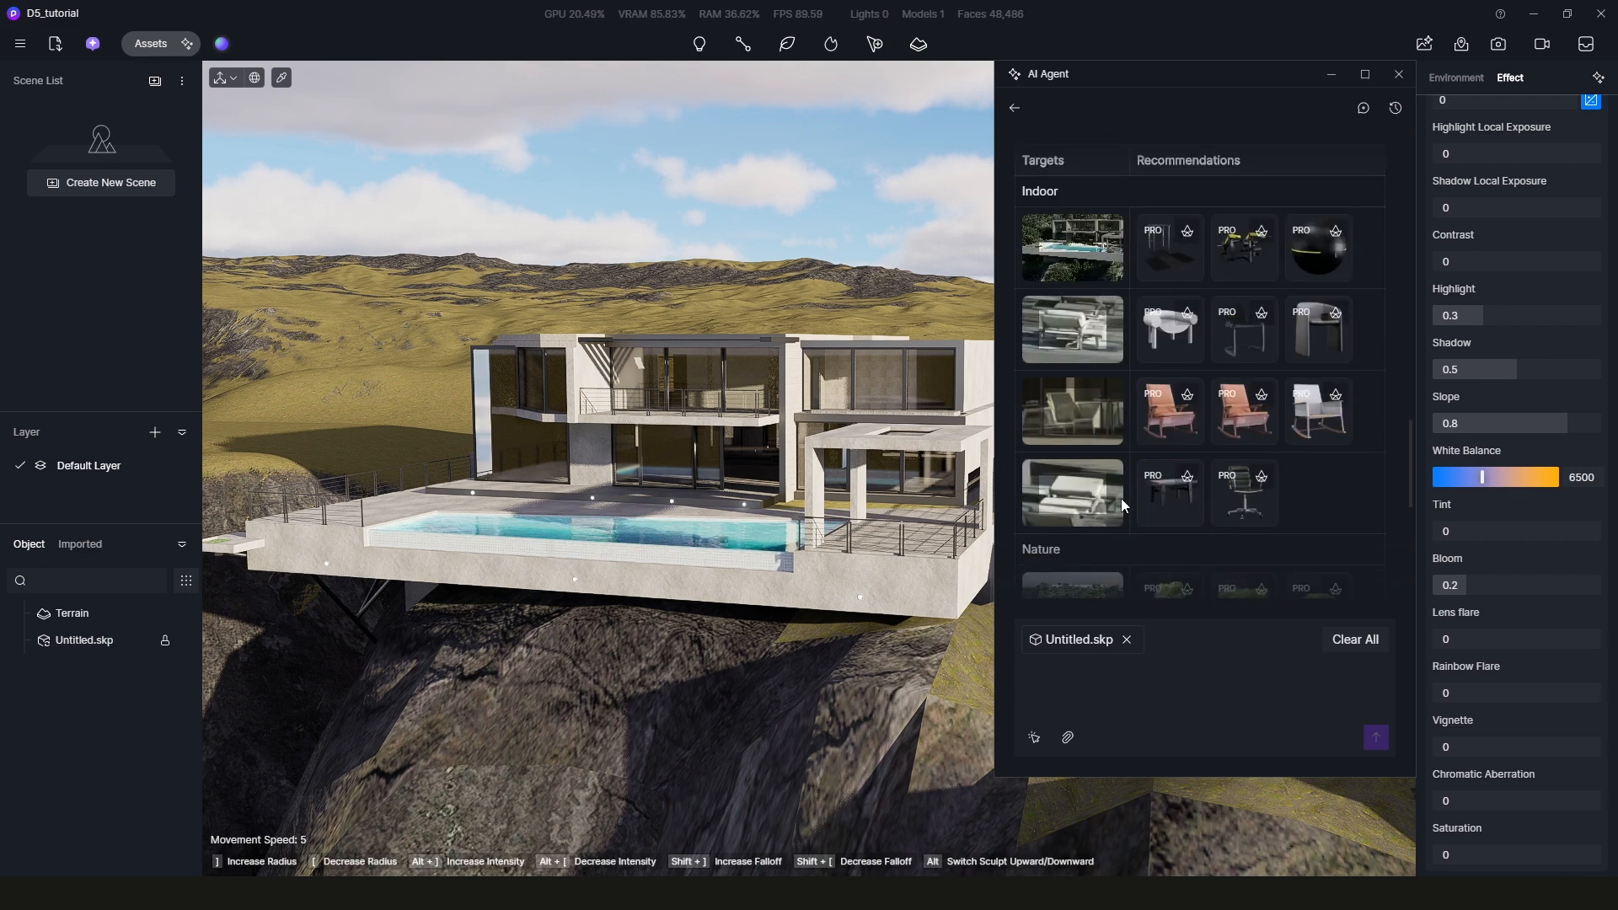
scroll(1180, 493, down, 3)
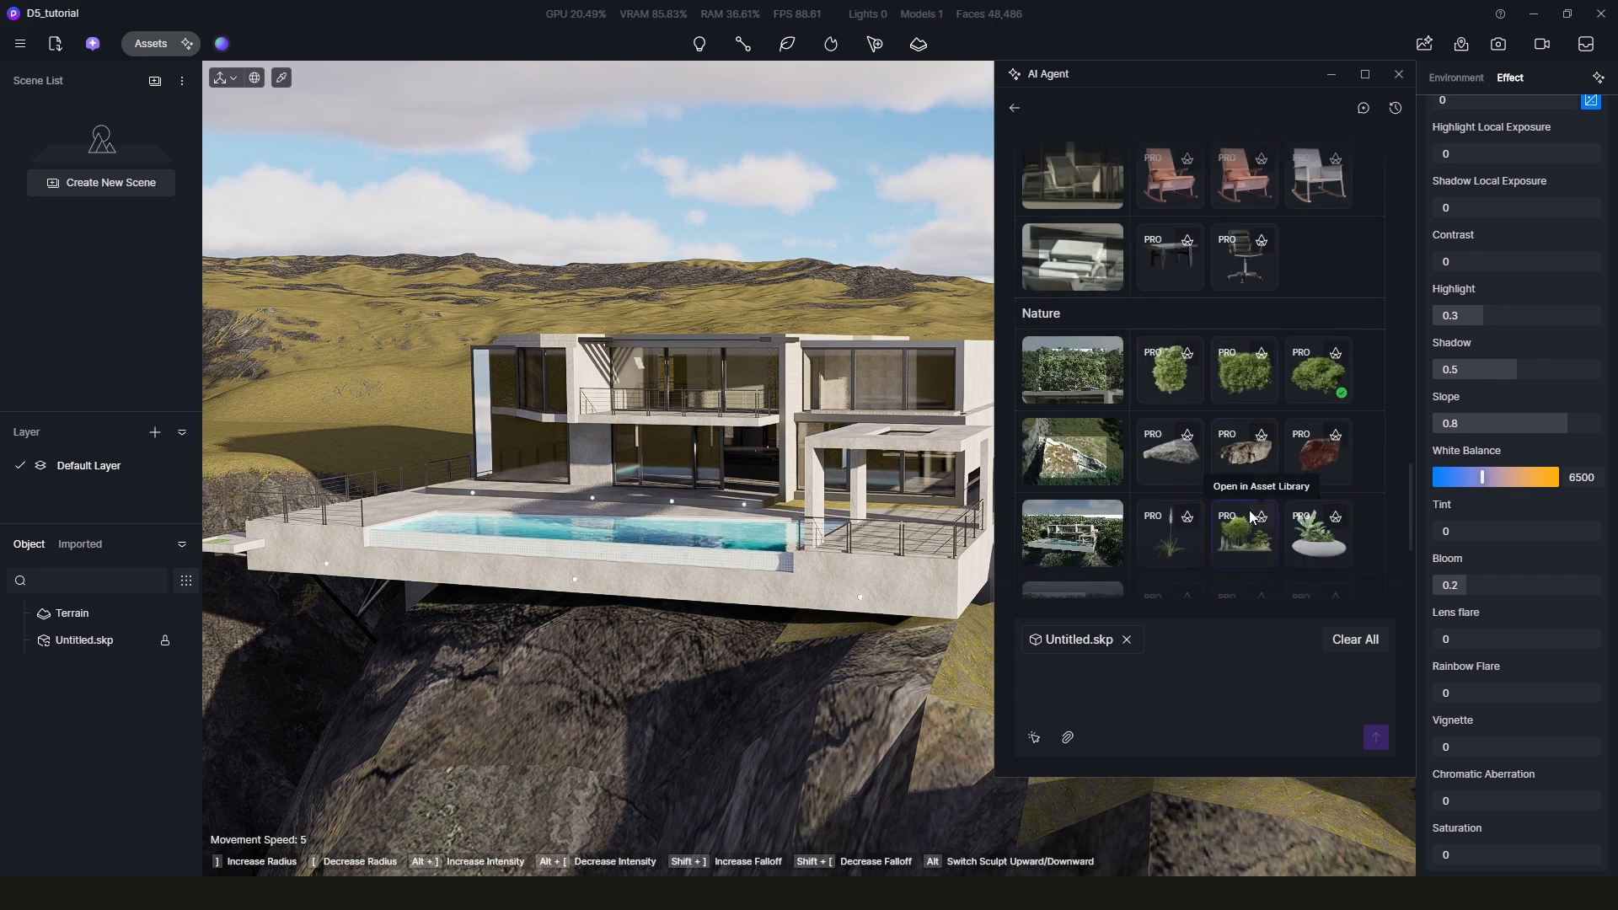
scroll(1248, 509, down, 1)
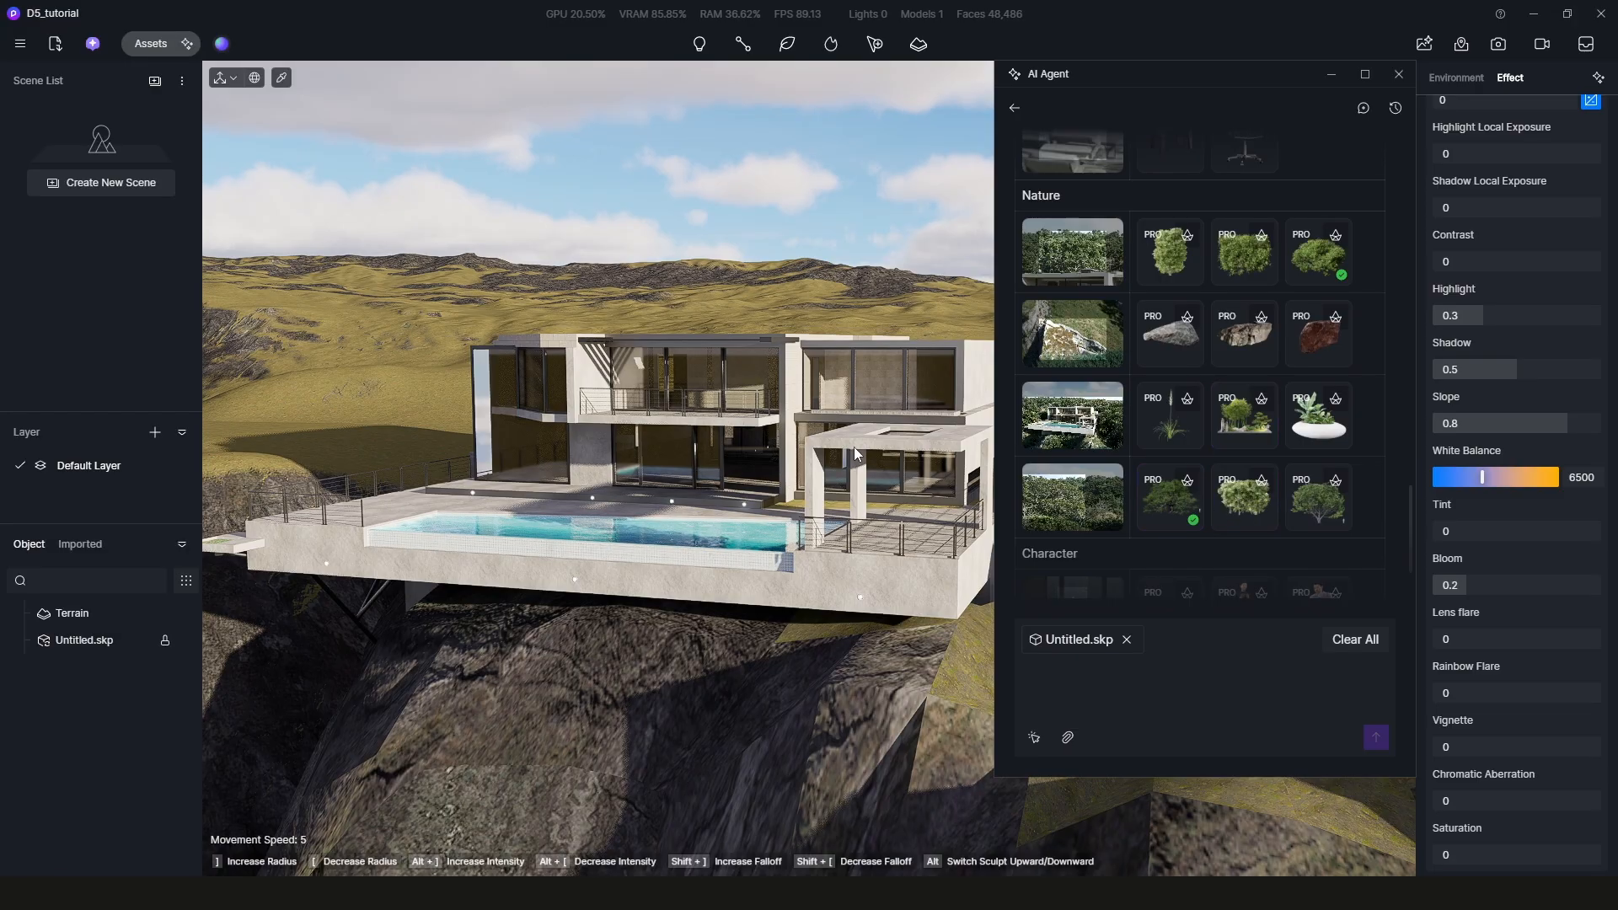
scroll(1102, 438, down, 1)
scroll(1102, 437, down, 1)
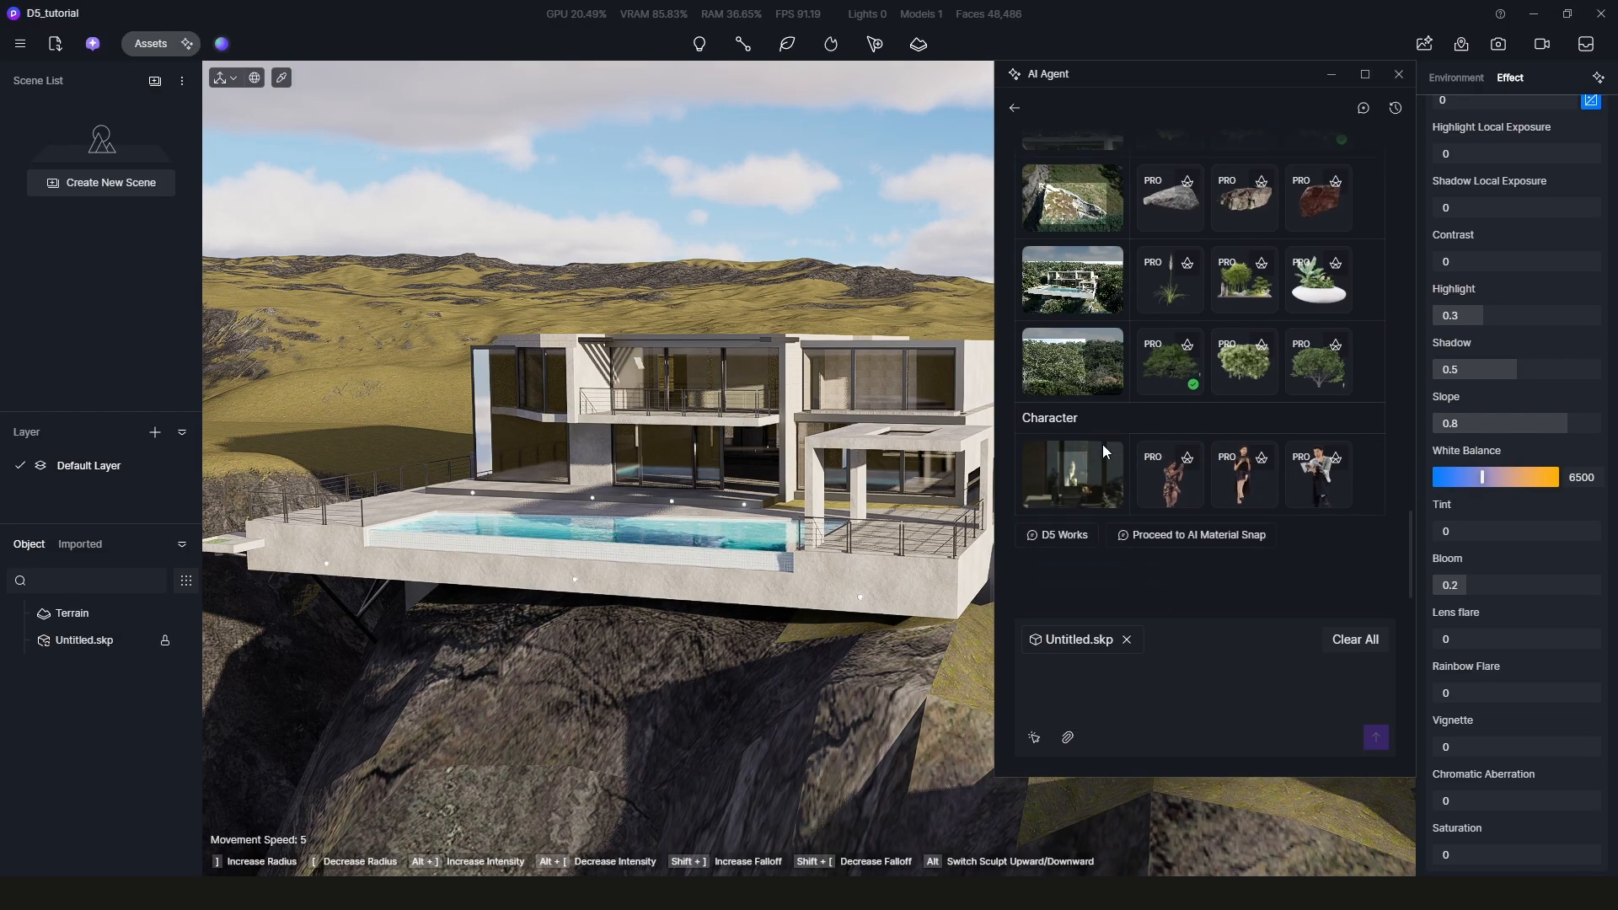
scroll(1092, 455, up, 5)
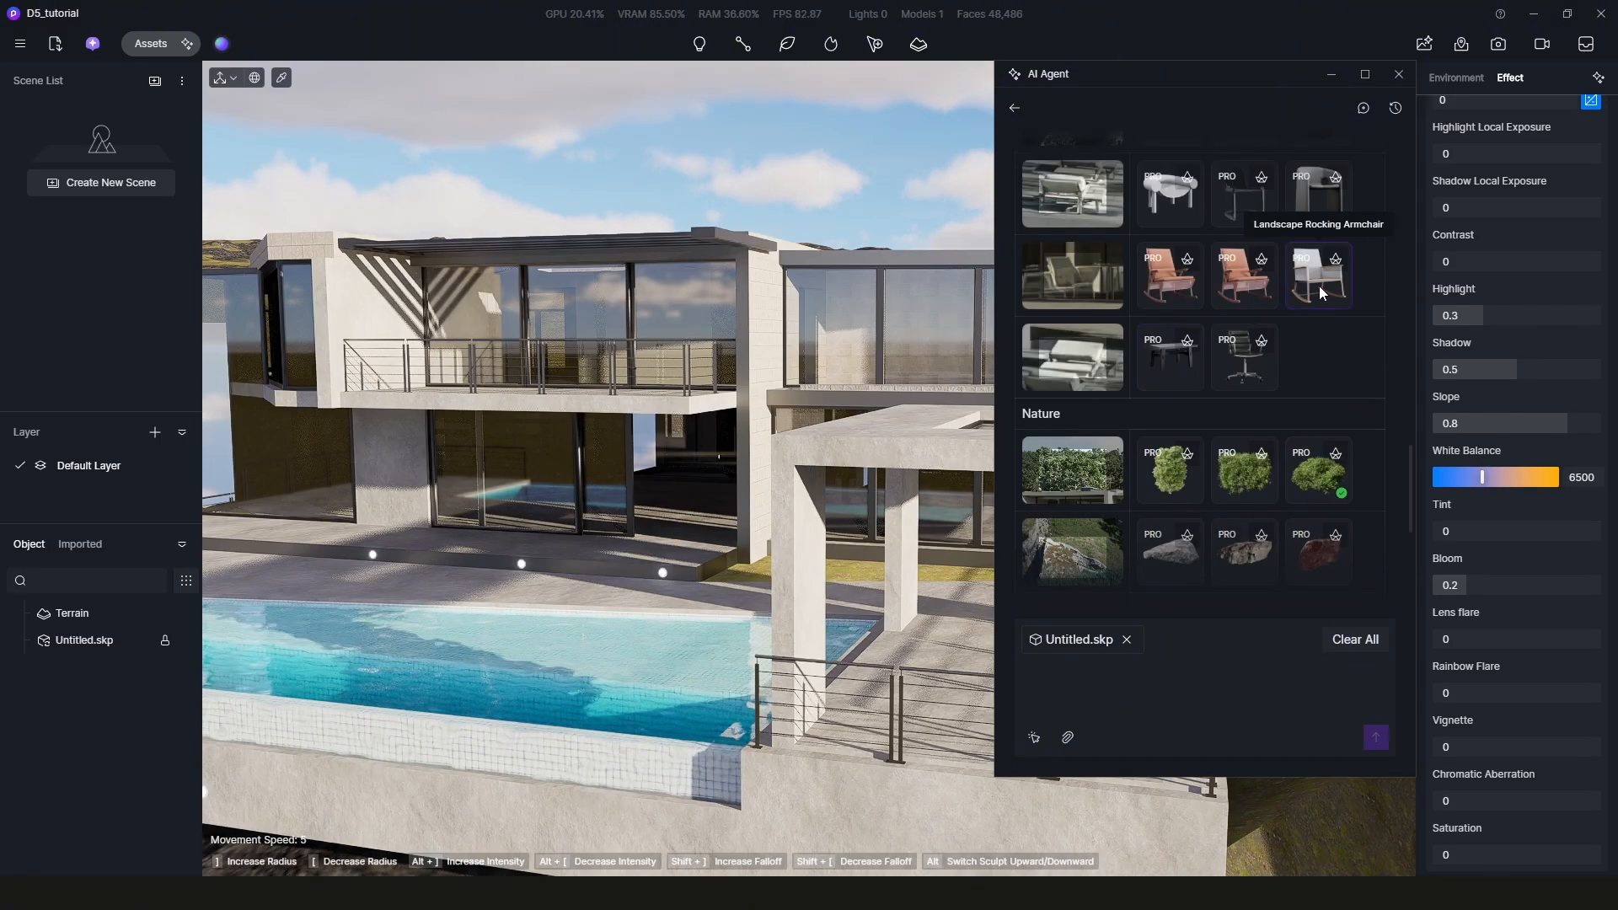
scroll(603, 541, up, 3)
middle_drag(603, 541, 973, 570)
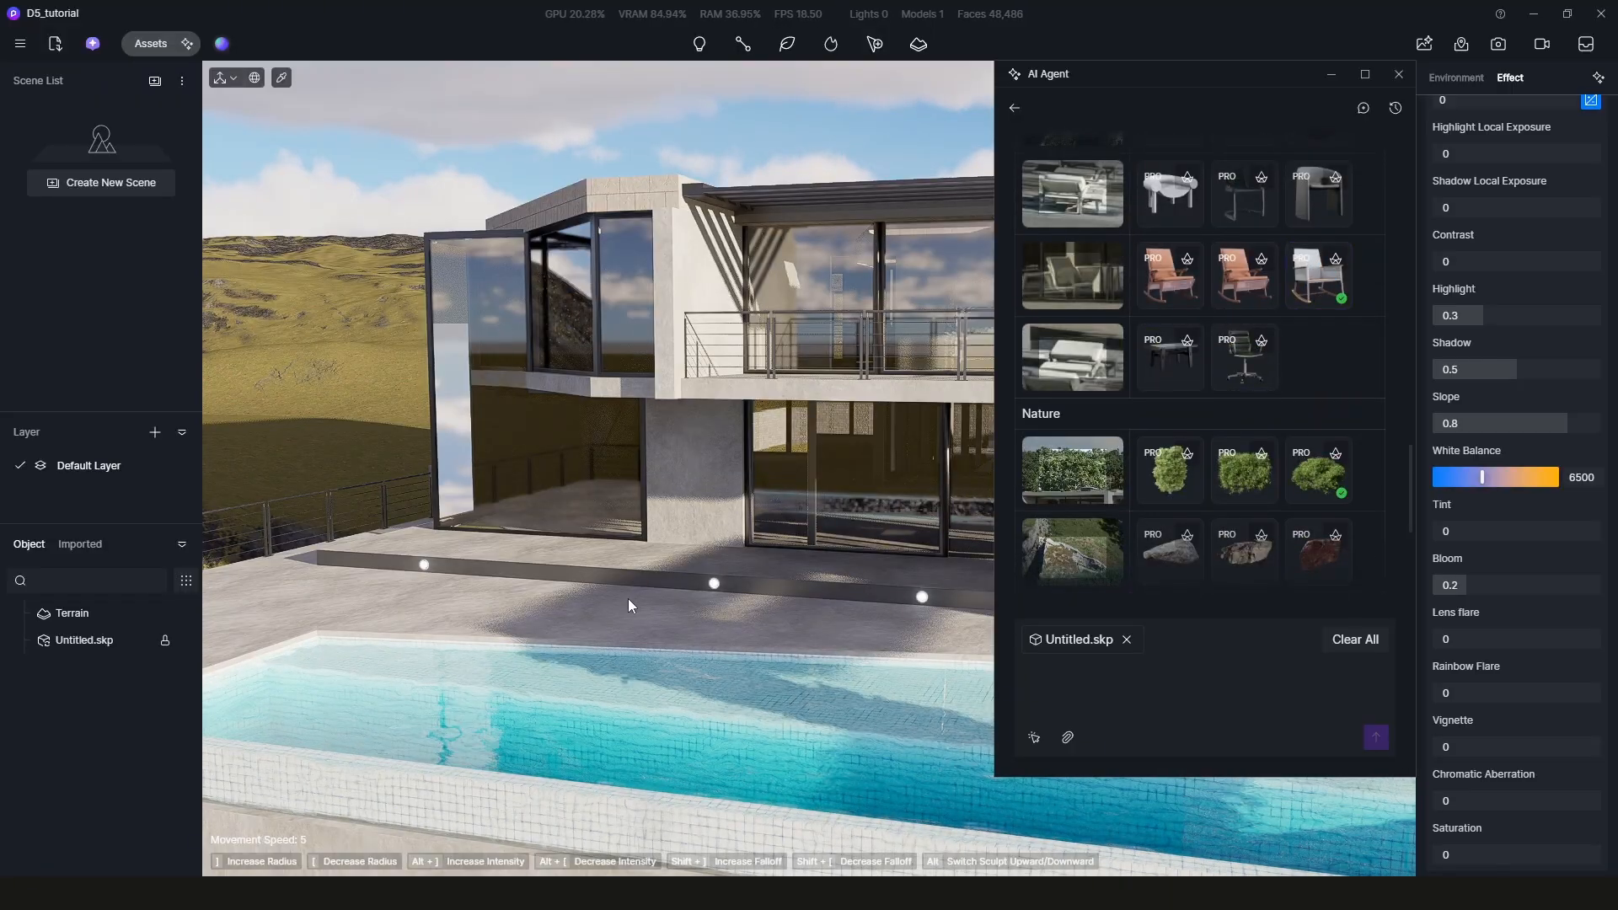
scroll(460, 569, down, 2)
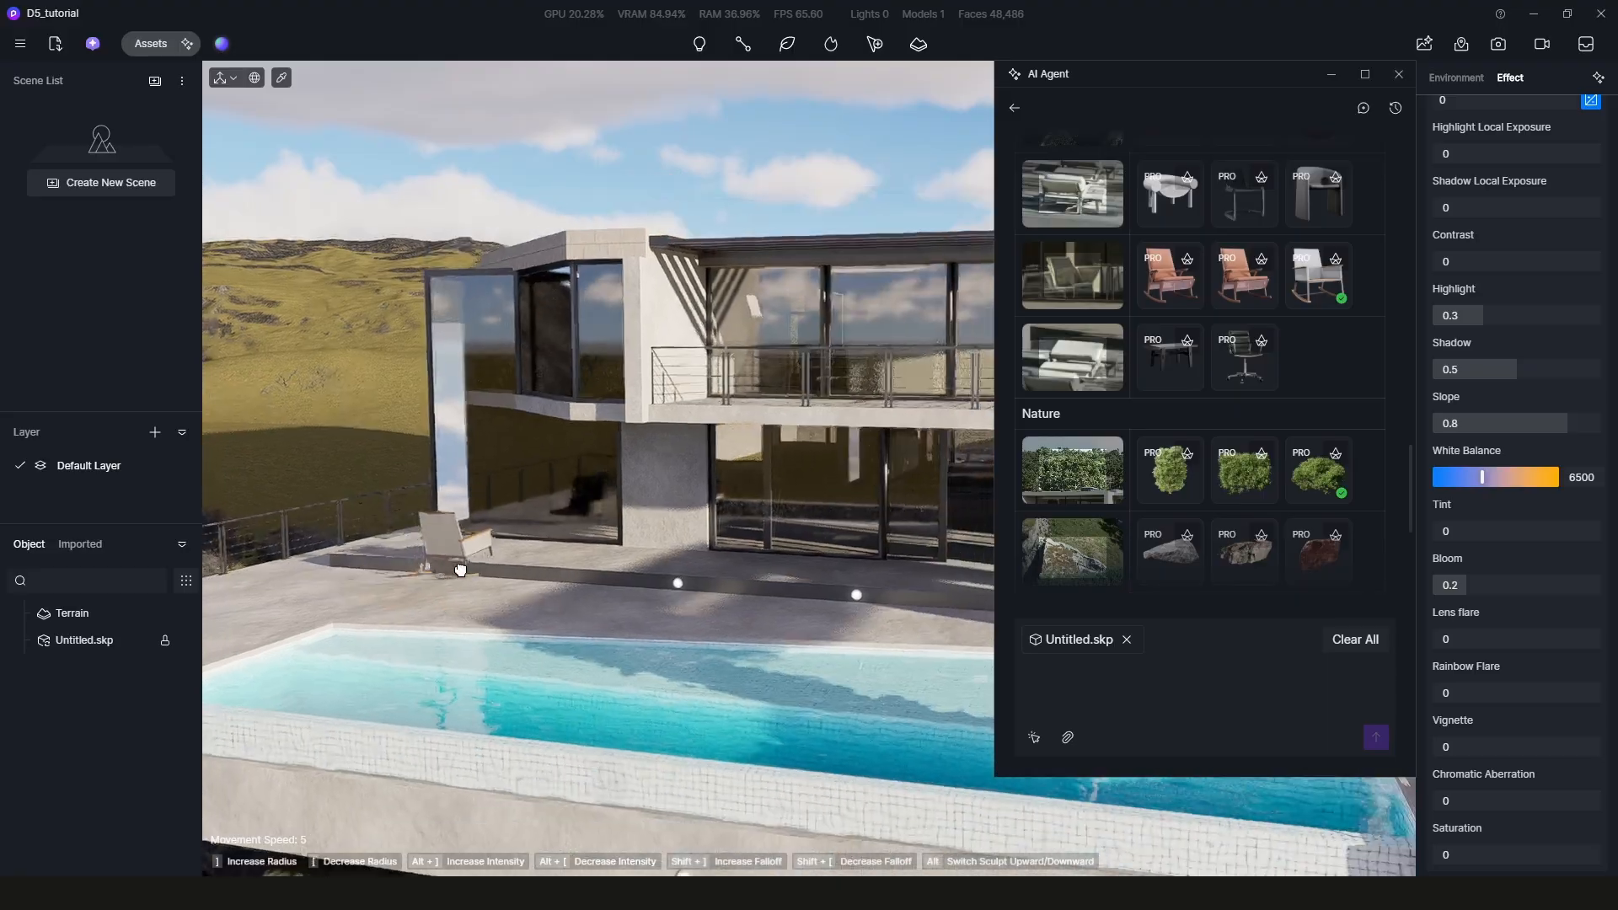
middle_drag(460, 570, 679, 598)
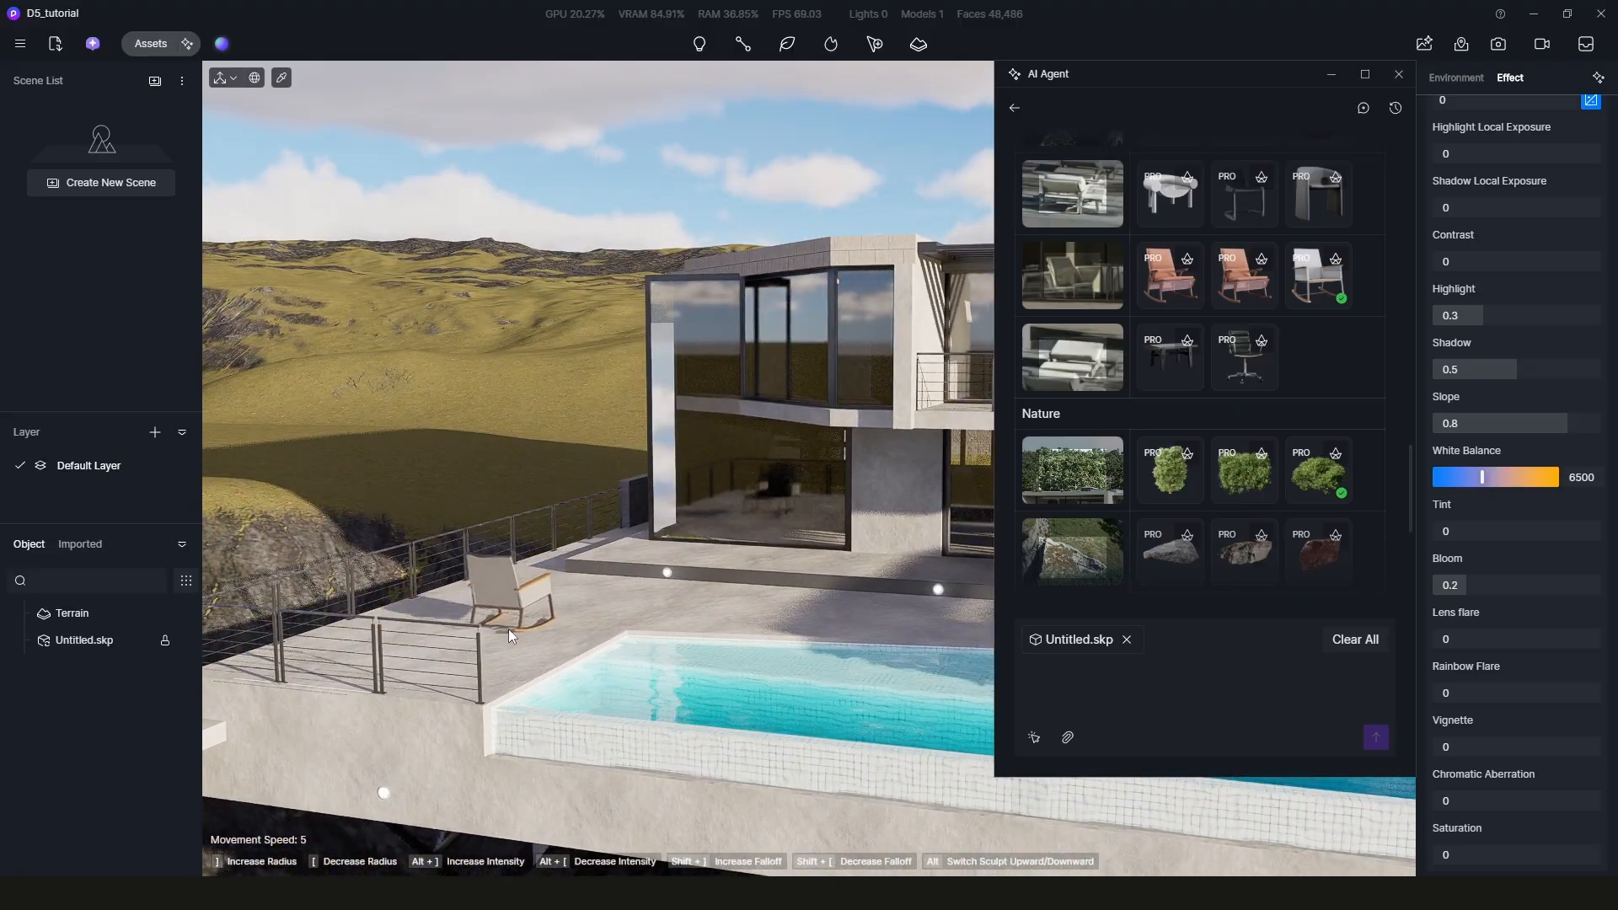
click(508, 629)
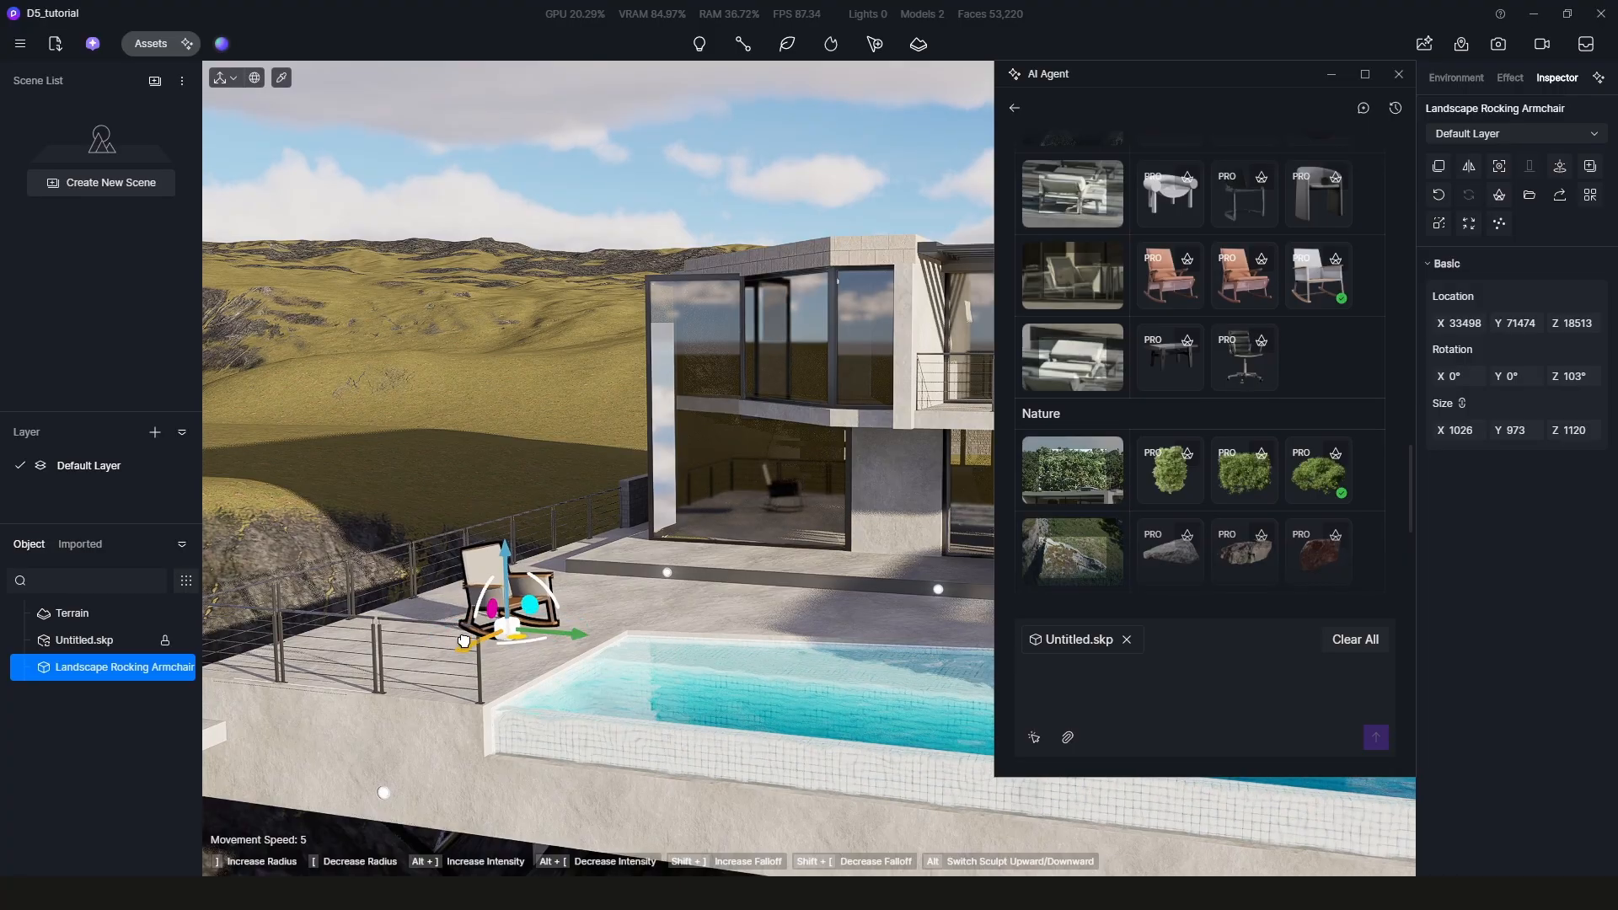
click(605, 569)
- Look through the remaining Nature and Character recommendations for further assets suited to the house and its surroundings
scroll(671, 578, down, 2)
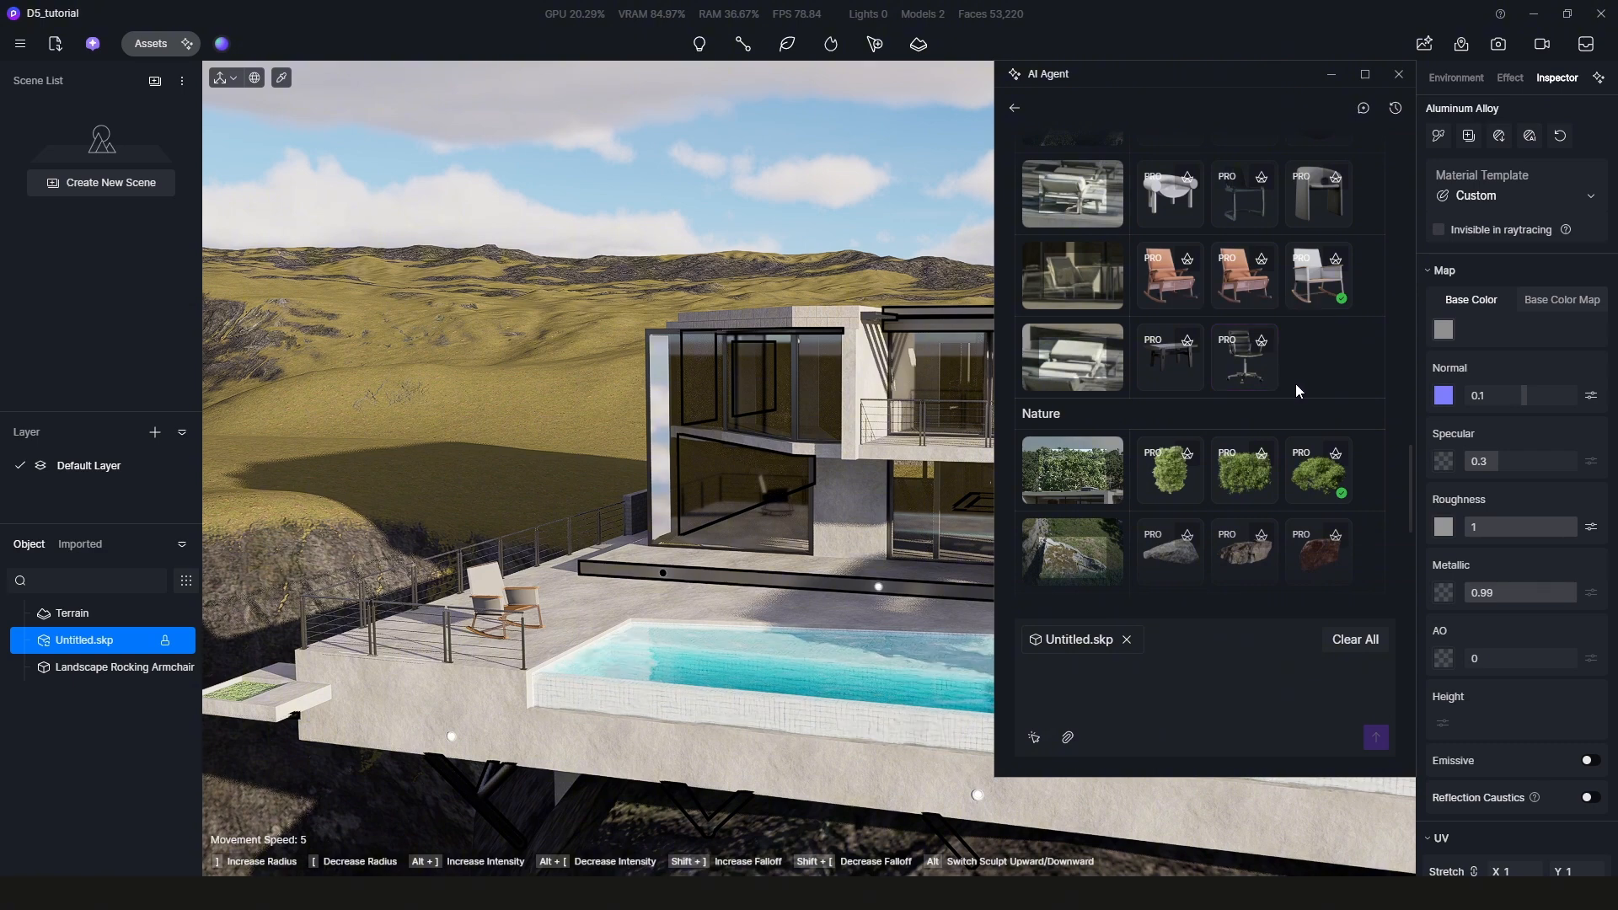
scroll(1299, 382, up, 2)
scroll(1298, 383, down, 4)
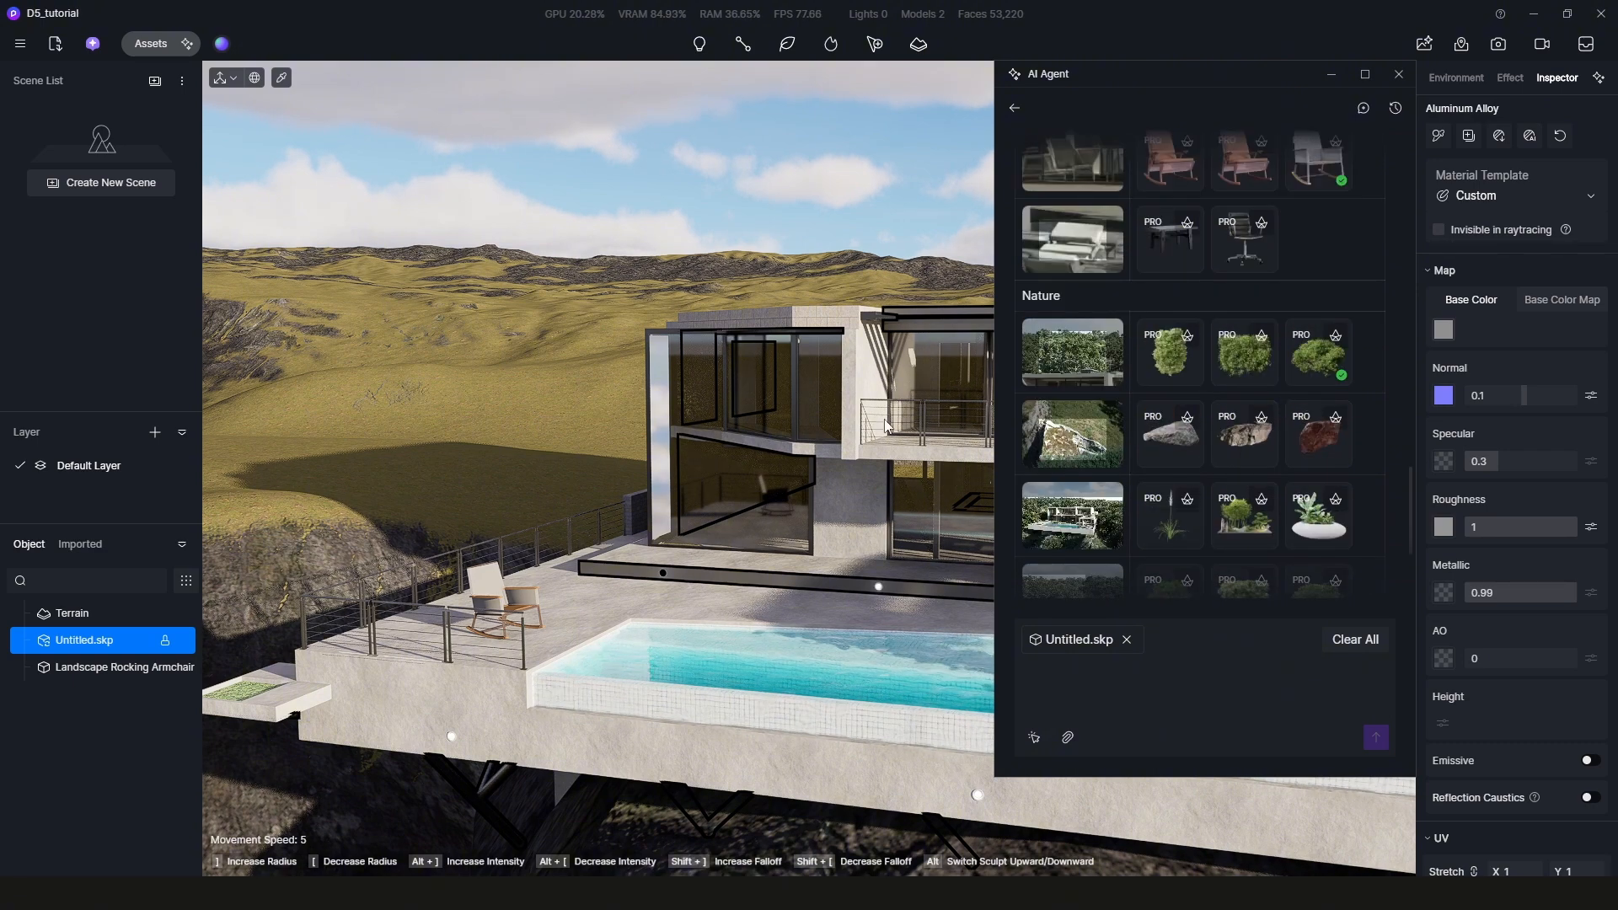
scroll(883, 419, down, 2)
middle_drag(825, 414, 701, 402)
scroll(1291, 478, down, 4)
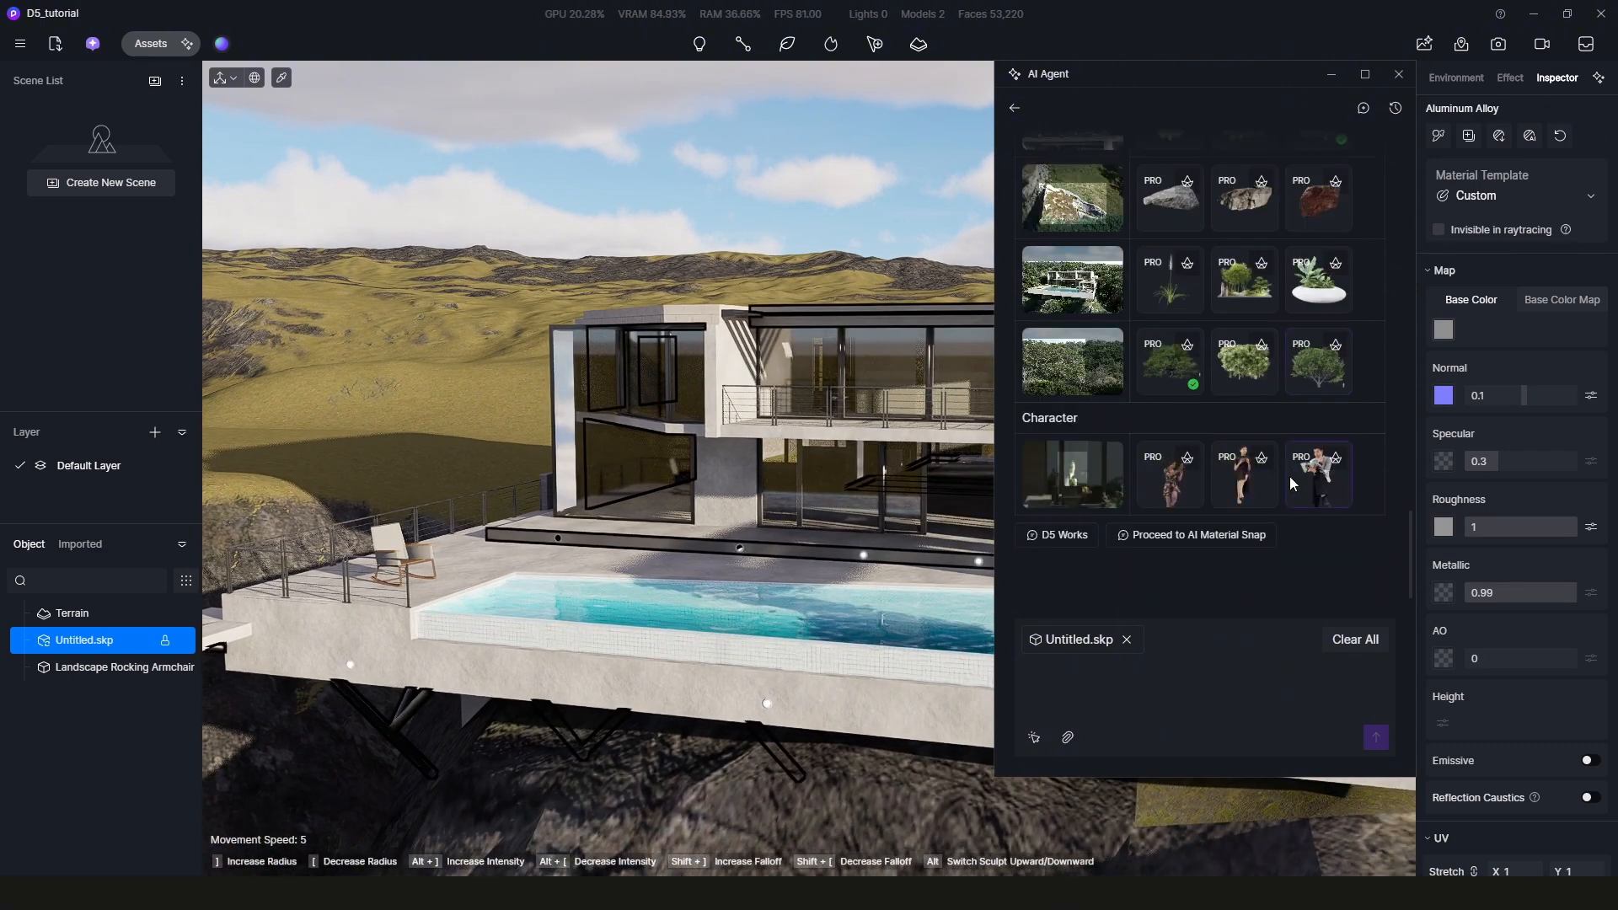
scroll(866, 455, up, 2)
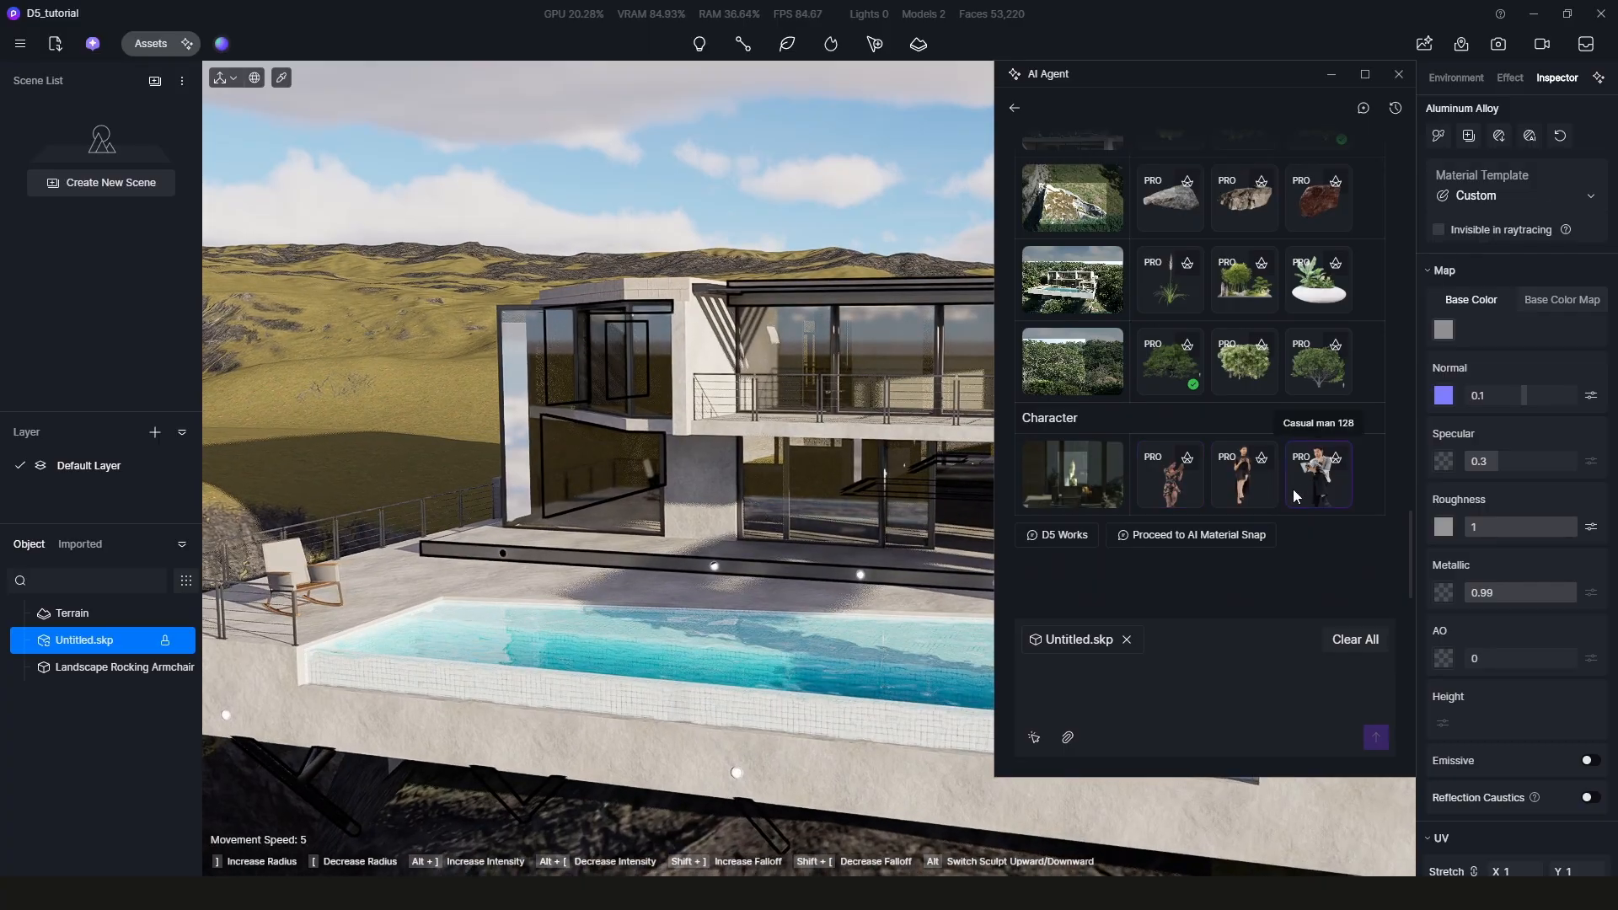
scroll(1205, 483, up, 2)
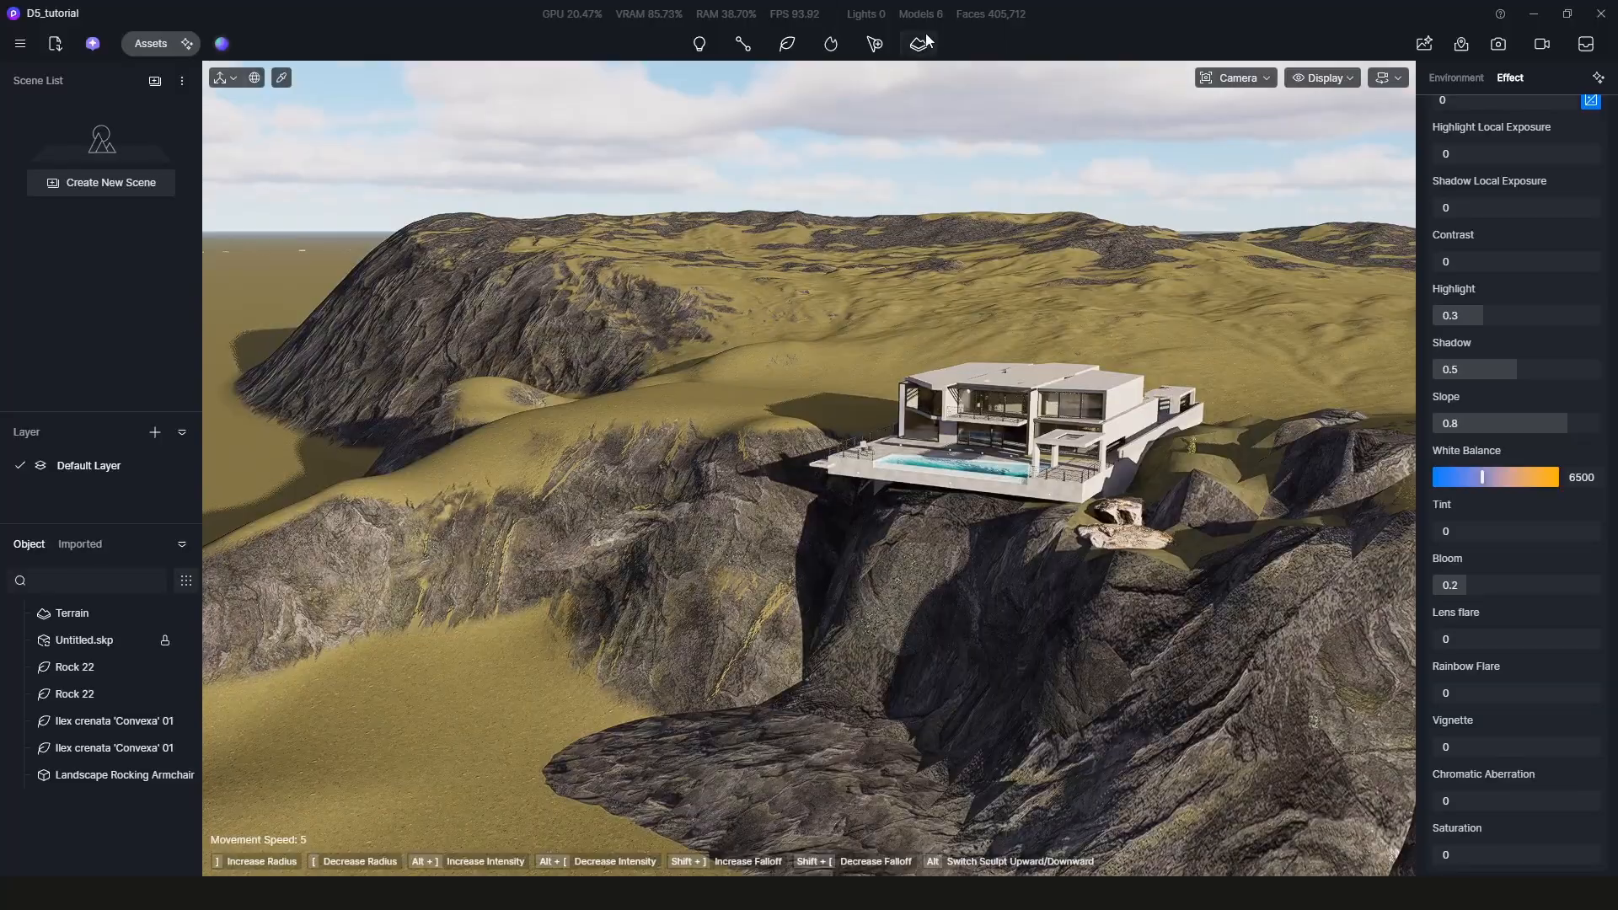
- Add an ocean around the cliff terrain and check how its water meets the coast below the house
click(931, 100)
scroll(835, 421, down, 5)
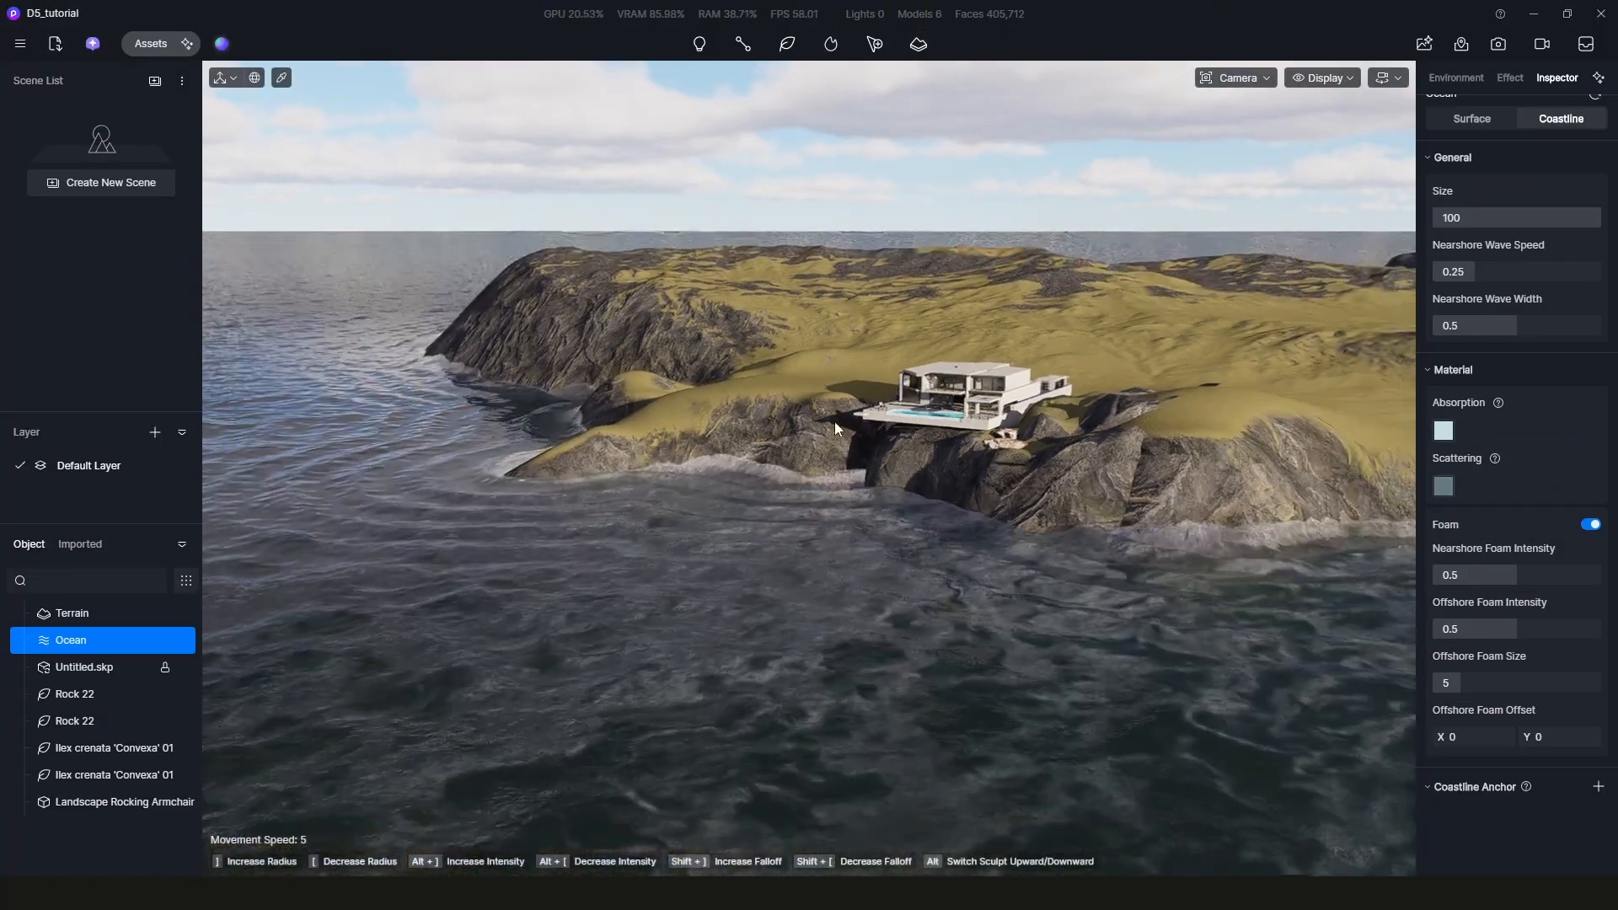
scroll(836, 418, down, 5)
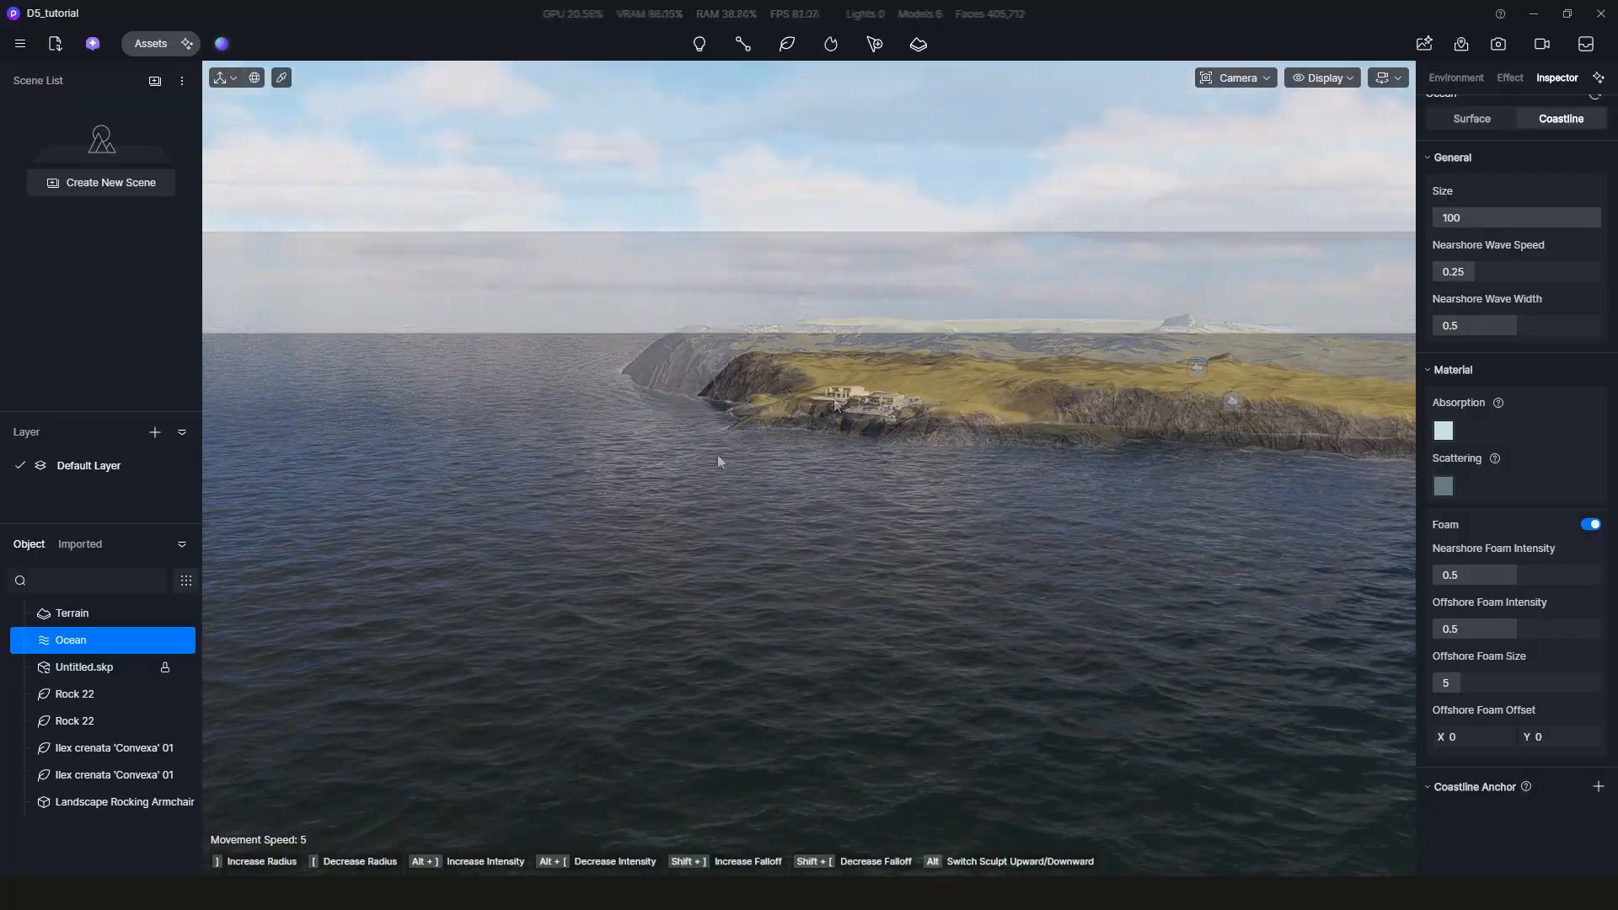
right_drag(716, 452, 868, 362)
scroll(942, 337, up, 5)
scroll(867, 361, down, 3)
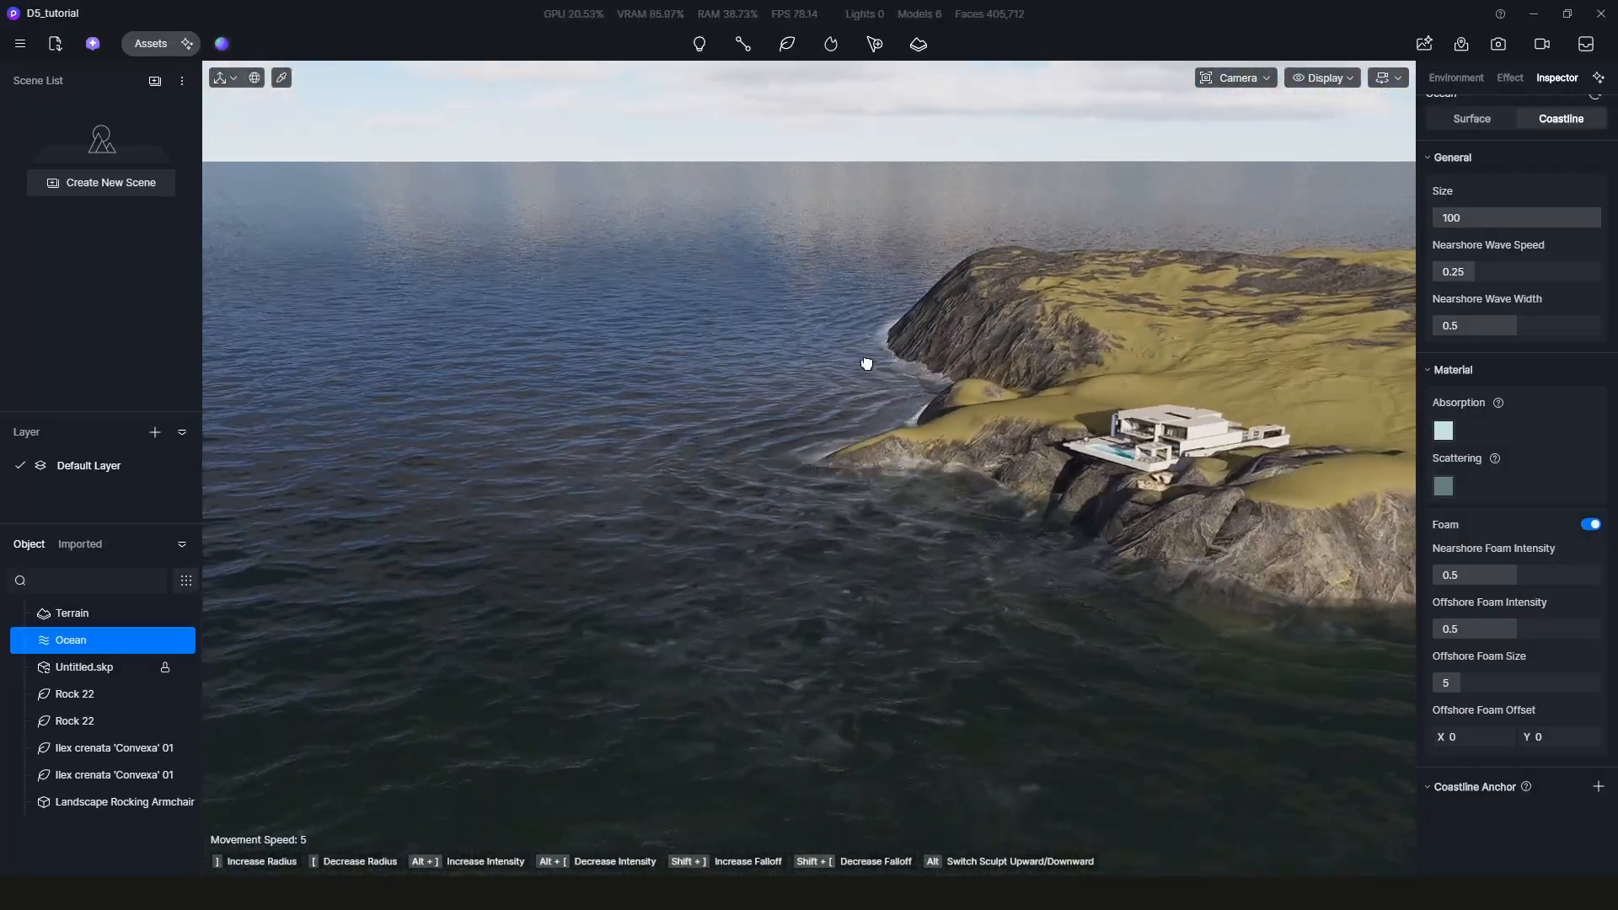
middle_drag(867, 361, 822, 426)
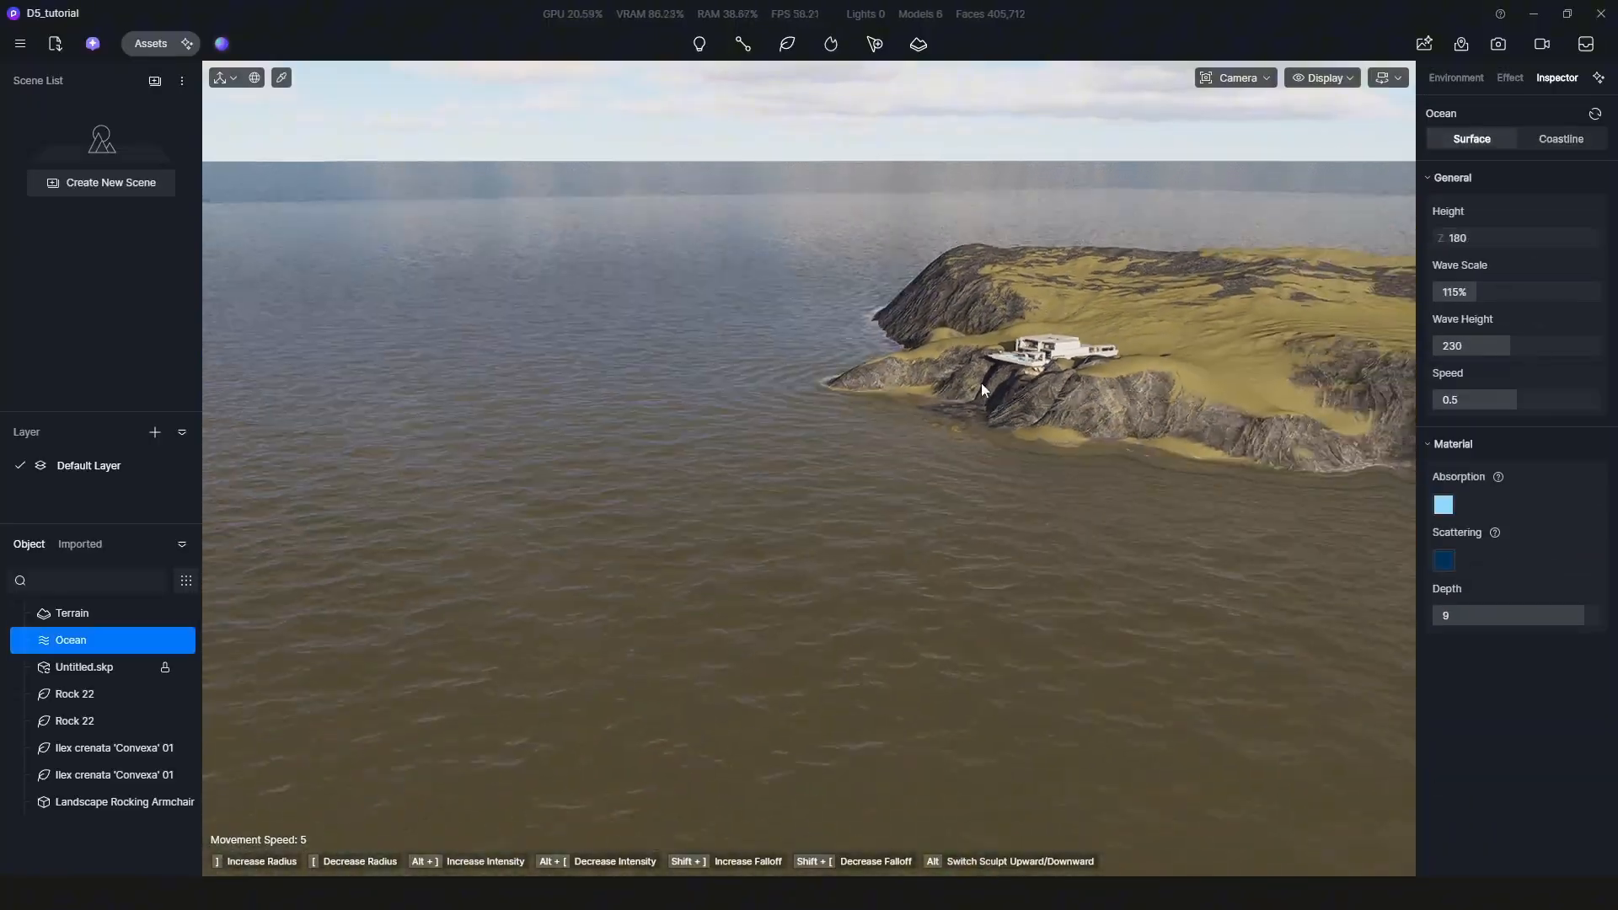
- Set the ocean surface's wave height to 150 and its depth to 9.7
right_drag(982, 390, 860, 354)
scroll(997, 329, up, 5)
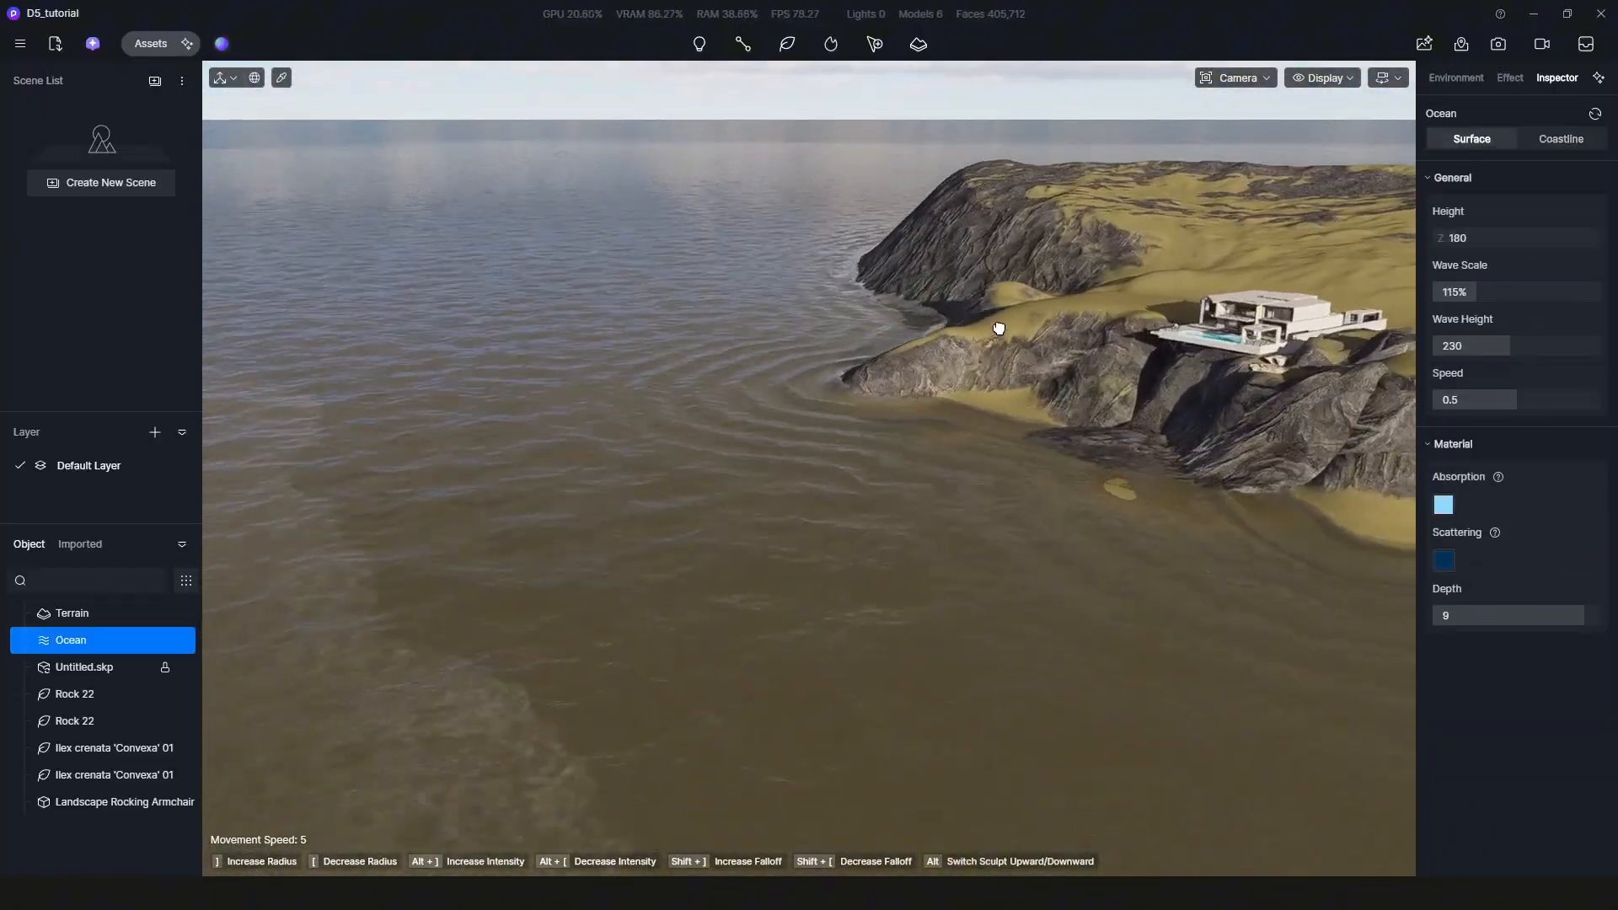
scroll(997, 328, down, 2)
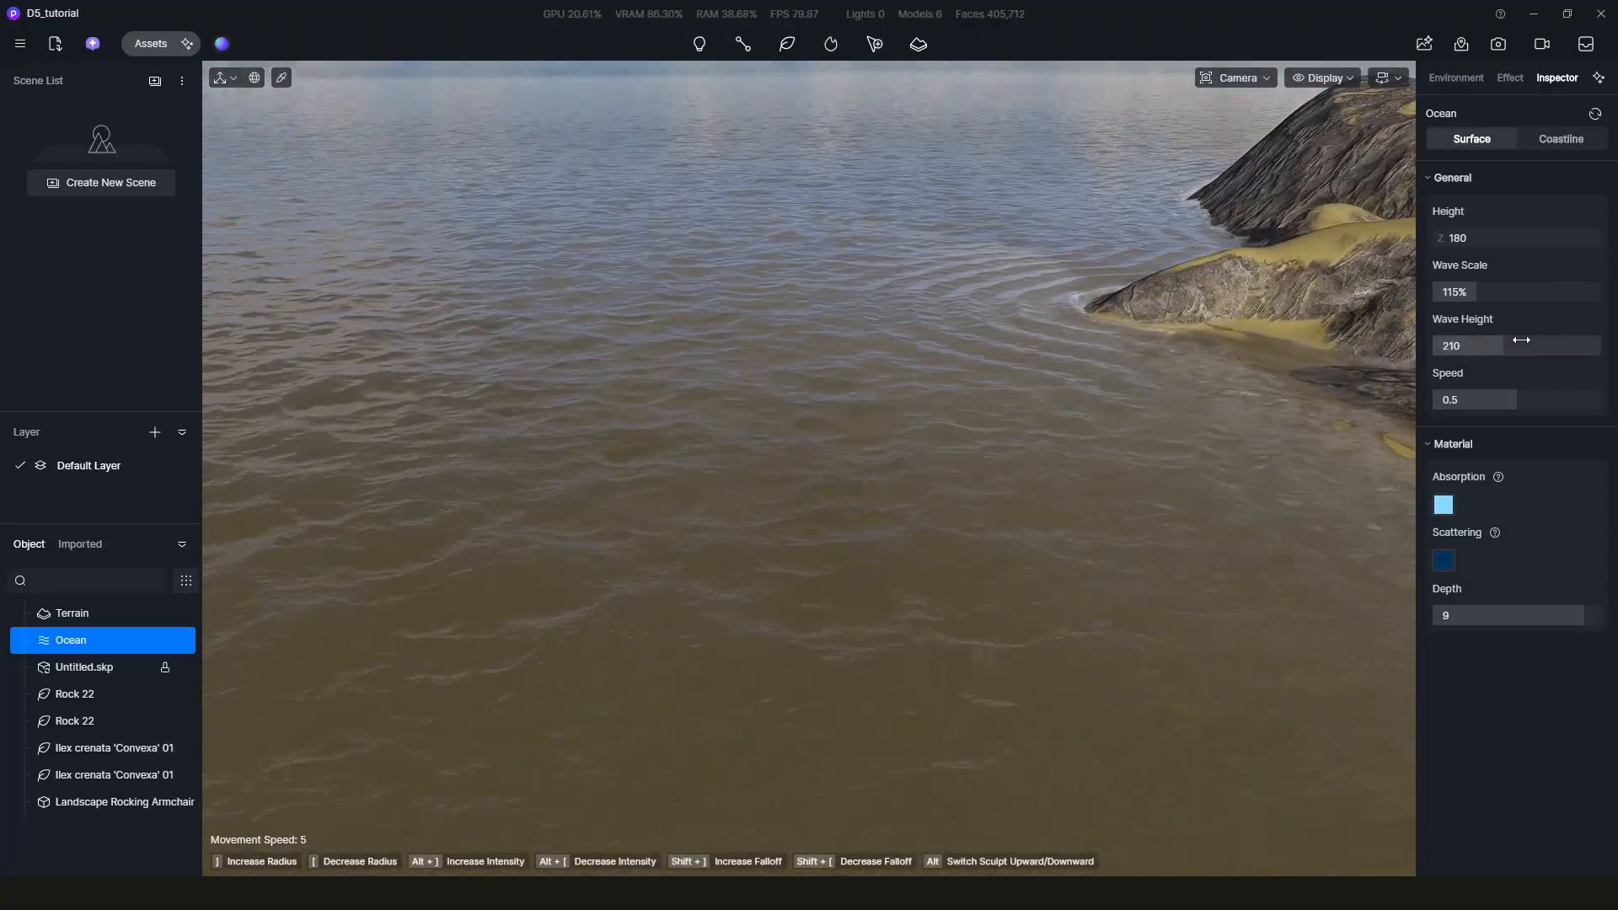
drag(1517, 343, 1483, 342)
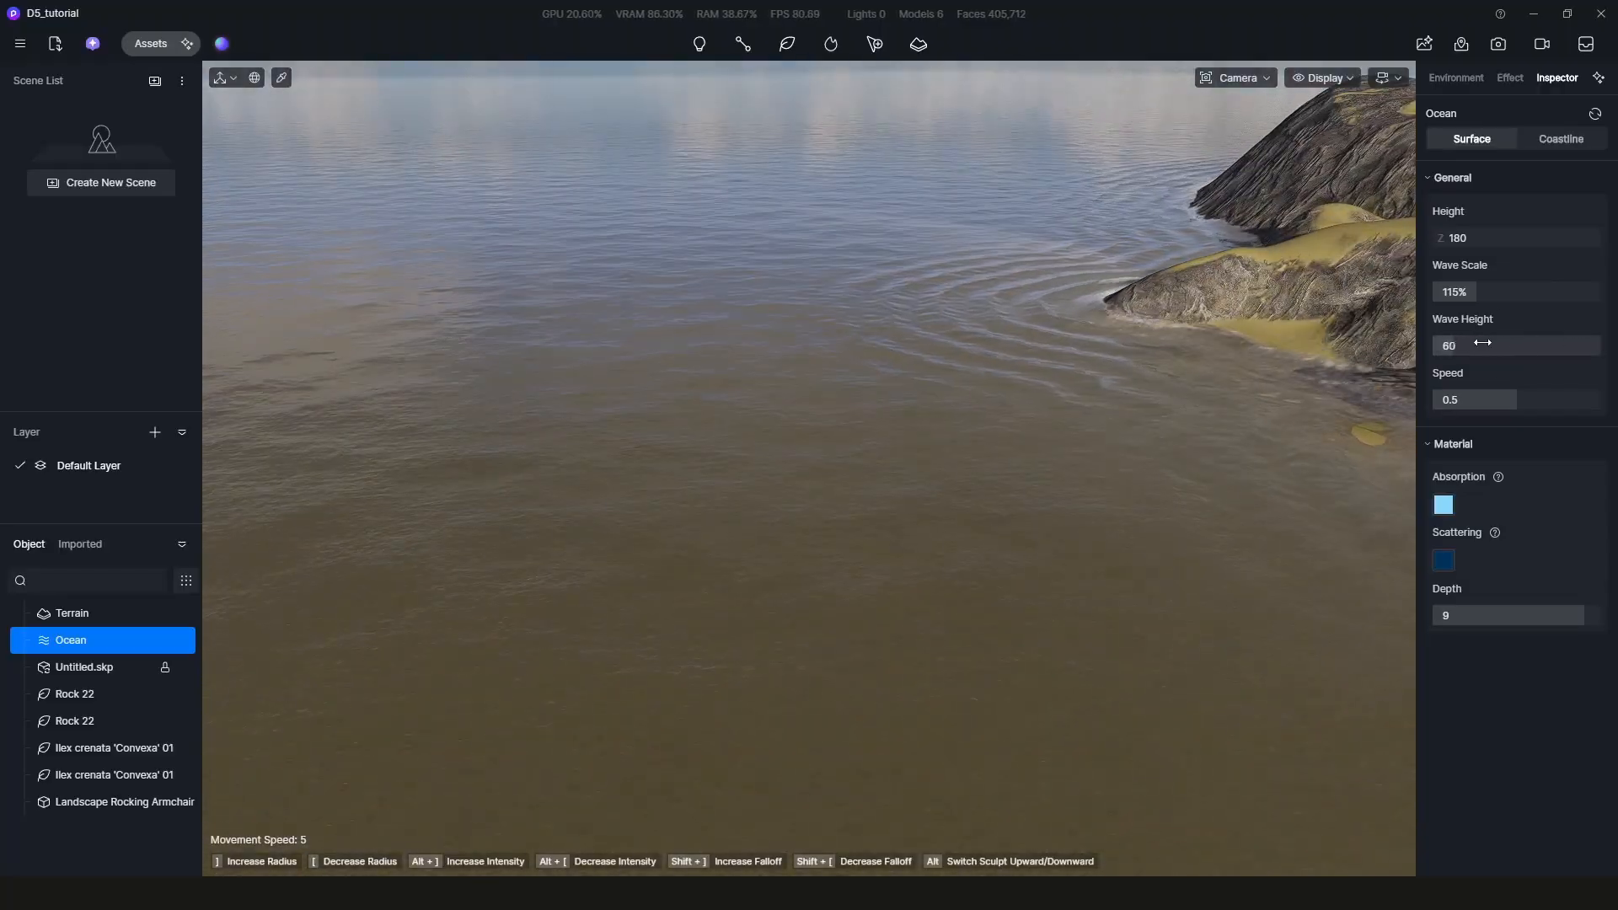
right_drag(1173, 356, 918, 396)
mouse_move(1517, 615)
mouse_down()
mouse_move(1571, 613)
mouse_move(1526, 607)
mouse_up()
- Set the ocean's coastline size to 67 and the nearshore wave speed to 0.27
click(1560, 138)
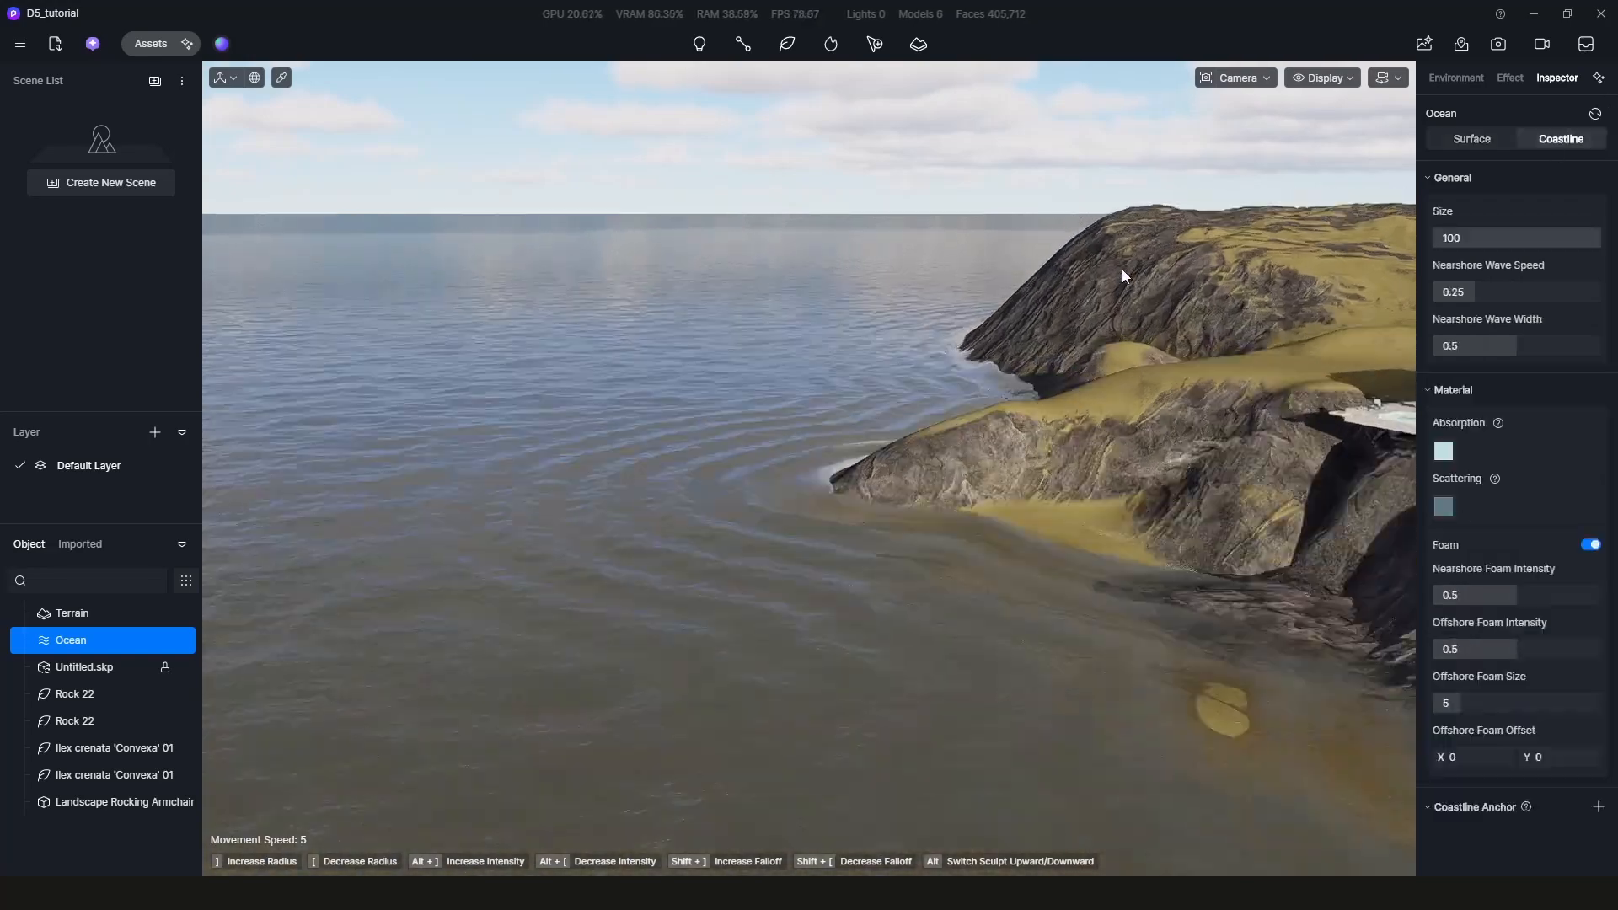
right_drag(1001, 399, 1047, 356)
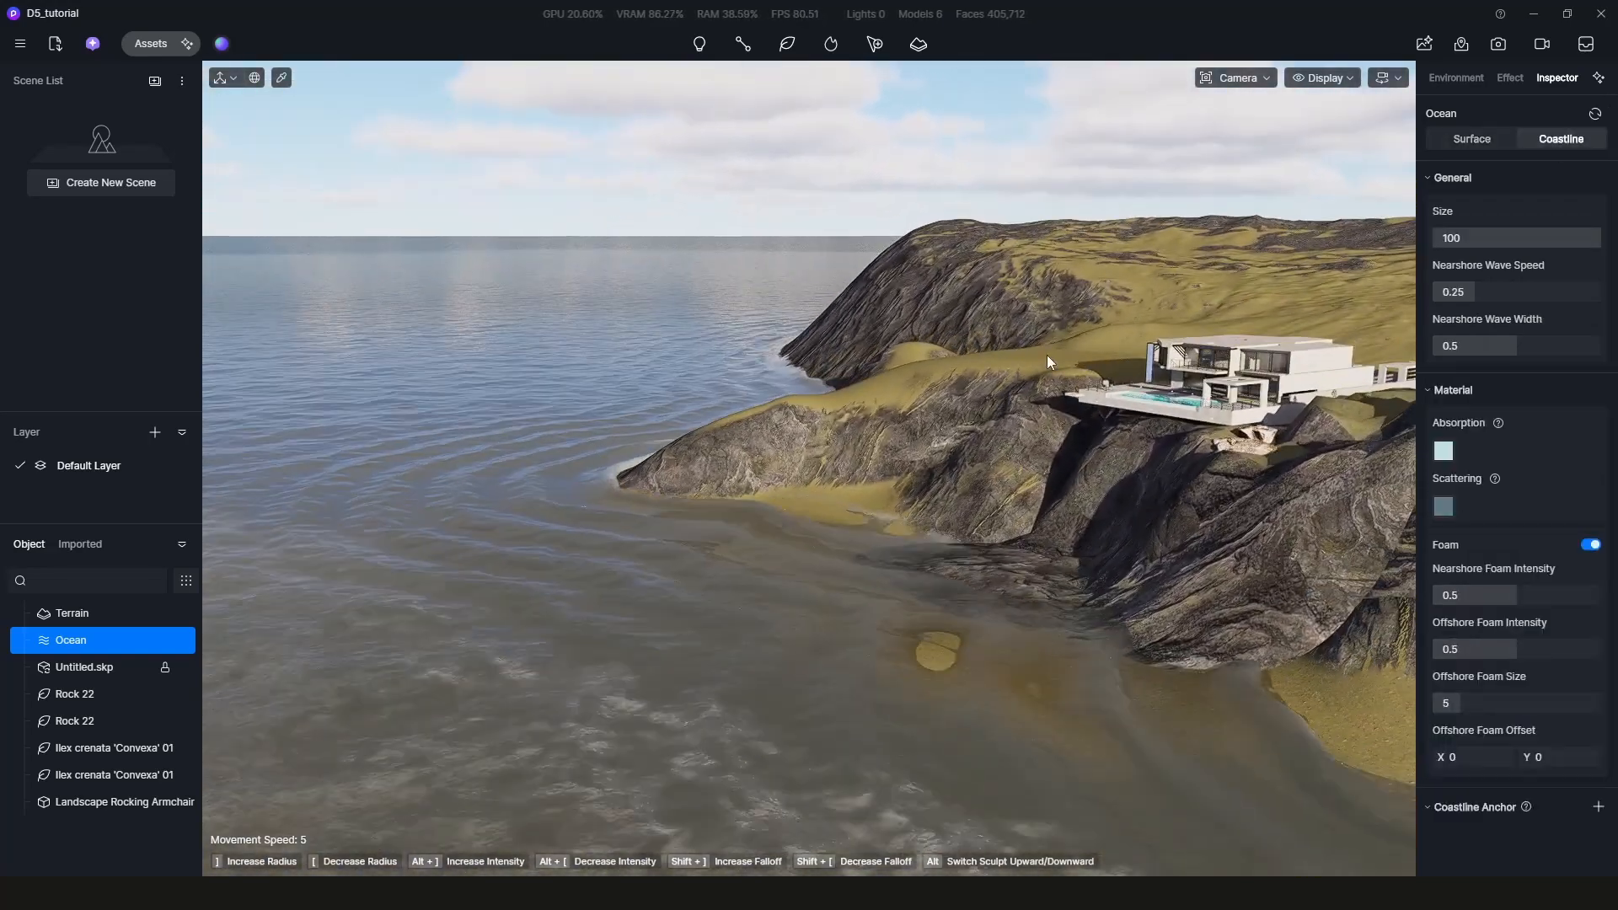
middle_drag(1048, 355, 1112, 384)
scroll(1011, 657, up, 5)
scroll(860, 573, down, 6)
middle_drag(845, 433, 928, 448)
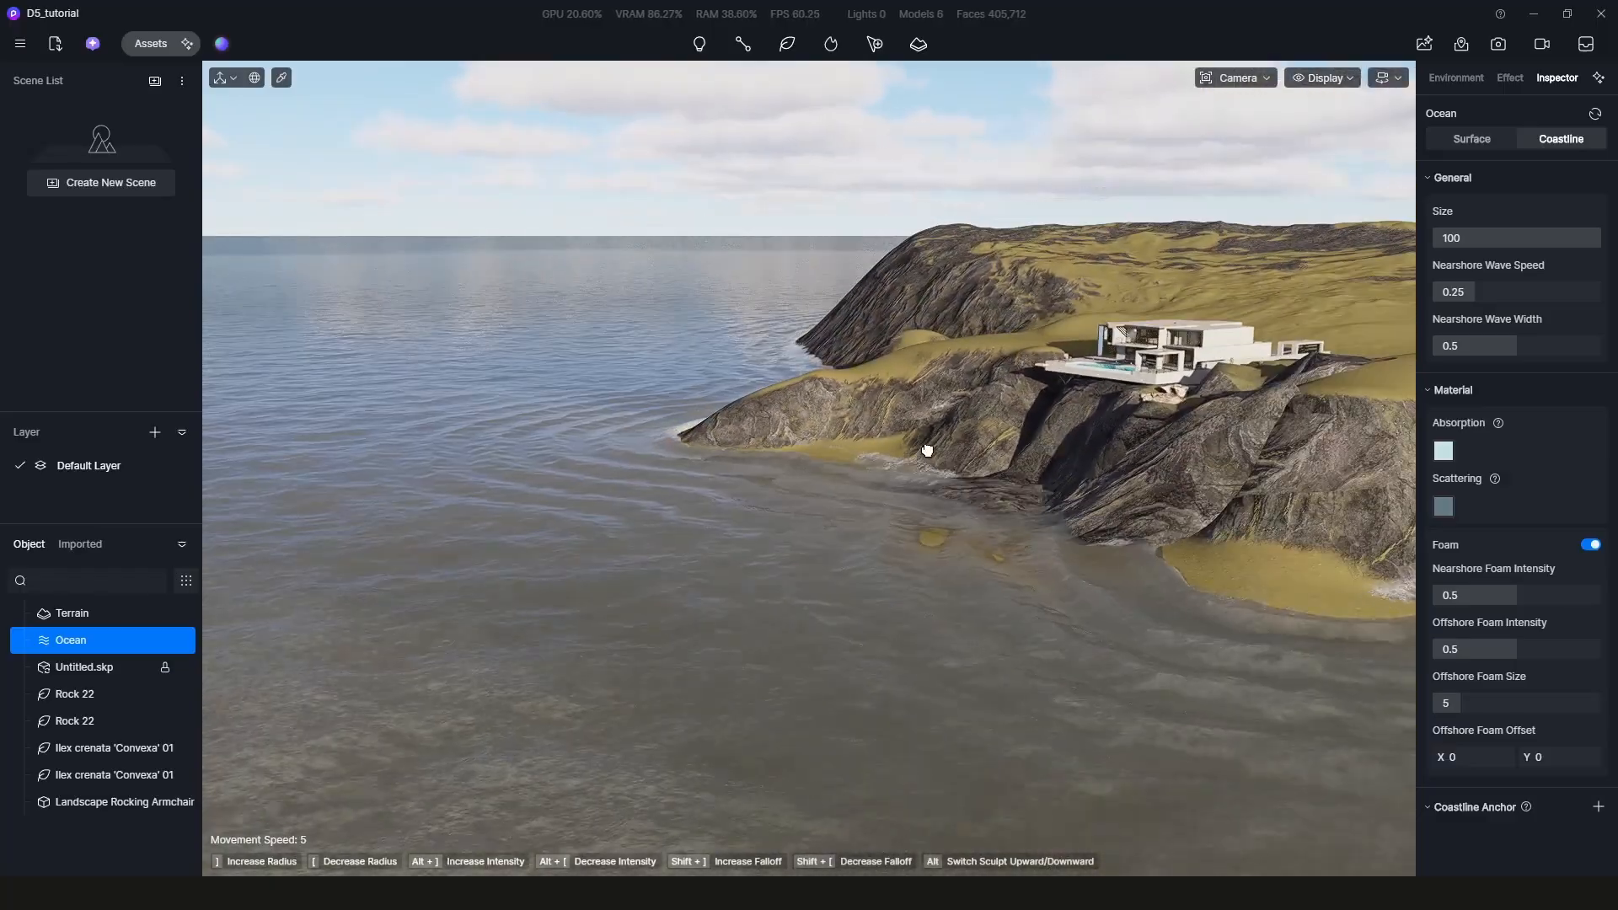
drag(1510, 241, 1435, 252)
scroll(674, 480, up, 3)
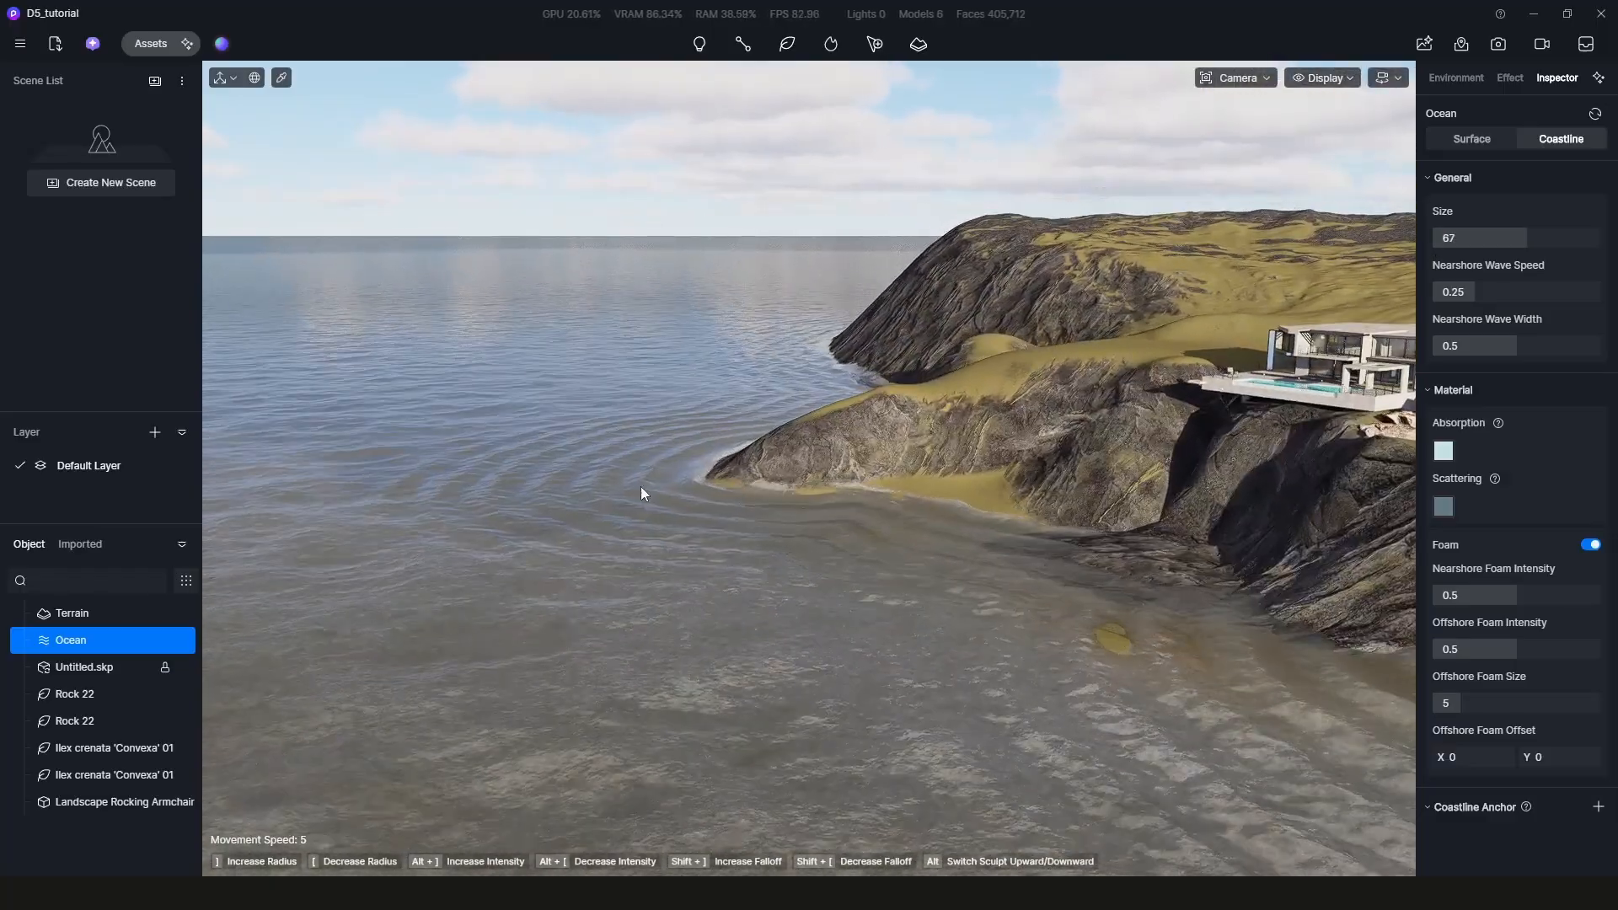
drag(1512, 291, 1515, 291)
- Set the coastline's absorption colour to HSV 189, 56, 27 and make its scattering colour a more saturated blue
click(1443, 450)
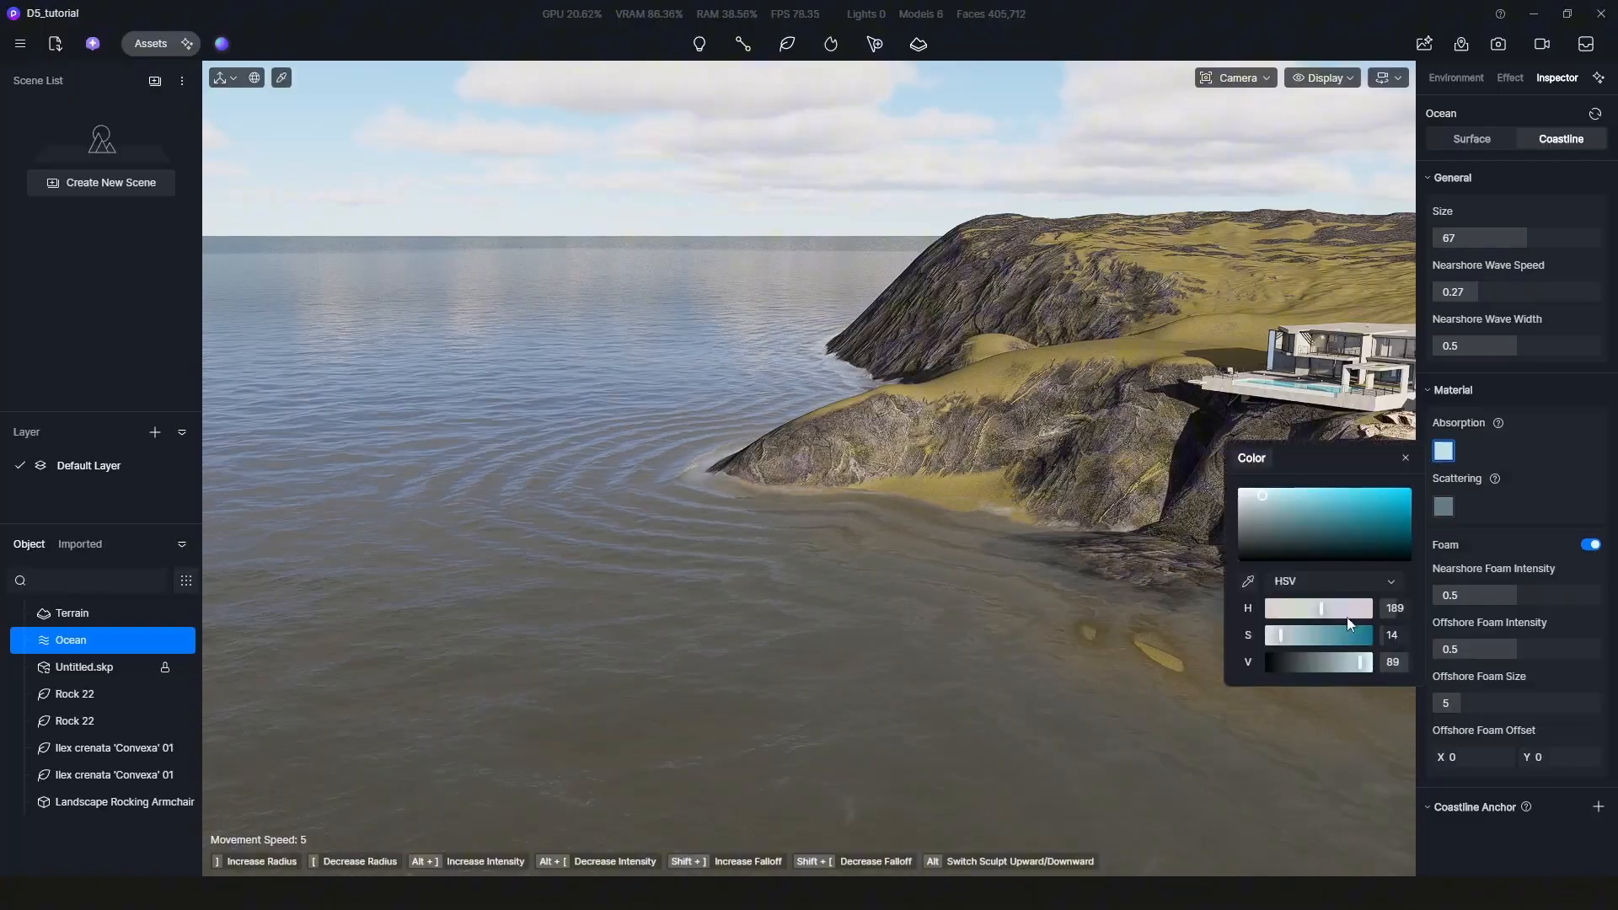
drag(1314, 636, 1294, 662)
click(1325, 635)
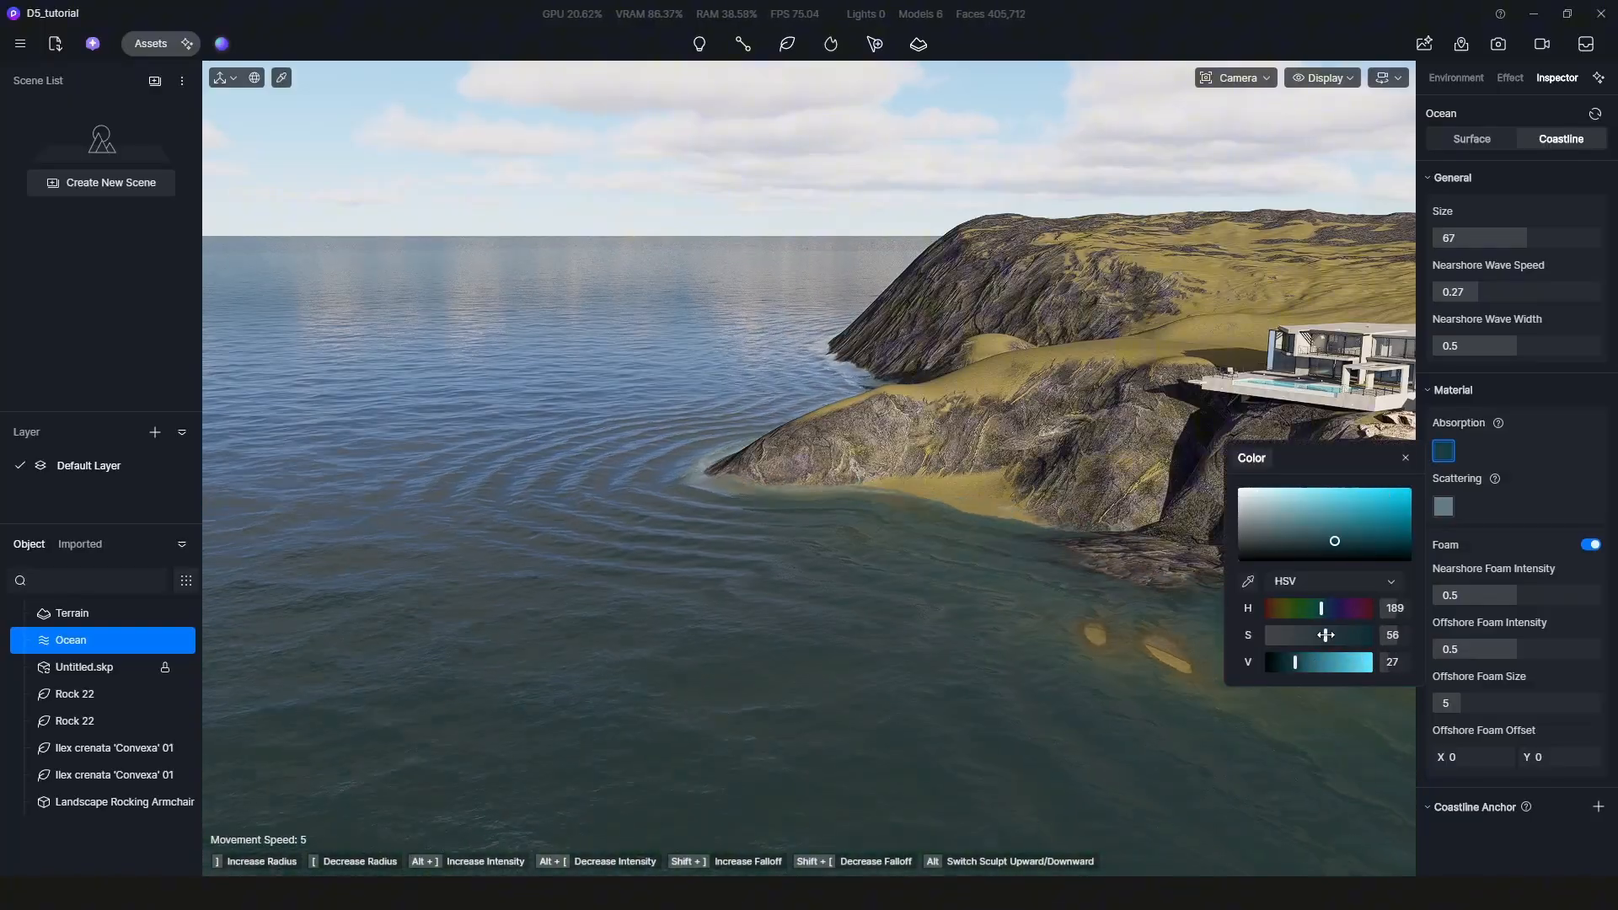
click(1443, 506)
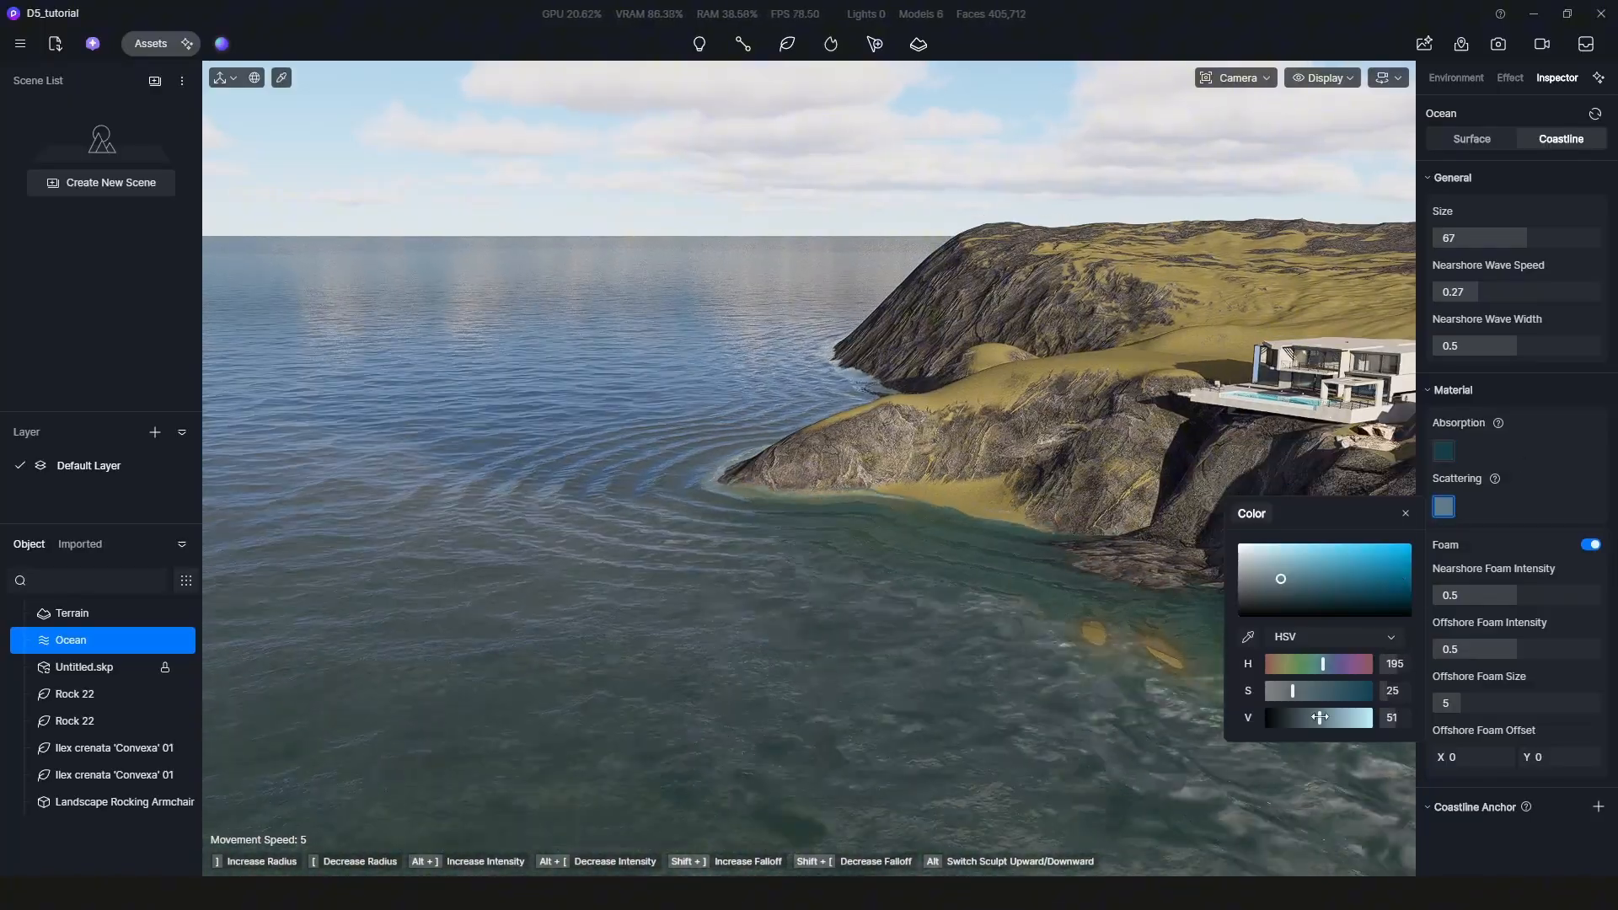
drag(1320, 690, 1330, 690)
mouse_move(1049, 553)
middle_down()
mouse_move(843, 472)
mouse_move(1030, 539)
middle_up()
click(1405, 513)
- Set the coastline foam to nearshore intensity 0.6, offshore intensity 0.78 and offshore size 7
scroll(1196, 567, up, 3)
scroll(1198, 569, down, 2)
drag(1515, 593, 1532, 593)
scroll(1045, 590, up, 1)
scroll(934, 523, down, 2)
scroll(1160, 636, down, 2)
drag(1486, 654, 1489, 691)
scroll(795, 611, down, 2)
scroll(821, 614, down, 2)
scroll(1450, 750, down, 1)
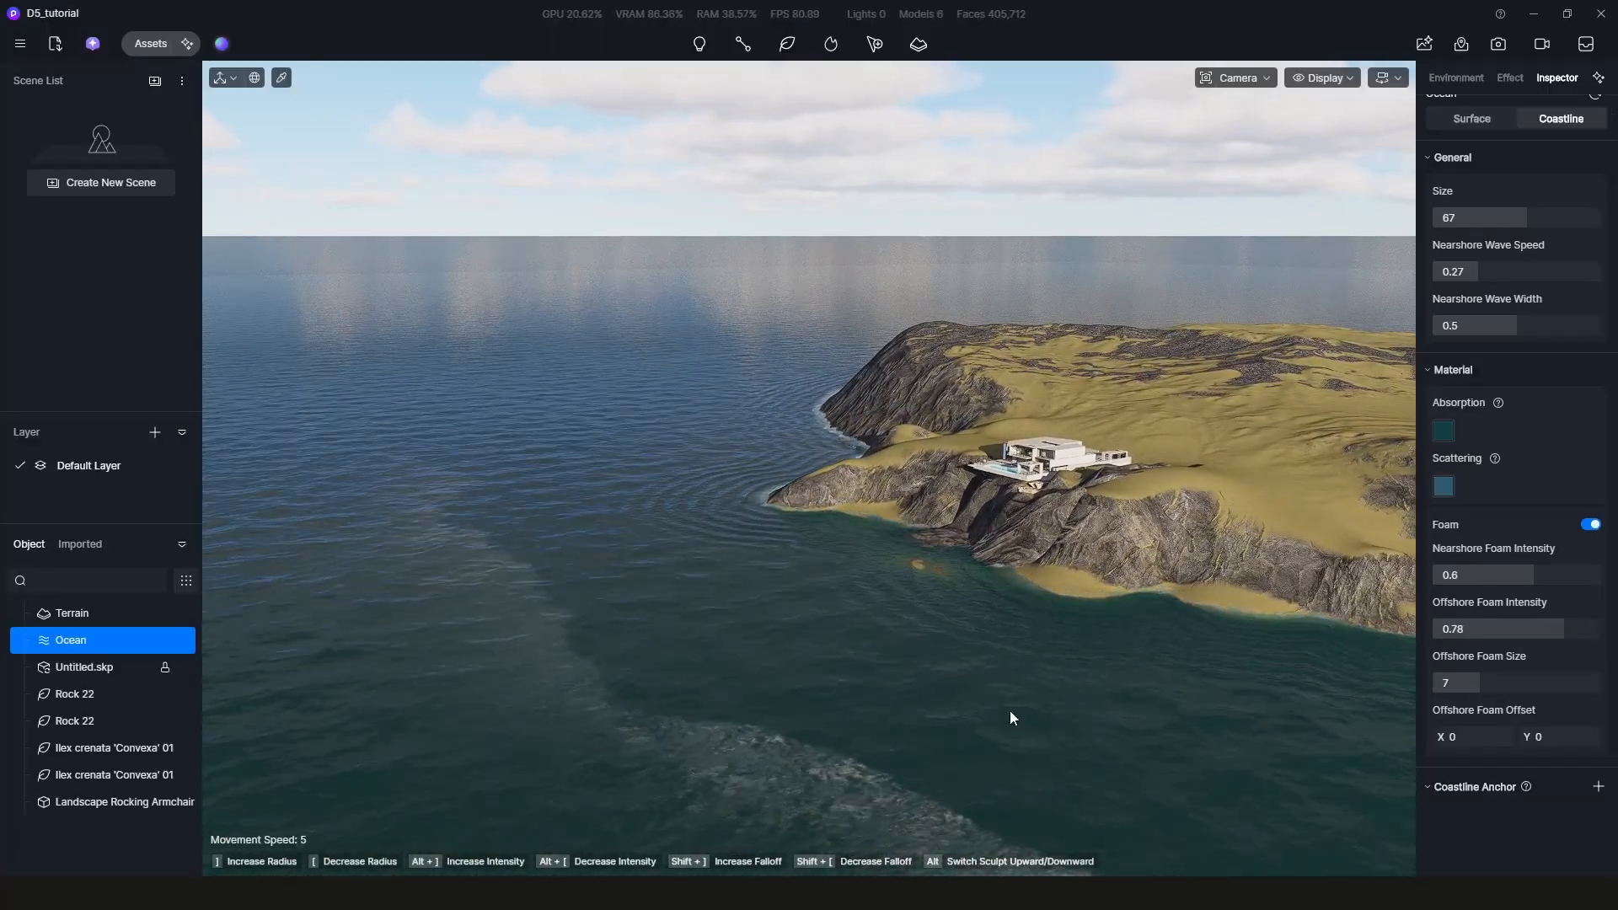
- Add the house model Untitled.skp as a coastline anchor of the ocean
scroll(1500, 775, up, 1)
scroll(1113, 539, up, 3)
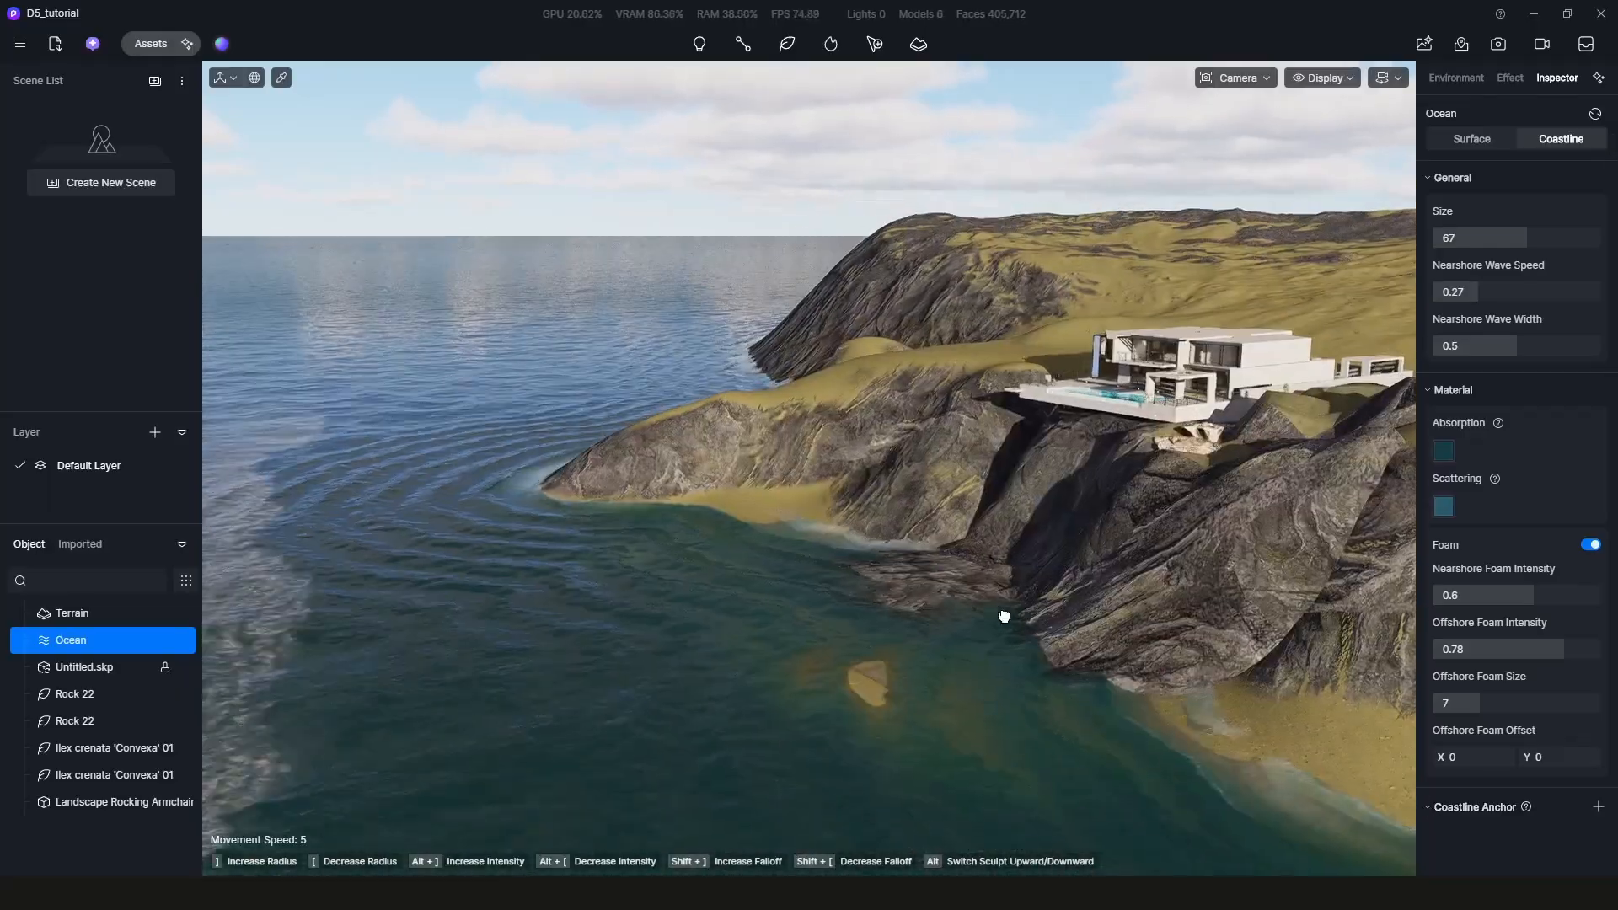
middle_drag(1004, 617, 999, 556)
scroll(1456, 658, down, 1)
scroll(876, 650, down, 3)
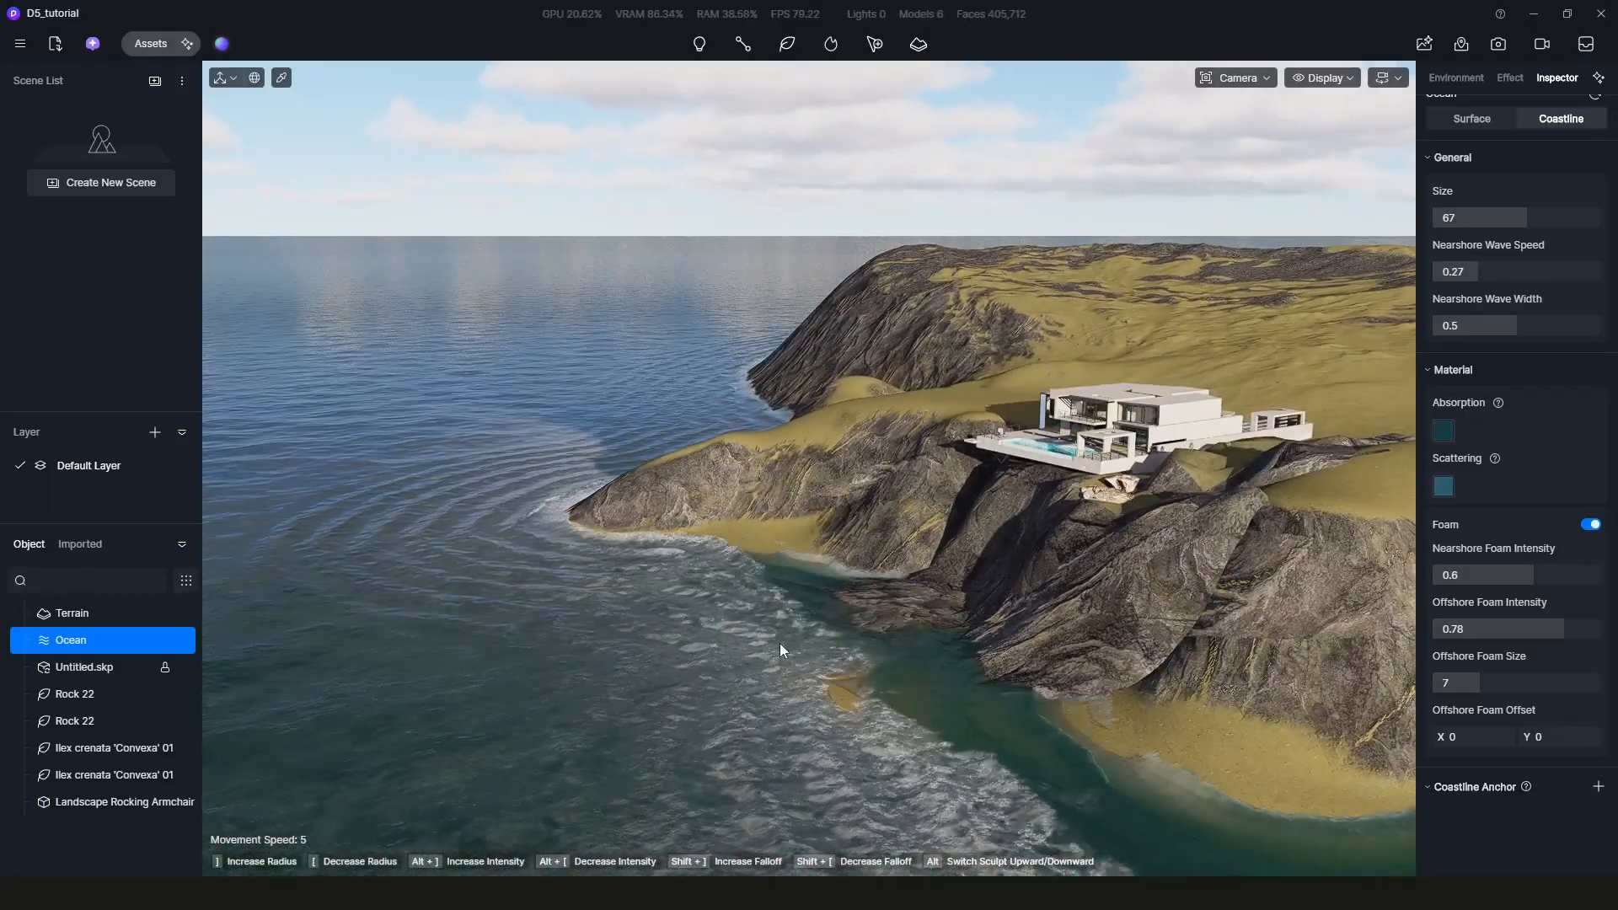
scroll(821, 624, up, 2)
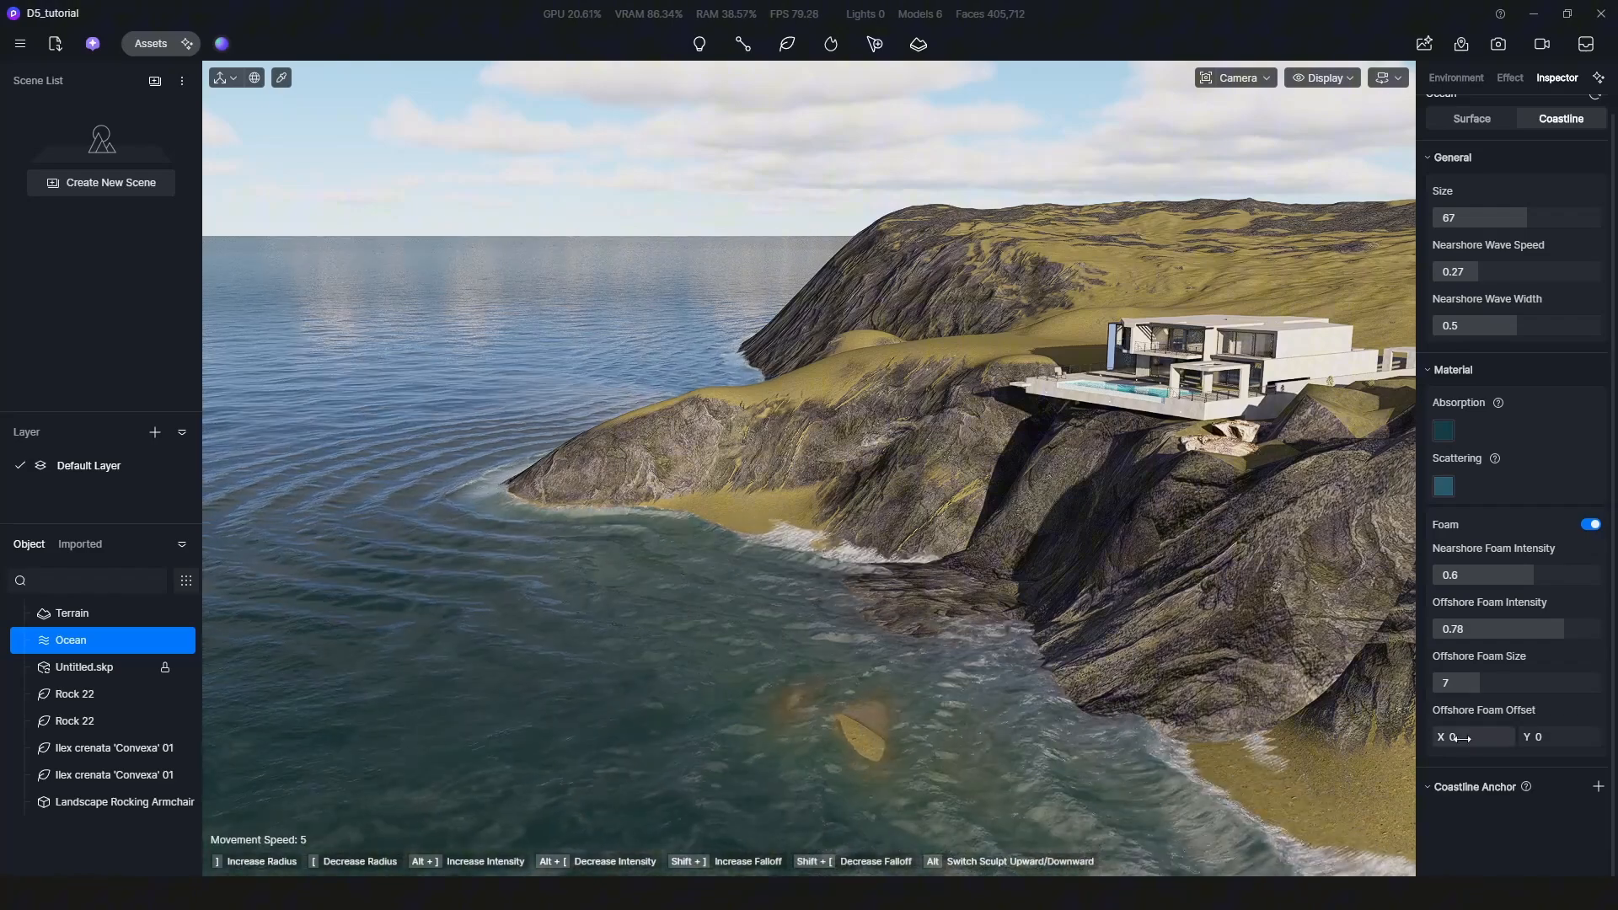
click(1597, 786)
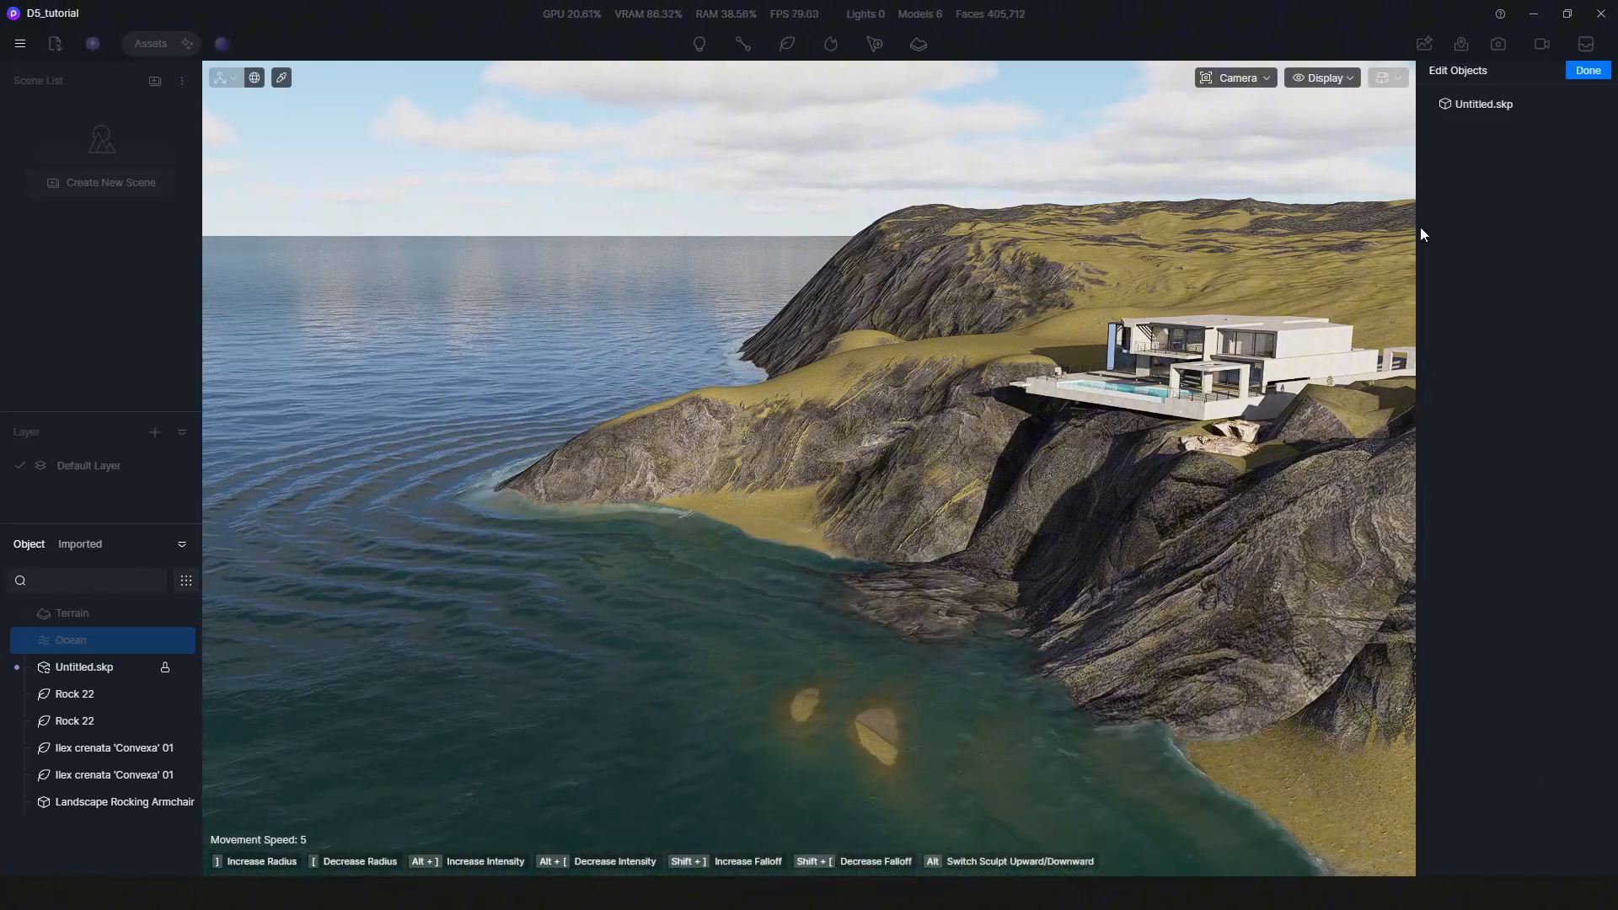
click(1589, 72)
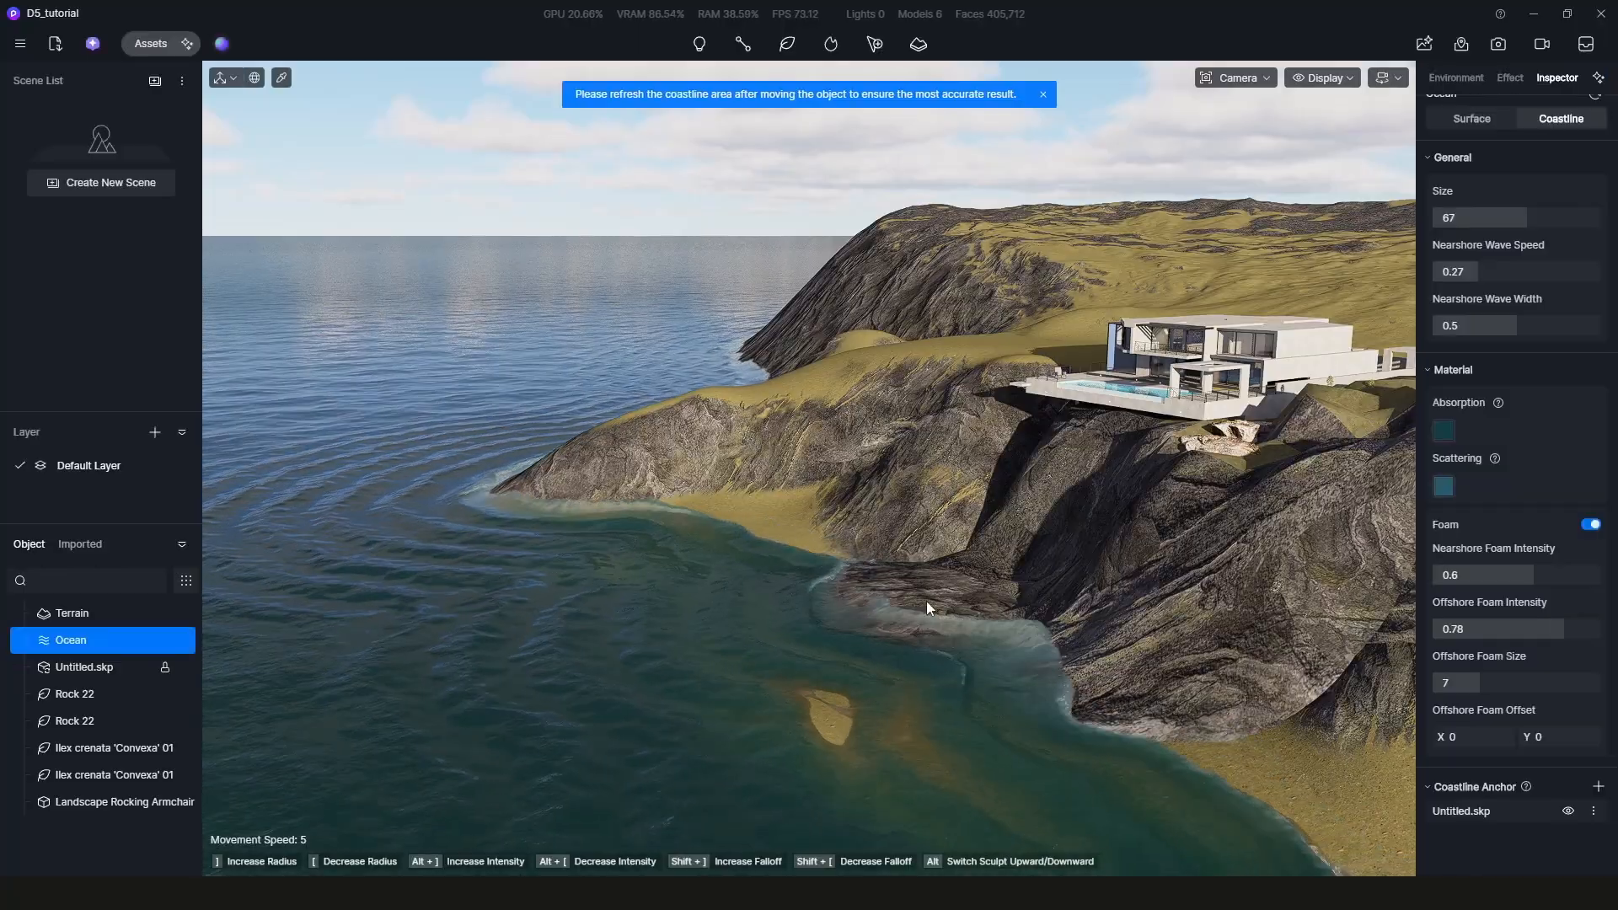
- Raise the ocean surface's height to 220
scroll(959, 638, down, 3)
click(1471, 118)
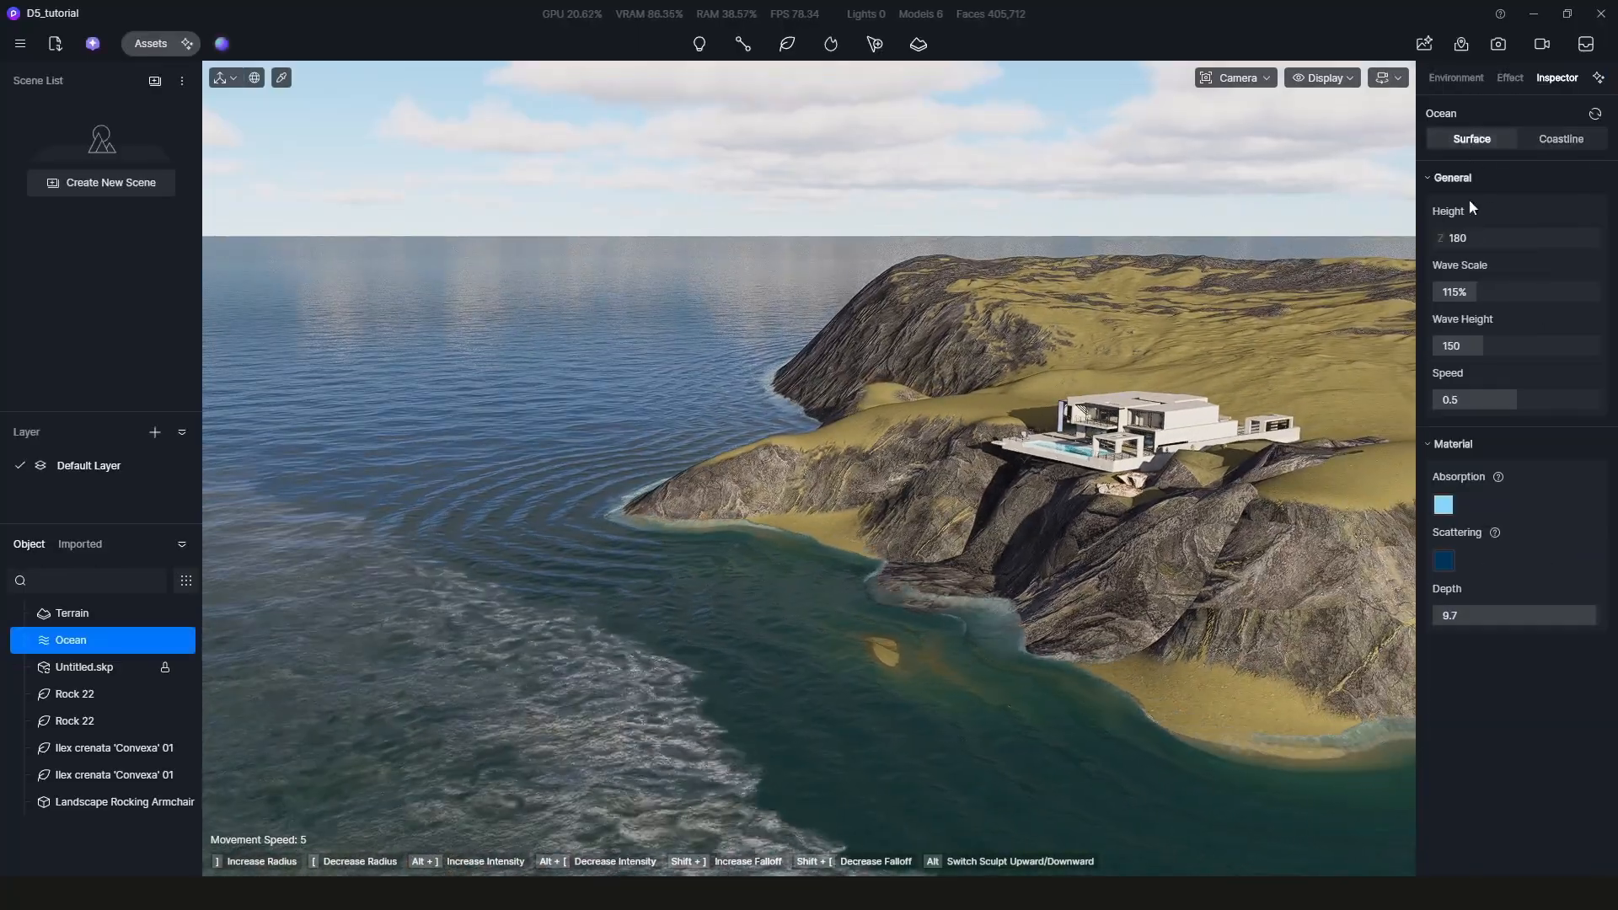
drag(1483, 234, 1428, 274)
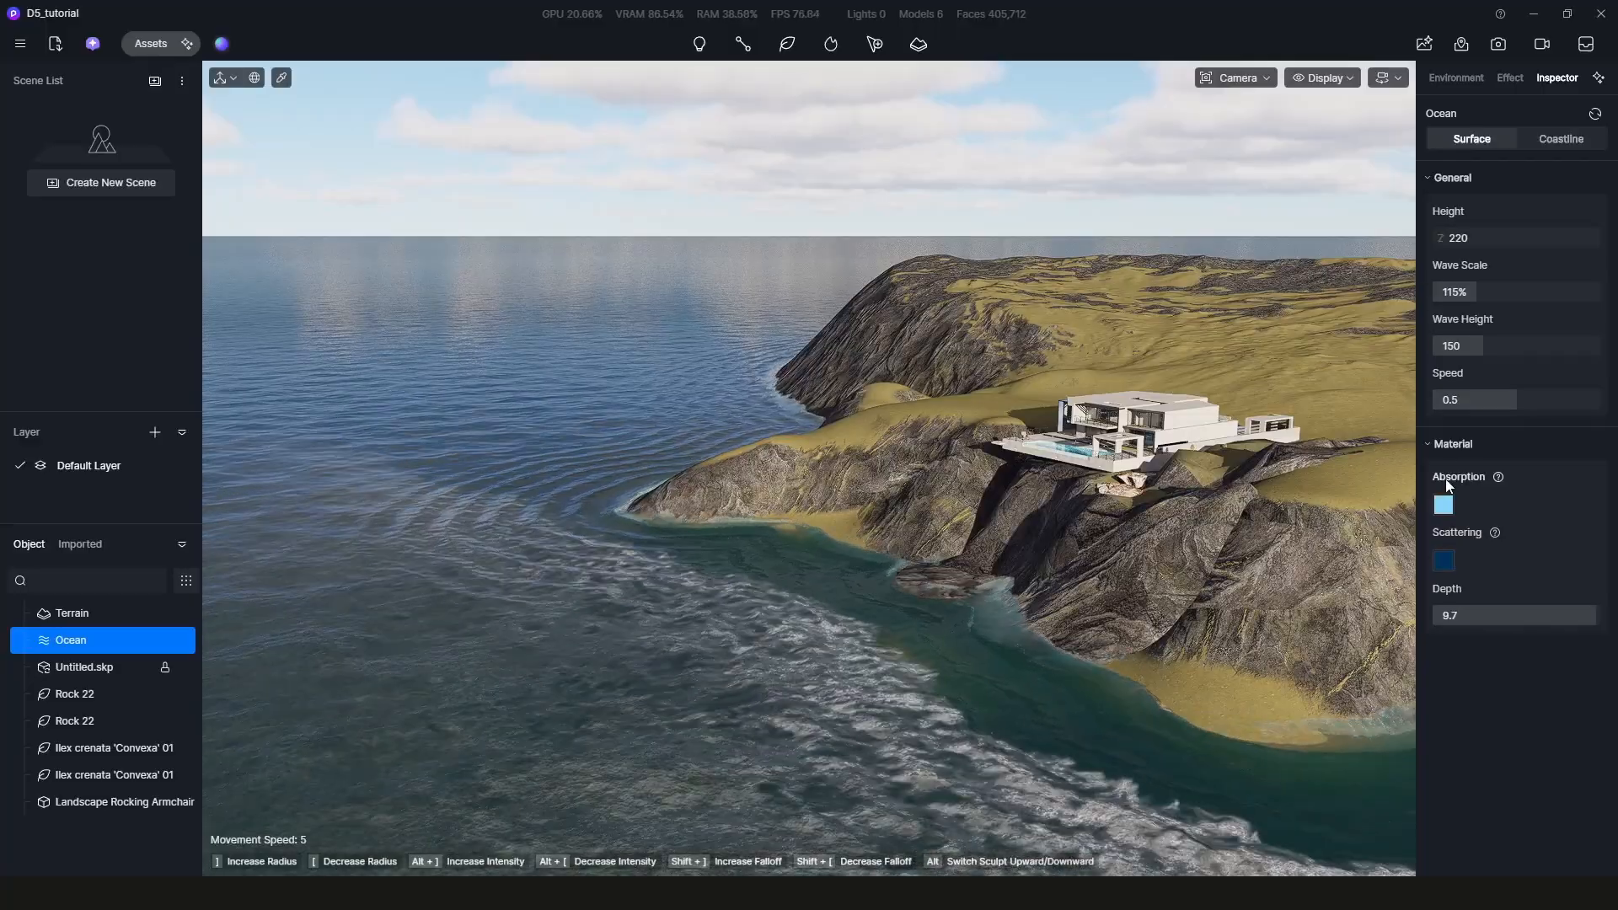
- Set the coastline's absorption colour to HSV 190, 72, 27 and check the shoreline around the cliff
click(1530, 138)
click(1443, 450)
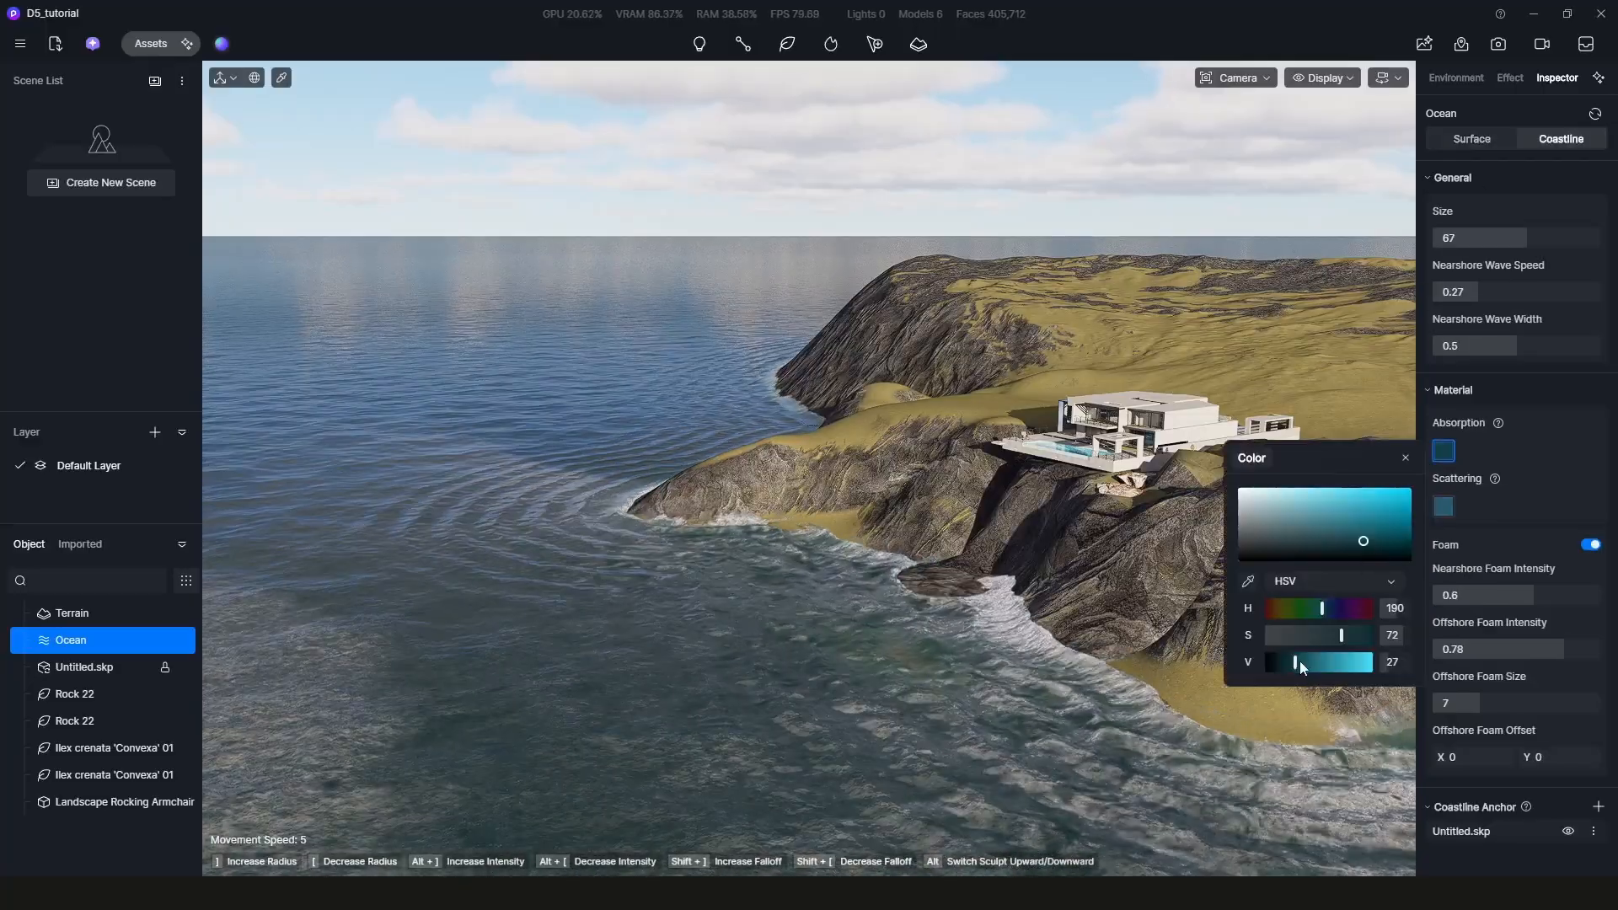
click(1170, 350)
scroll(1096, 448, down, 3)
middle_drag(1095, 448, 1083, 610)
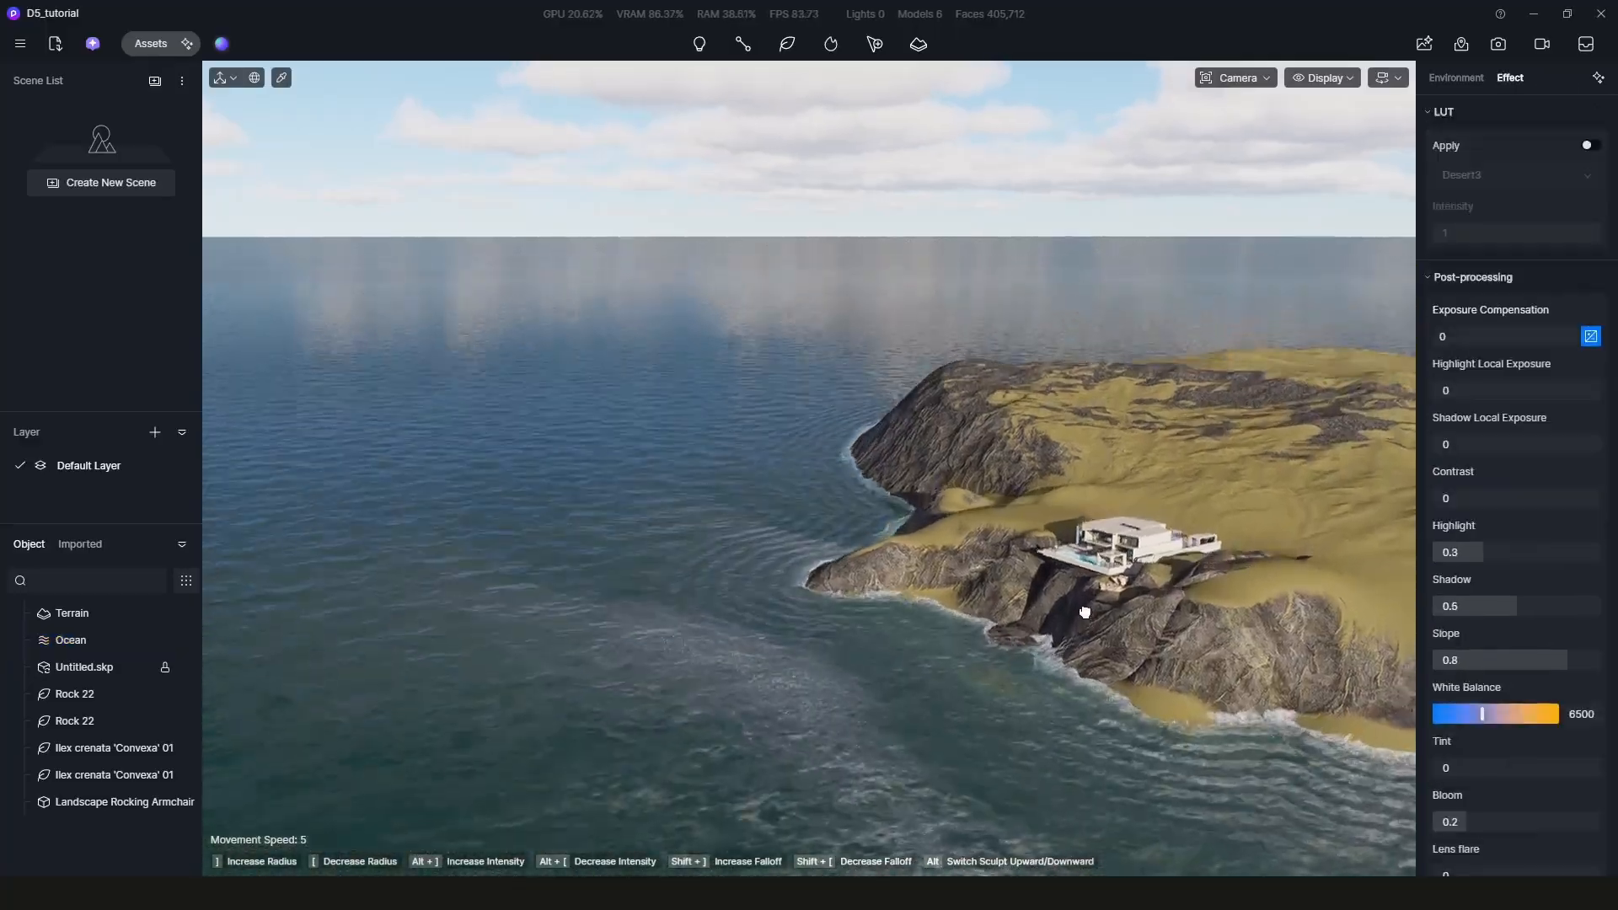
scroll(906, 674, up, 2)
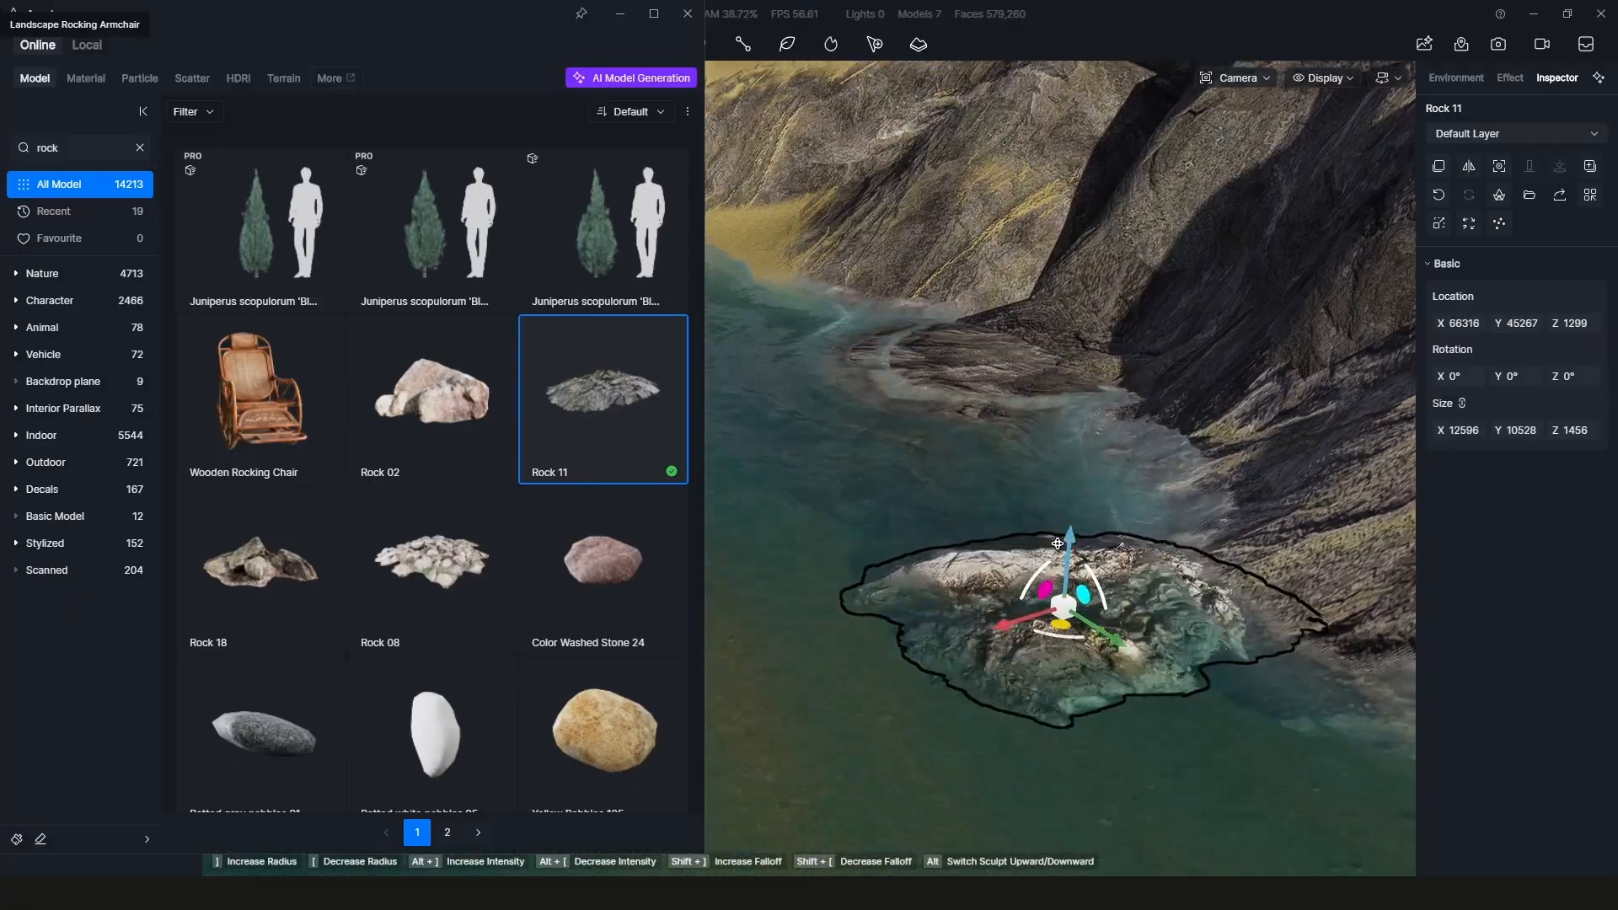
- Add the Rock 07 model in the shallow water beside the placed Rock 11 and adjust its position
click(969, 590)
scroll(969, 590, down, 3)
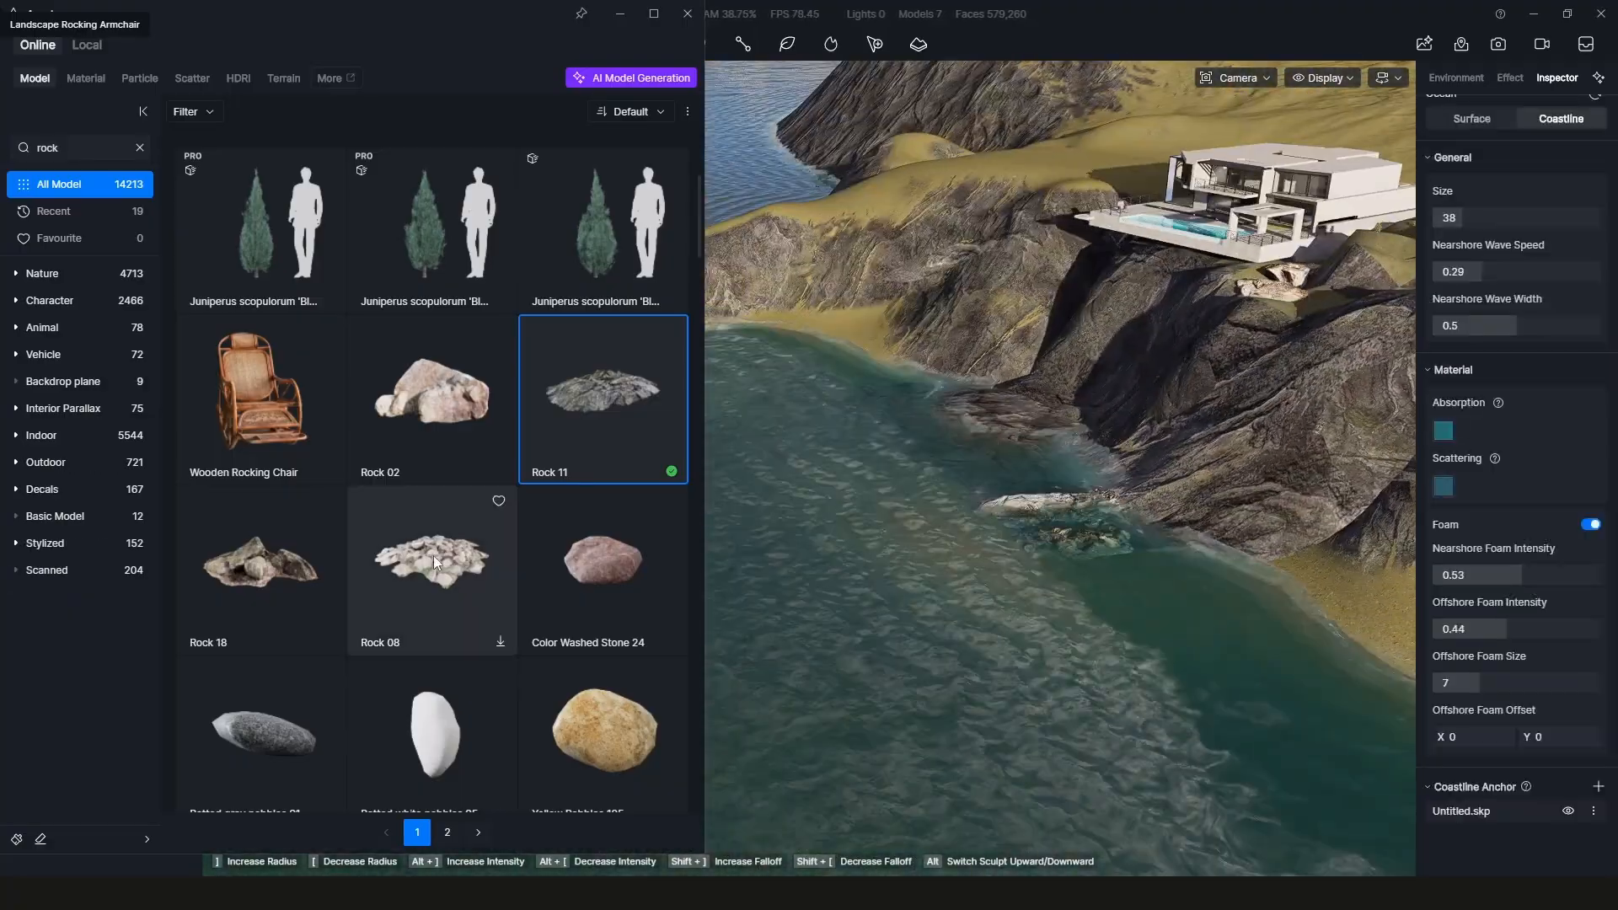
scroll(433, 563, down, 10)
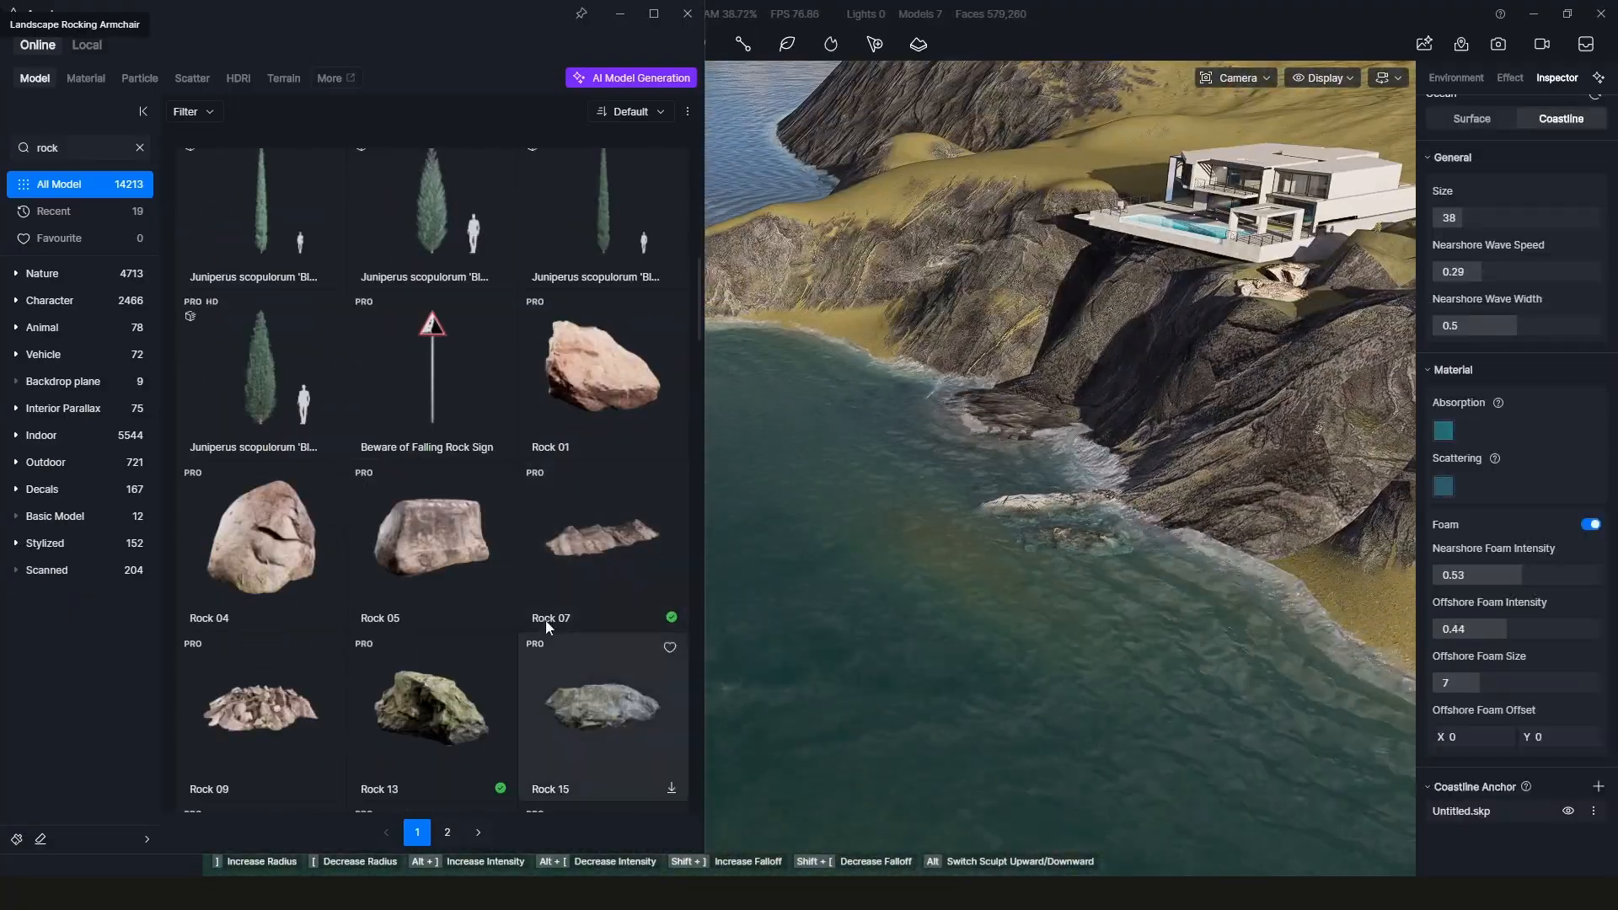
scroll(1049, 523, up, 3)
click(573, 563)
click(1030, 506)
drag(1053, 447, 1082, 447)
scroll(1120, 470, down, 3)
click(1119, 469)
click(1087, 539)
- Add the Rock 10 model at the water's edge near the foot of the cliff
scroll(357, 535, down, 4)
click(266, 532)
click(603, 699)
click(1091, 446)
click(969, 623)
- Add the Rock 16 model against the cliff's foot behind the other rocks and tilt it about its Y axis
scroll(969, 623, down, 3)
scroll(408, 547, down, 4)
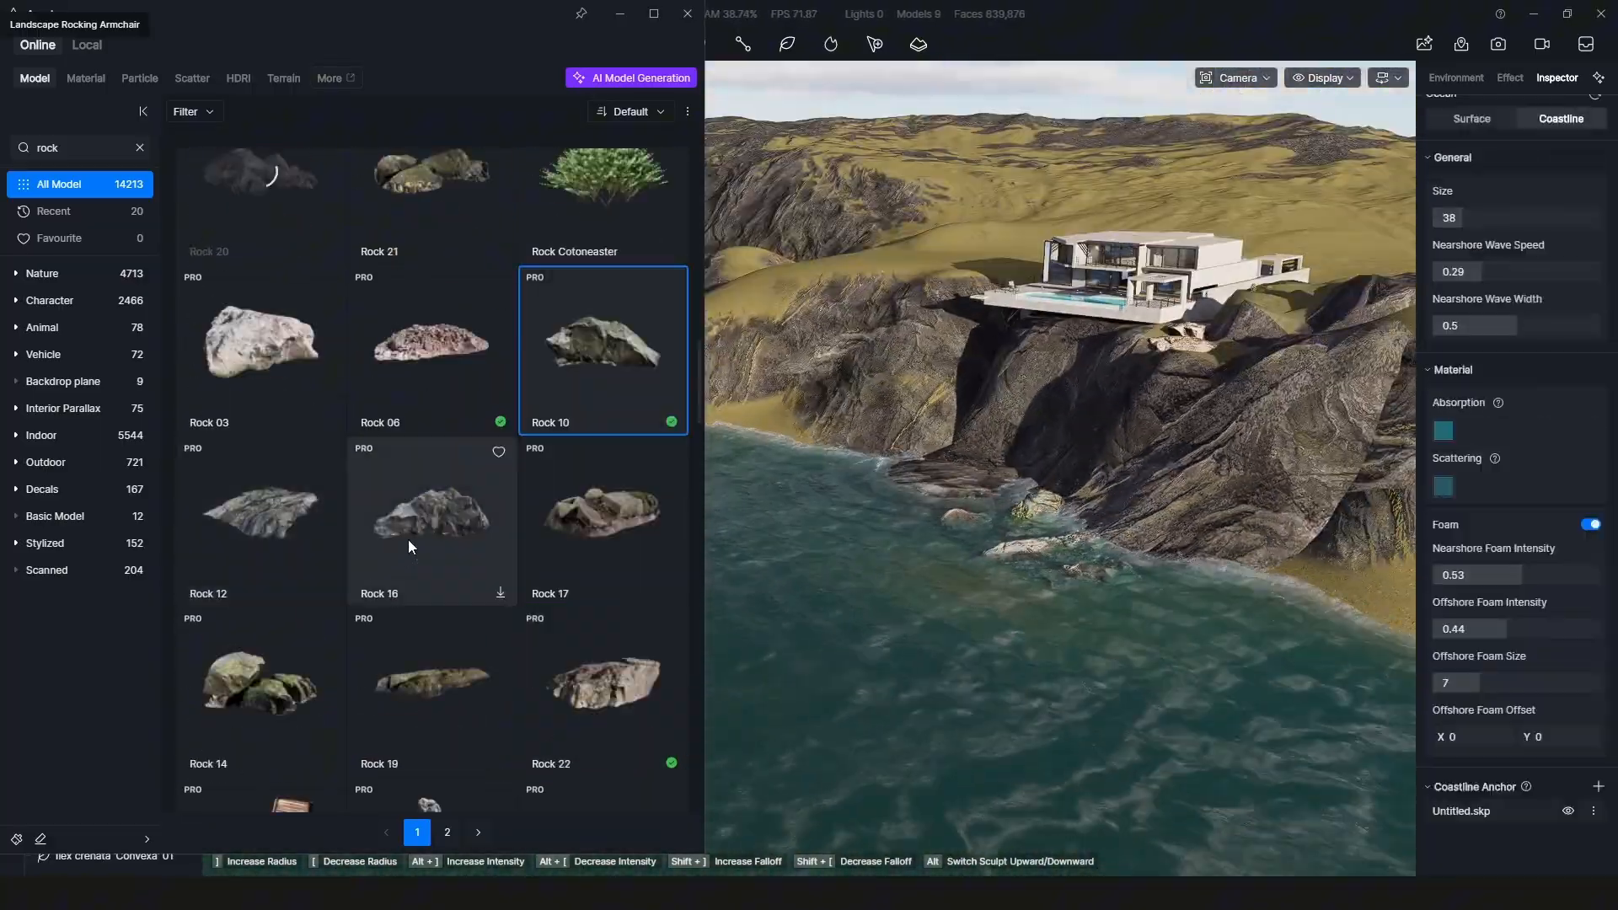
scroll(407, 546, up, 1)
scroll(1033, 543, up, 3)
click(408, 674)
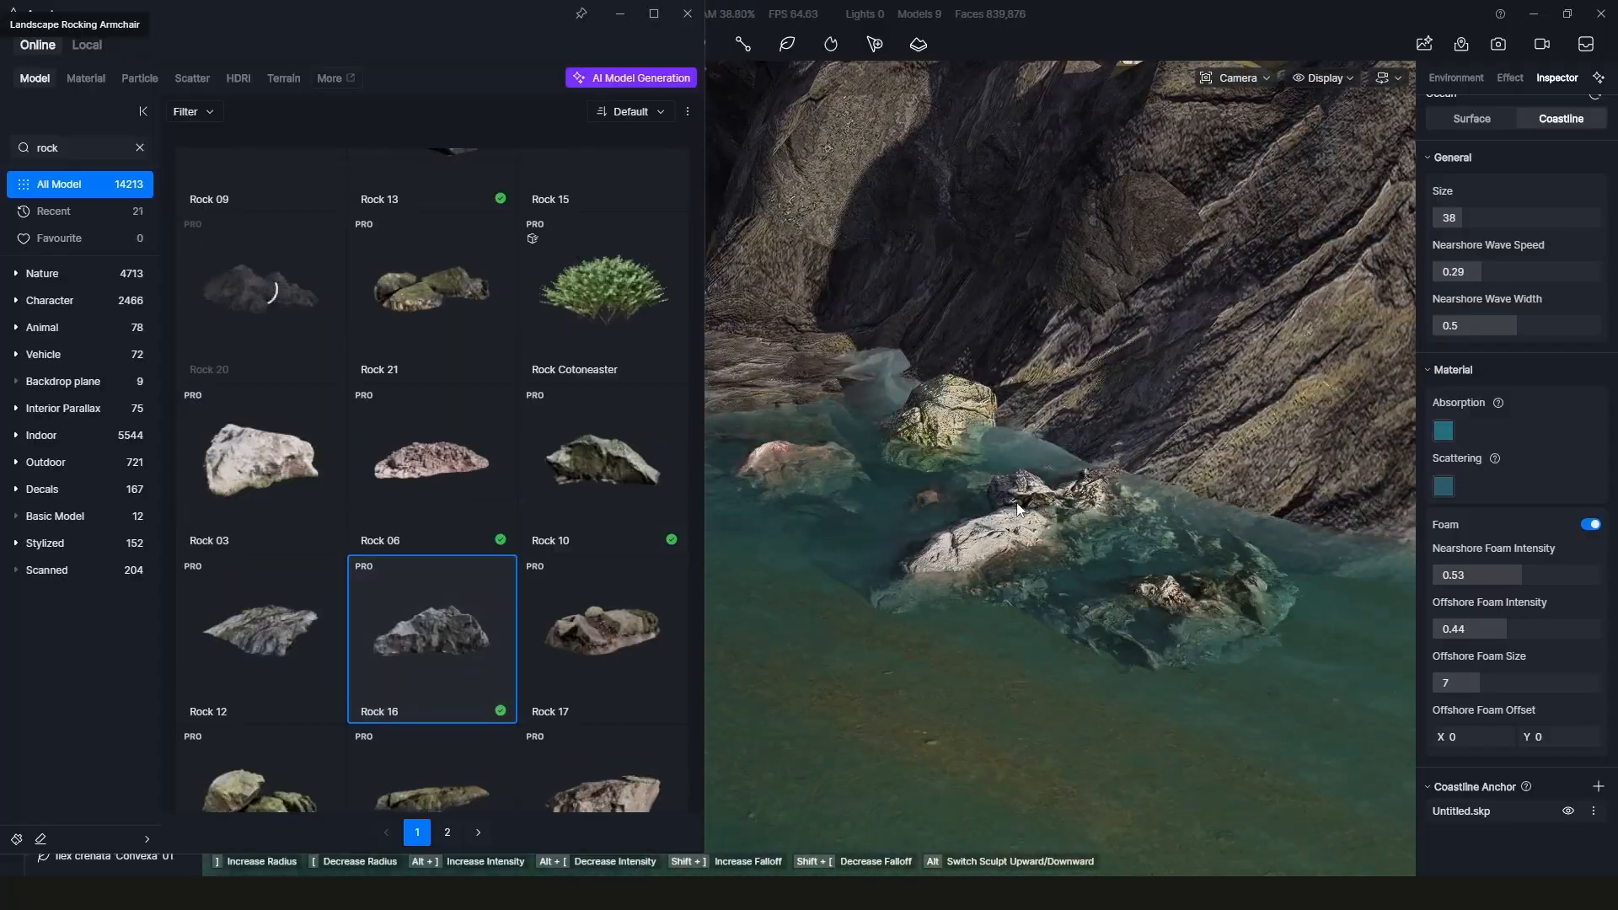
click(1129, 509)
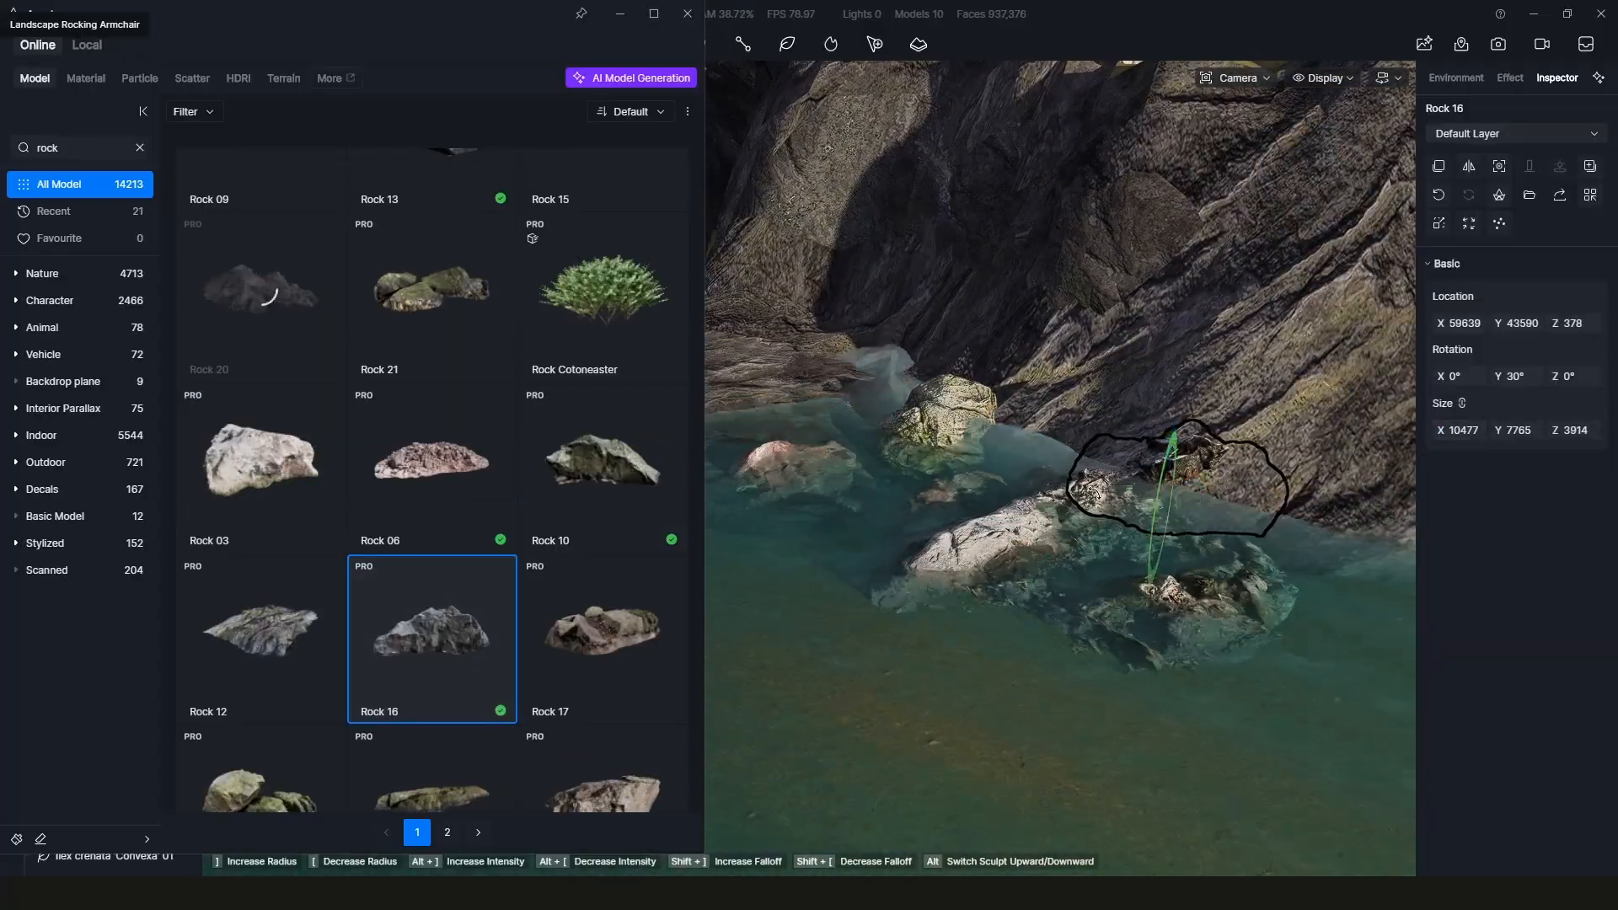
click(1180, 544)
scroll(1180, 544, down, 3)
scroll(1180, 544, up, 3)
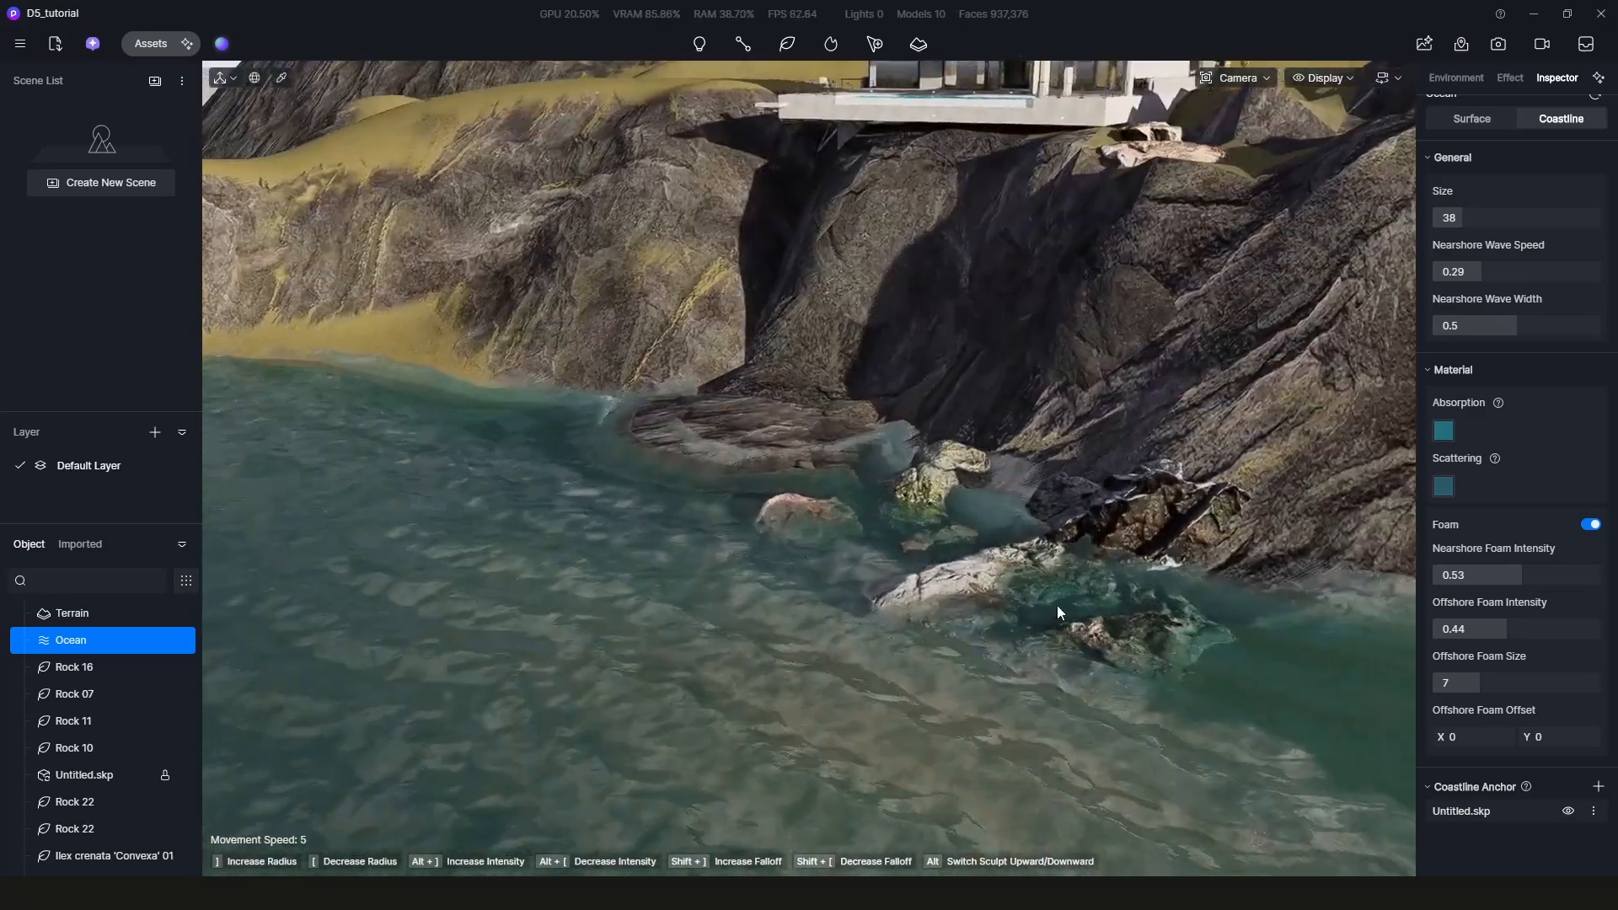
- Search all models for water and place the Water Stains 03 decal on the pale rock in the shallows
scroll(1057, 605, down, 6)
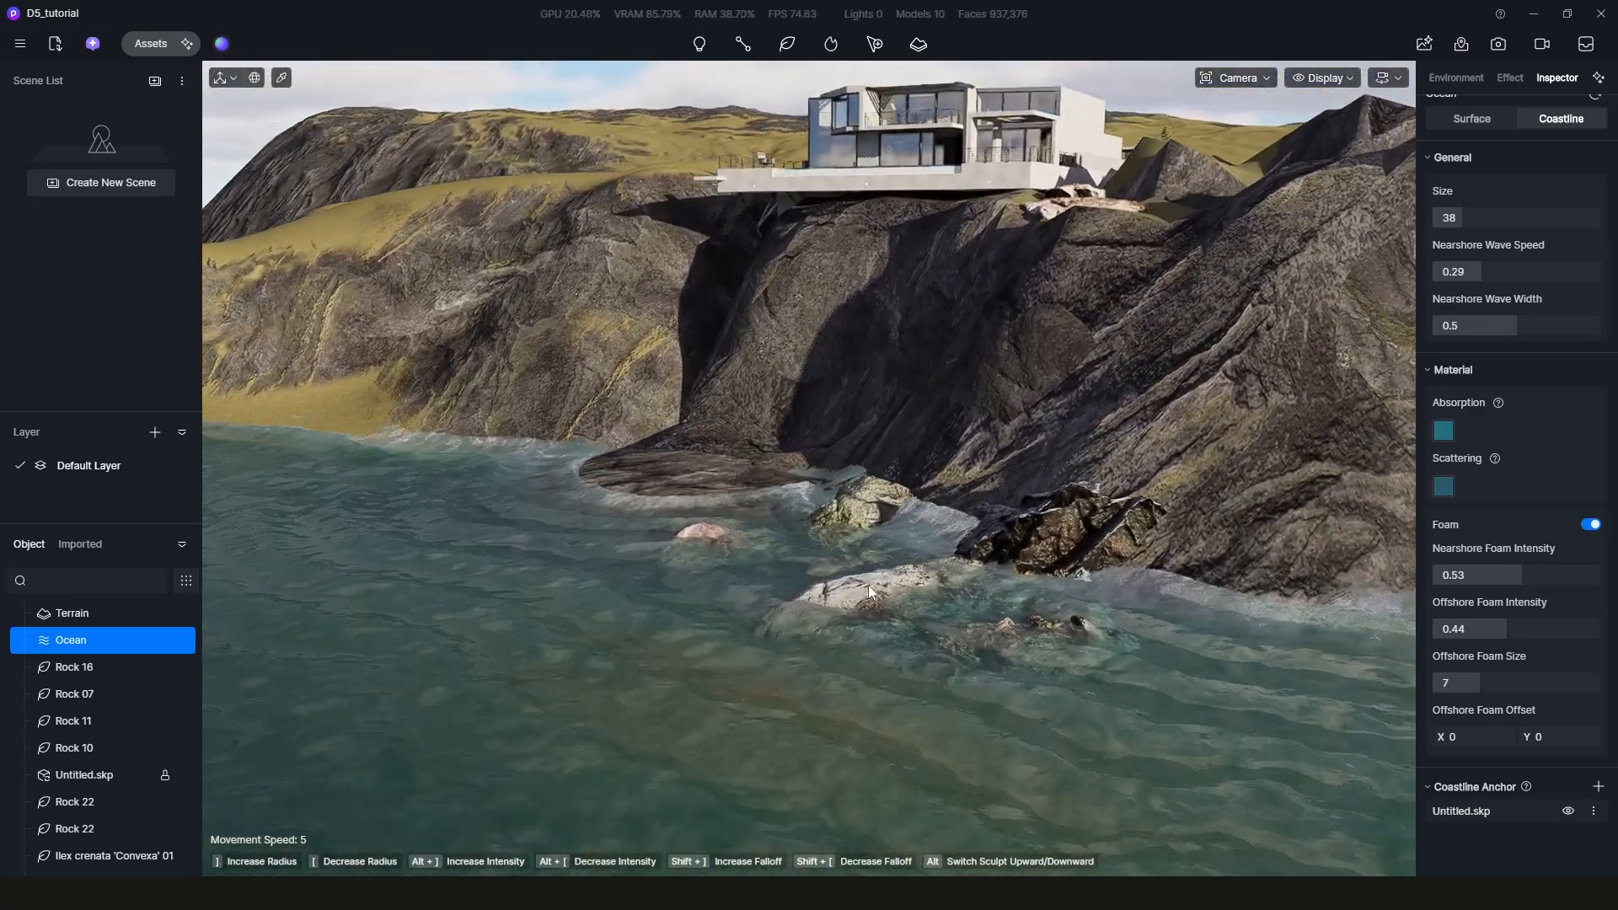
scroll(868, 584, up, 3)
click(150, 43)
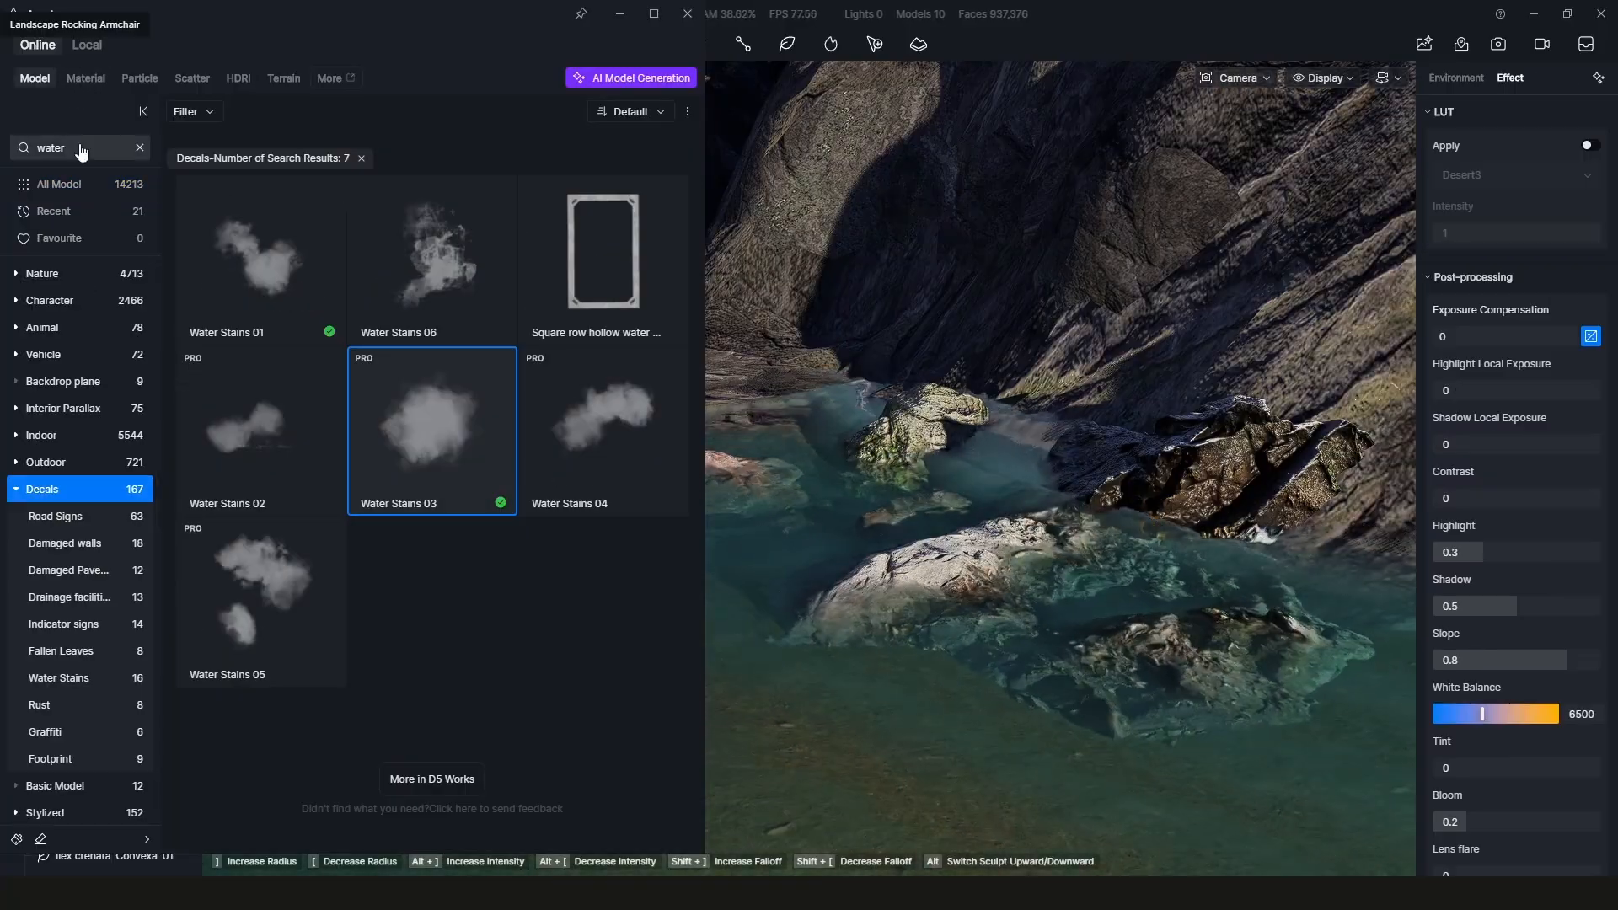
click(79, 150)
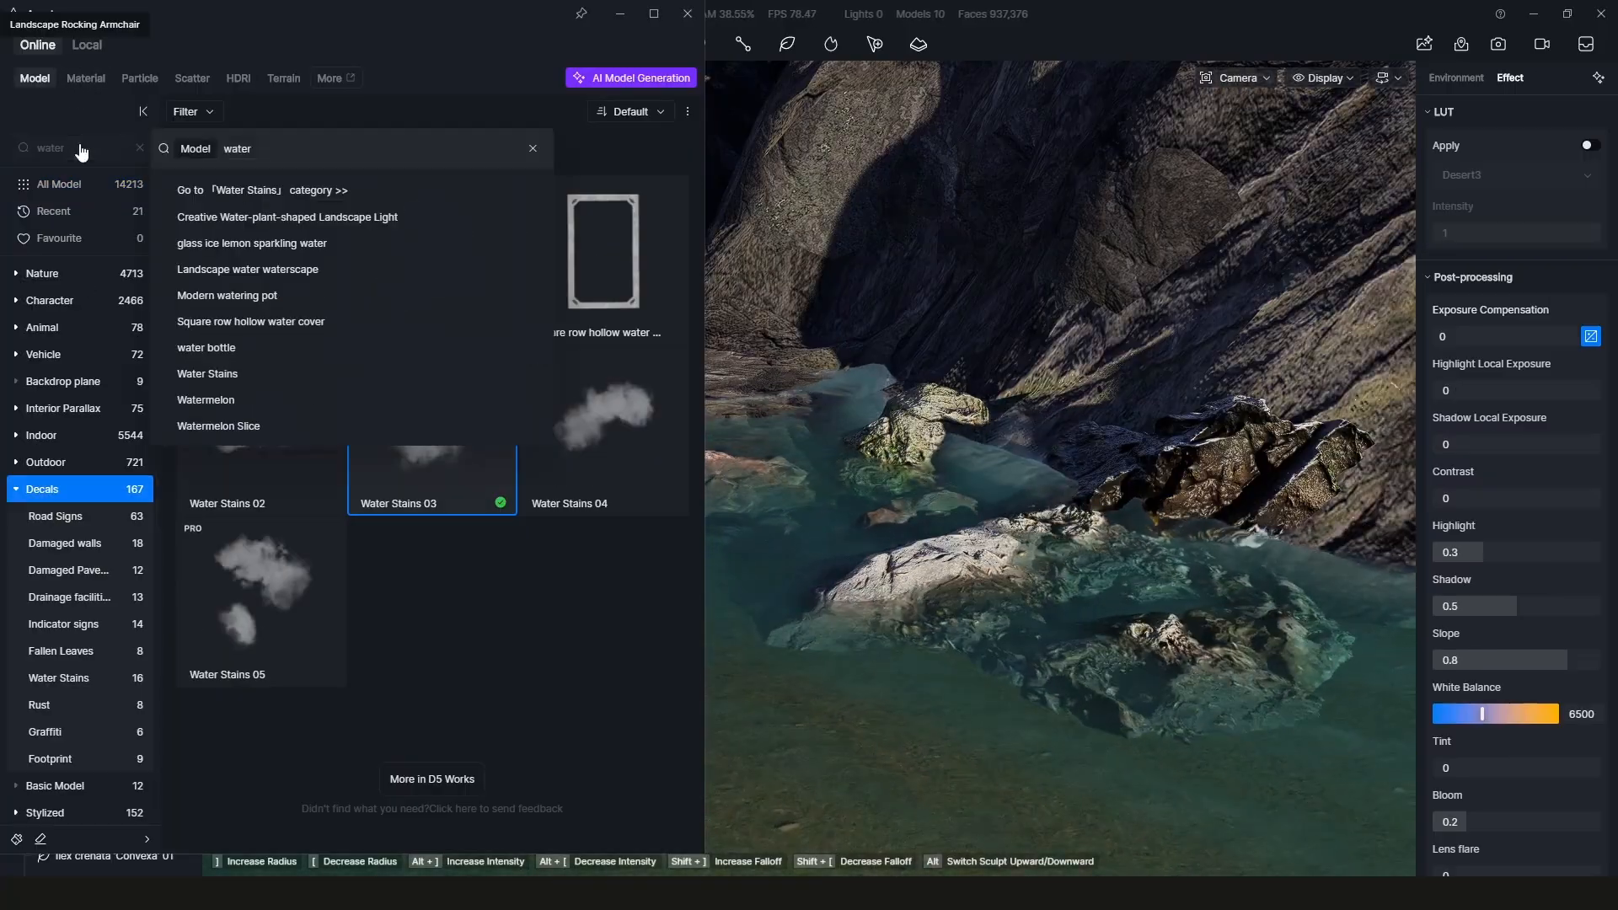
key(Return)
scroll(371, 337, down, 3)
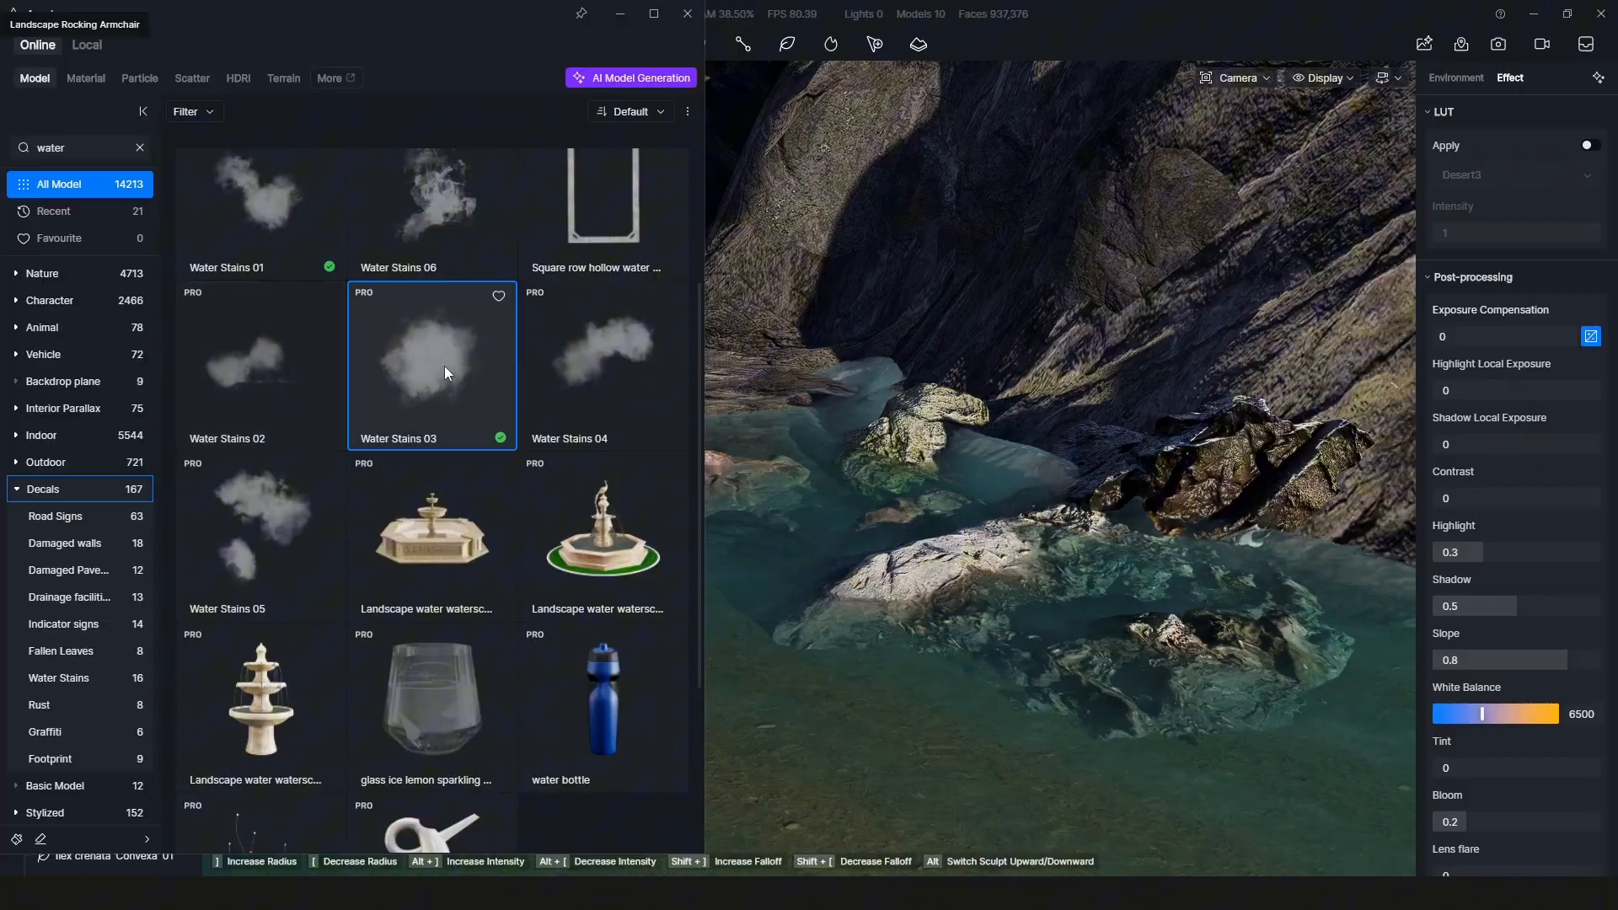
click(944, 552)
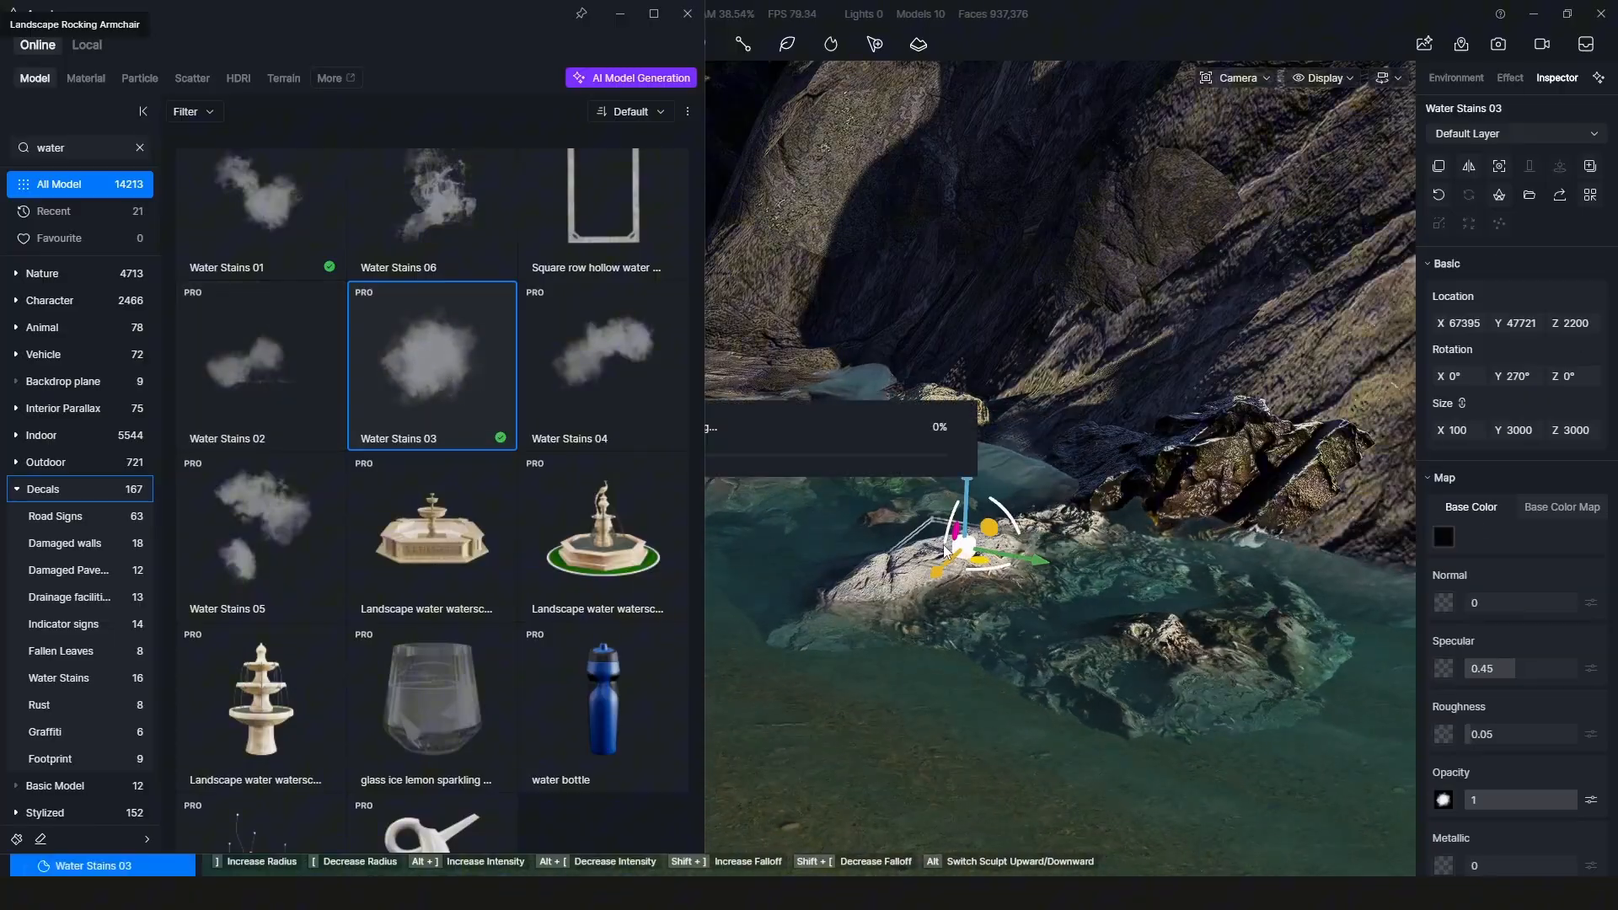
click(620, 14)
- Enlarge the Water Stains 03 decal proportionally to a Y size of 51810 so it covers the shoreline rocks
scroll(977, 544, up, 5)
middle_drag(980, 542, 1017, 574)
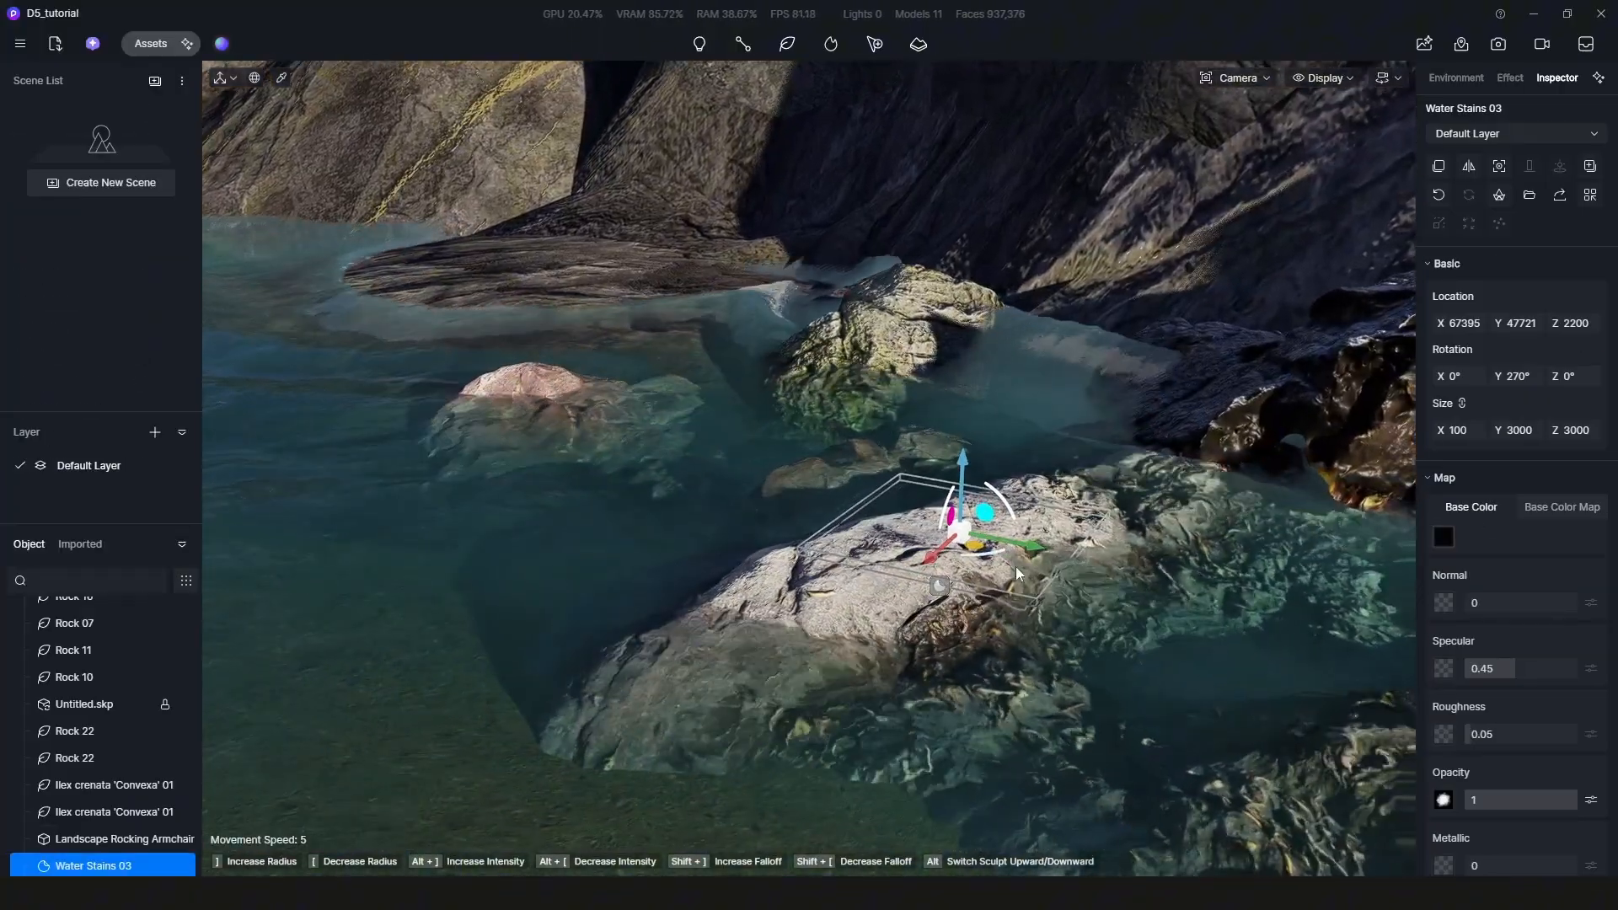
mouse_move(1535, 431)
mouse_down()
mouse_move(1481, 430)
mouse_move(1548, 430)
mouse_move(1536, 431)
mouse_up()
text(9180)
scroll(1070, 472, down, 6)
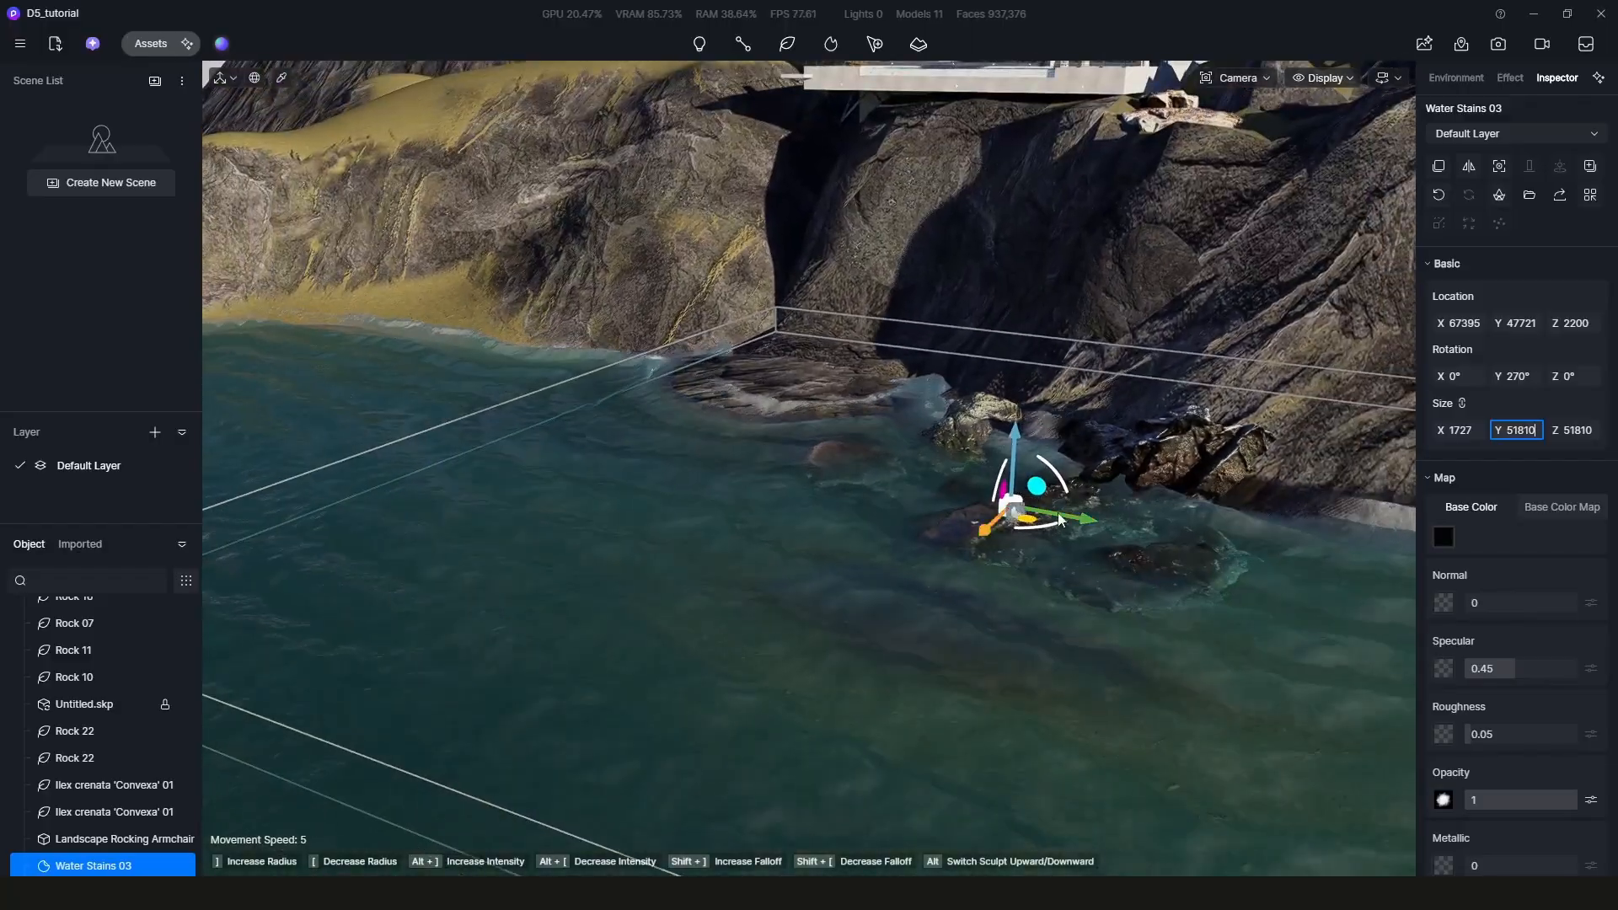
key(Delete)
- Brush a mix of rocks including Rock 10, 12, 13 and 20 along the shoreline below the house
click(1087, 453)
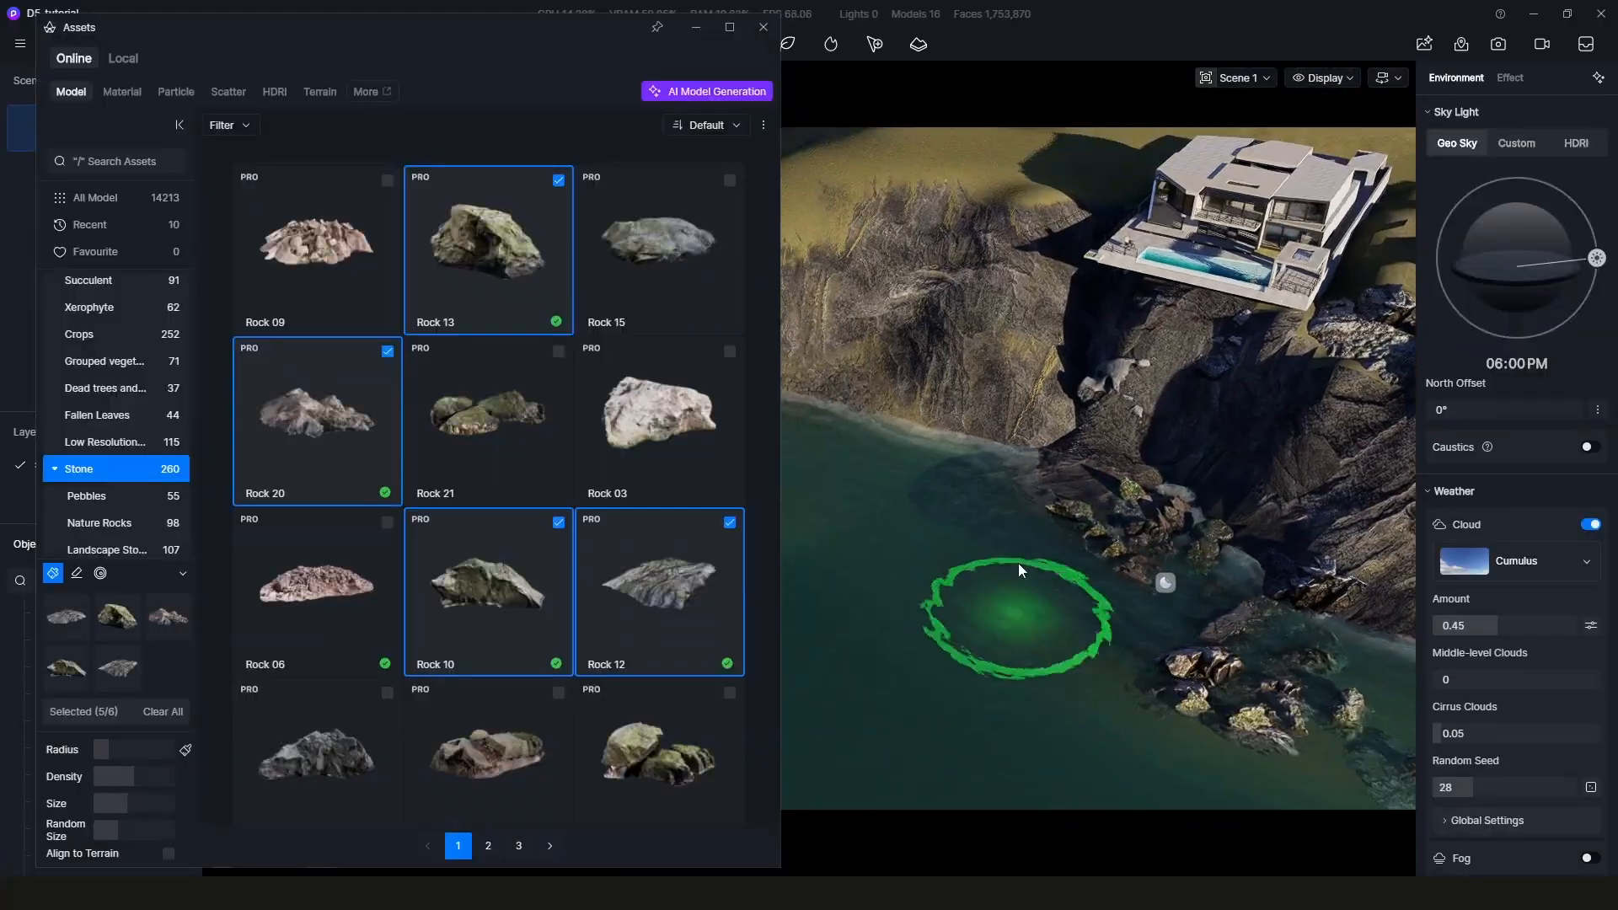
mouse_move(920, 472)
middle_down()
mouse_move(942, 490)
mouse_move(1095, 482)
middle_up()
click(1096, 482)
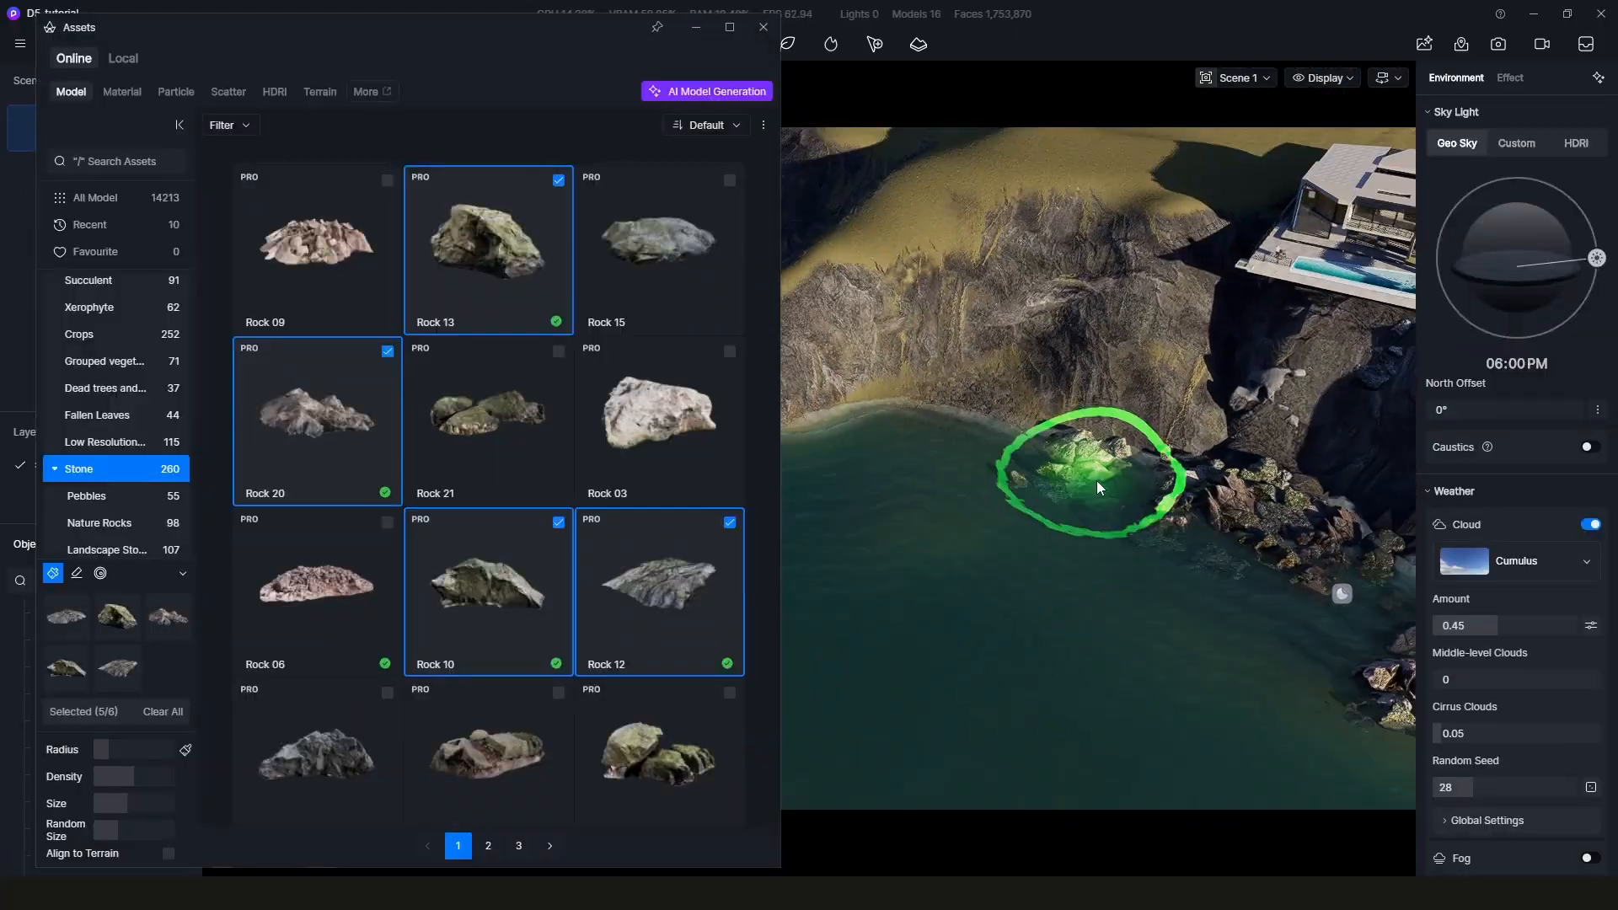
click(994, 456)
mouse_move(995, 456)
middle_down()
mouse_move(1059, 519)
mouse_move(1171, 506)
mouse_move(1106, 399)
mouse_move(1004, 368)
middle_up()
click(938, 453)
- Continue brushing the rock mix into the shallow water along the neighbouring stretch of cliff
middle_drag(1340, 438, 1191, 462)
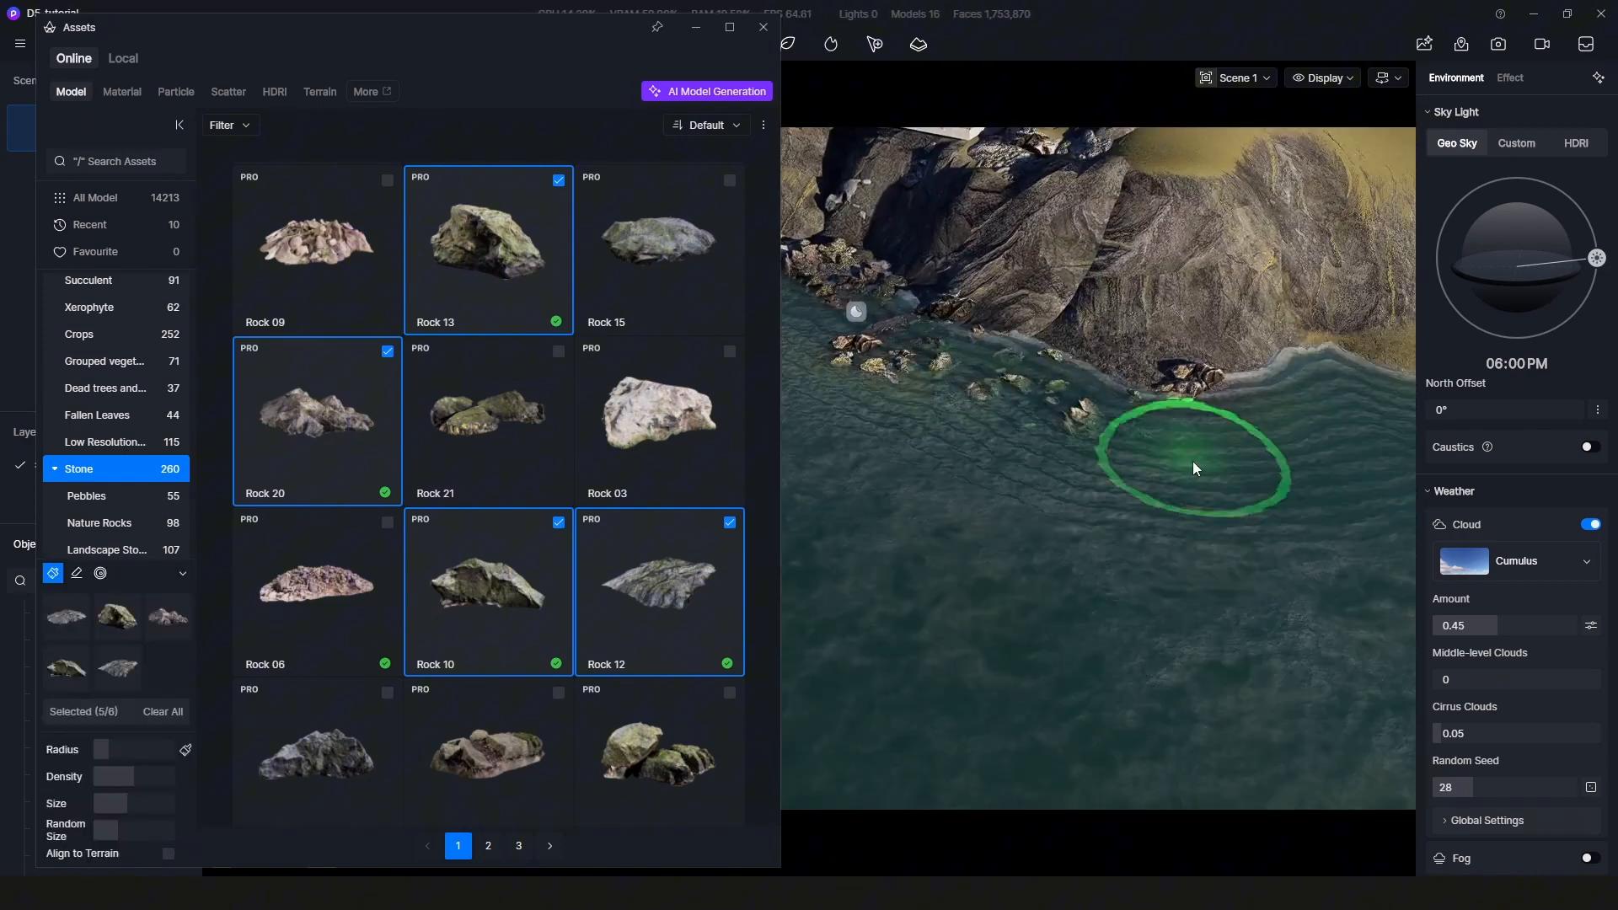
middle_drag(978, 396, 1150, 540)
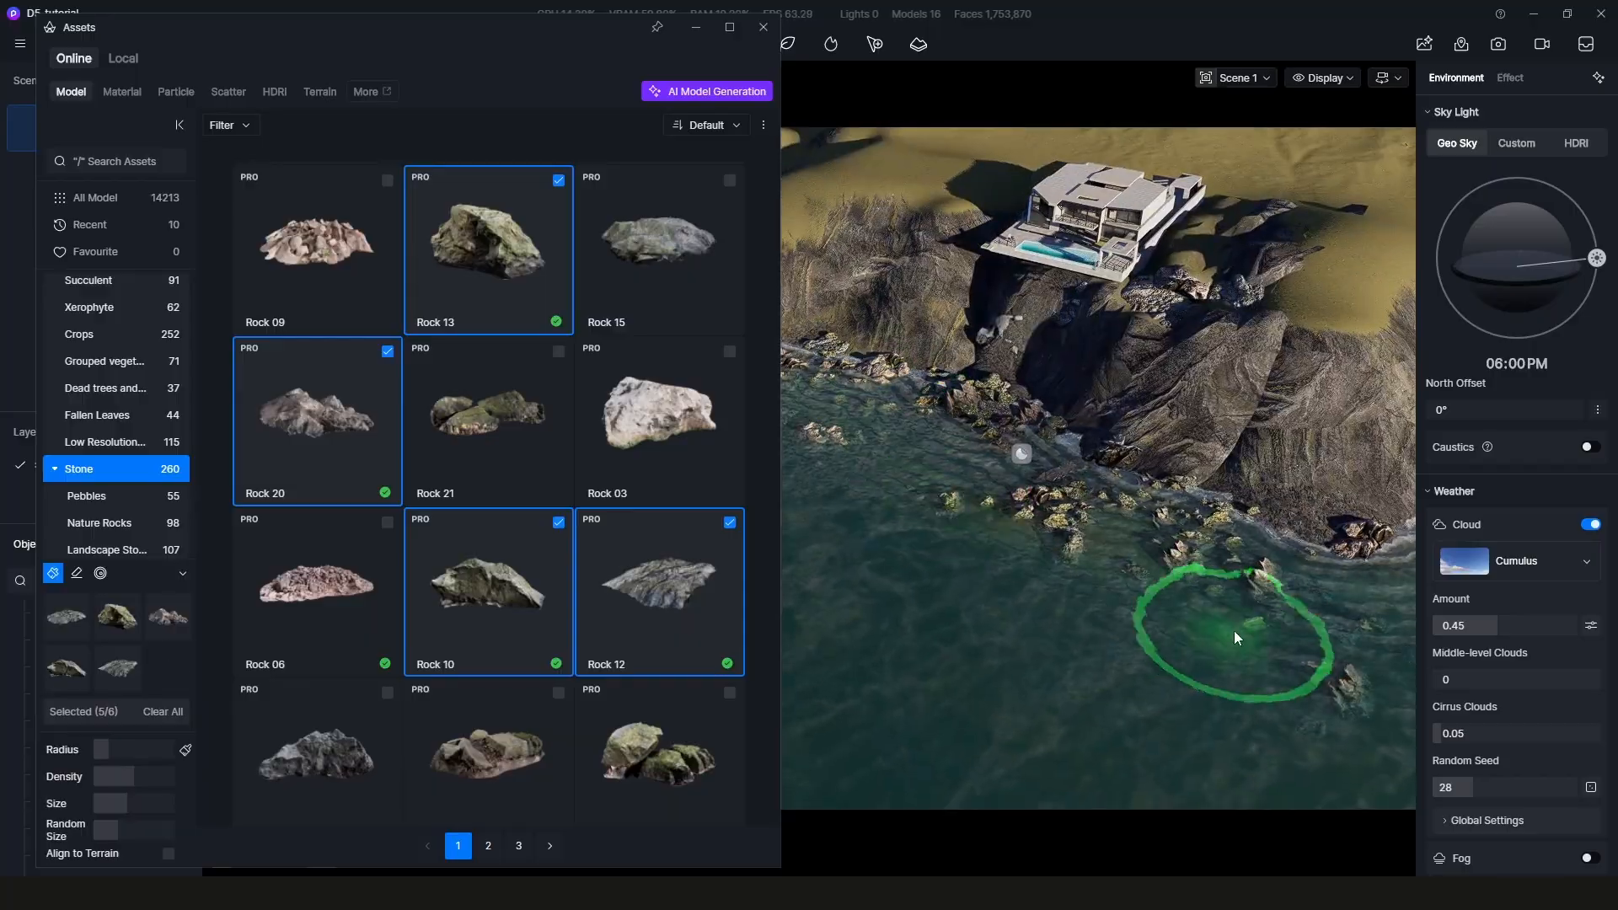
scroll(1259, 610, down, 4)
middle_drag(834, 472, 1047, 527)
- Position a large Taihu Stone 59 at the foot of the cliff beneath the house
scroll(1048, 528, up, 8)
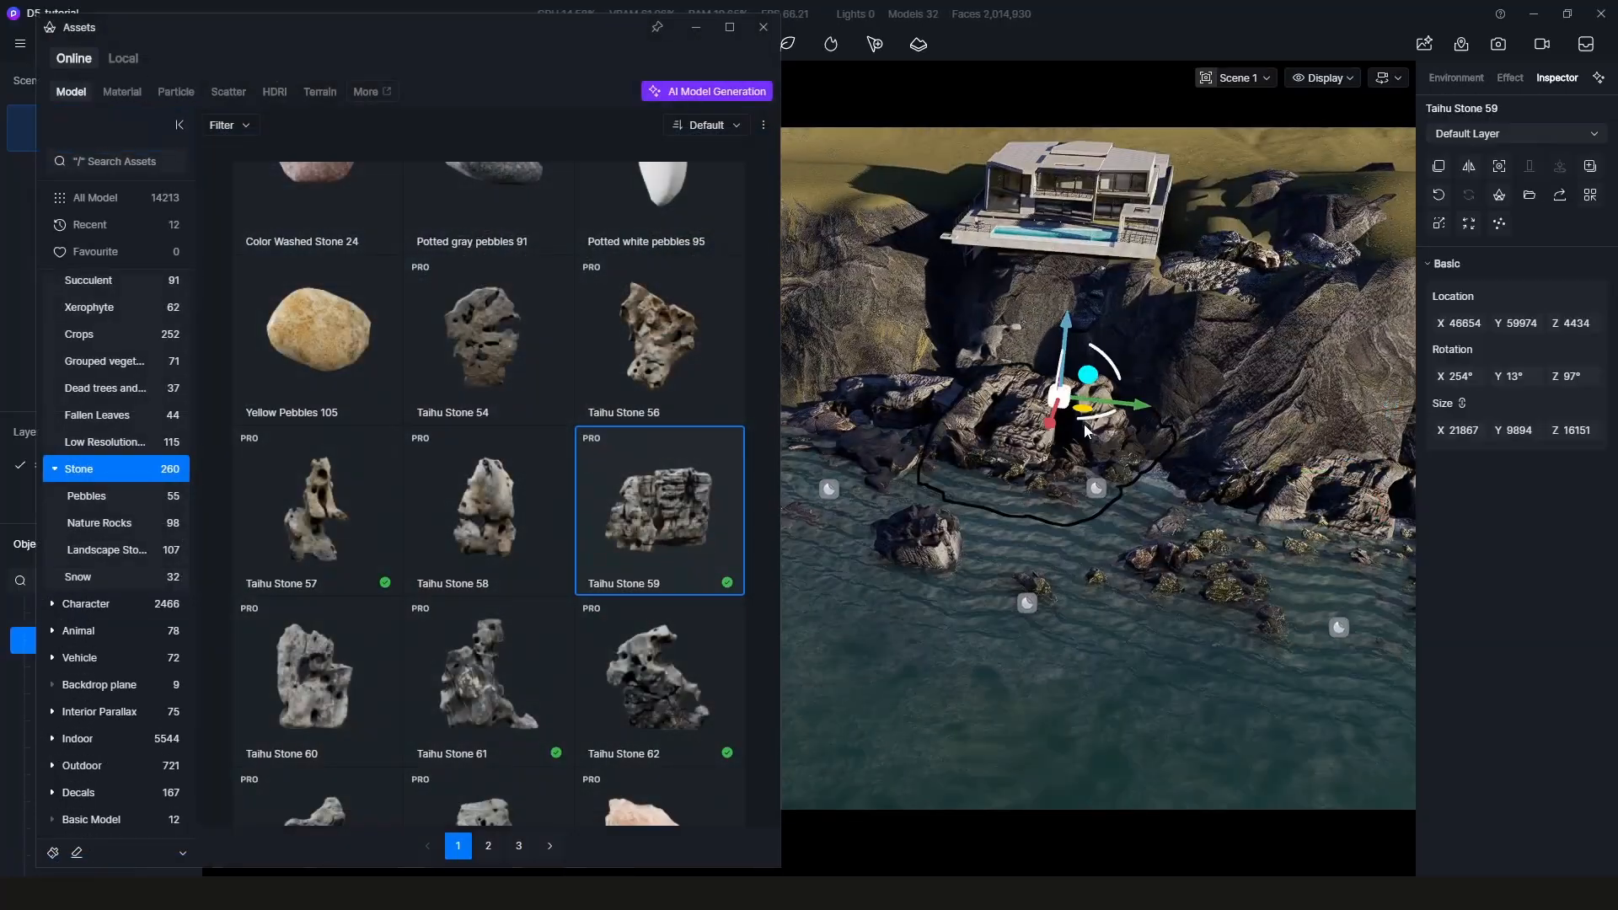
drag(1222, 448, 1221, 458)
drag(1234, 349, 1257, 127)
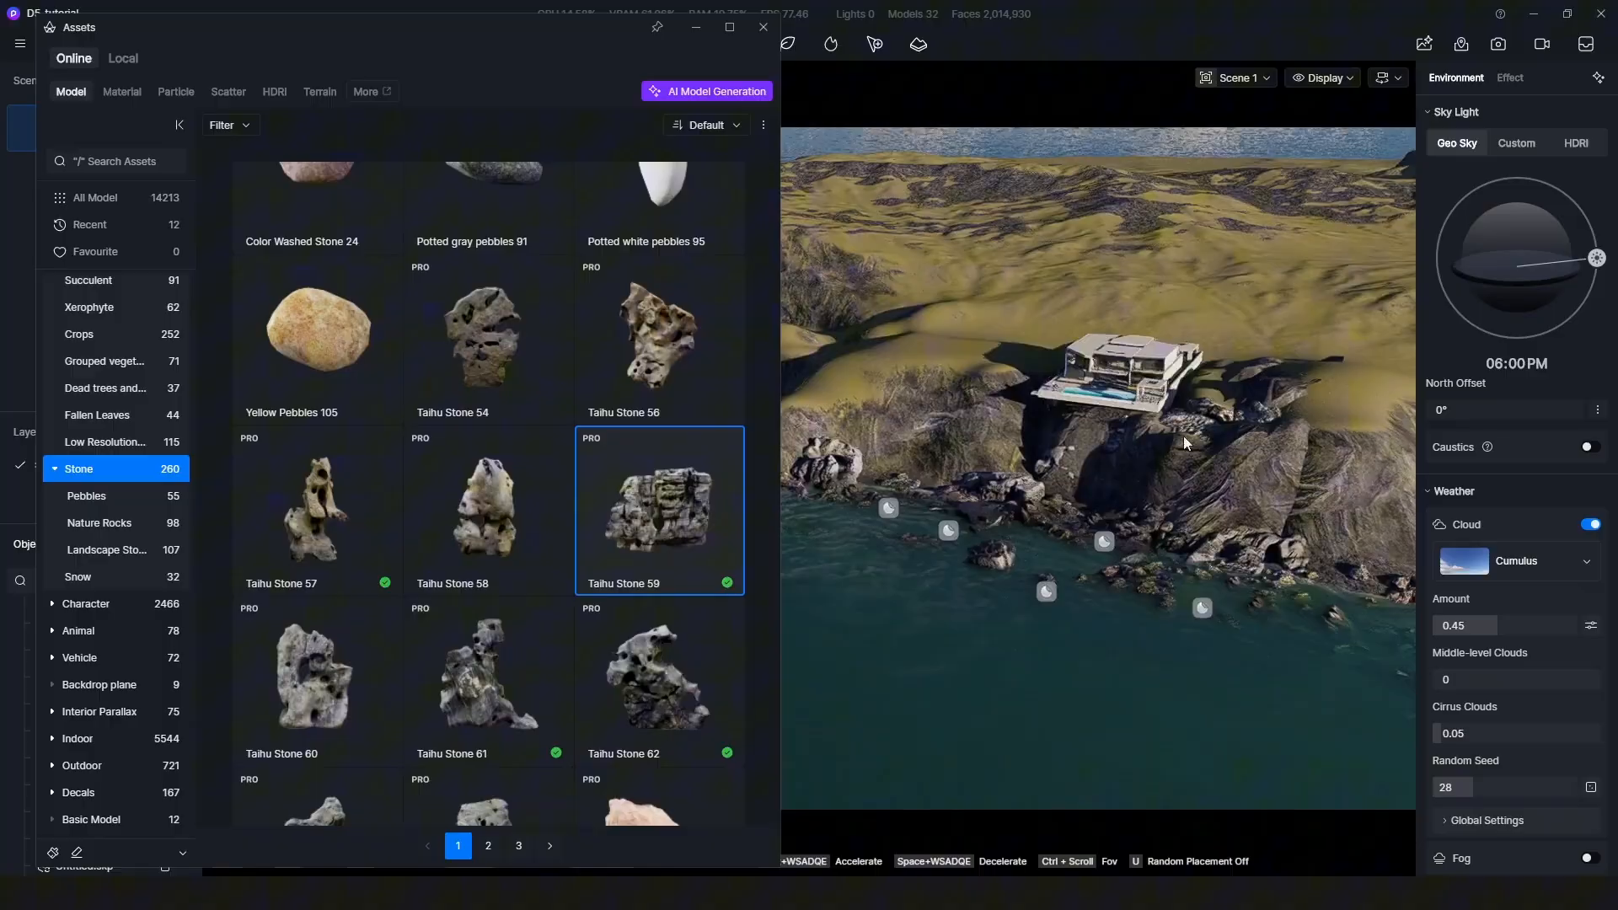
- Place a large Water Stains 03 decal over the shoreline rocks at the cliff's foot
scroll(1183, 436, up, 5)
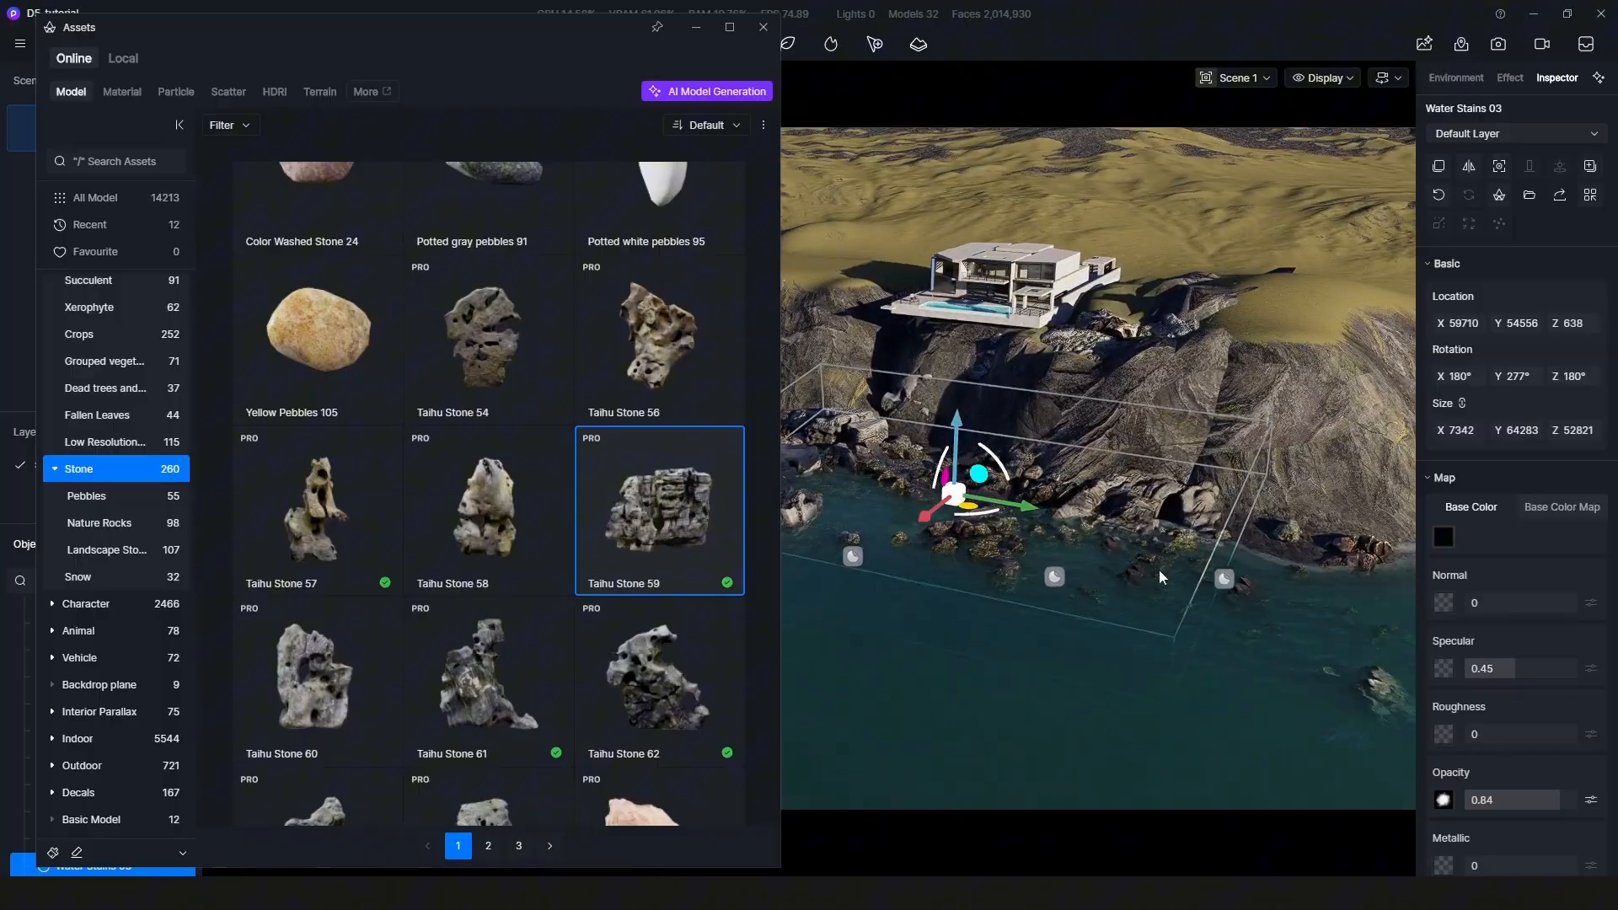
click(1160, 569)
scroll(966, 595, up, 10)
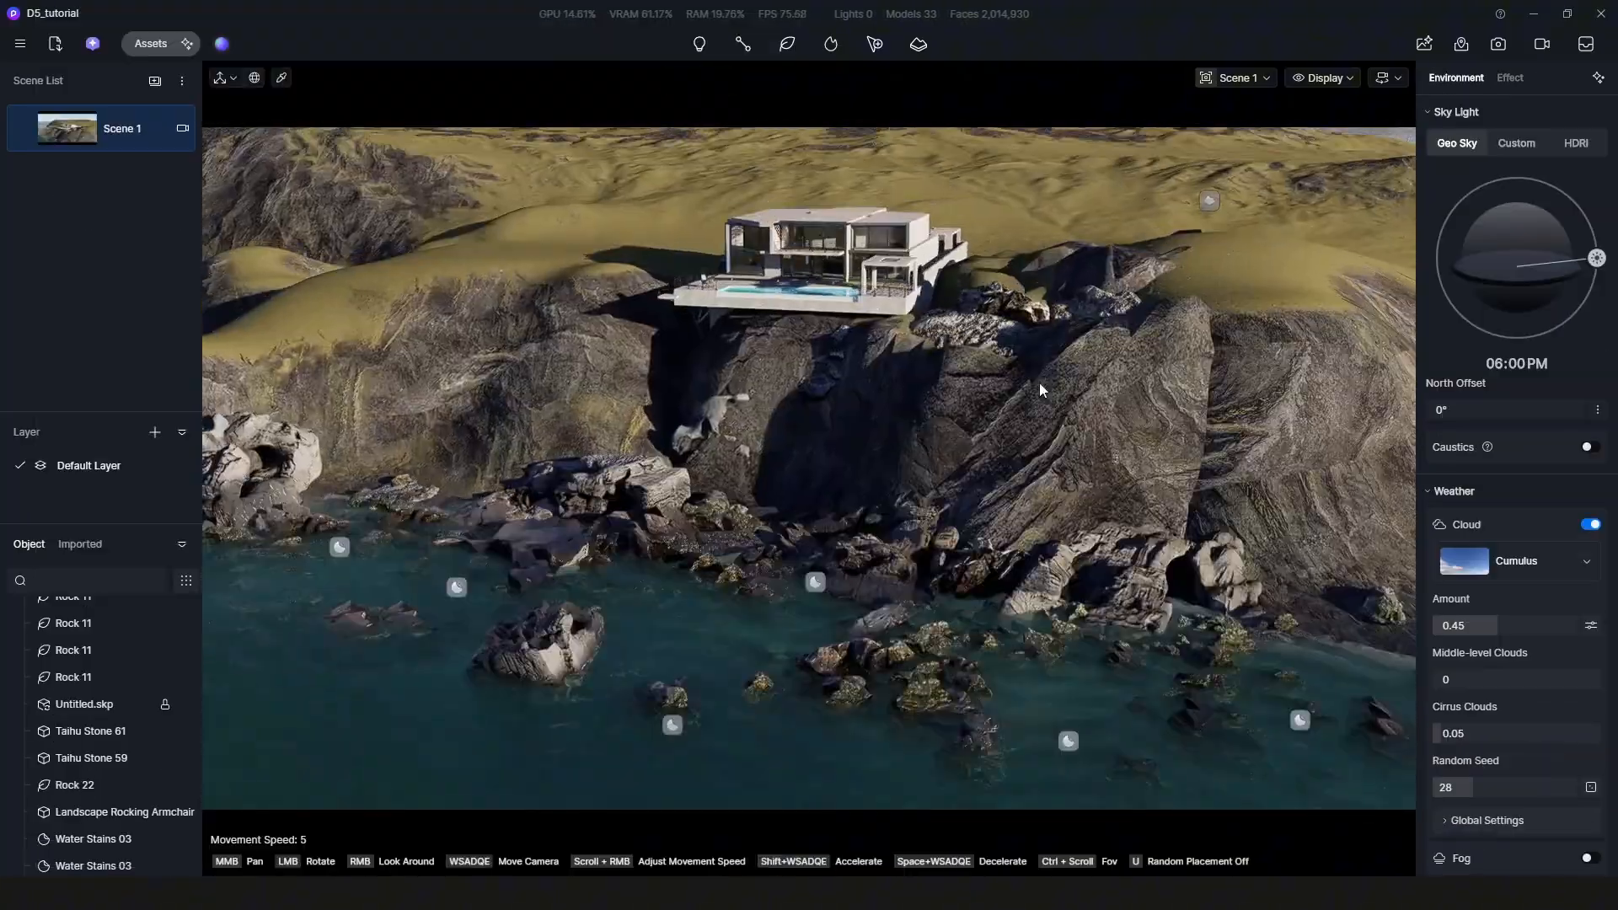
- Browse the scatter presets and choose Flower Garden Combo 16 for the slope beside the house
drag(1039, 382, 887, 395)
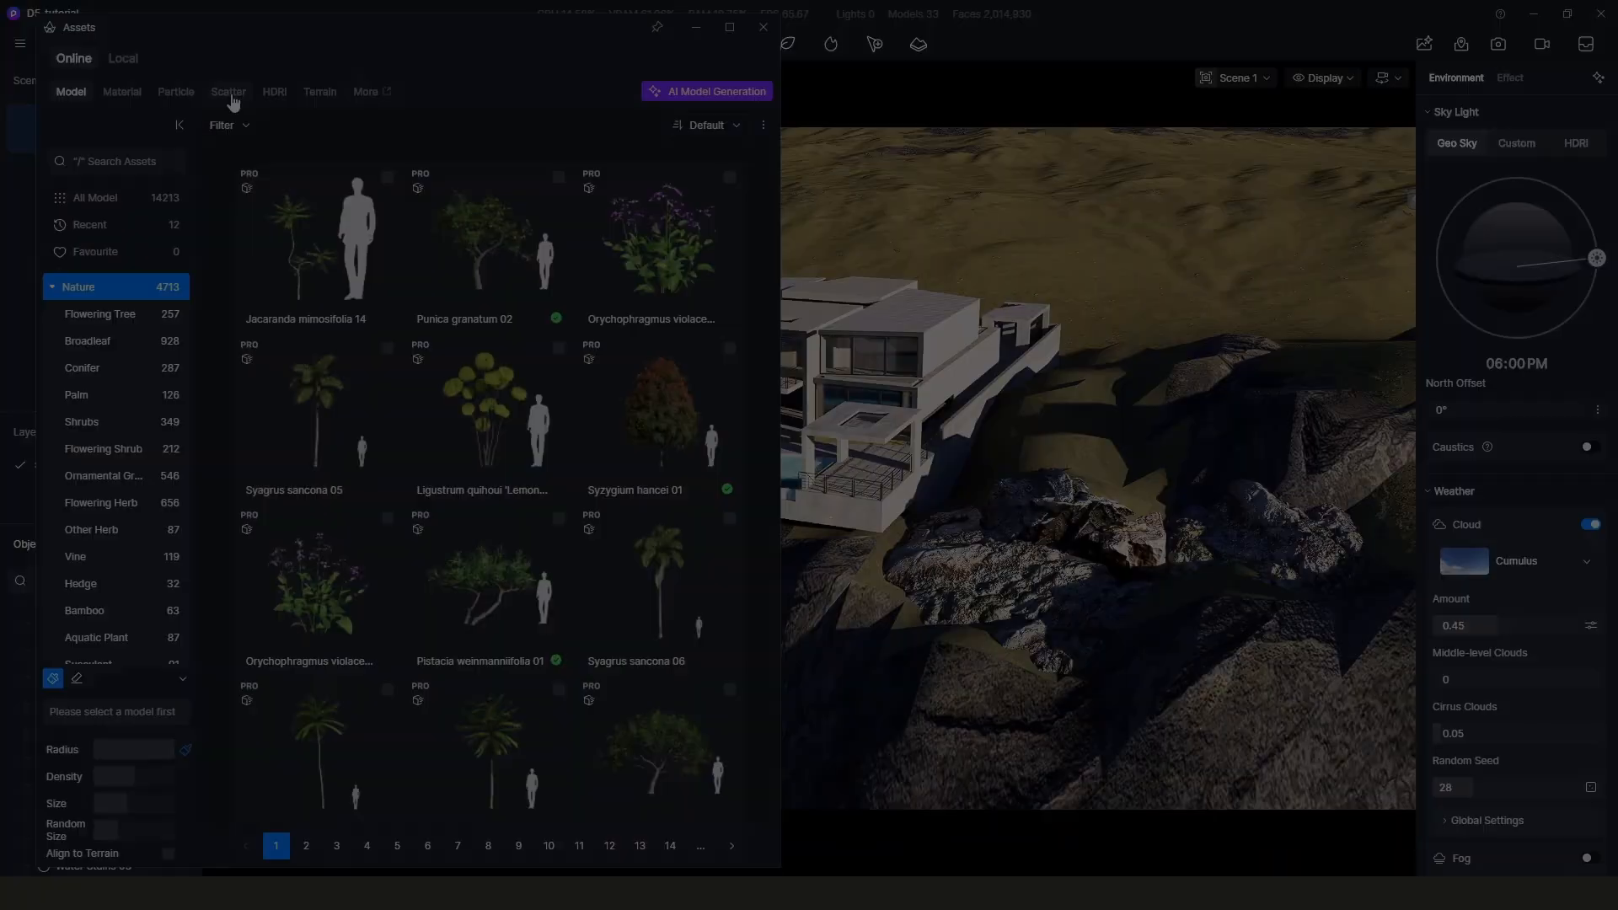
click(228, 91)
scroll(633, 350, down, 2)
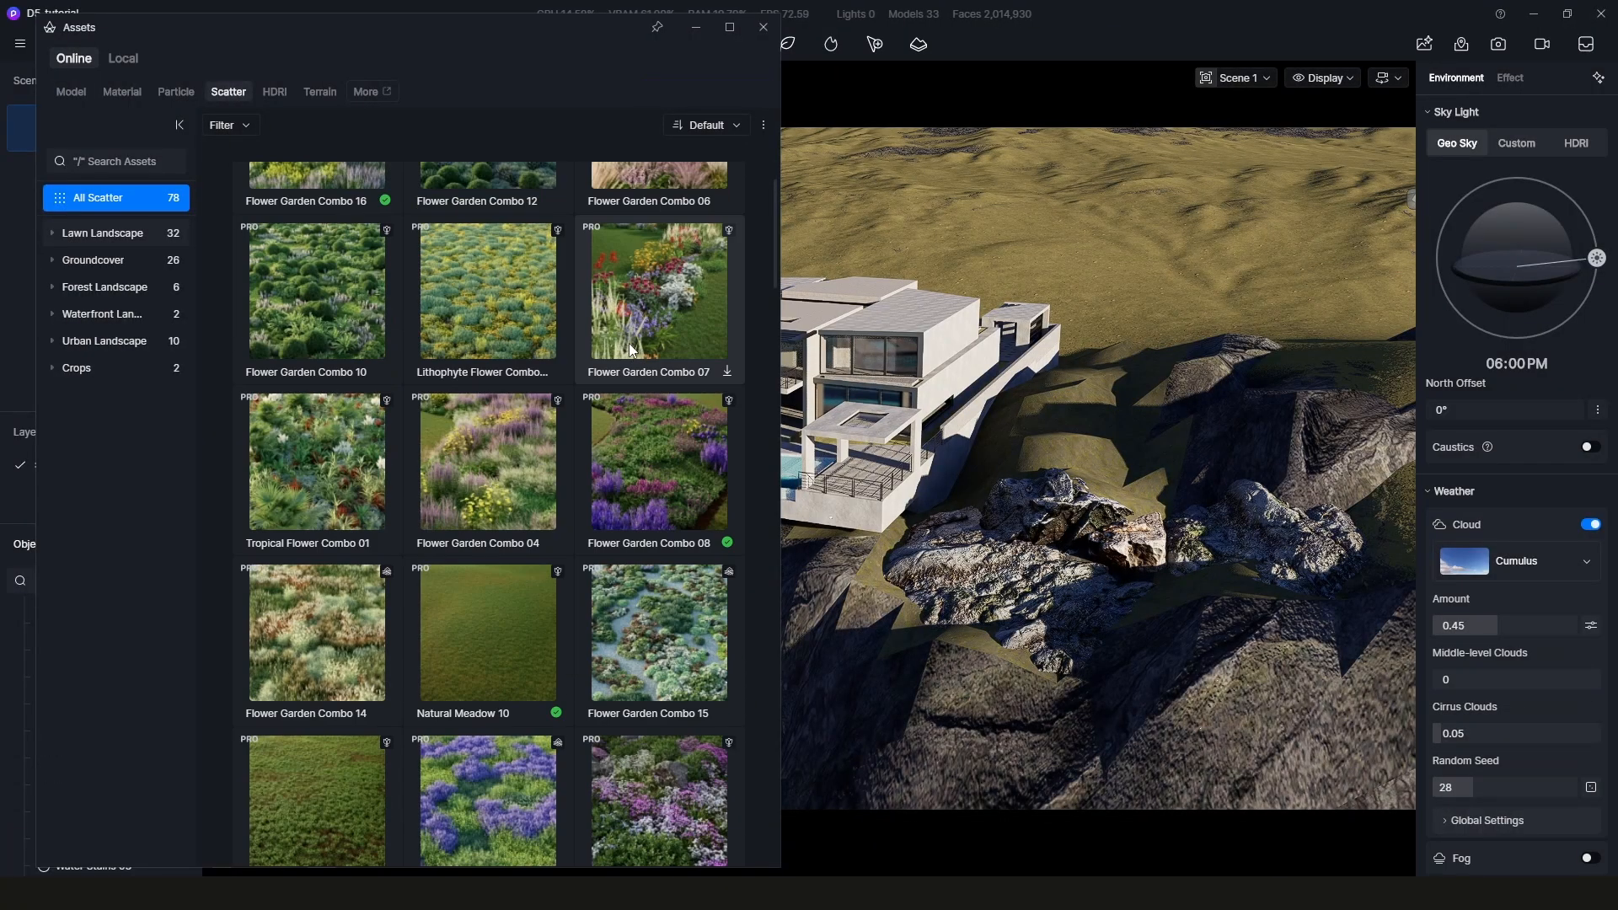
scroll(632, 361, down, 4)
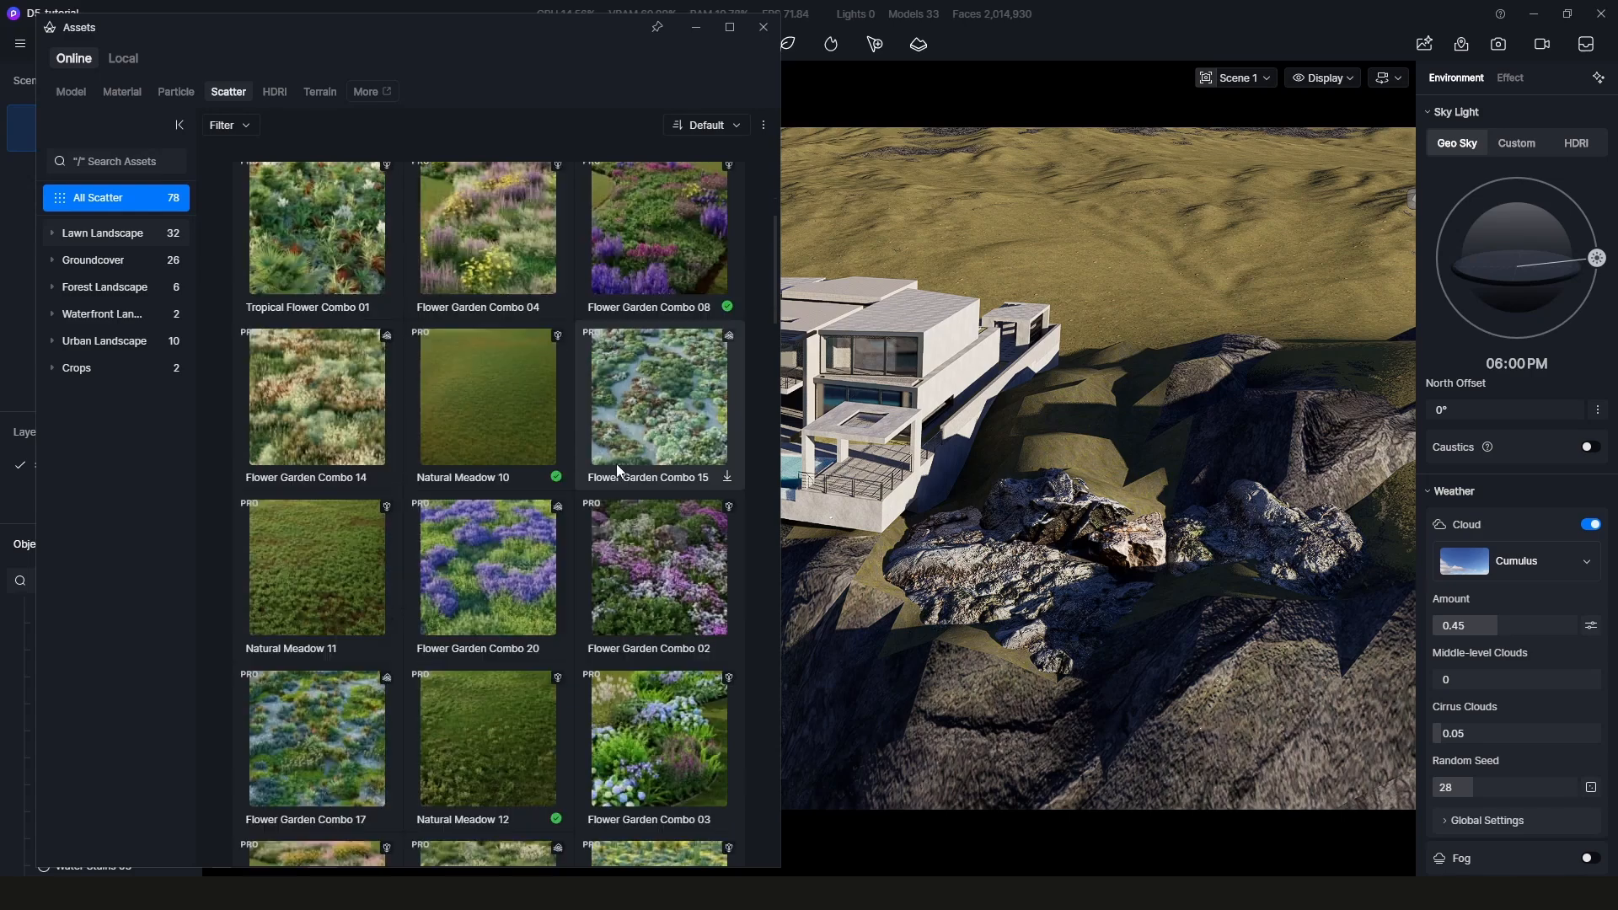
scroll(612, 482, down, 15)
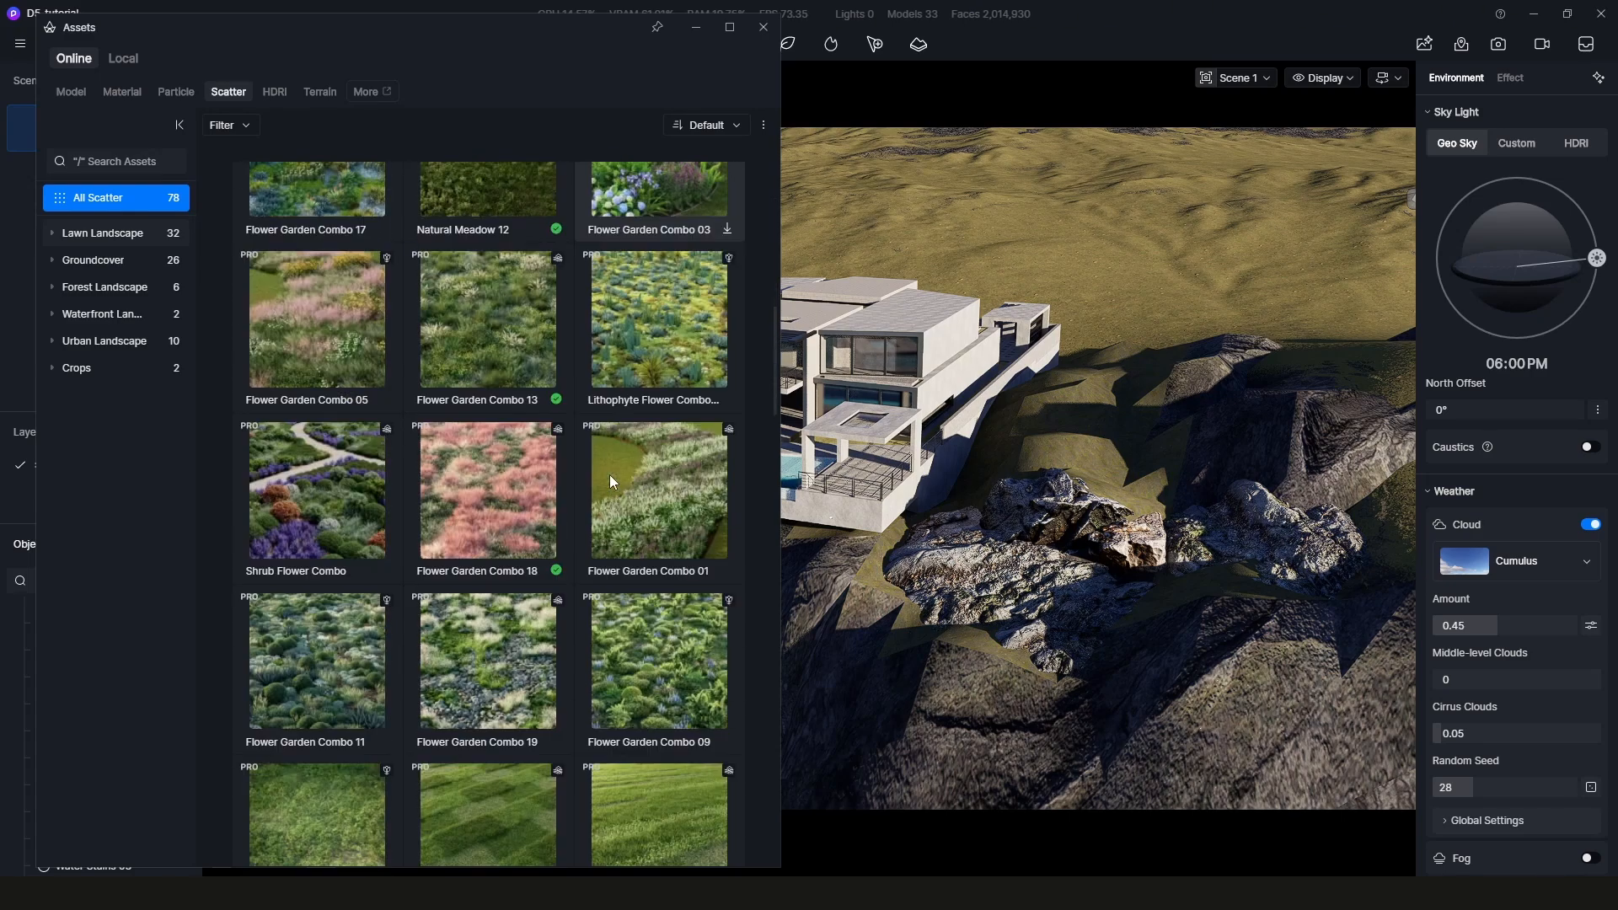
scroll(610, 468, up, 10)
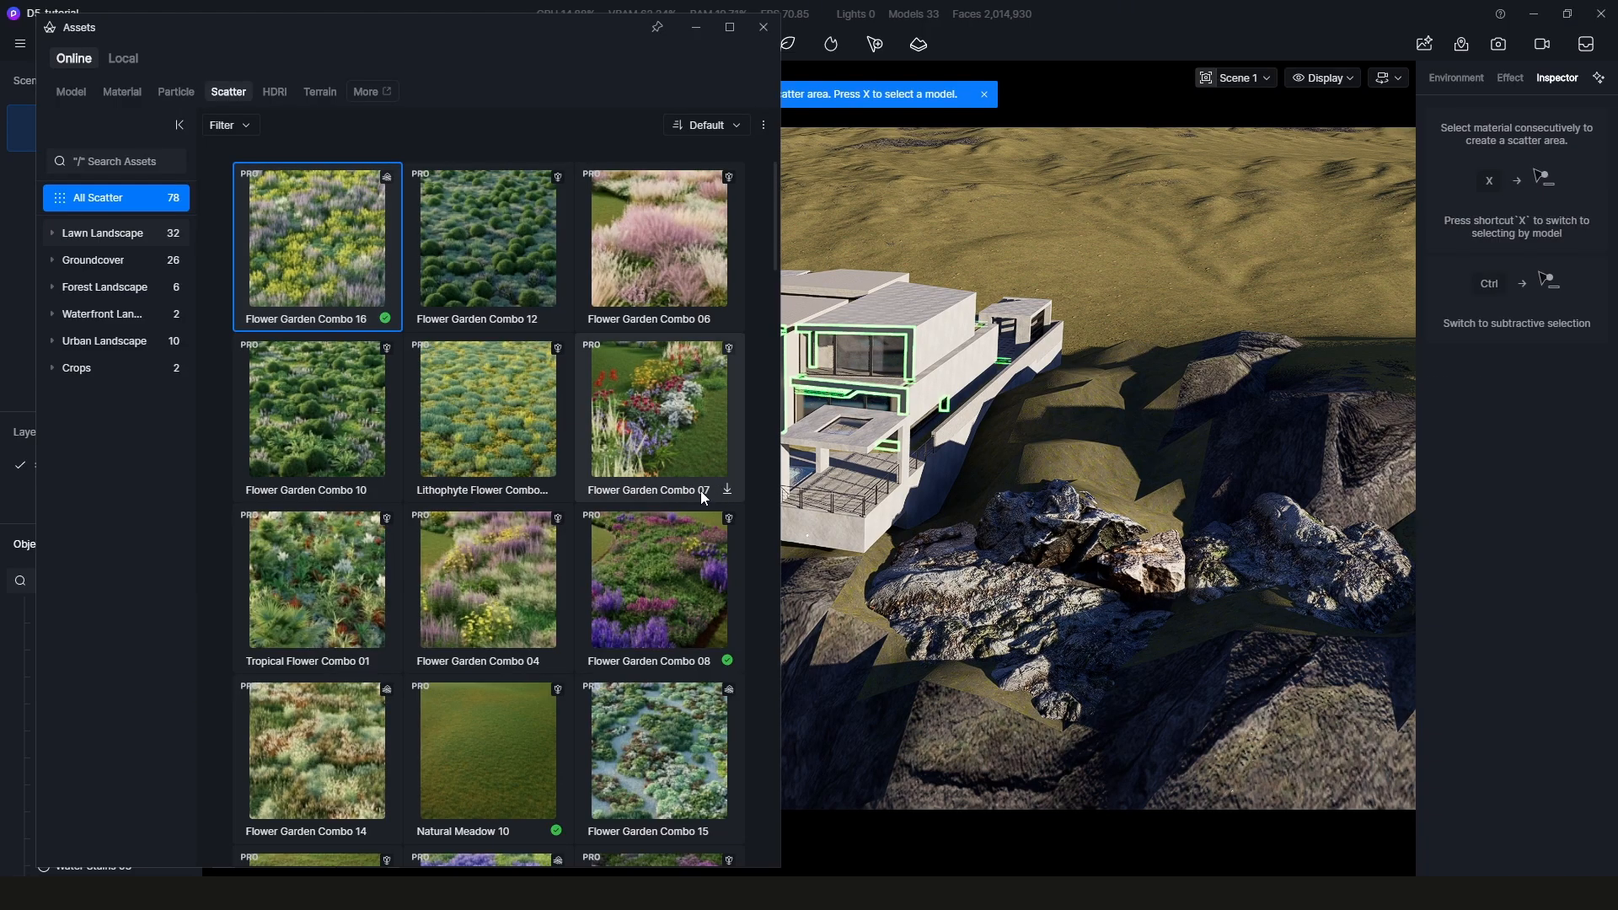
- Create the Flower Garden Combo 16 scatter on the grassy slope around the rocks beside the house
scroll(1063, 534, up, 3)
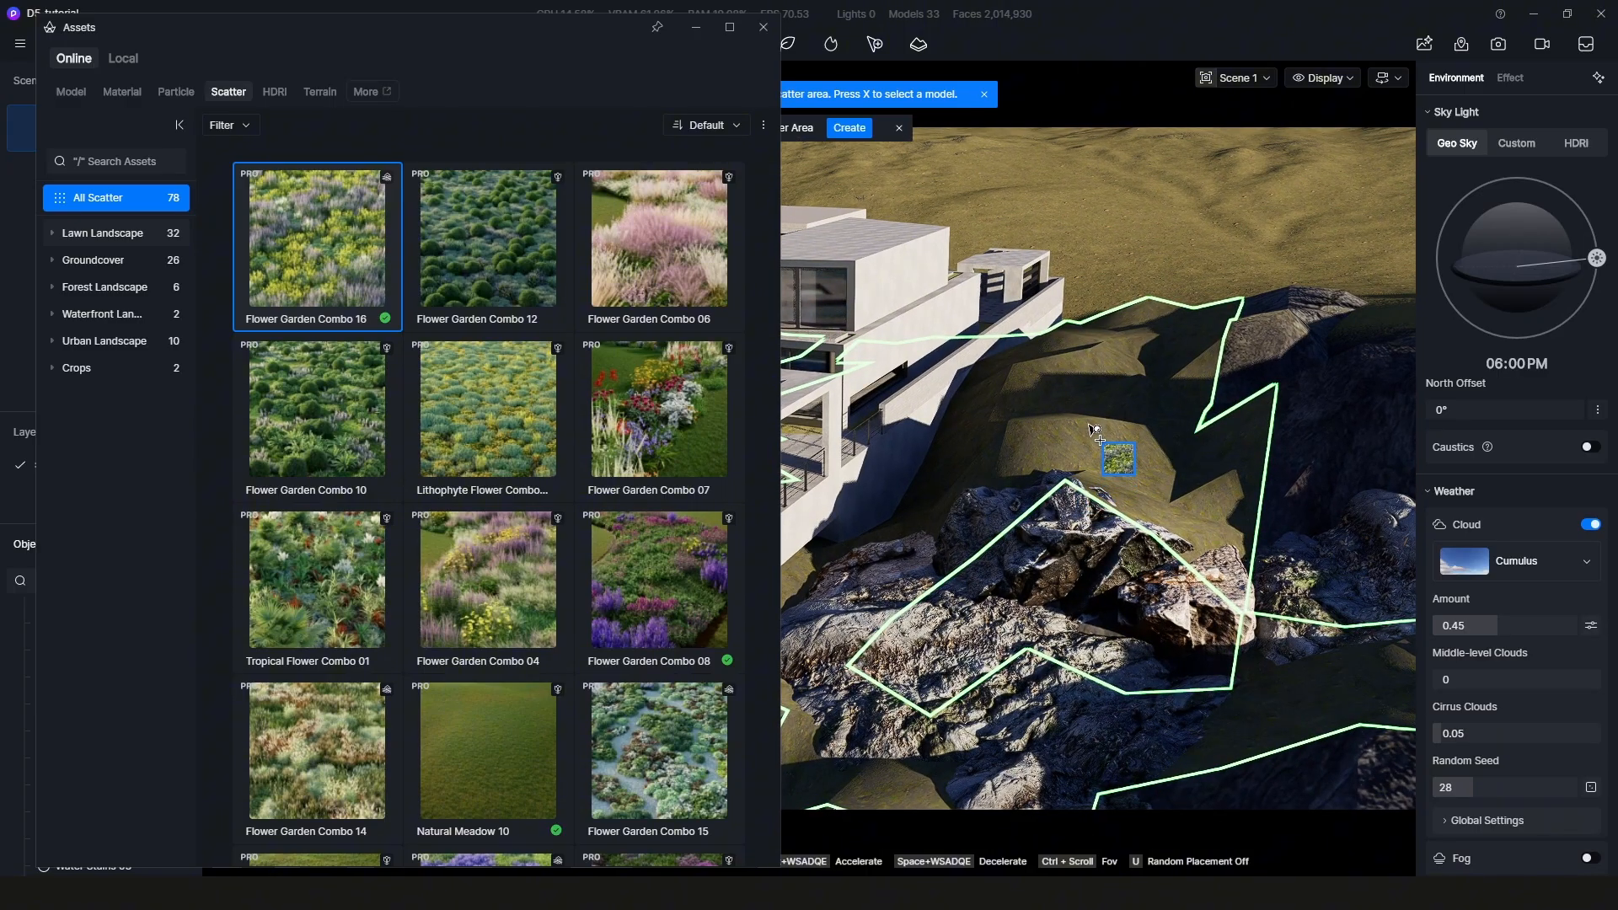
click(702, 34)
click(849, 95)
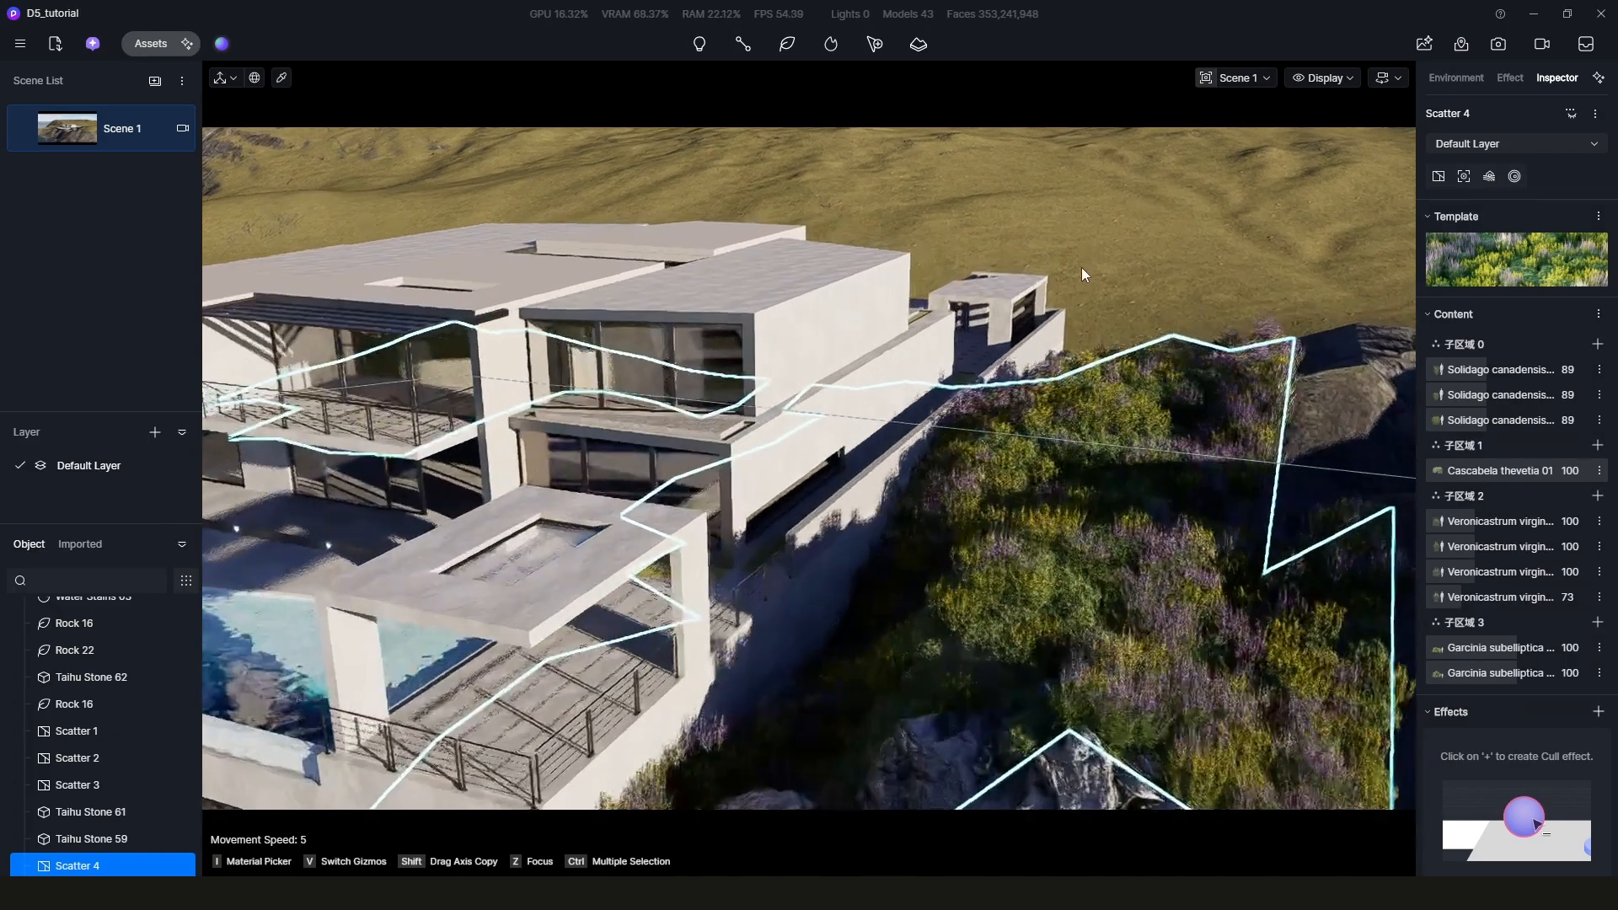
click(1132, 278)
scroll(1151, 310, down, 10)
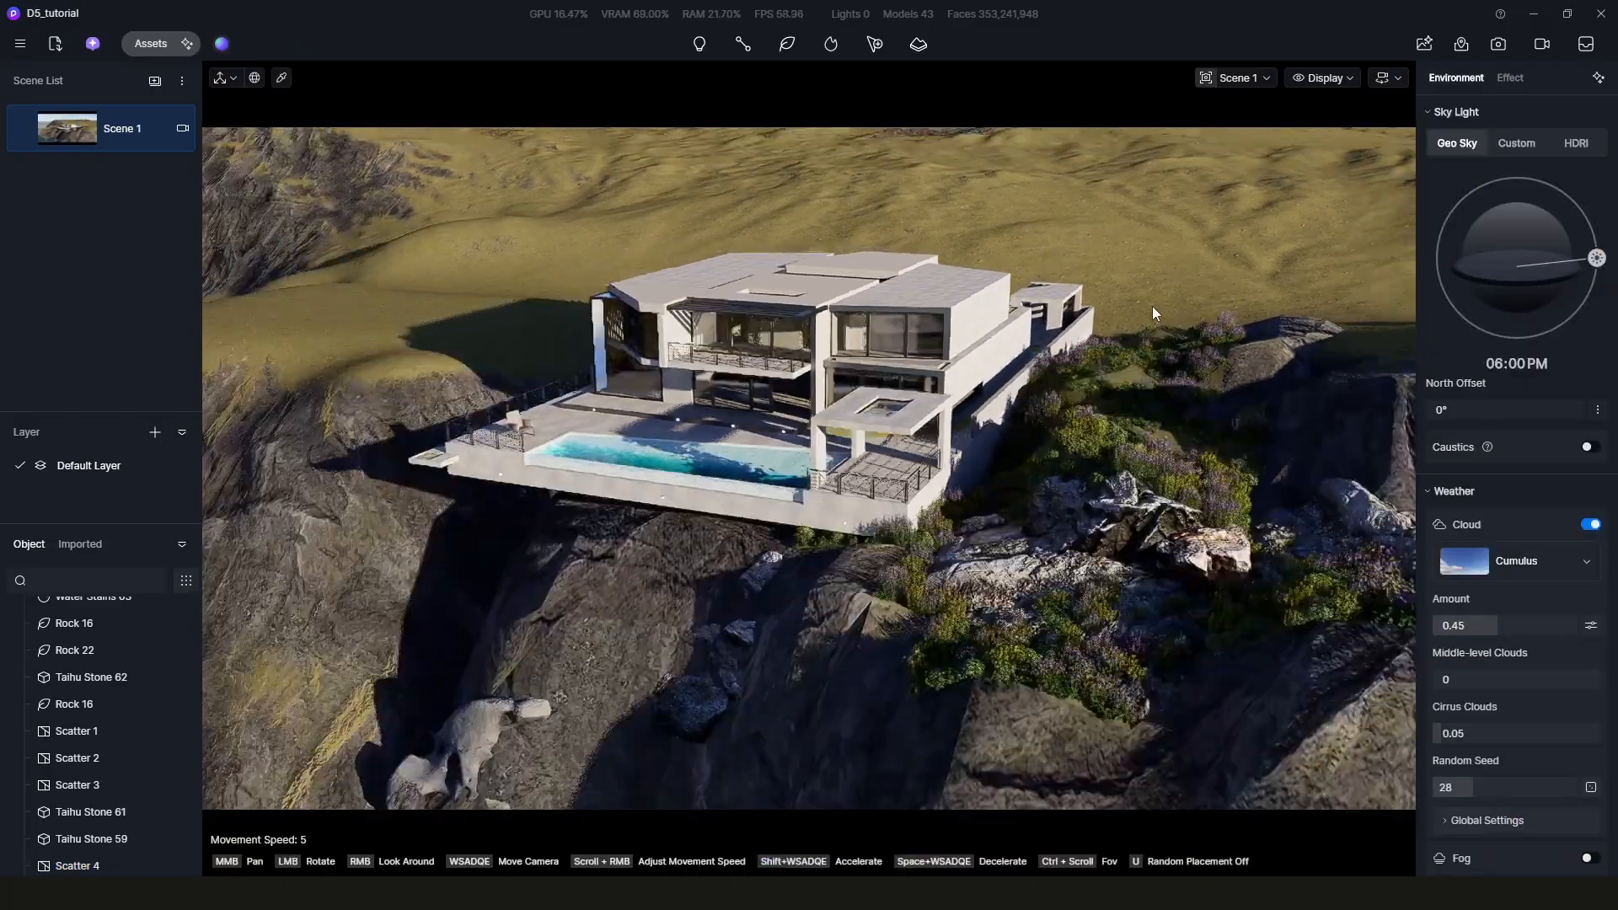
scroll(1151, 310, up, 8)
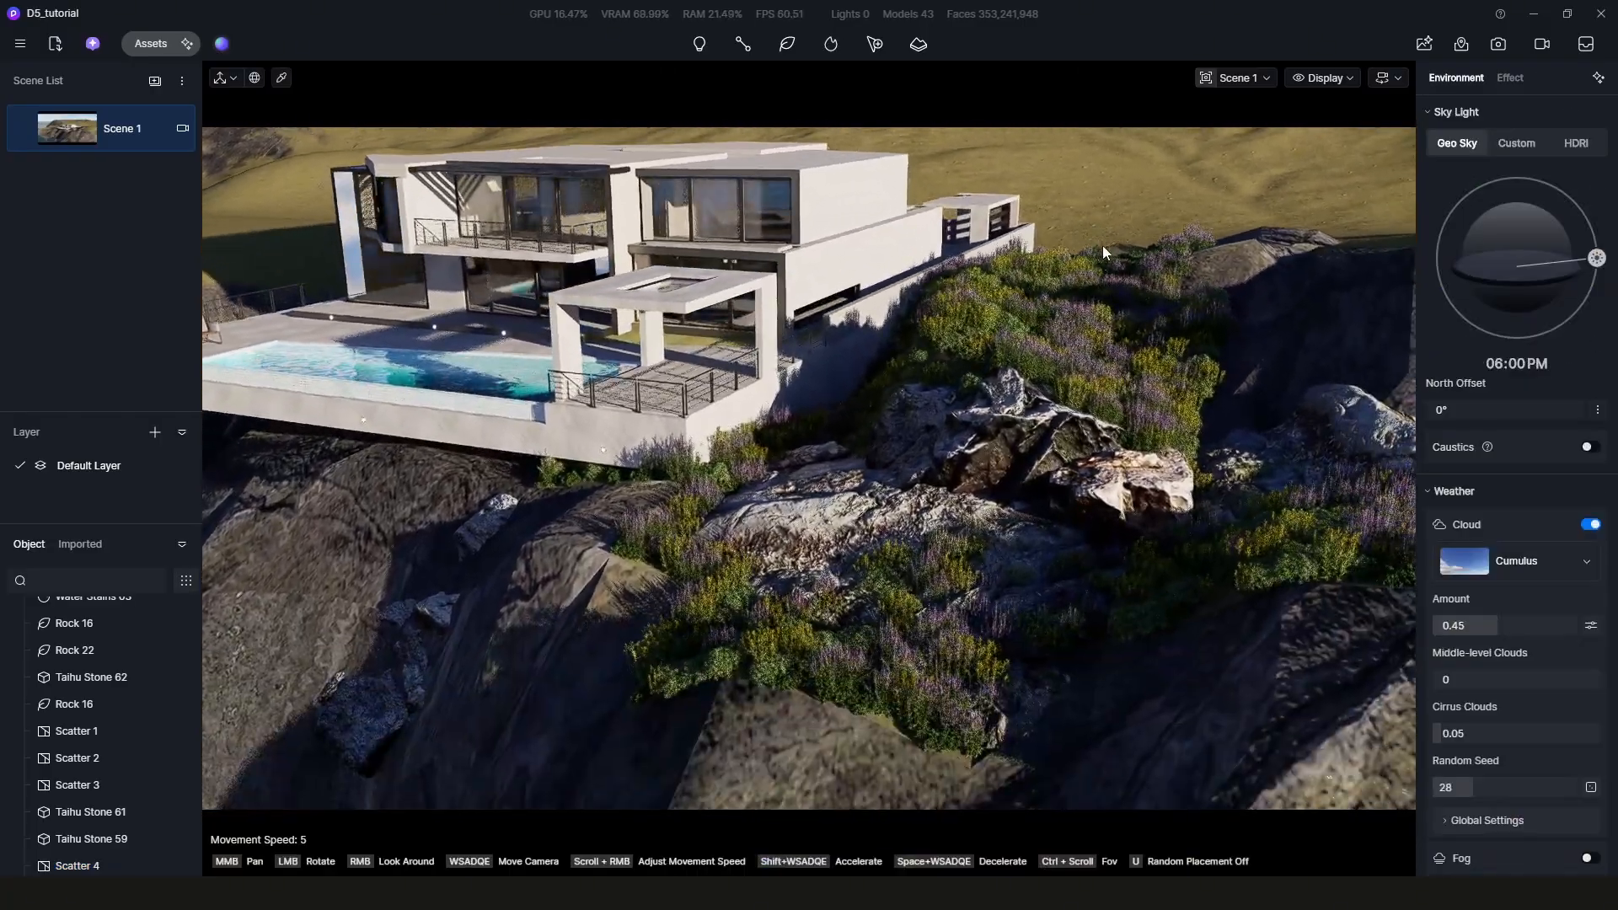
- Draw a linear nature path of many points winding across the grassy hills behind and around the house
drag(1102, 245, 1055, 316)
middle_drag(1114, 357, 1061, 396)
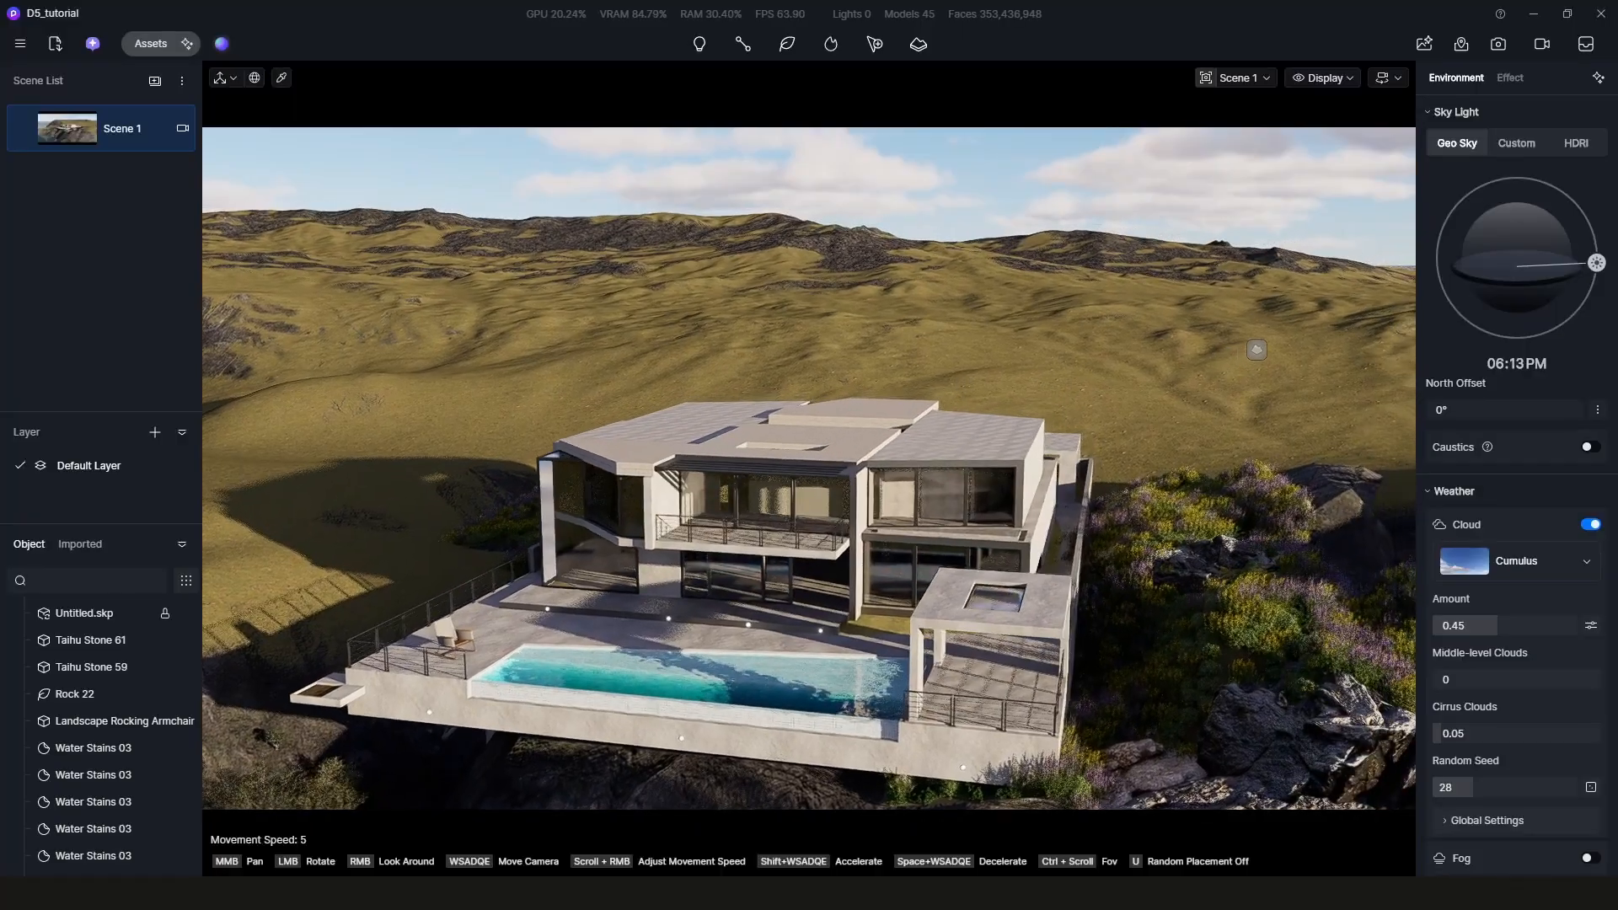
drag(1012, 354, 957, 371)
click(752, 47)
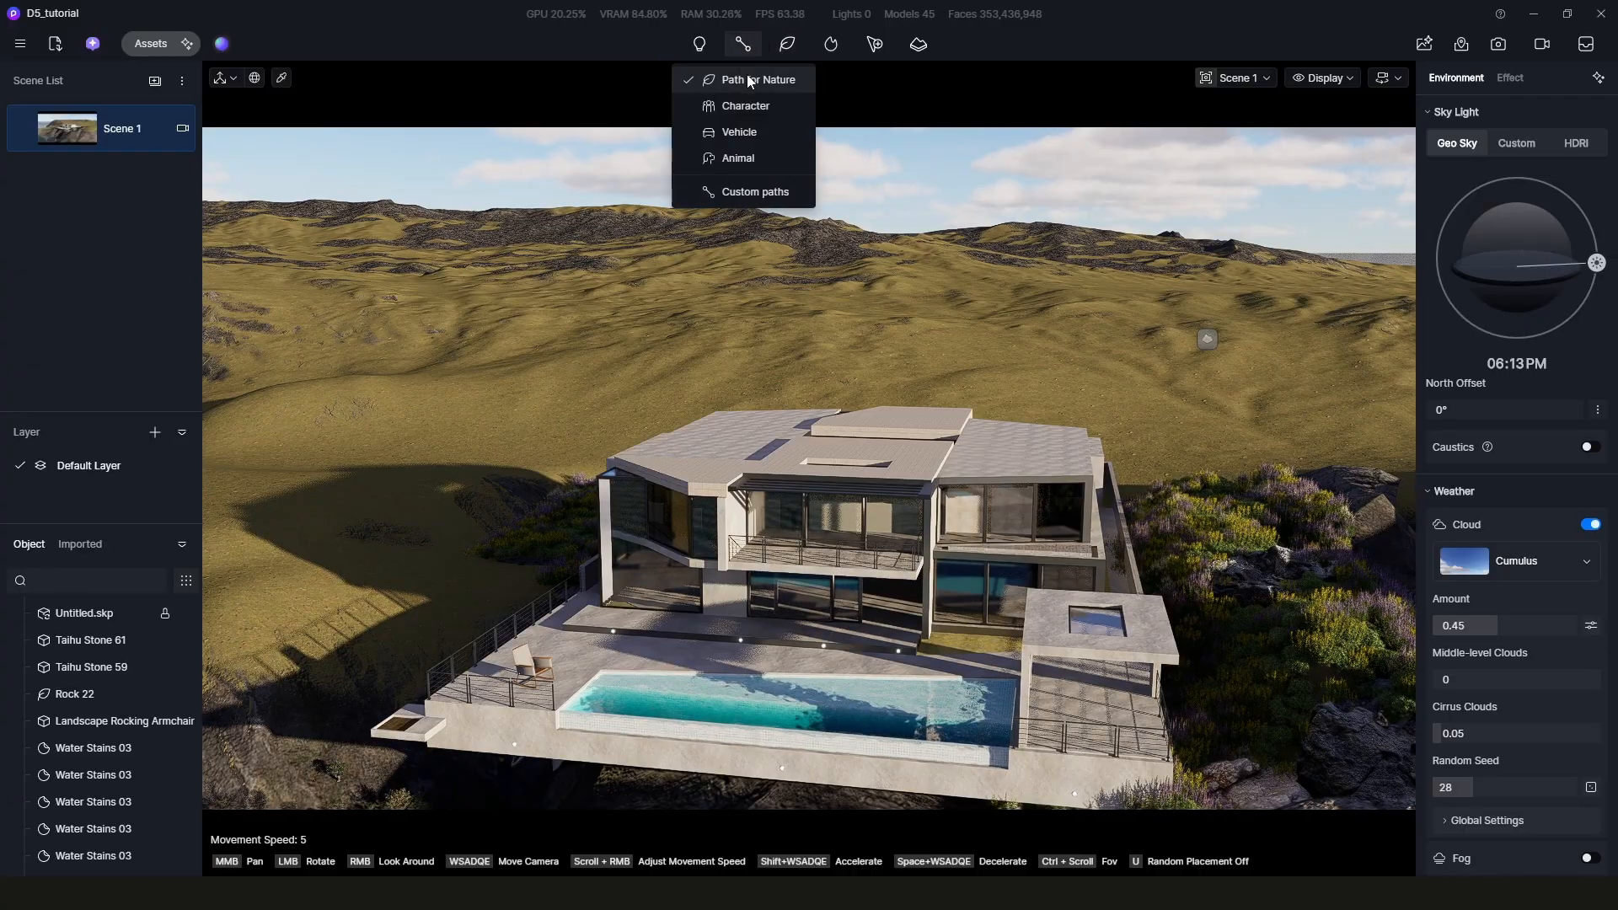
click(741, 81)
scroll(697, 239, down, 3)
scroll(720, 373, up, 5)
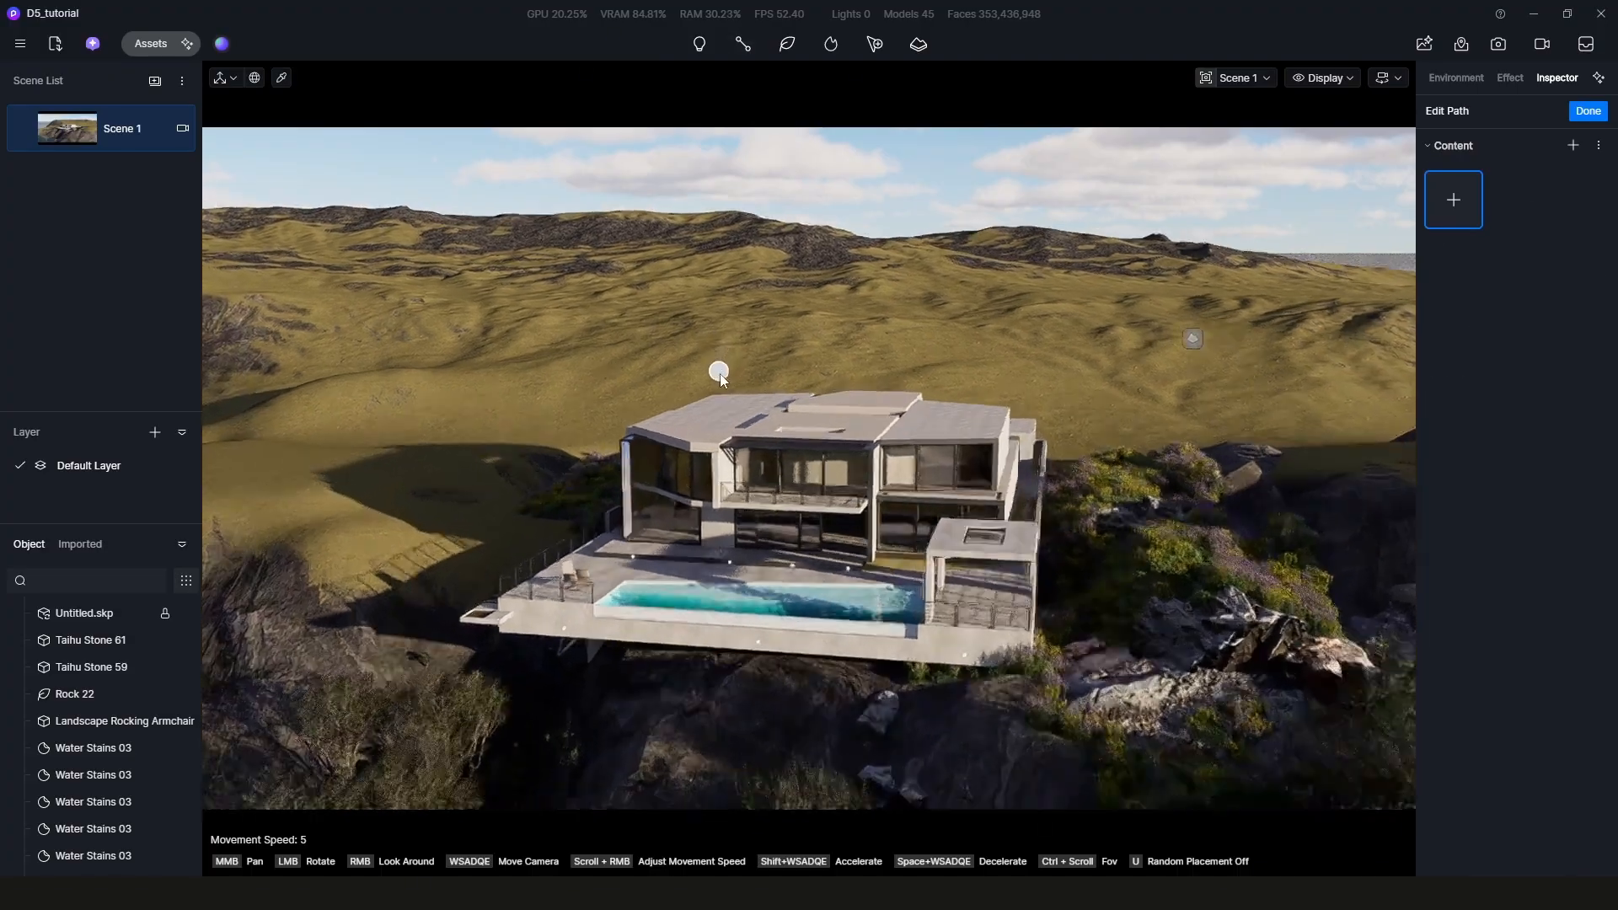
scroll(801, 379, down, 5)
middle_drag(802, 384, 802, 448)
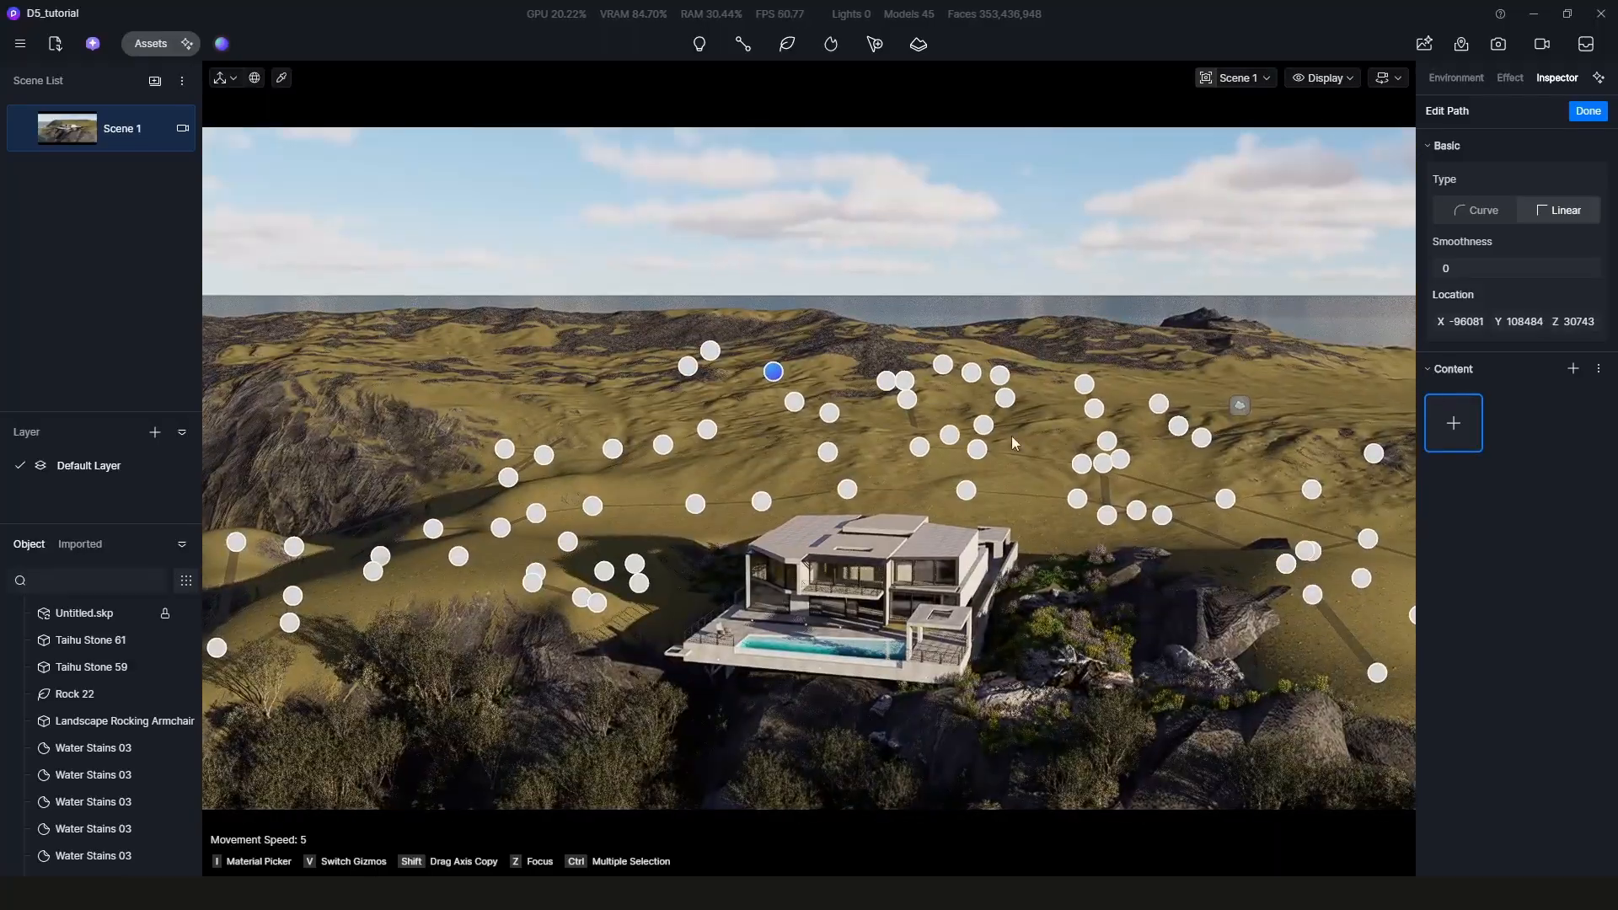
- Add the broadleaf tree Olea europaea 10 to the nature path's content
click(1444, 433)
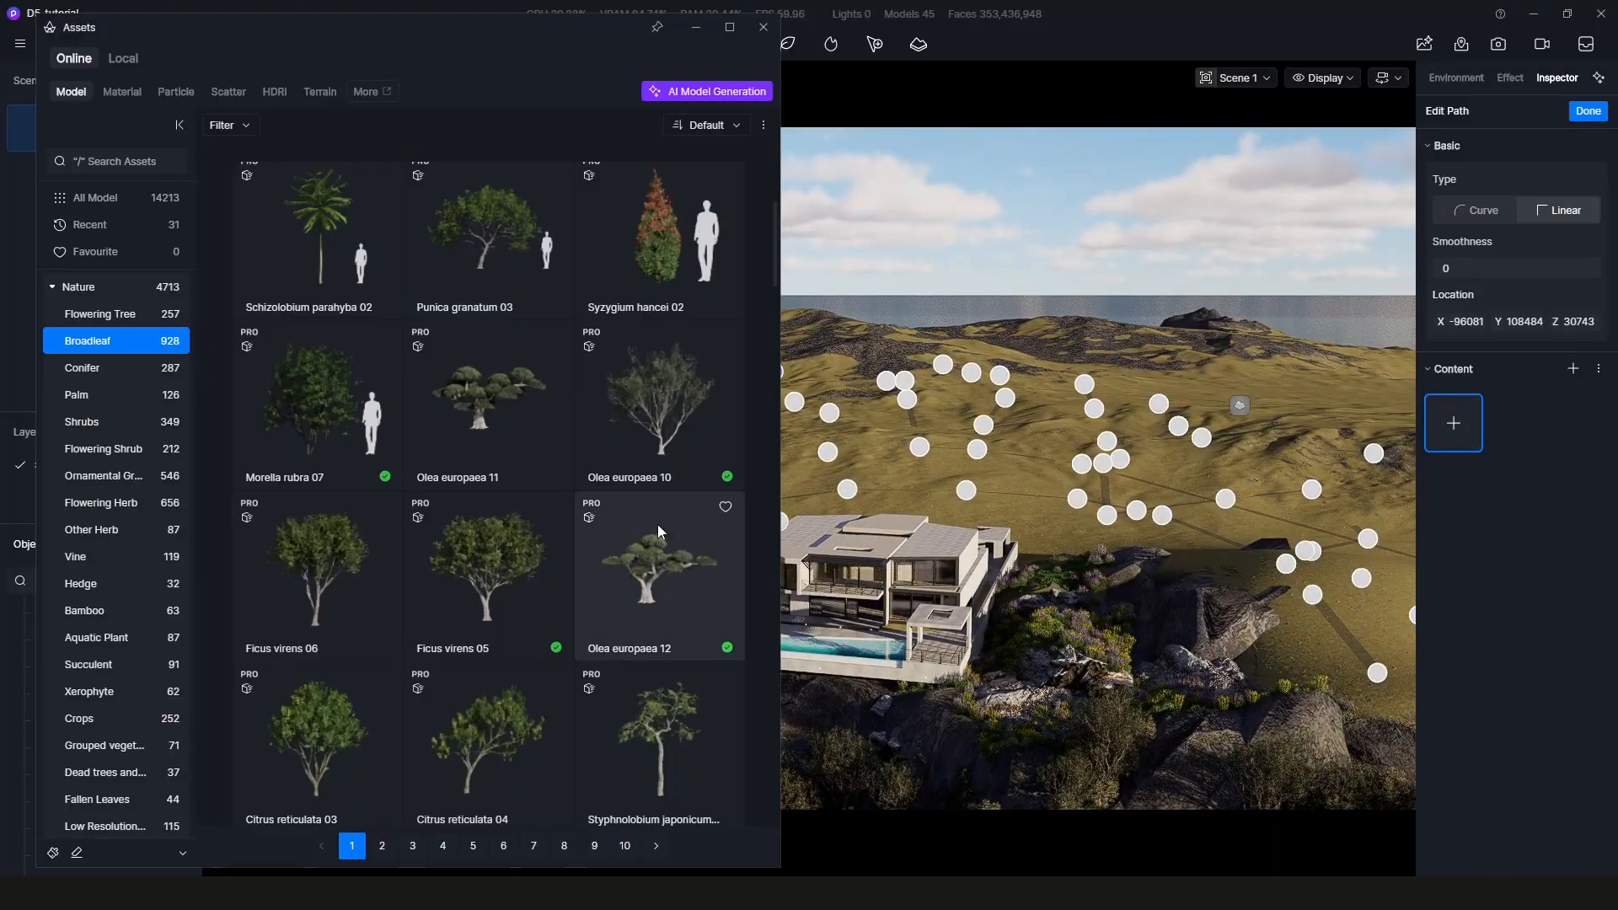
click(677, 457)
key(s)
key(a)
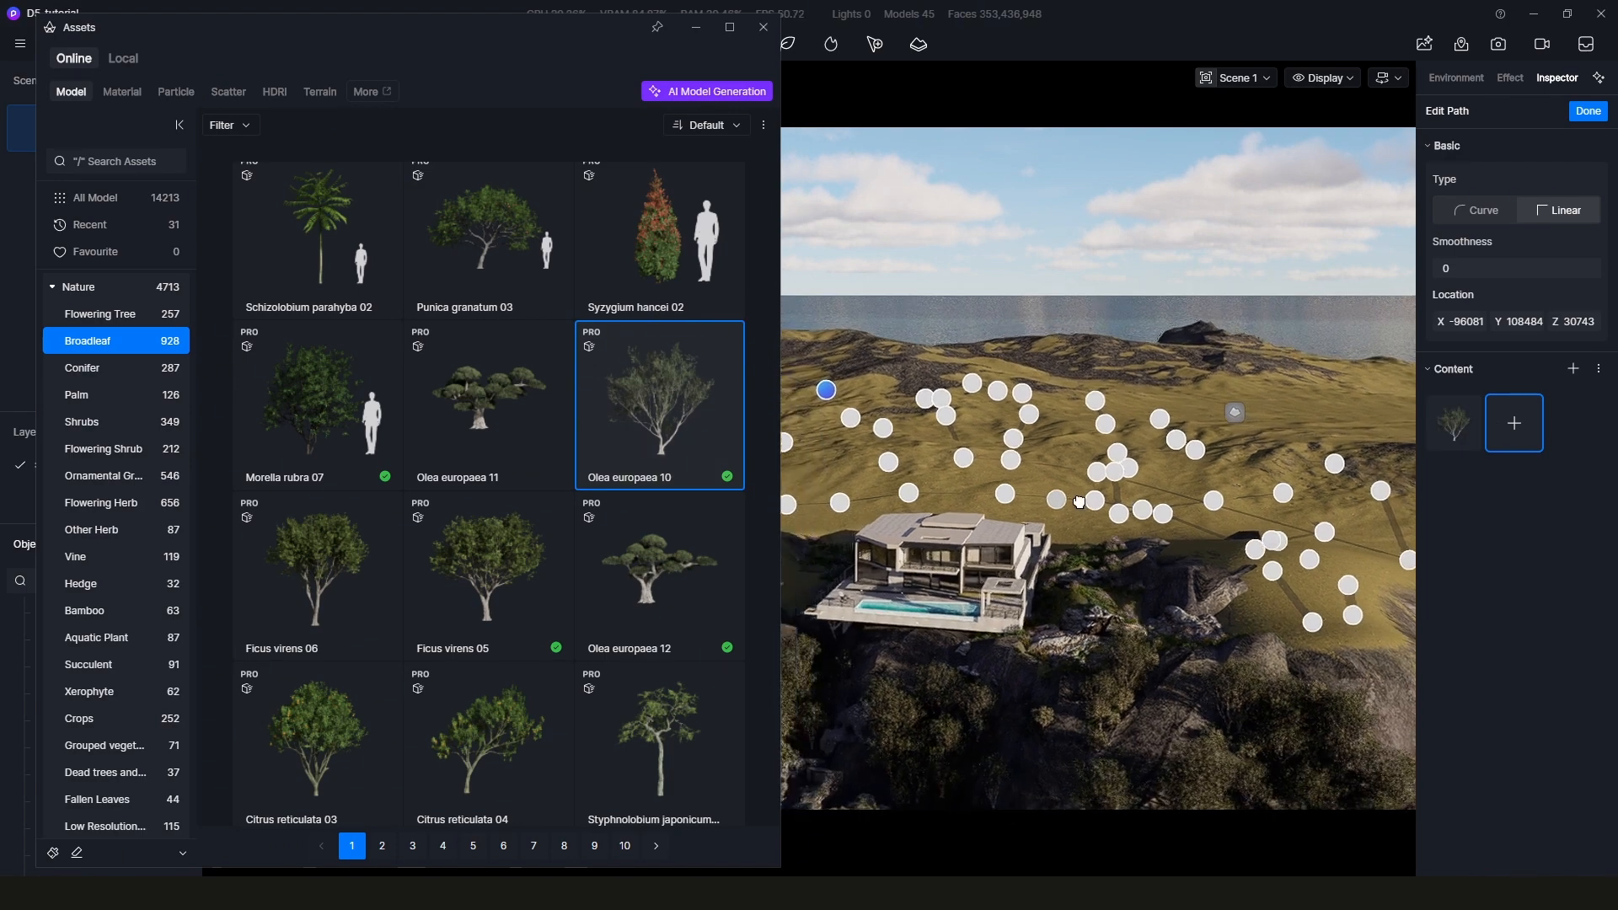
scroll(1110, 494, up, 10)
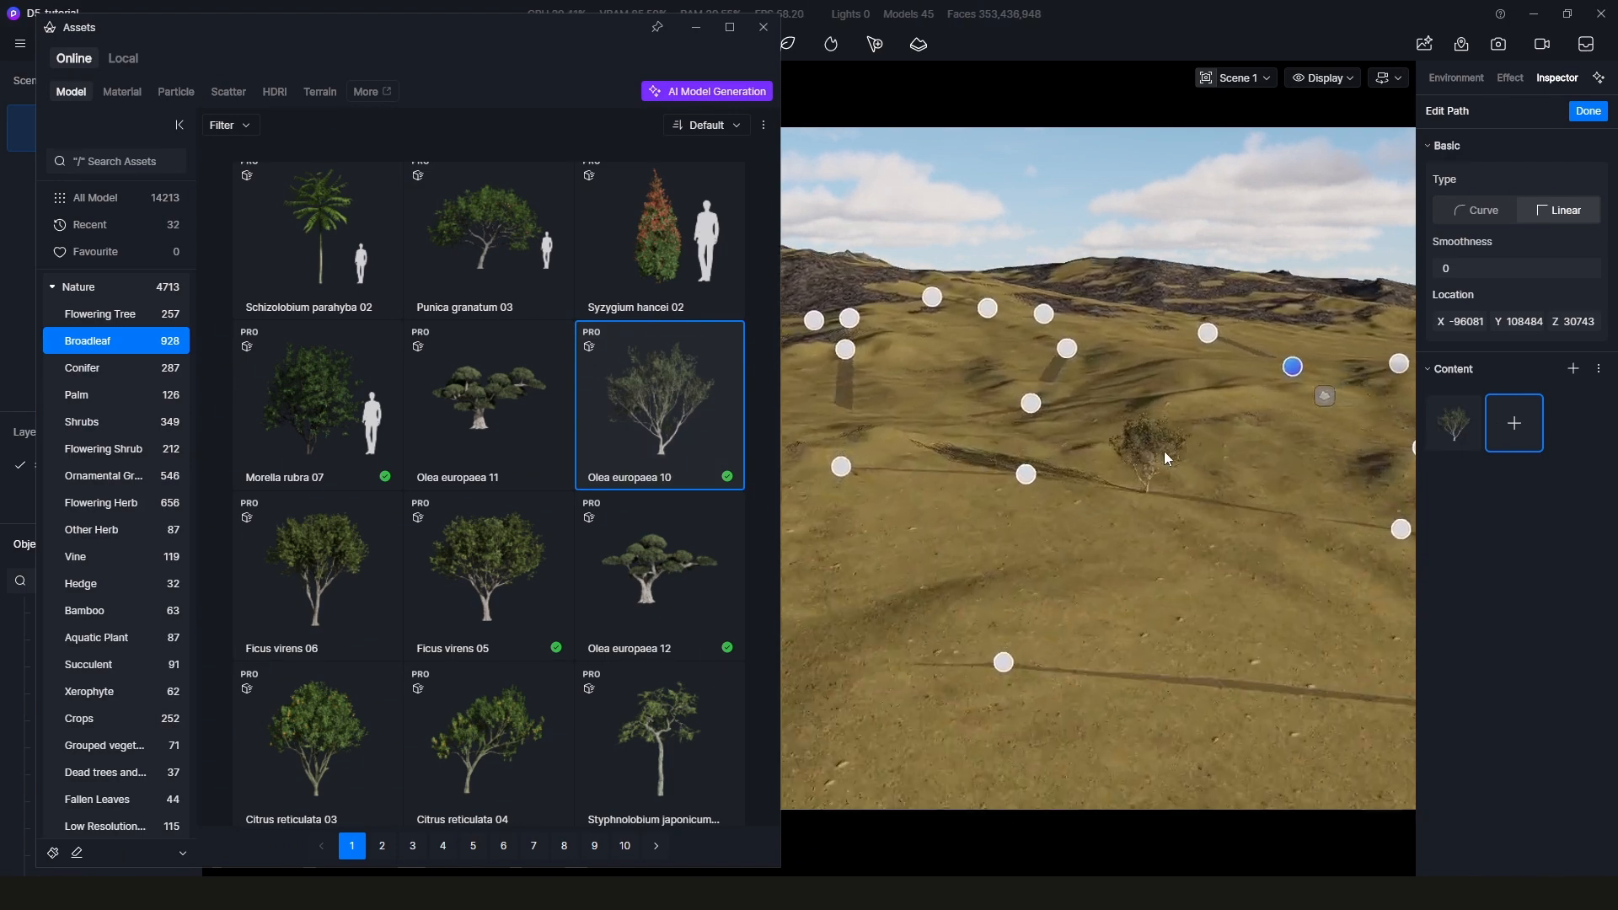
scroll(1126, 507, down, 5)
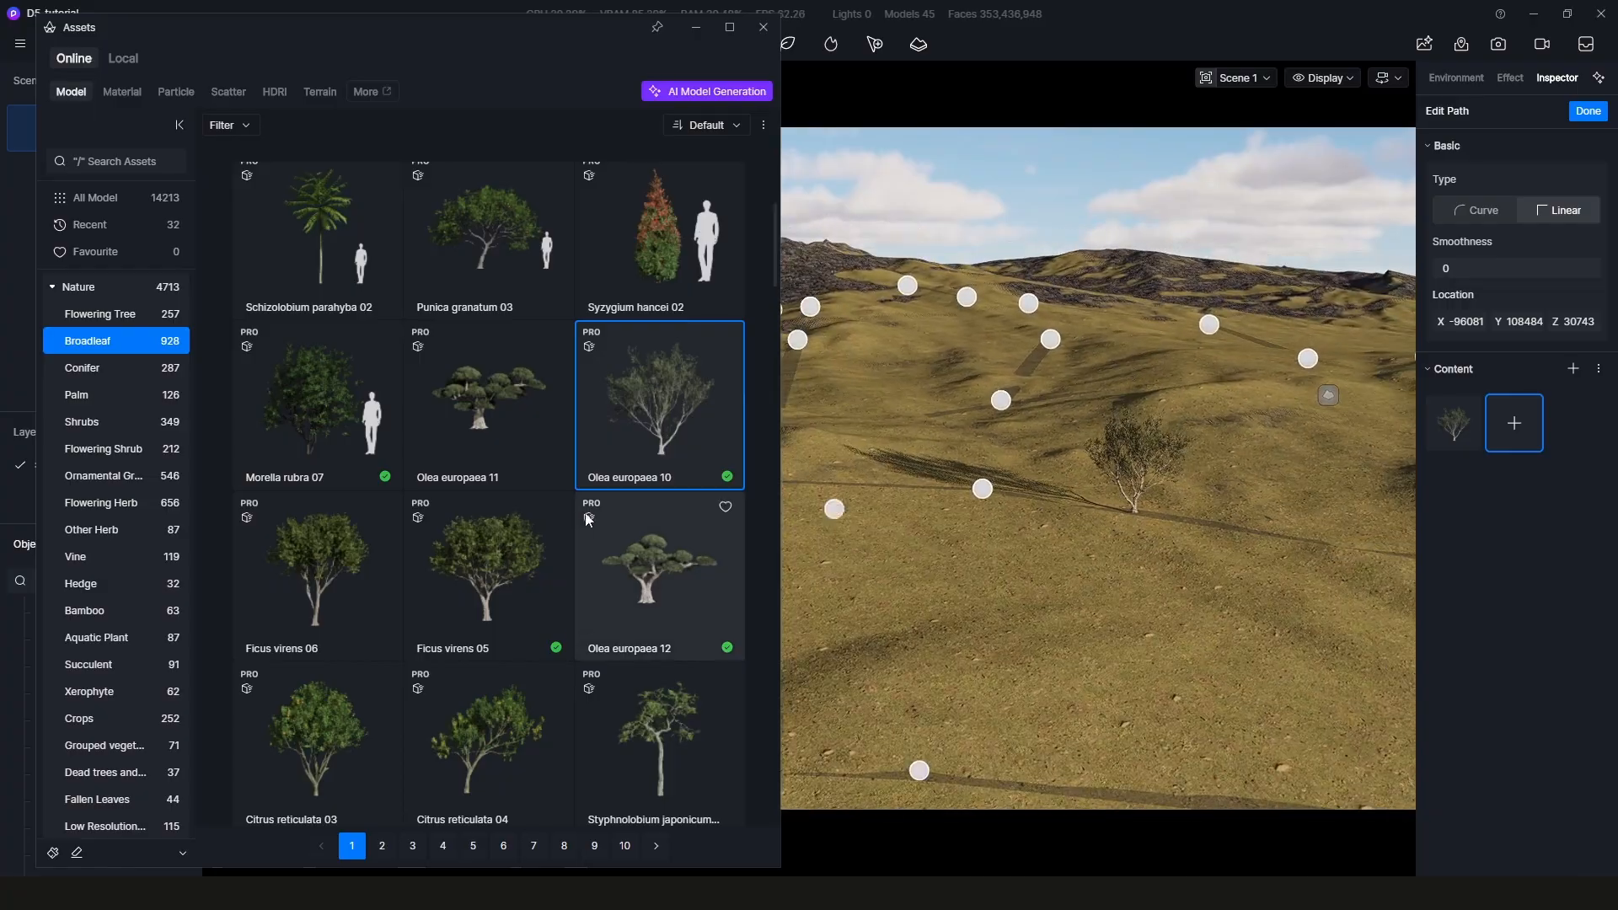
scroll(576, 517, down, 3)
scroll(578, 518, up, 2)
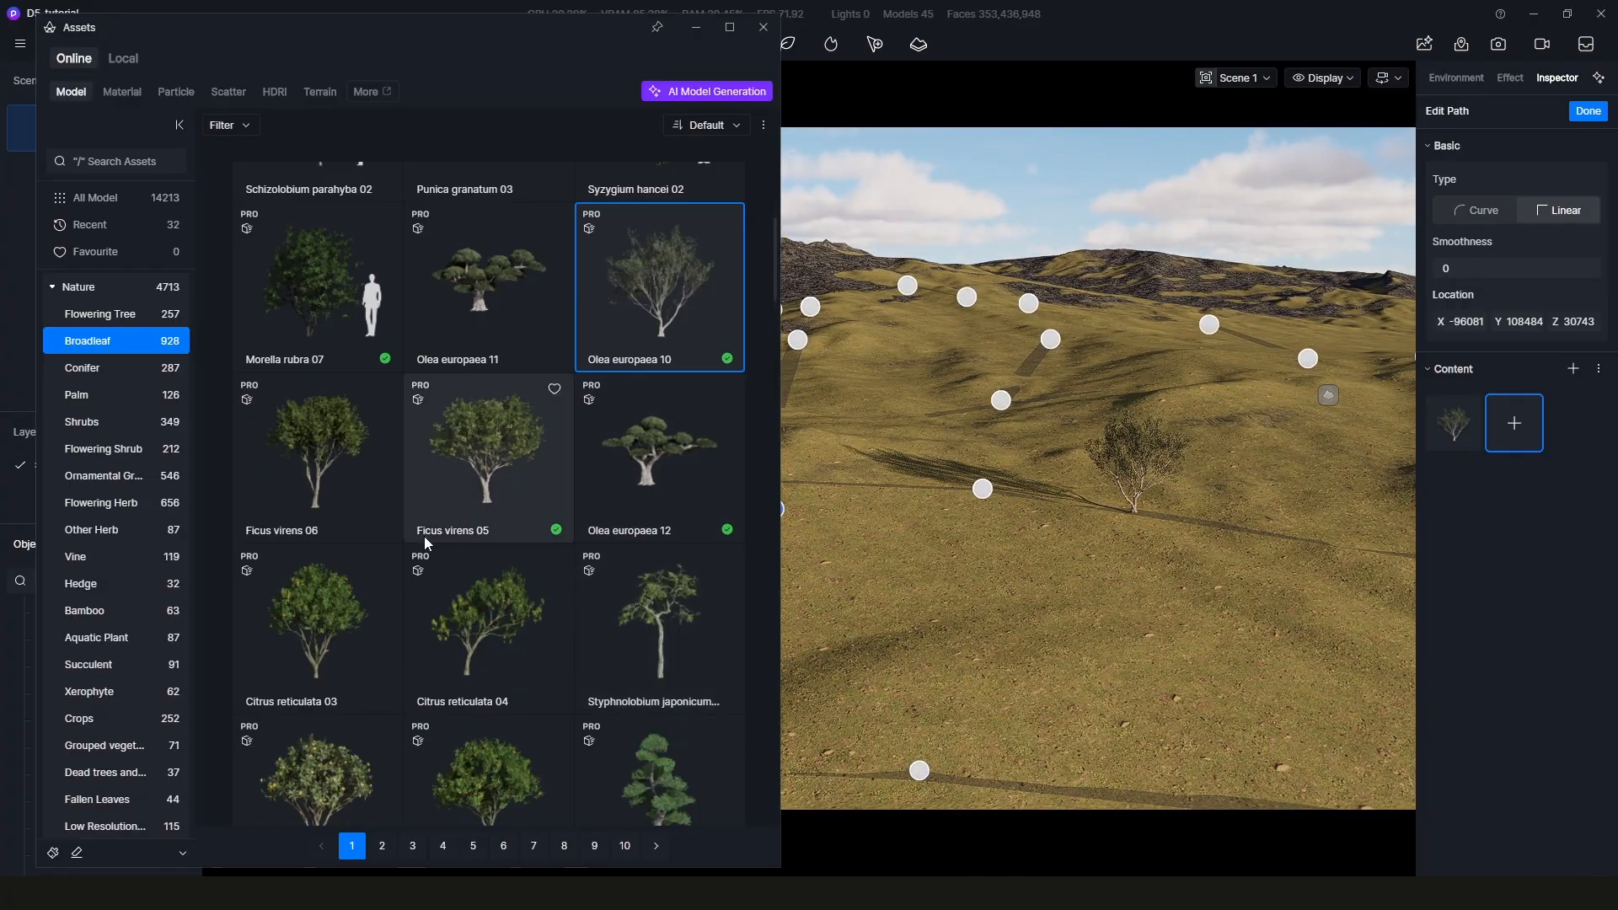
- Add the broadleaf trees Ficus virens 05 and Ulmus pumila 08 to the nature path's content
click(488, 506)
scroll(937, 538, down, 8)
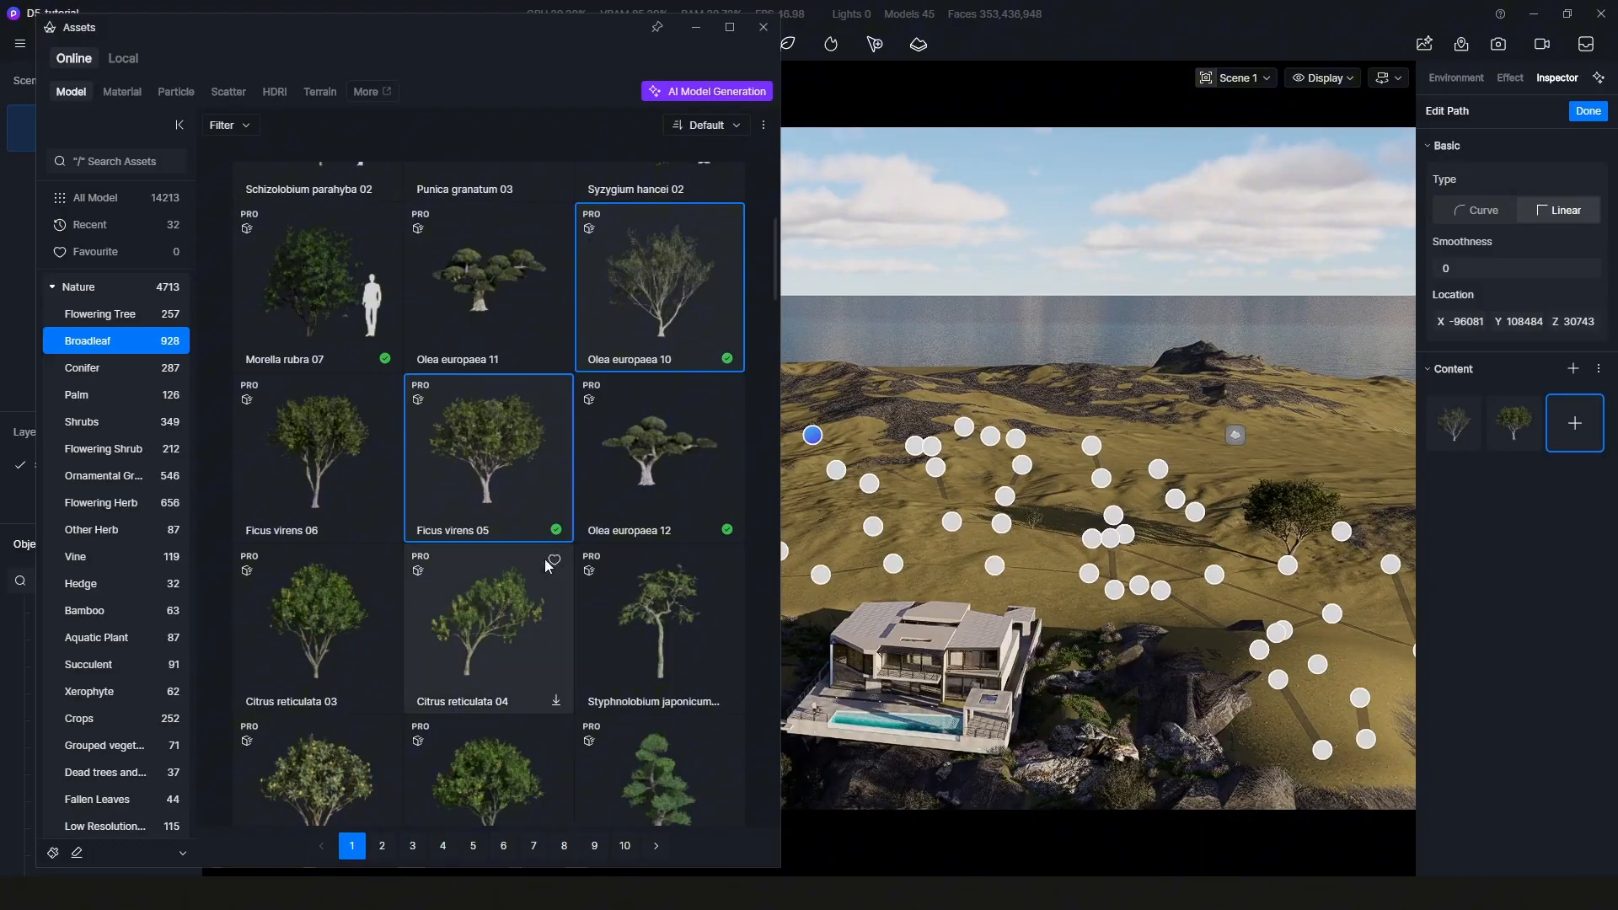
scroll(635, 587, down, 6)
click(637, 573)
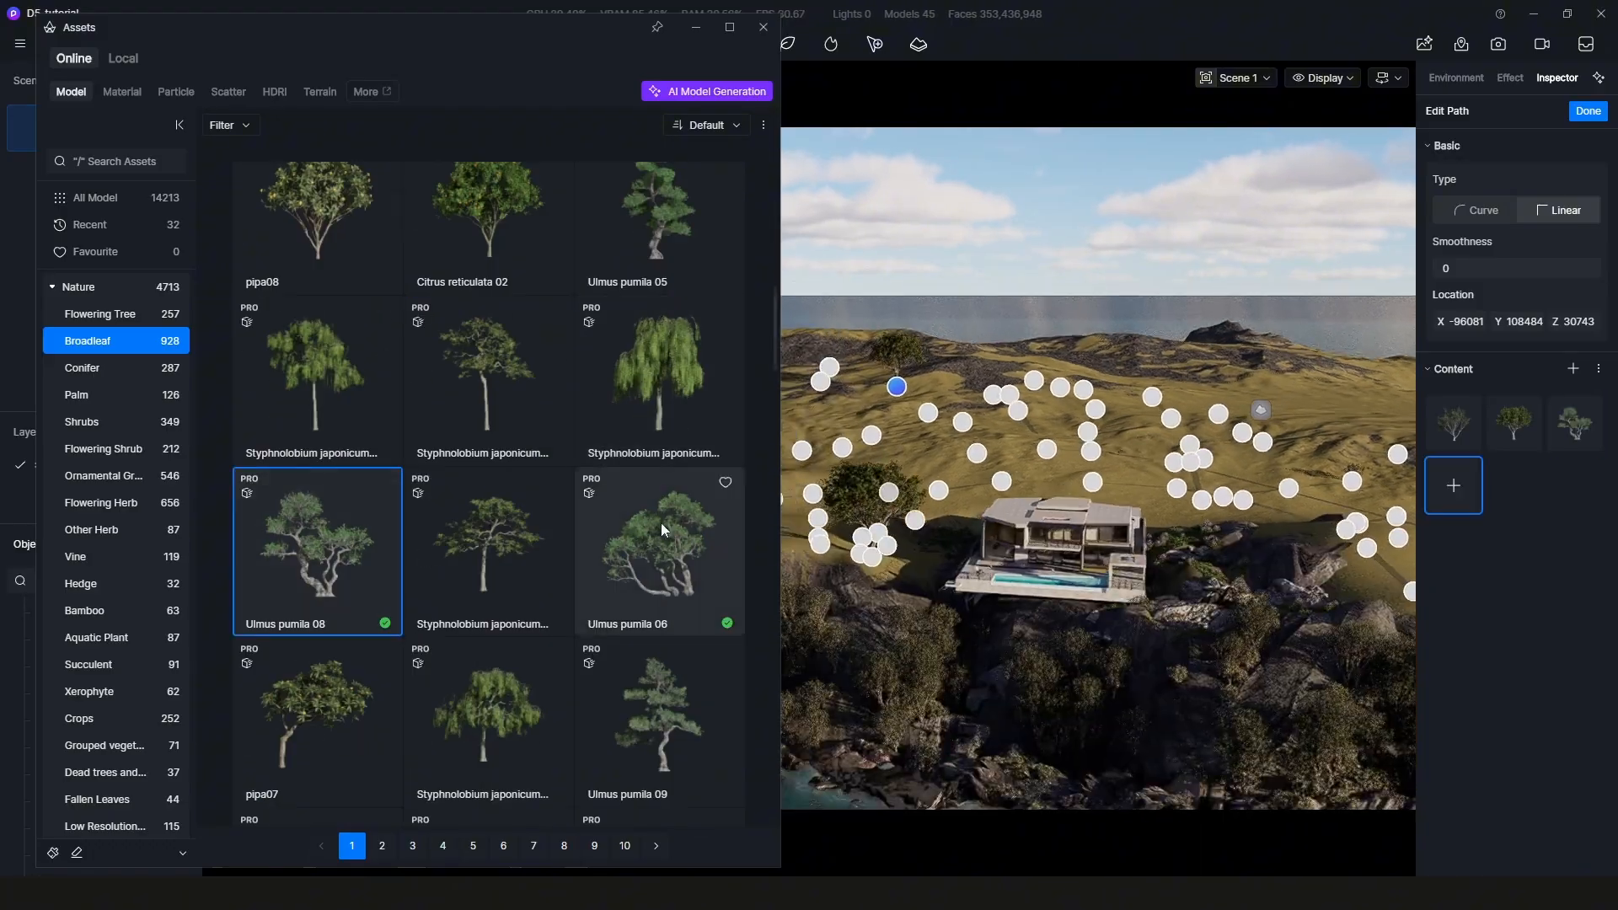
- Replace Ulmus pumila 08 in the path's content with Ligustrum sinense 03, Olea europaea 09 and Olea europaea 08
scroll(669, 534, down, 5)
click(659, 421)
click(317, 590)
click(300, 438)
click(1561, 410)
scroll(1037, 404, up, 5)
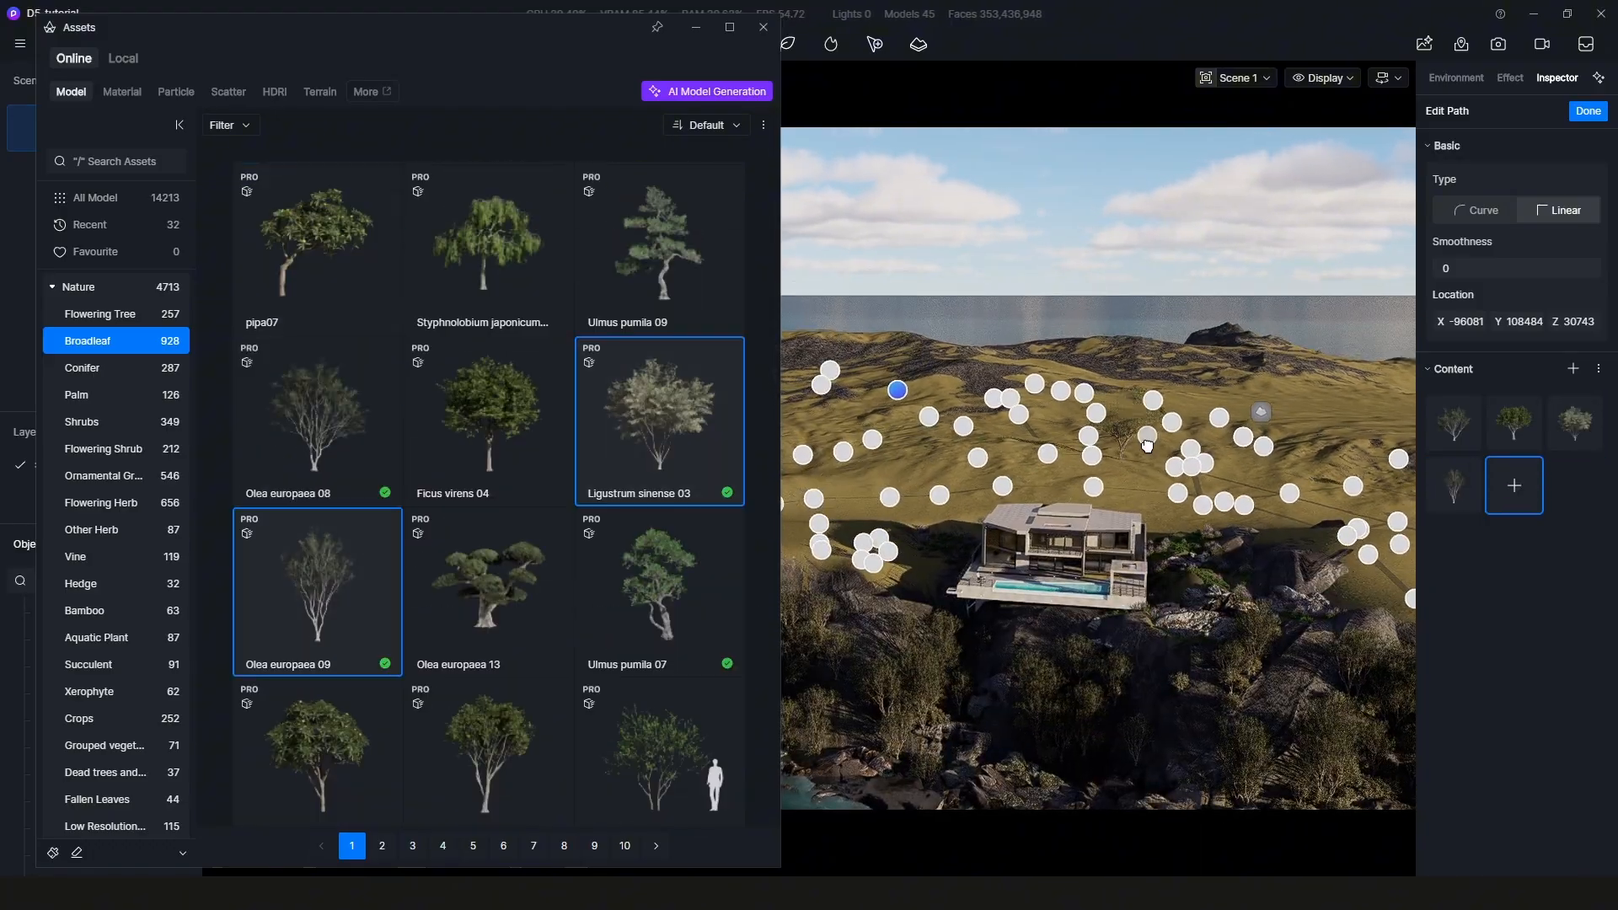
click(324, 439)
middle_drag(1121, 506, 1084, 513)
click(1138, 511)
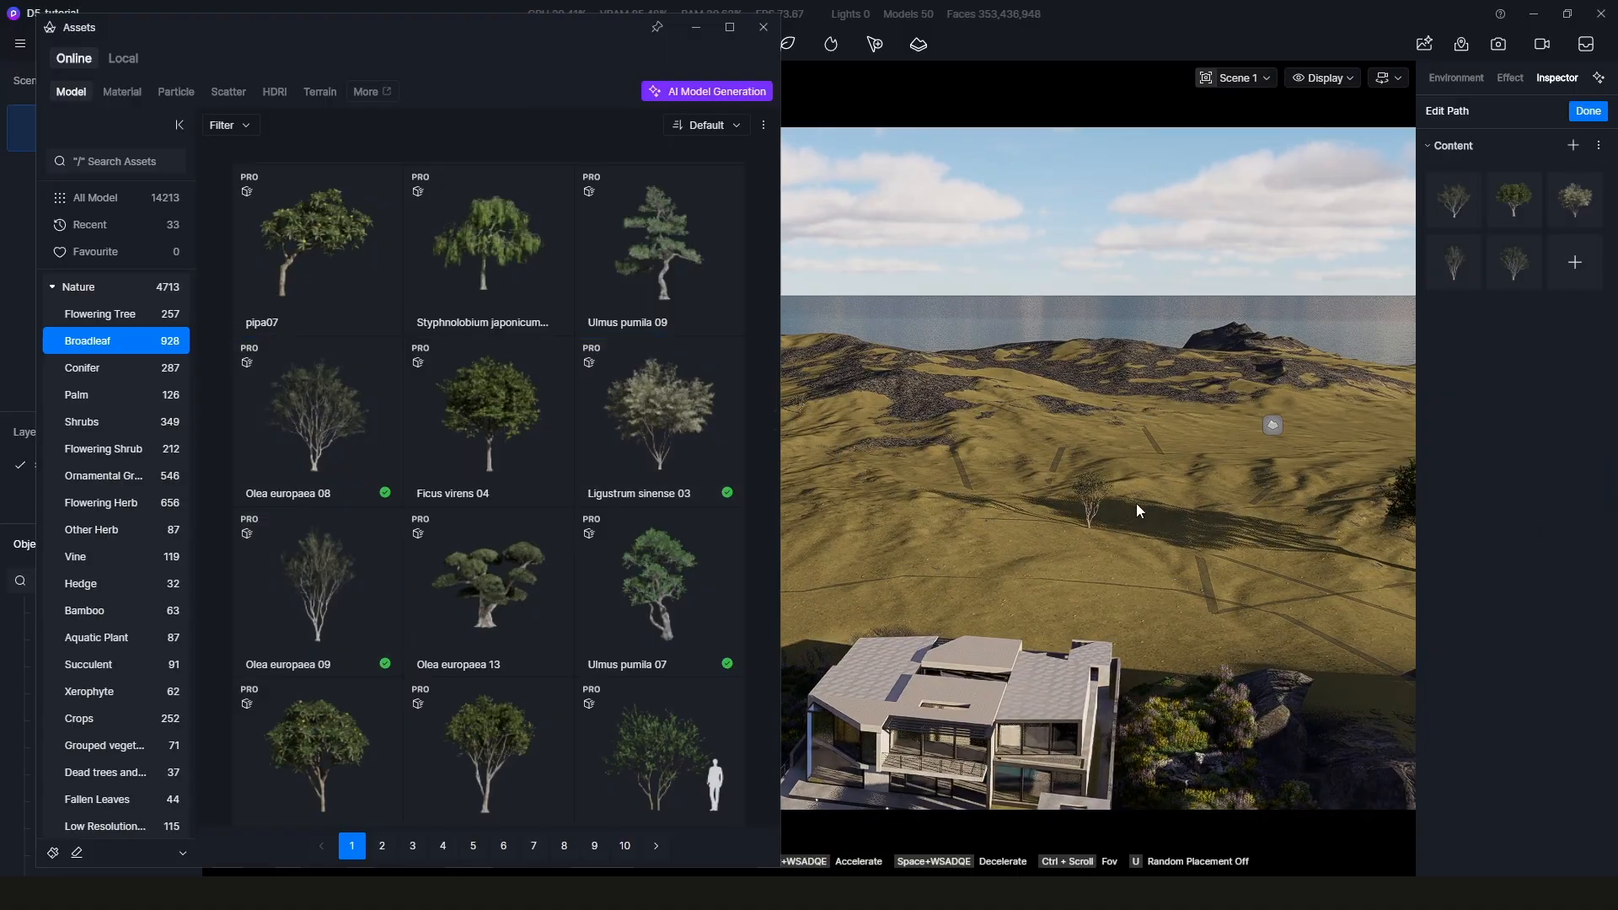
- Finish the vegetation path and set its density to 100 to fill the hills behind the house with trees
click(701, 32)
scroll(1134, 454, up, 4)
key(Escape)
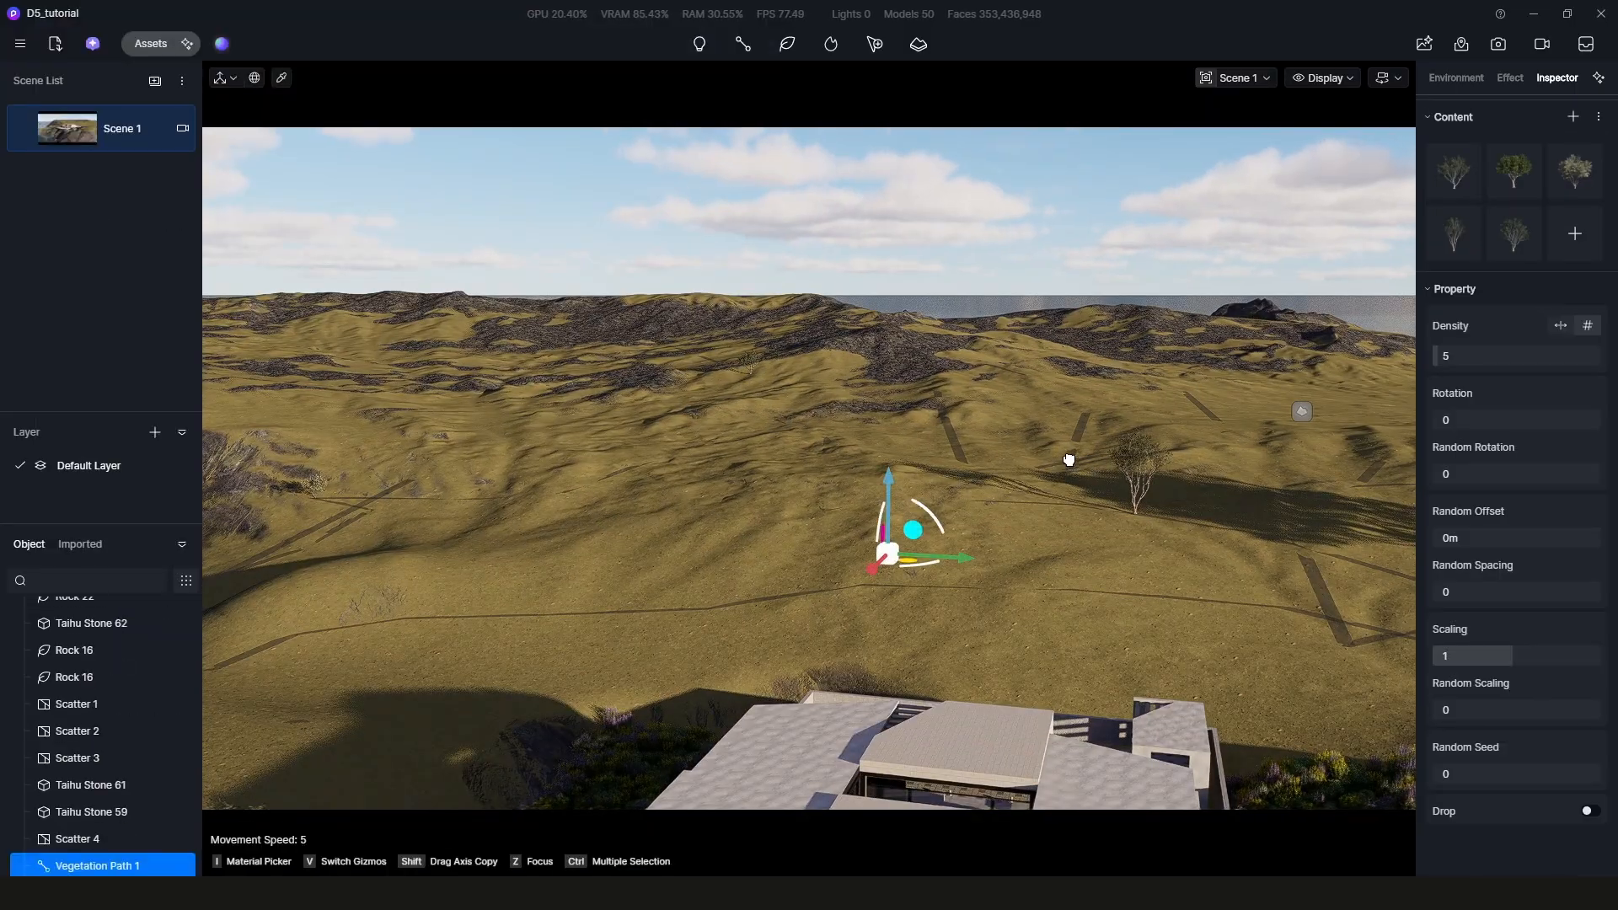
middle_drag(1069, 459, 1121, 463)
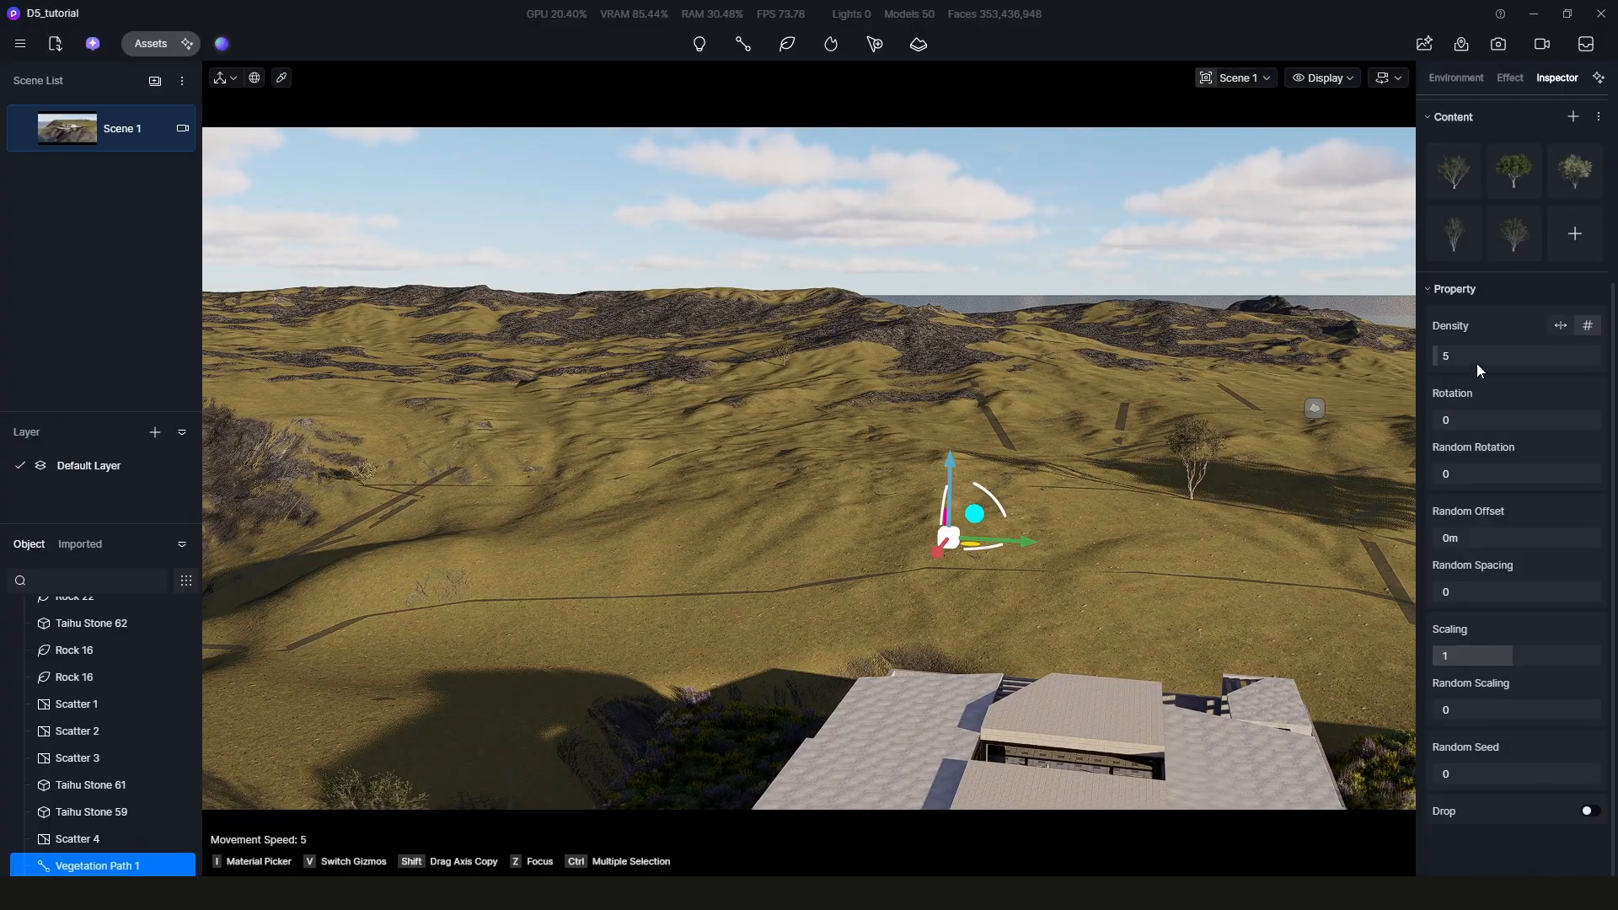
drag(1477, 360, 1601, 360)
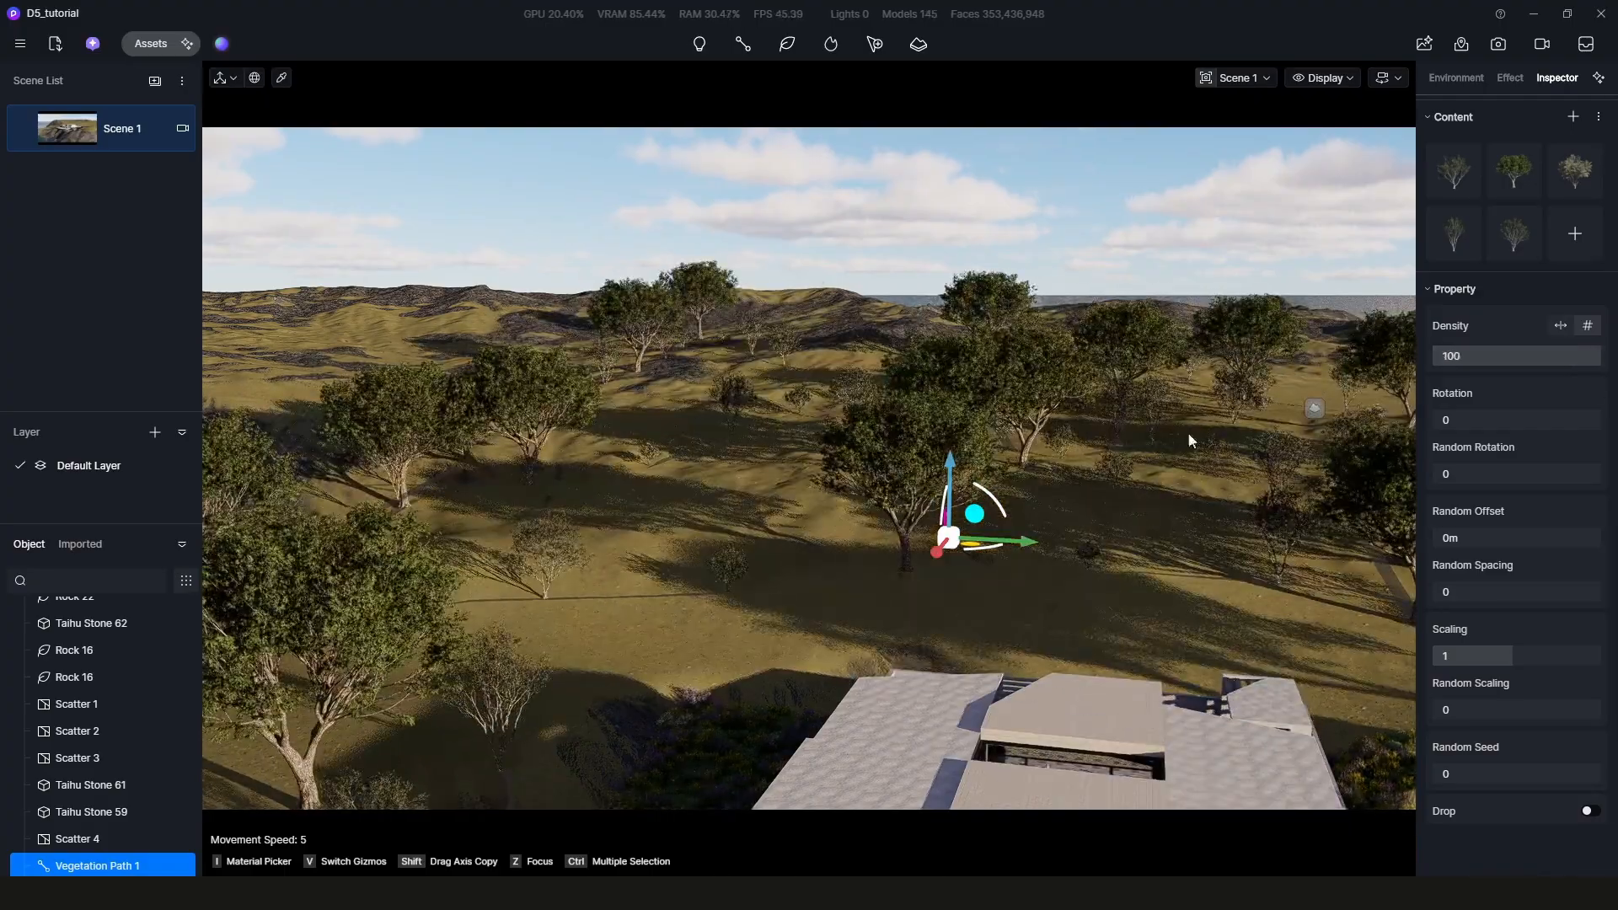
scroll(1119, 462, down, 6)
middle_drag(1065, 409, 1002, 341)
scroll(996, 346, up, 3)
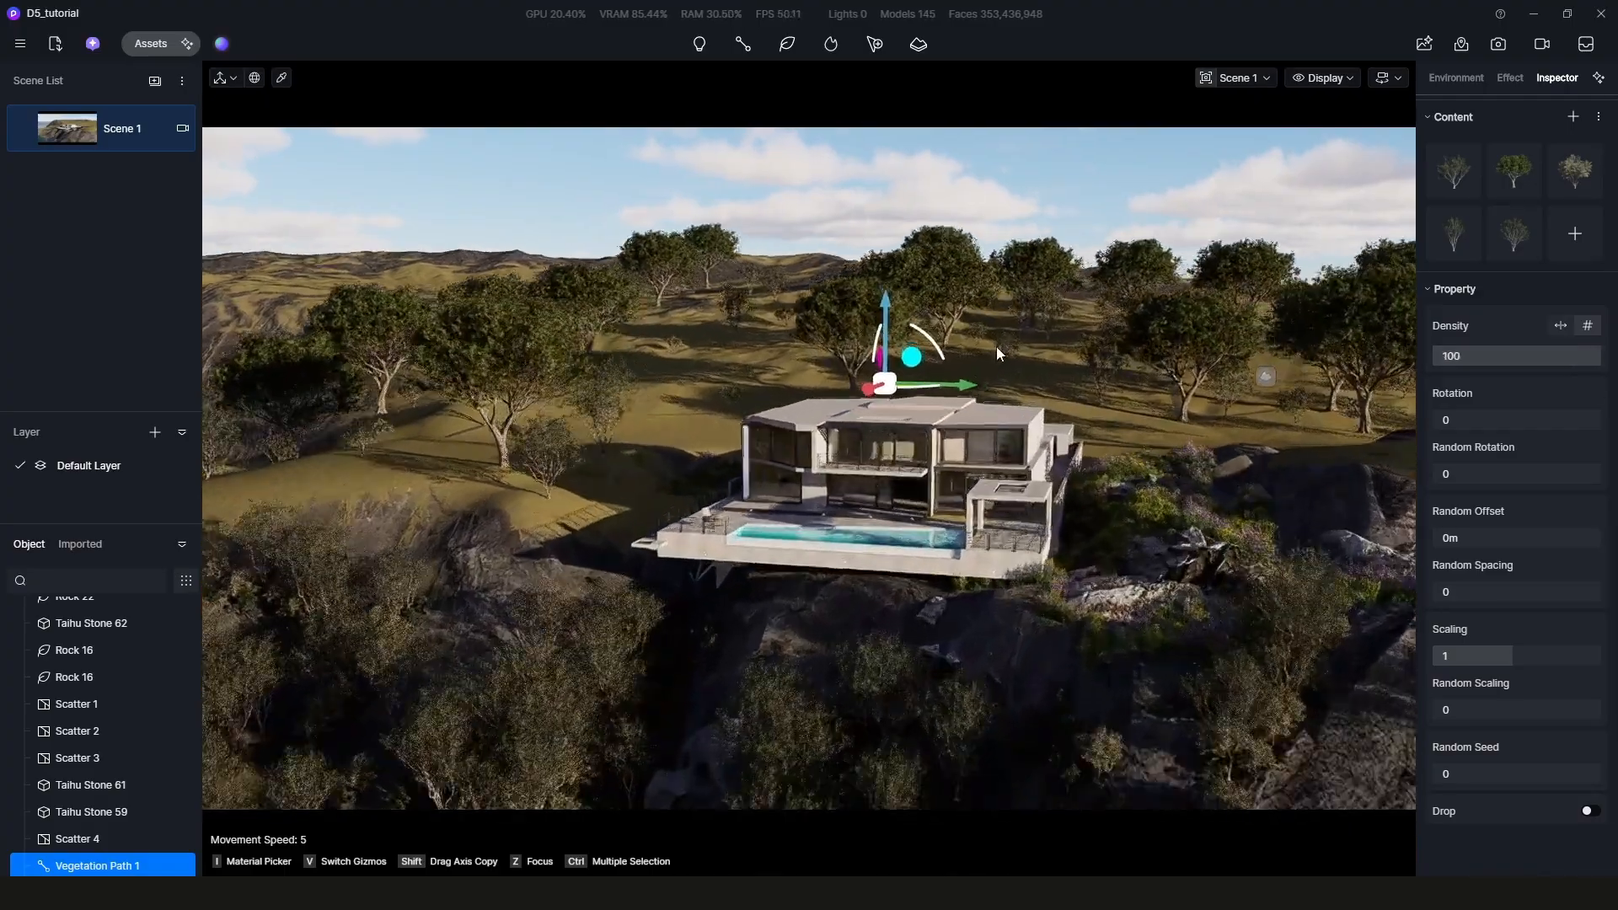
scroll(995, 347, up, 3)
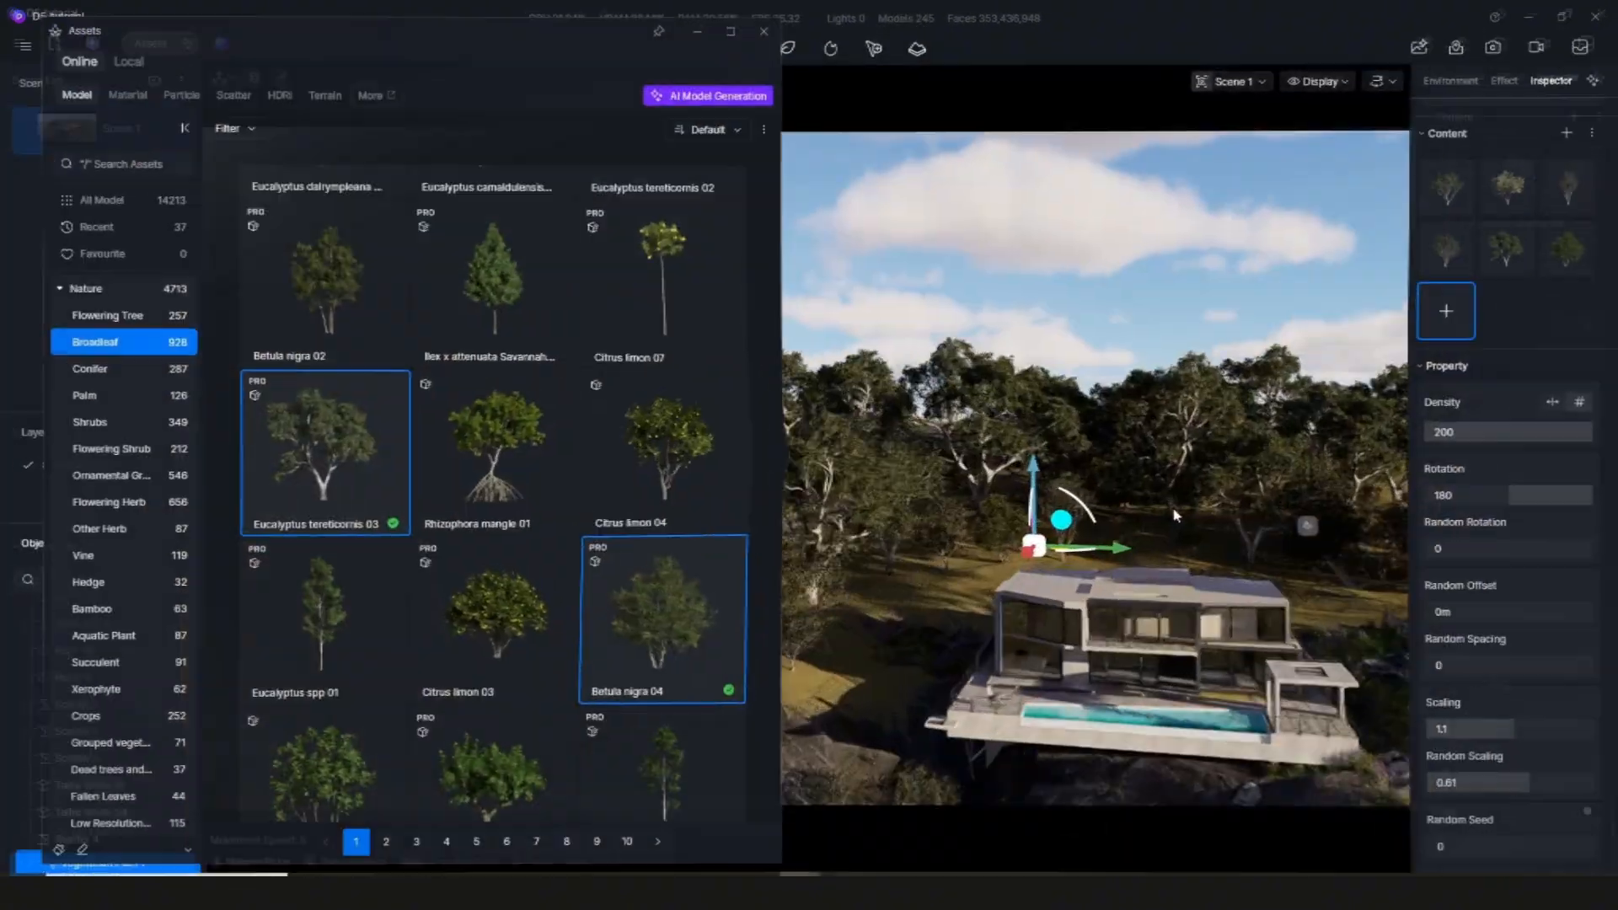
- Set the vegetation path's scaling to 0.79 and its density to 100
drag(1489, 656, 1506, 647)
drag(1539, 363, 1589, 372)
scroll(1208, 519, down, 3)
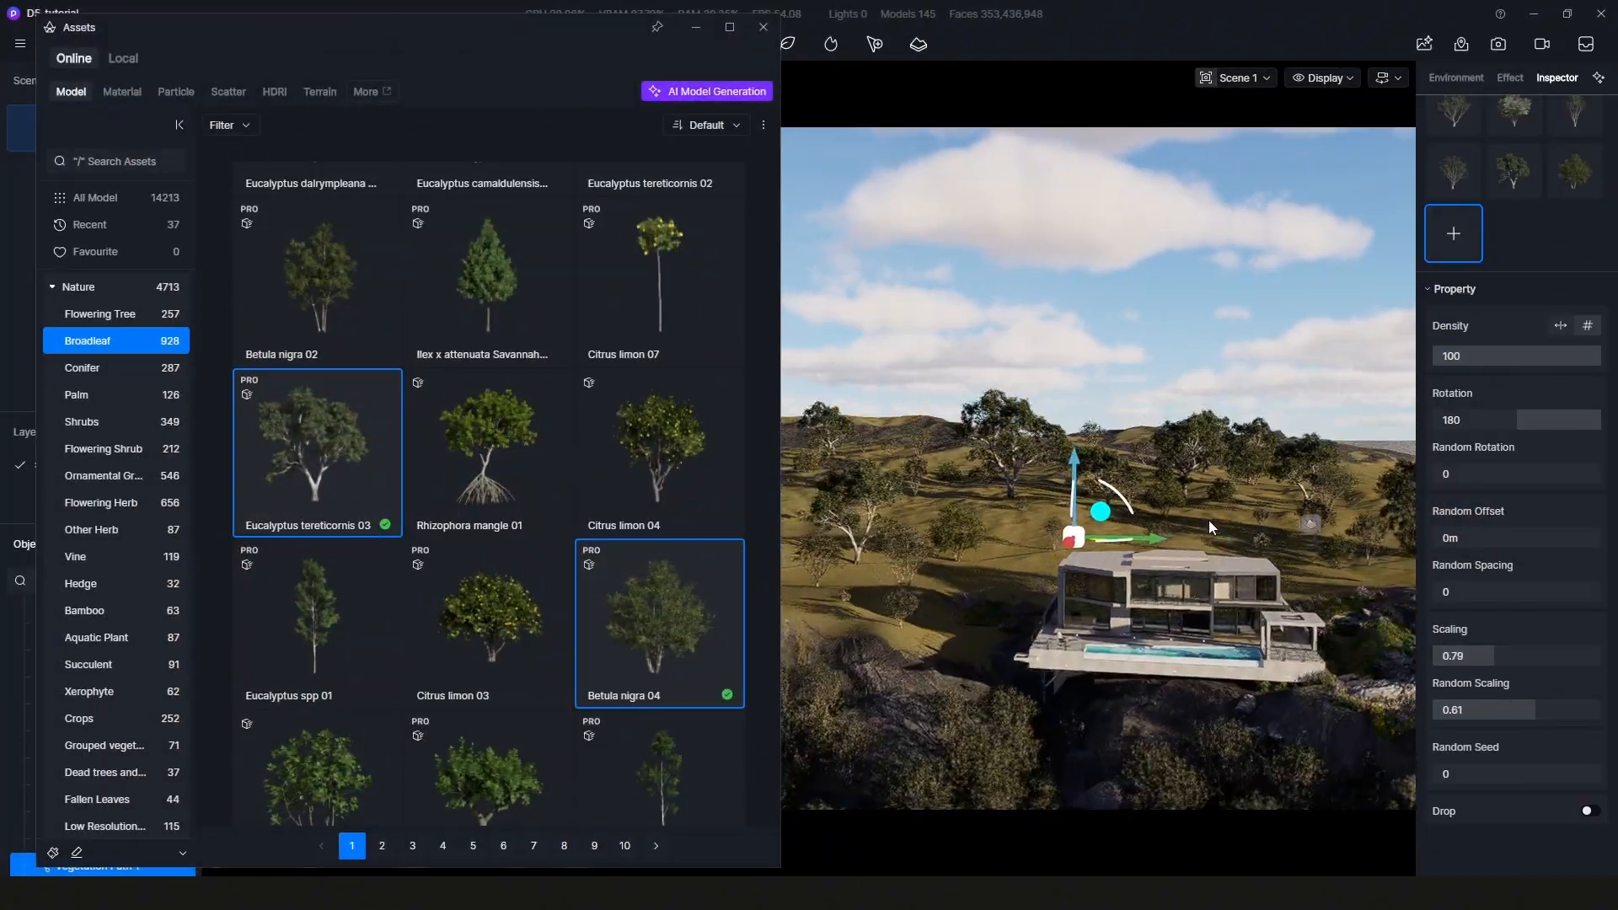
mouse_move(1209, 519)
right_down()
mouse_move(1222, 527)
mouse_move(1210, 508)
right_up()
scroll(1210, 508, up, 3)
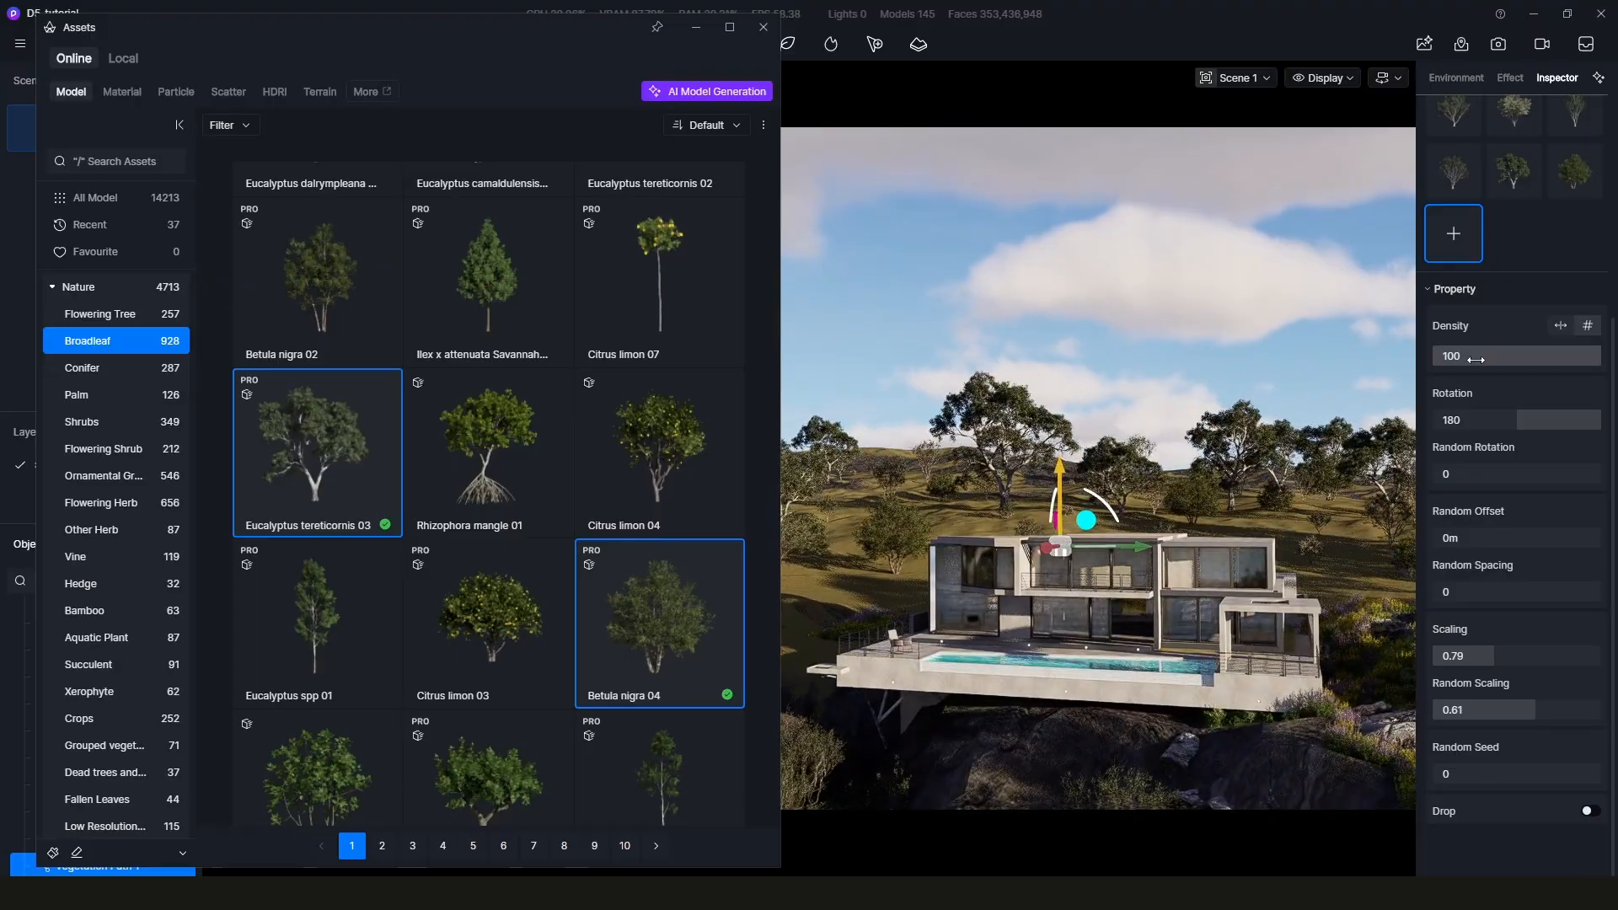
- Set the vegetation path's density to 120 and its scaling to 0.95
text(120)
key(Return)
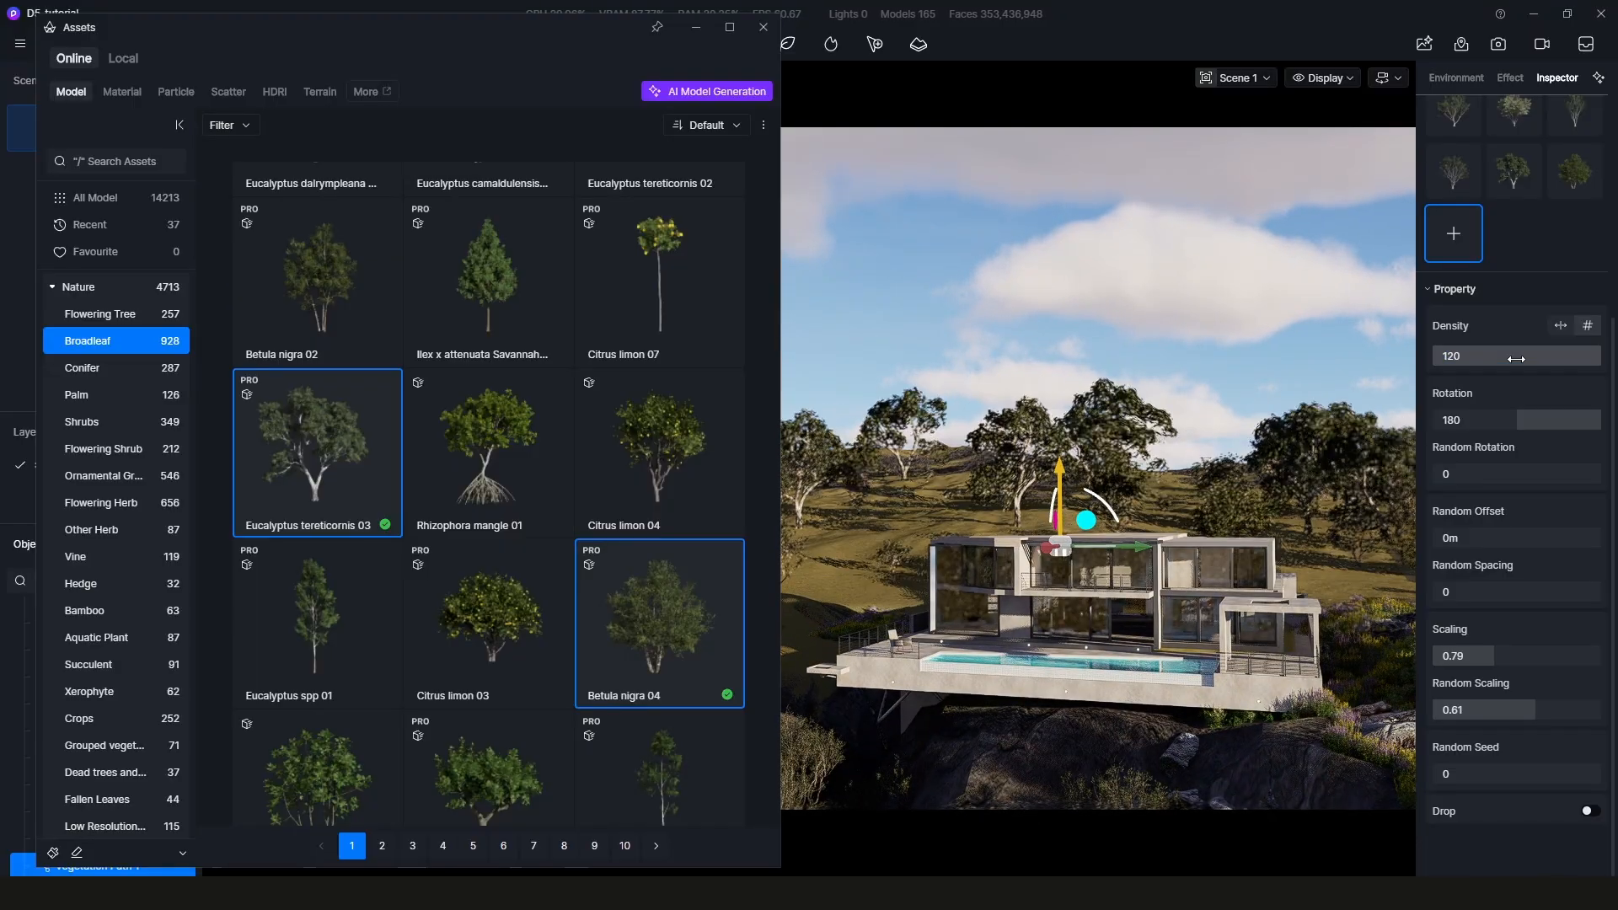
scroll(1379, 547, down, 3)
drag(1505, 658, 1525, 663)
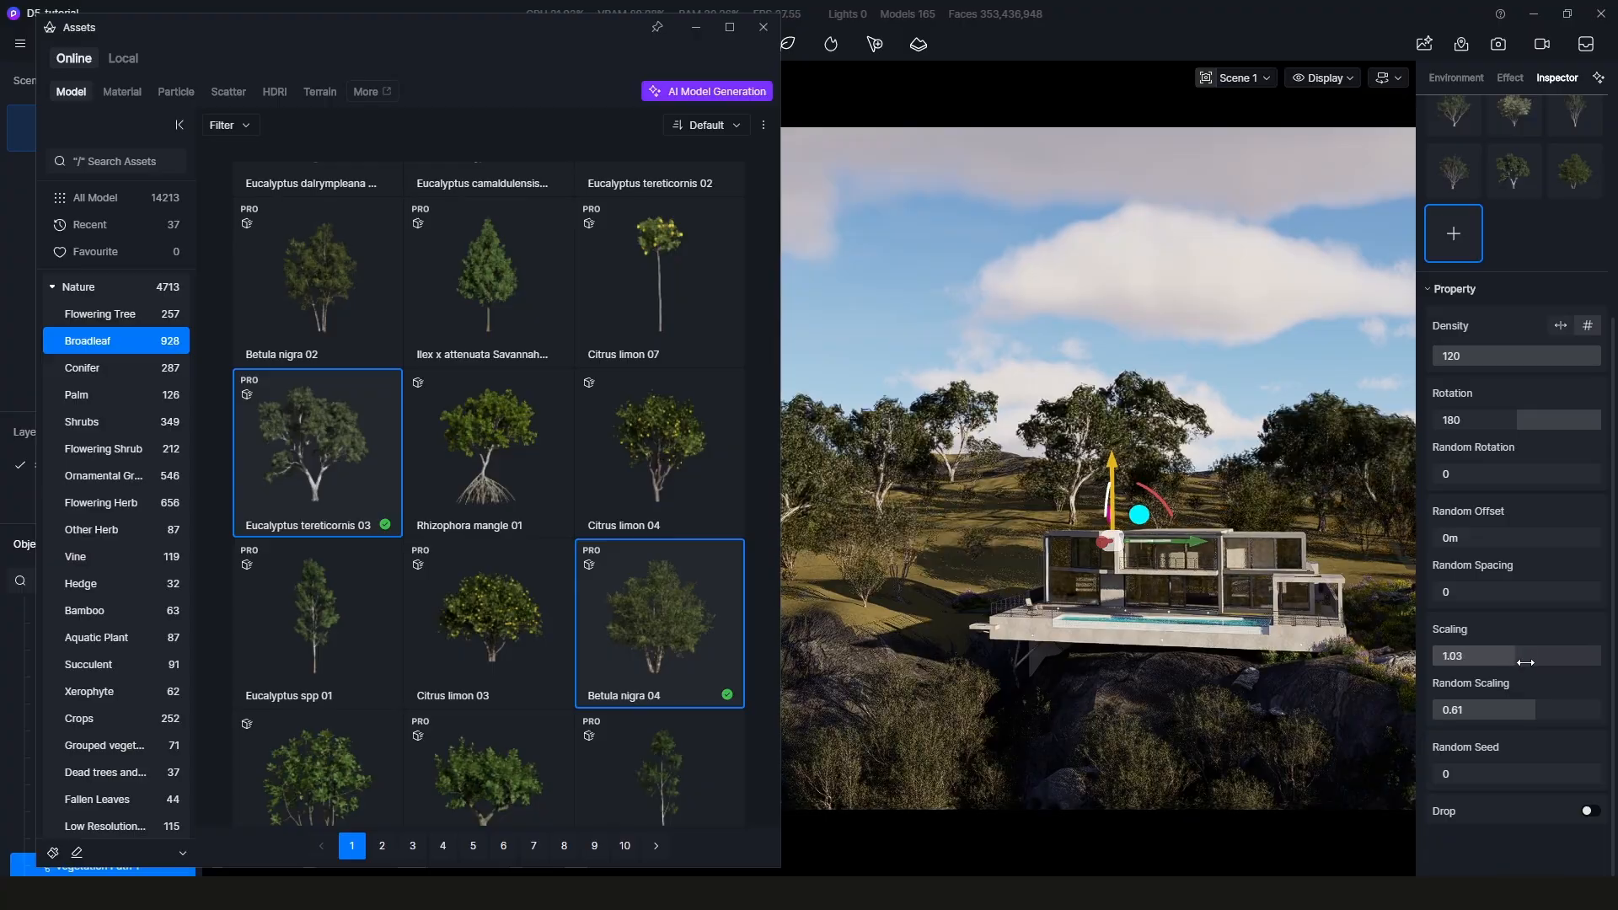
click(696, 29)
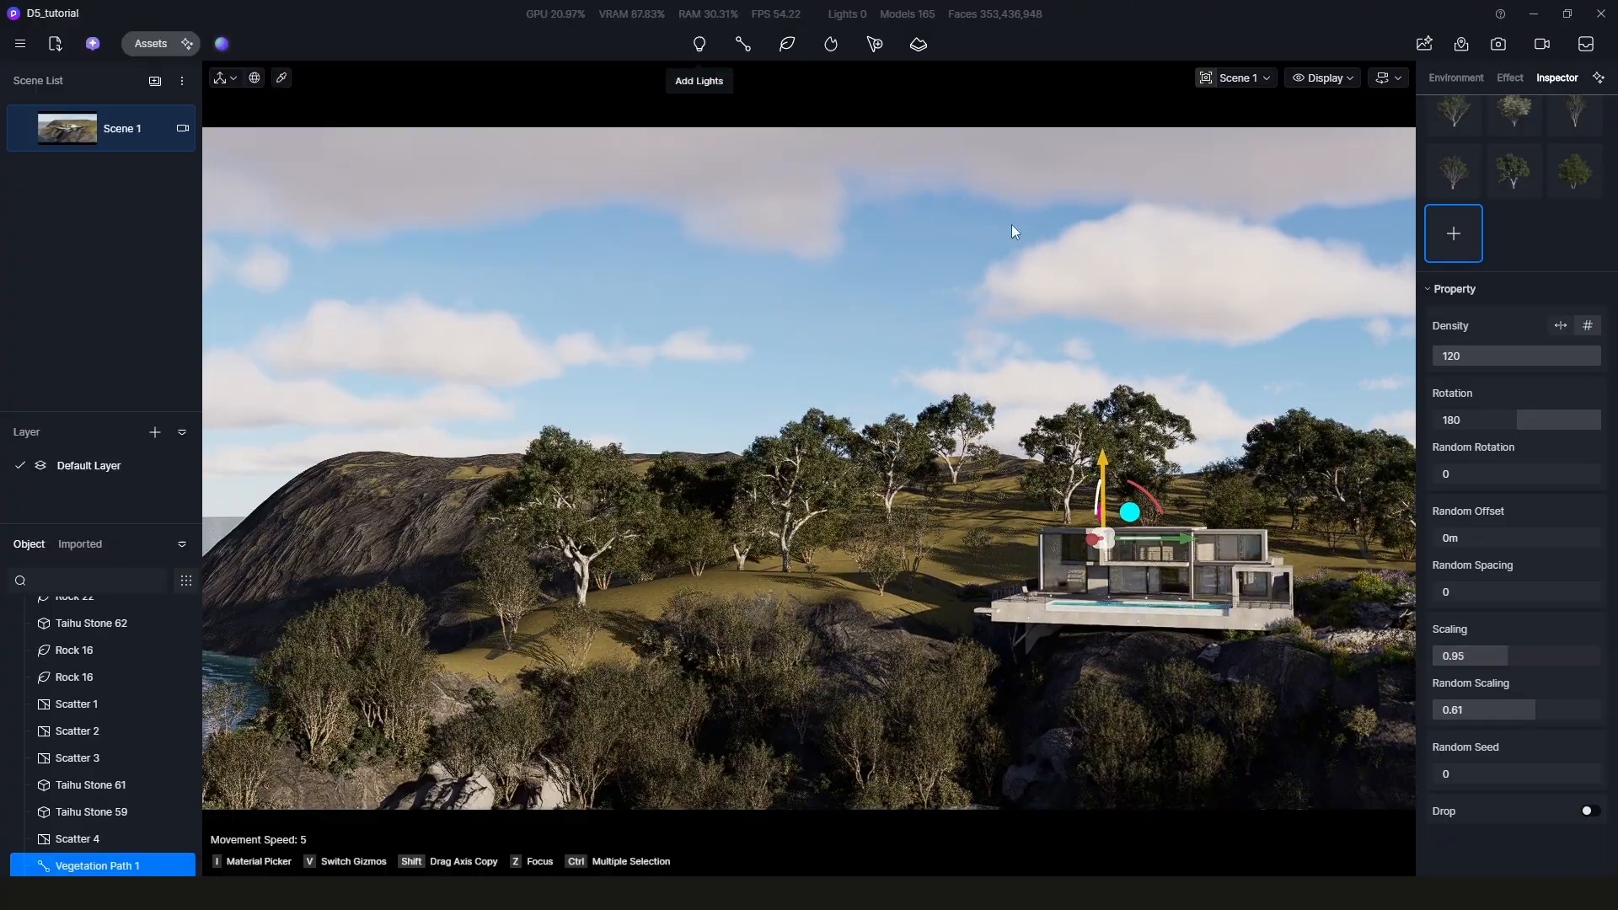
- Place a Lagerstroemia indica 18 flowering tree on the slope next to the pool terrace's corner
right_drag(1012, 224, 1131, 258)
scroll(1176, 221, down, 3)
click(1134, 268)
scroll(1131, 258, up, 5)
middle_drag(1131, 258, 913, 274)
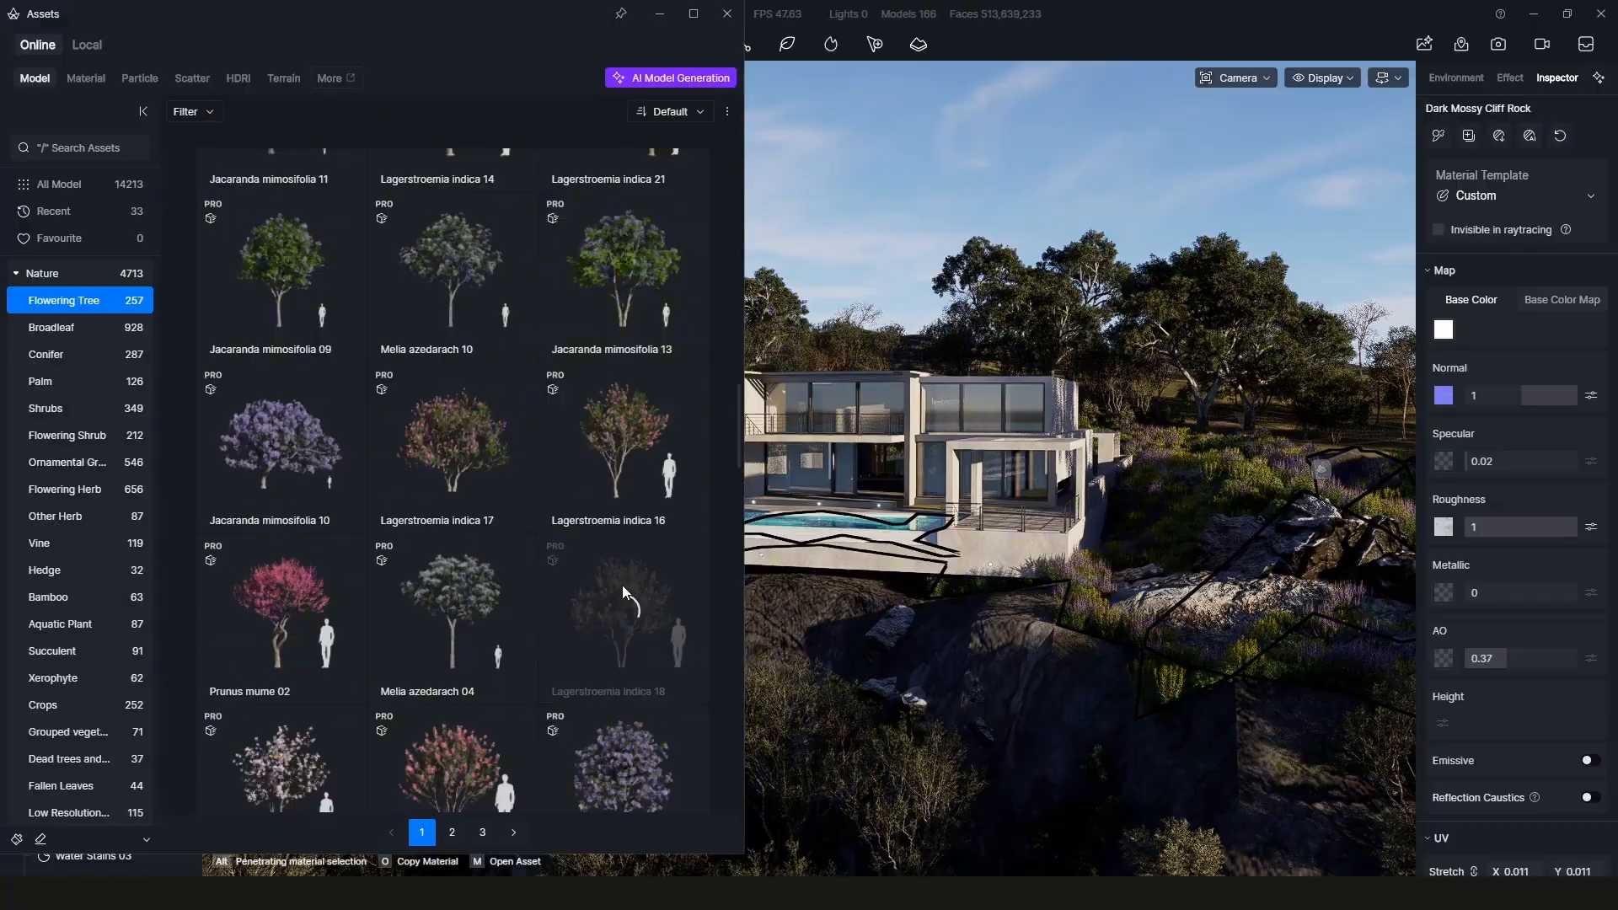
scroll(623, 589, down, 3)
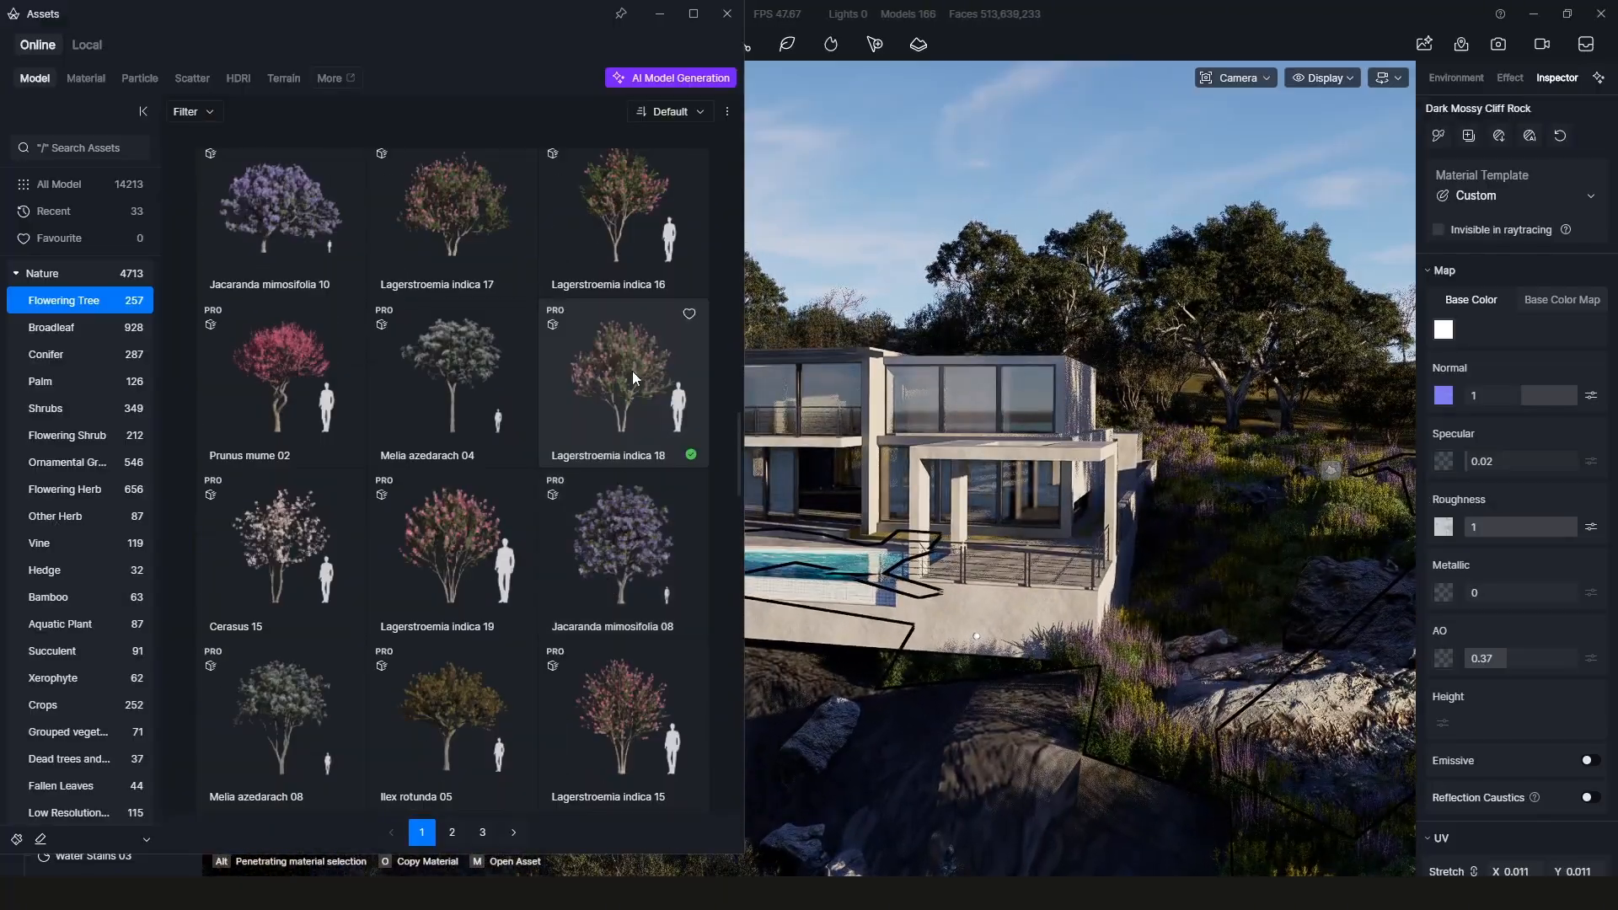
middle_drag(1139, 668, 1133, 672)
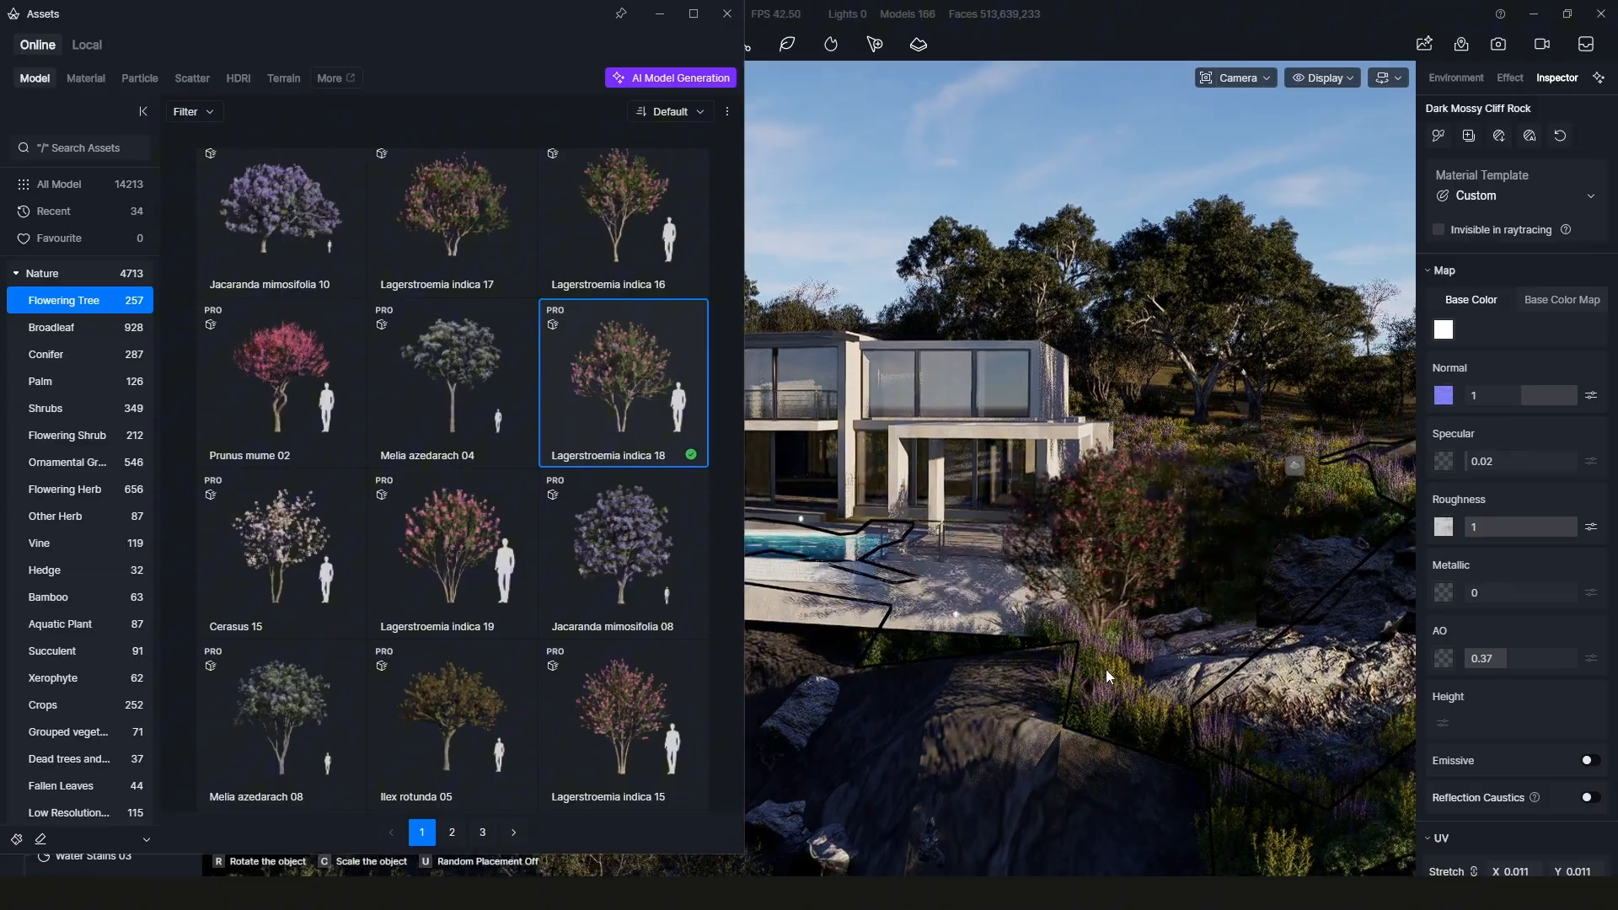
click(1111, 723)
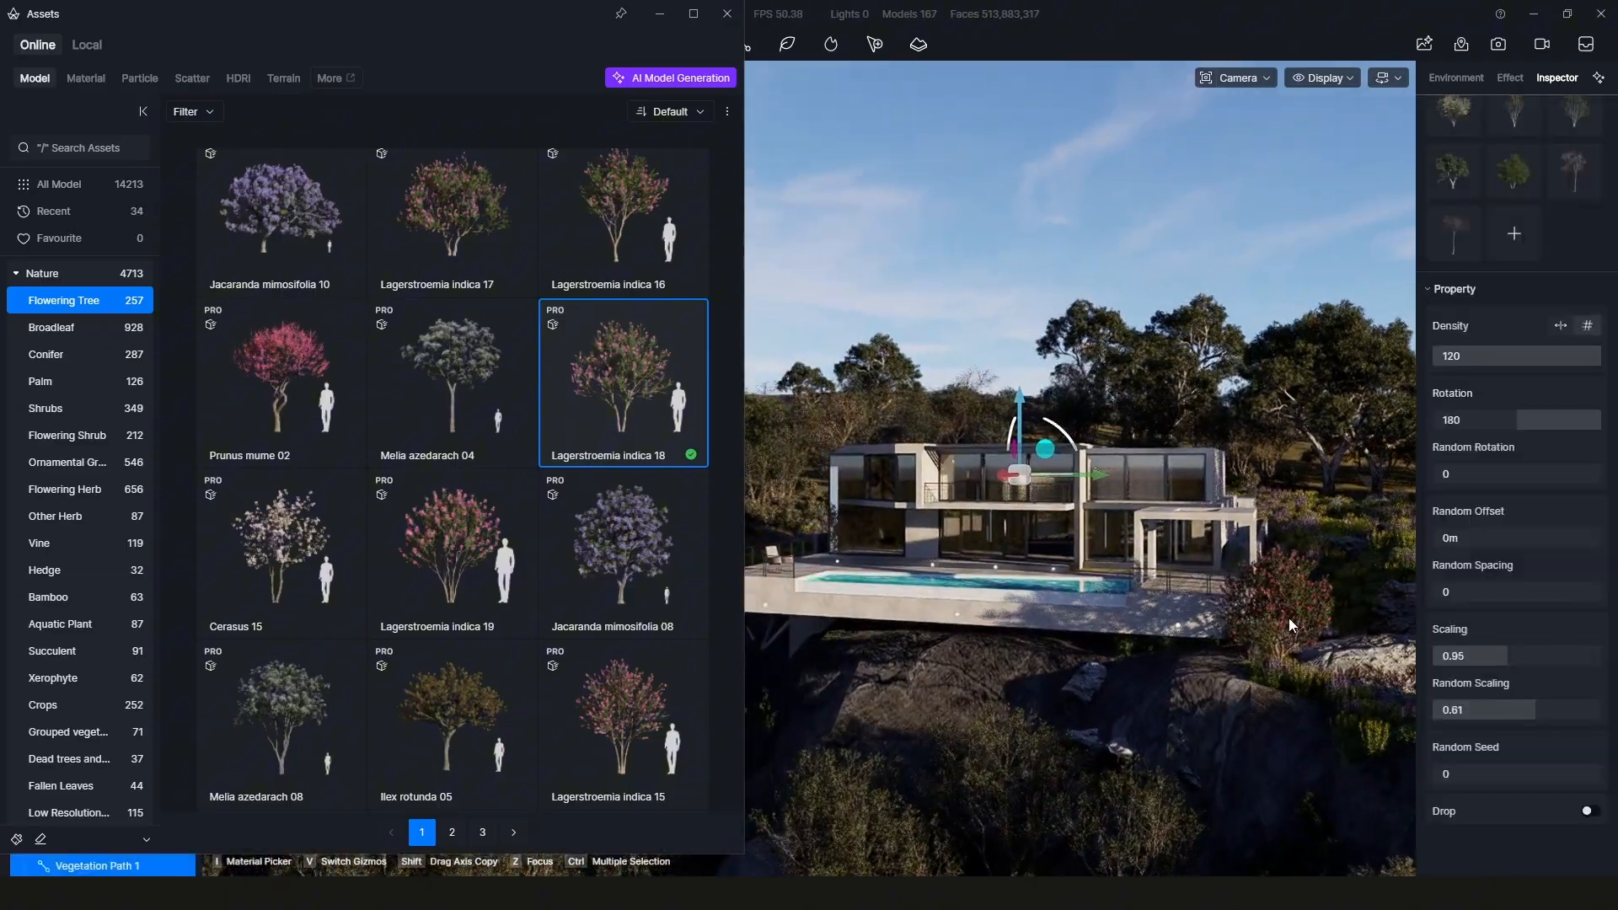
- Delete the flowering tree by the terrace and place a Lagerstroemia indica 18 farther up the flowered slope beside the house
click(1274, 649)
key(Delete)
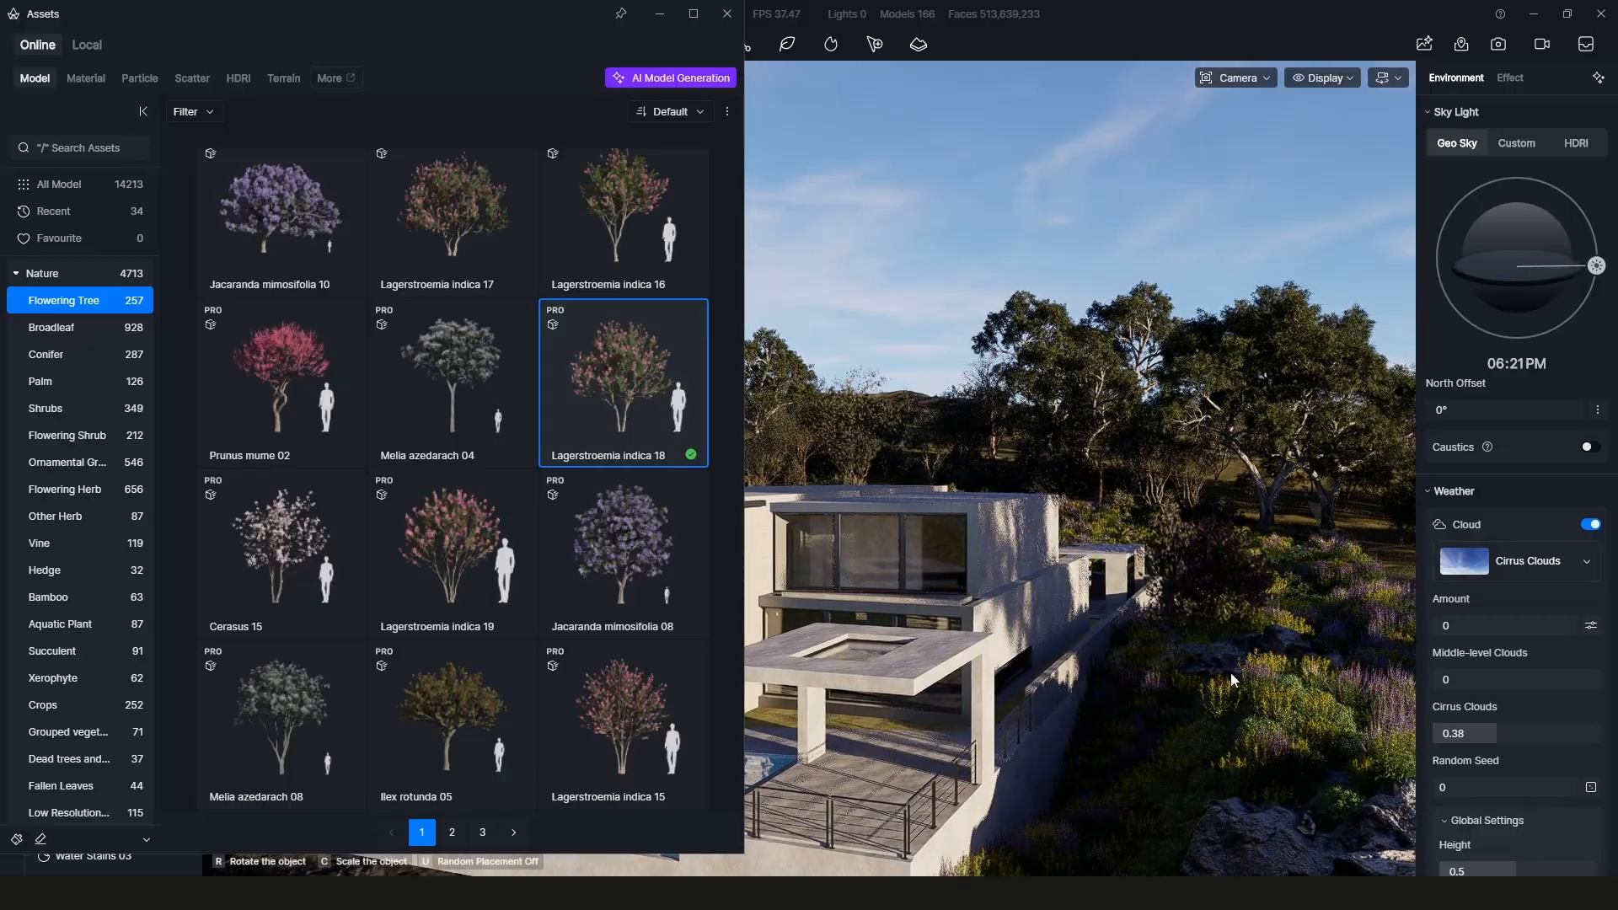
click(1291, 737)
key(Escape)
key(s)
key(a)
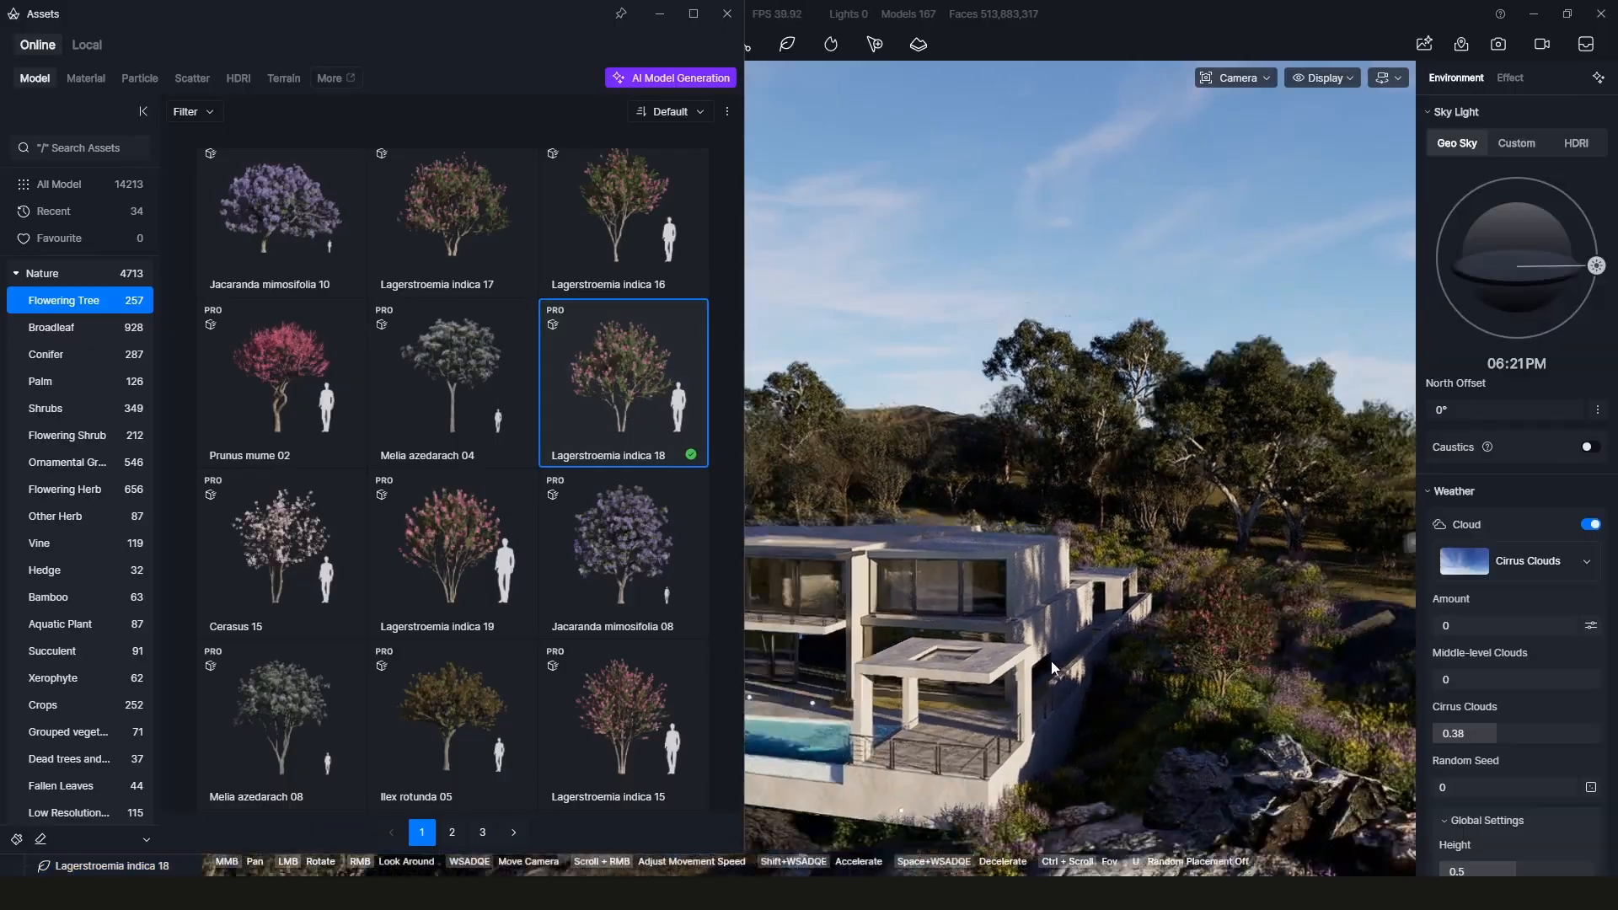
- Search the model library for boat and place the Sailboat on the water near the shore
click(102, 152)
text(boa)
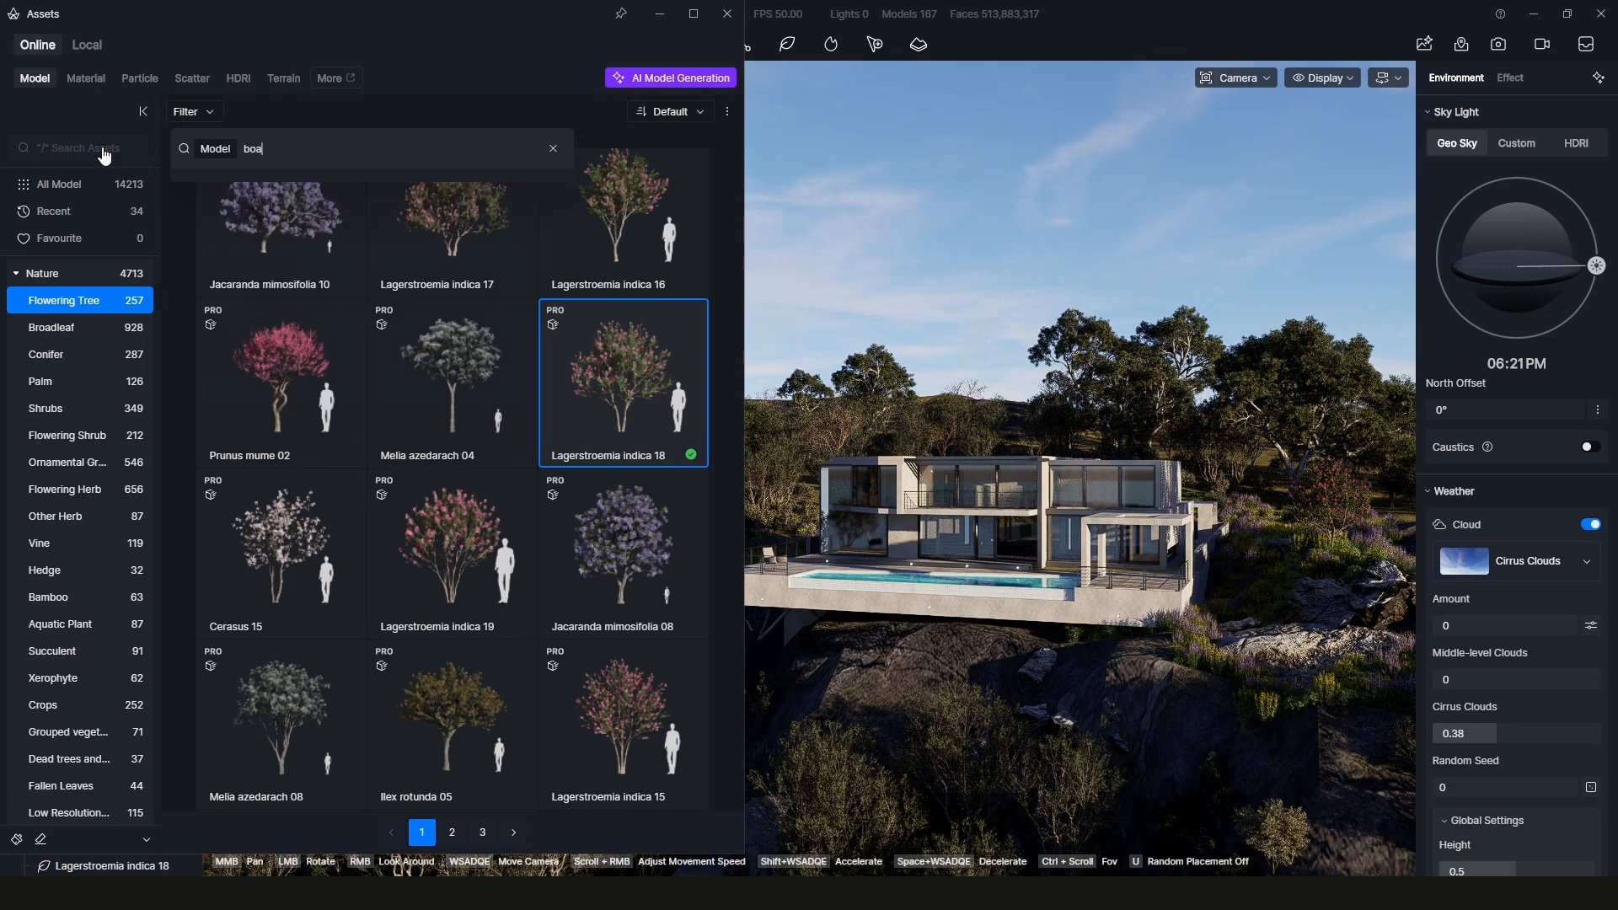
text(t)
key(Return)
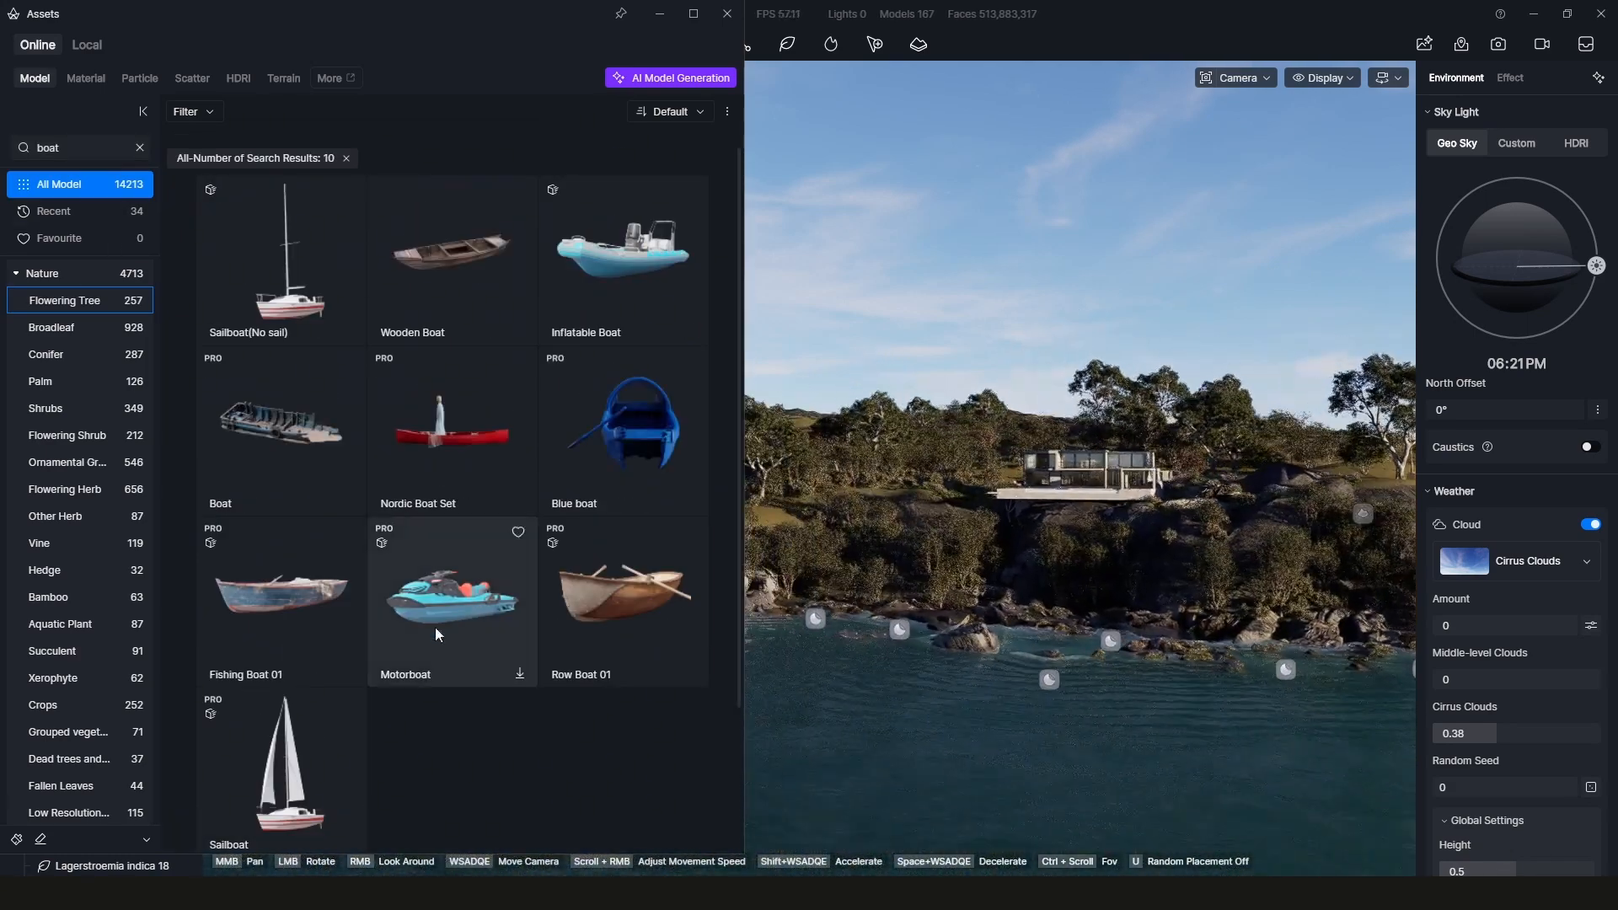
click(352, 709)
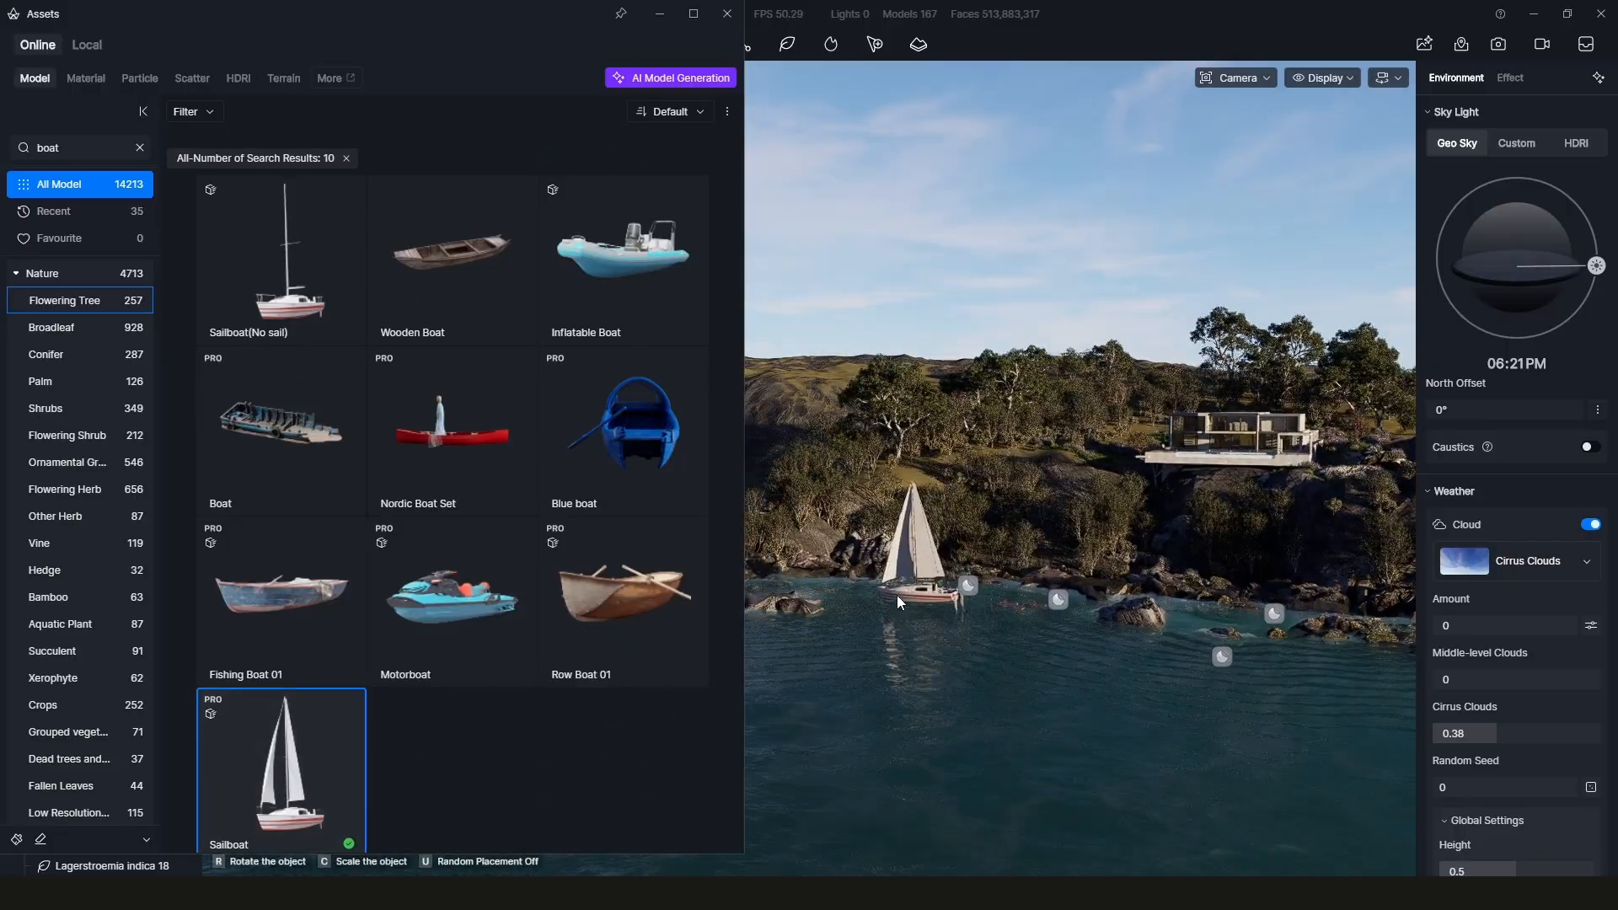
click(897, 595)
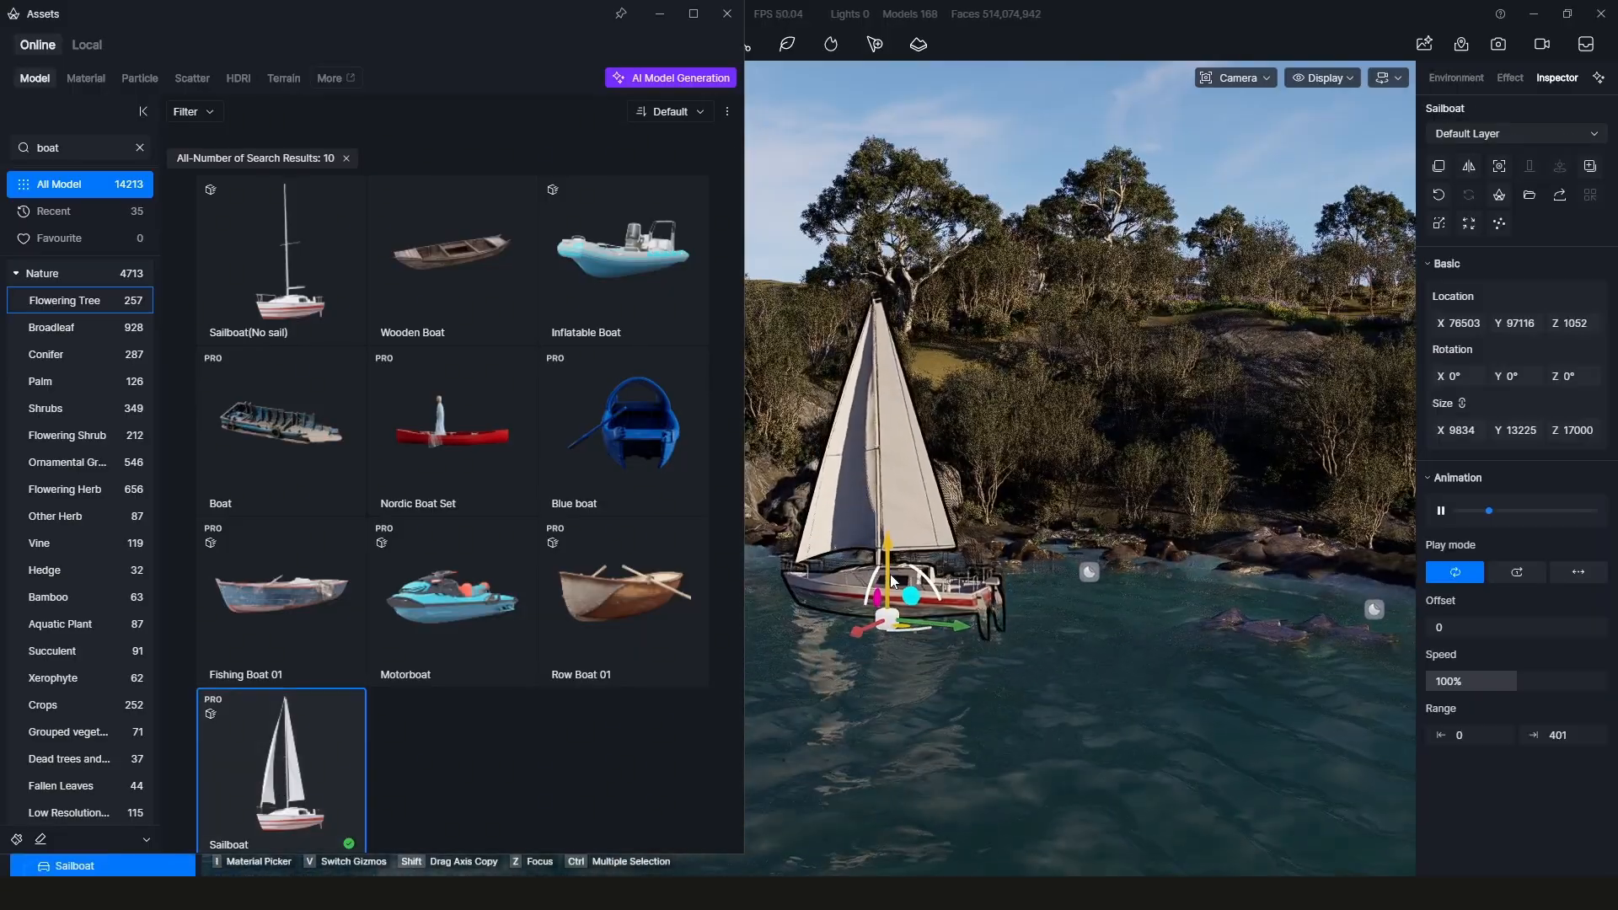
- Raise the sailboat to Z 1469, rotate it 90° about Z and shift it along the shore to Y 102670
drag(892, 580, 889, 566)
drag(912, 620, 542, 624)
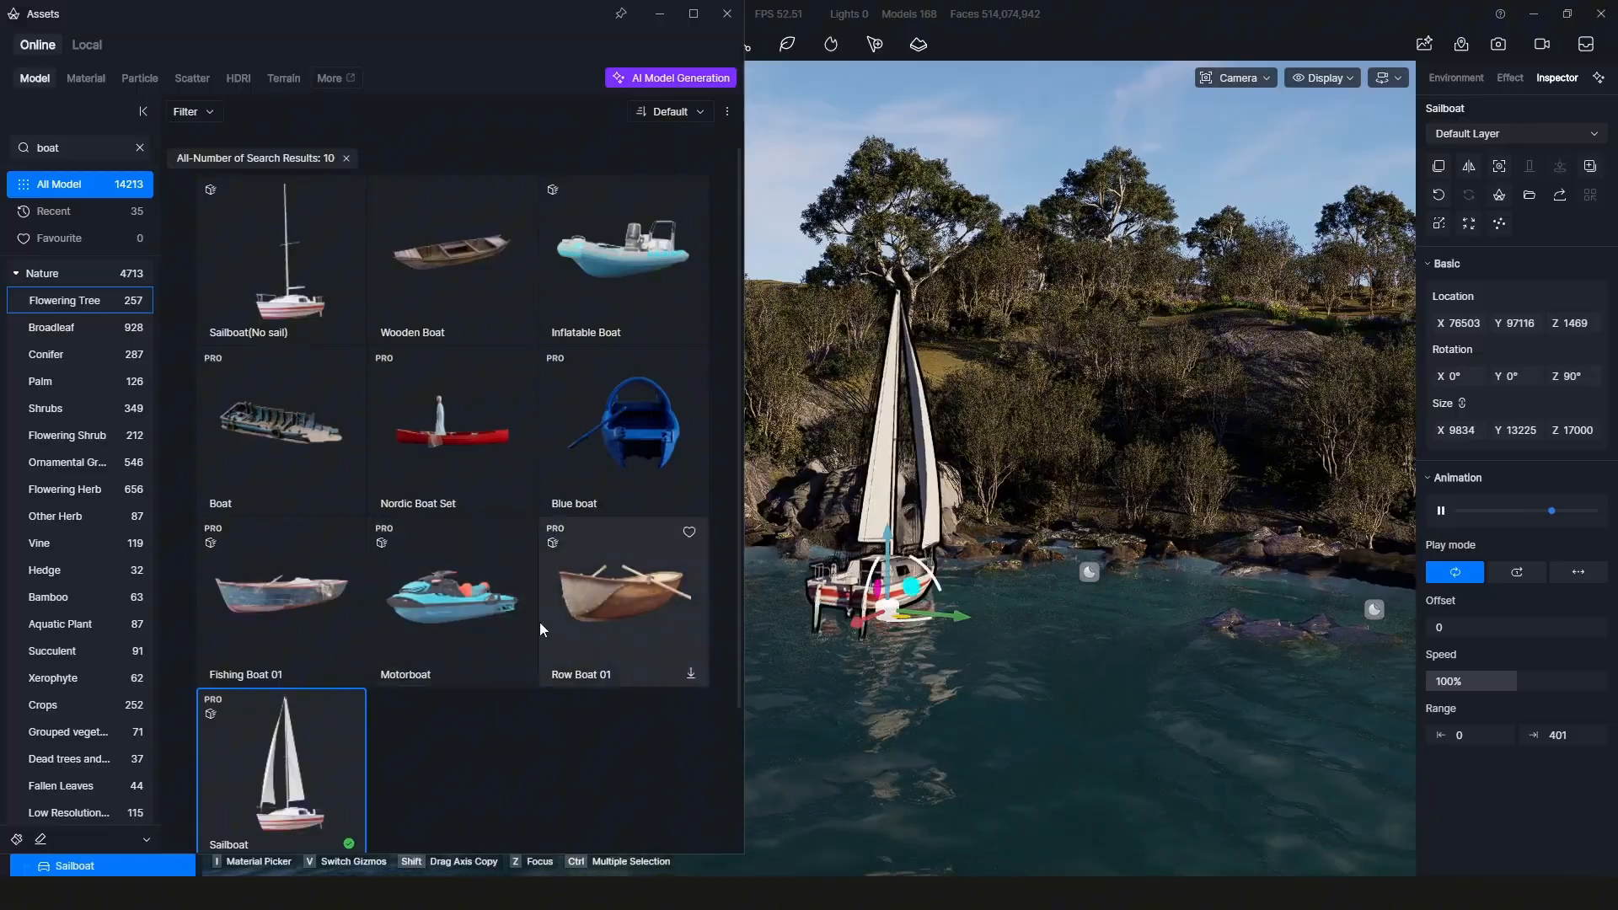
mouse_move(1029, 611)
middle_down()
mouse_move(1073, 613)
mouse_move(1004, 615)
middle_up()
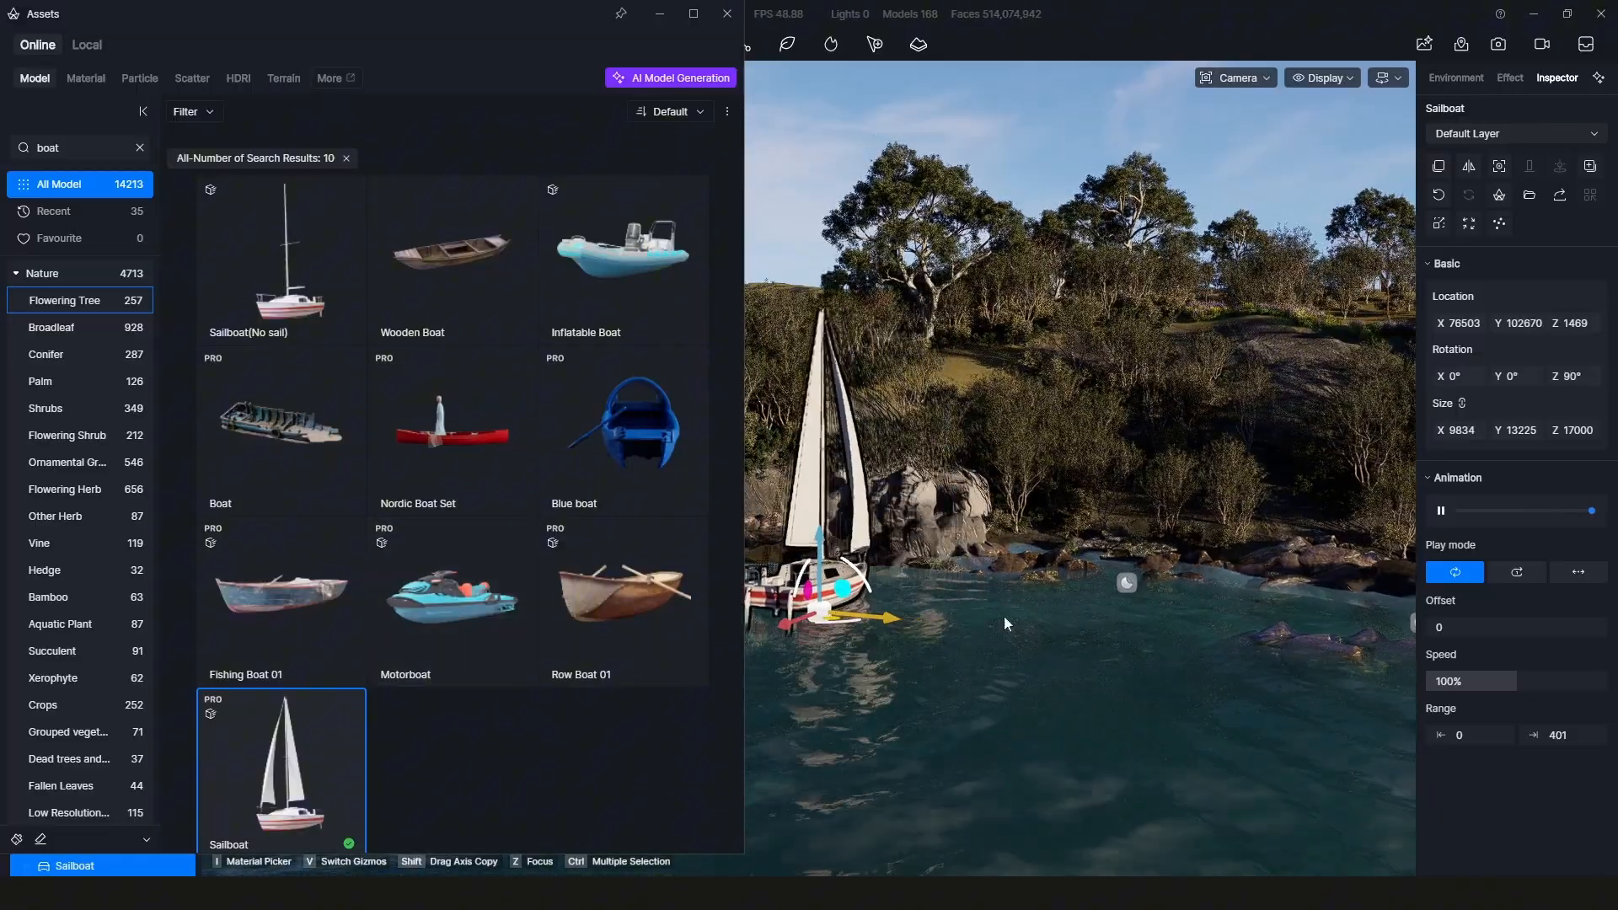
- Shift the sailboat along the shore to Y 99916, select the ocean surface and close the asset library
click(1068, 620)
drag(1068, 620, 910, 620)
scroll(910, 620, up, 3)
click(910, 624)
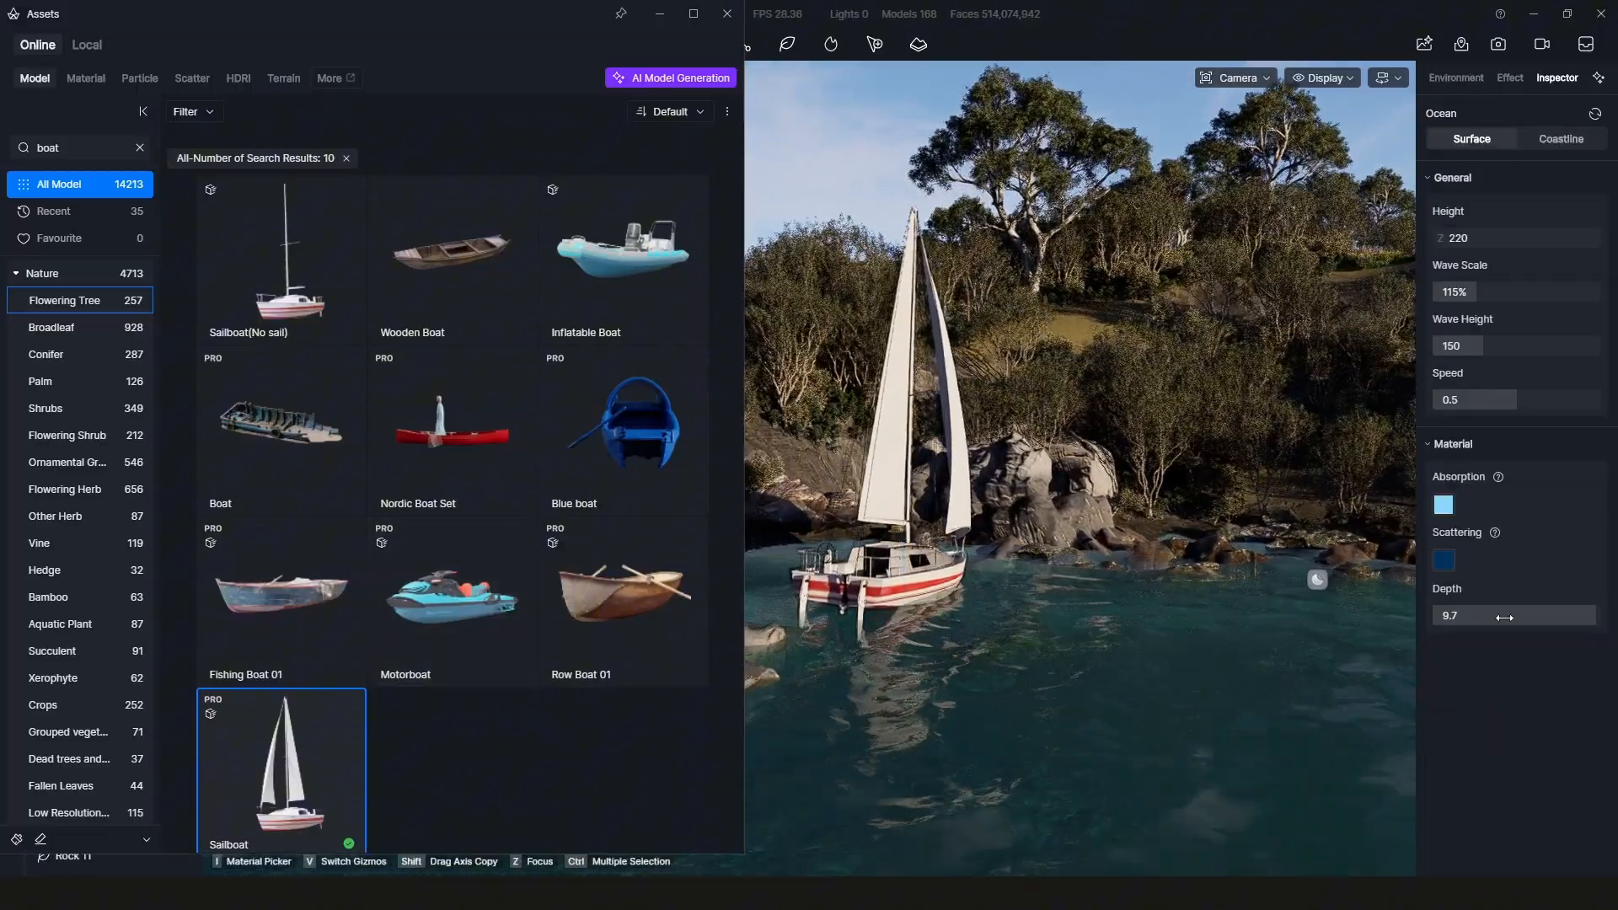
click(727, 14)
scroll(837, 531, down, 5)
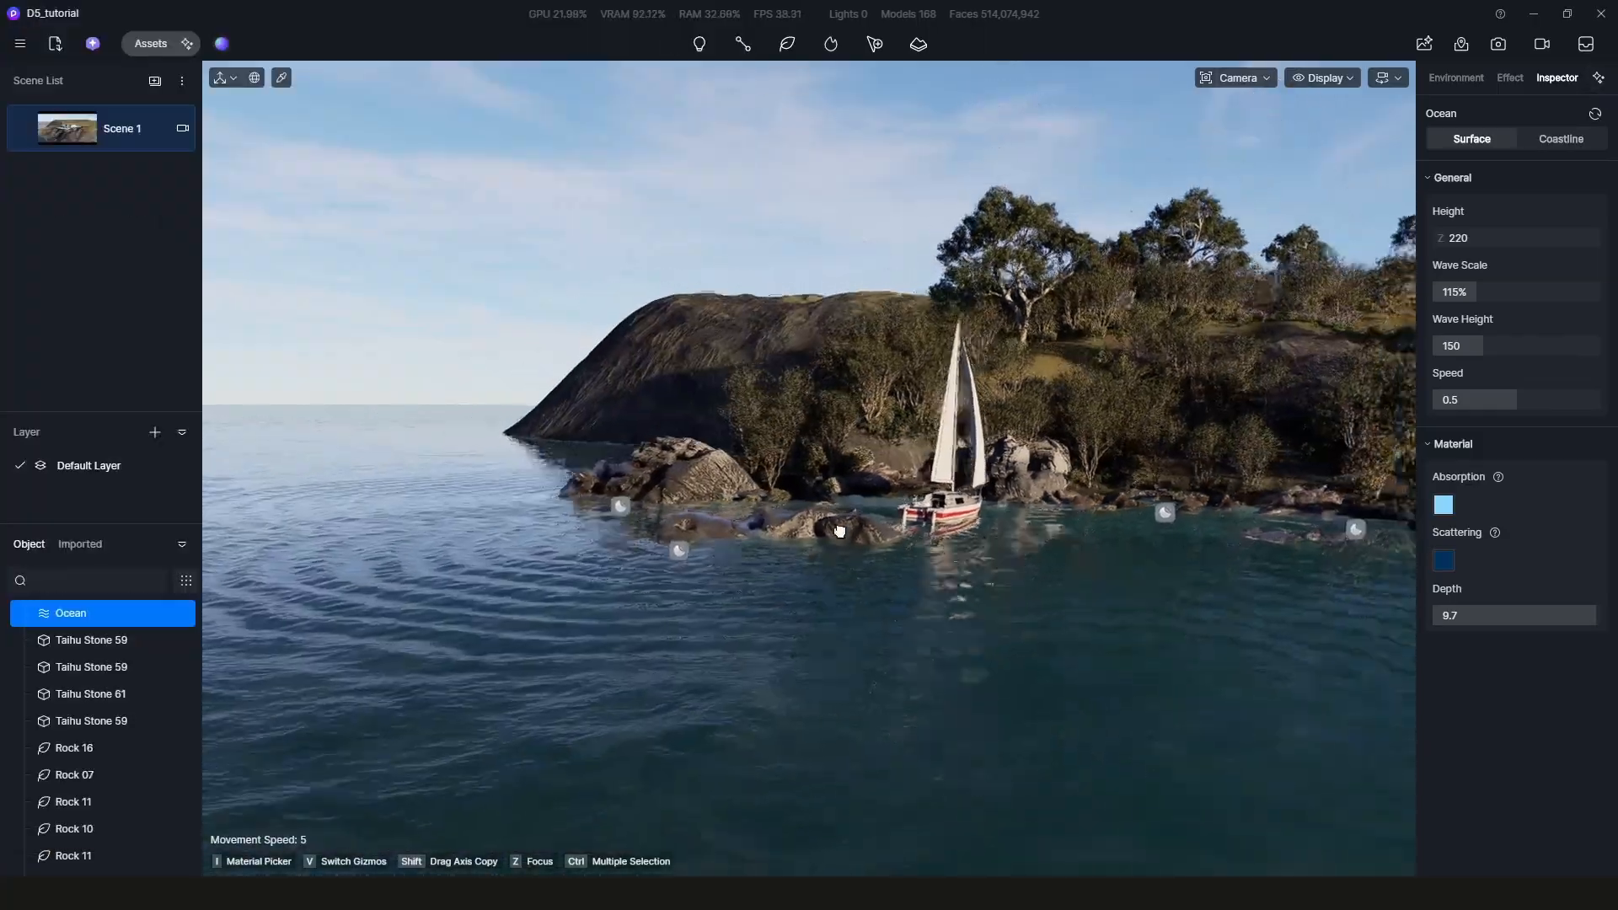
- Add the sailboat to the ocean's coastline anchors so shoreline waves and foam form around its hull
middle_drag(838, 531, 752, 555)
scroll(529, 639, up, 5)
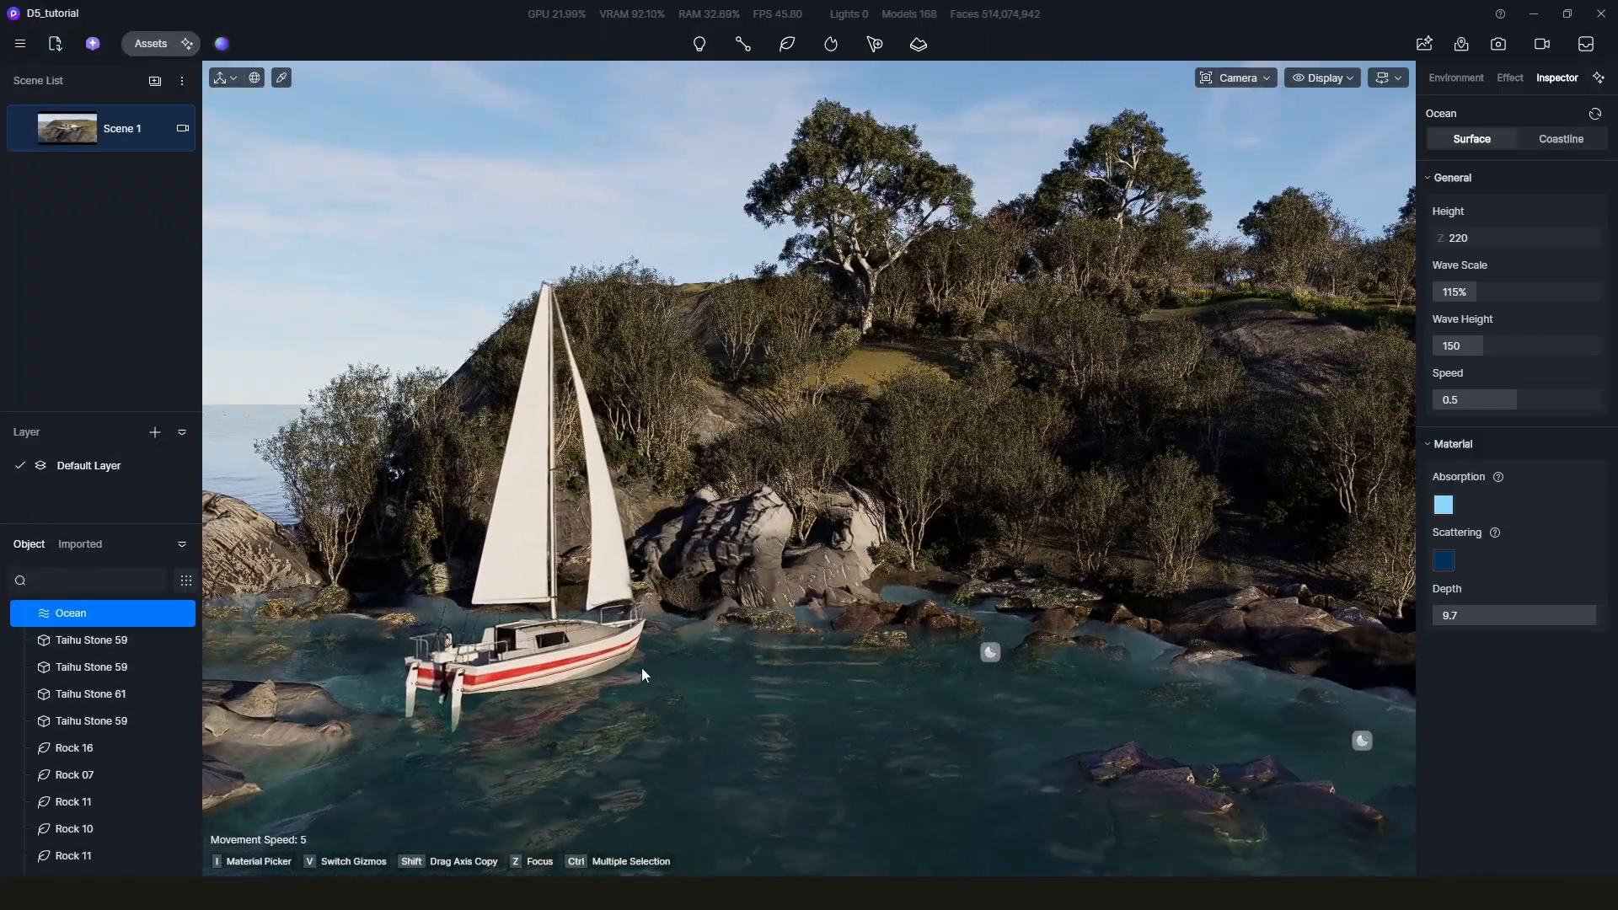
scroll(603, 666, up, 1)
scroll(603, 666, up, 2)
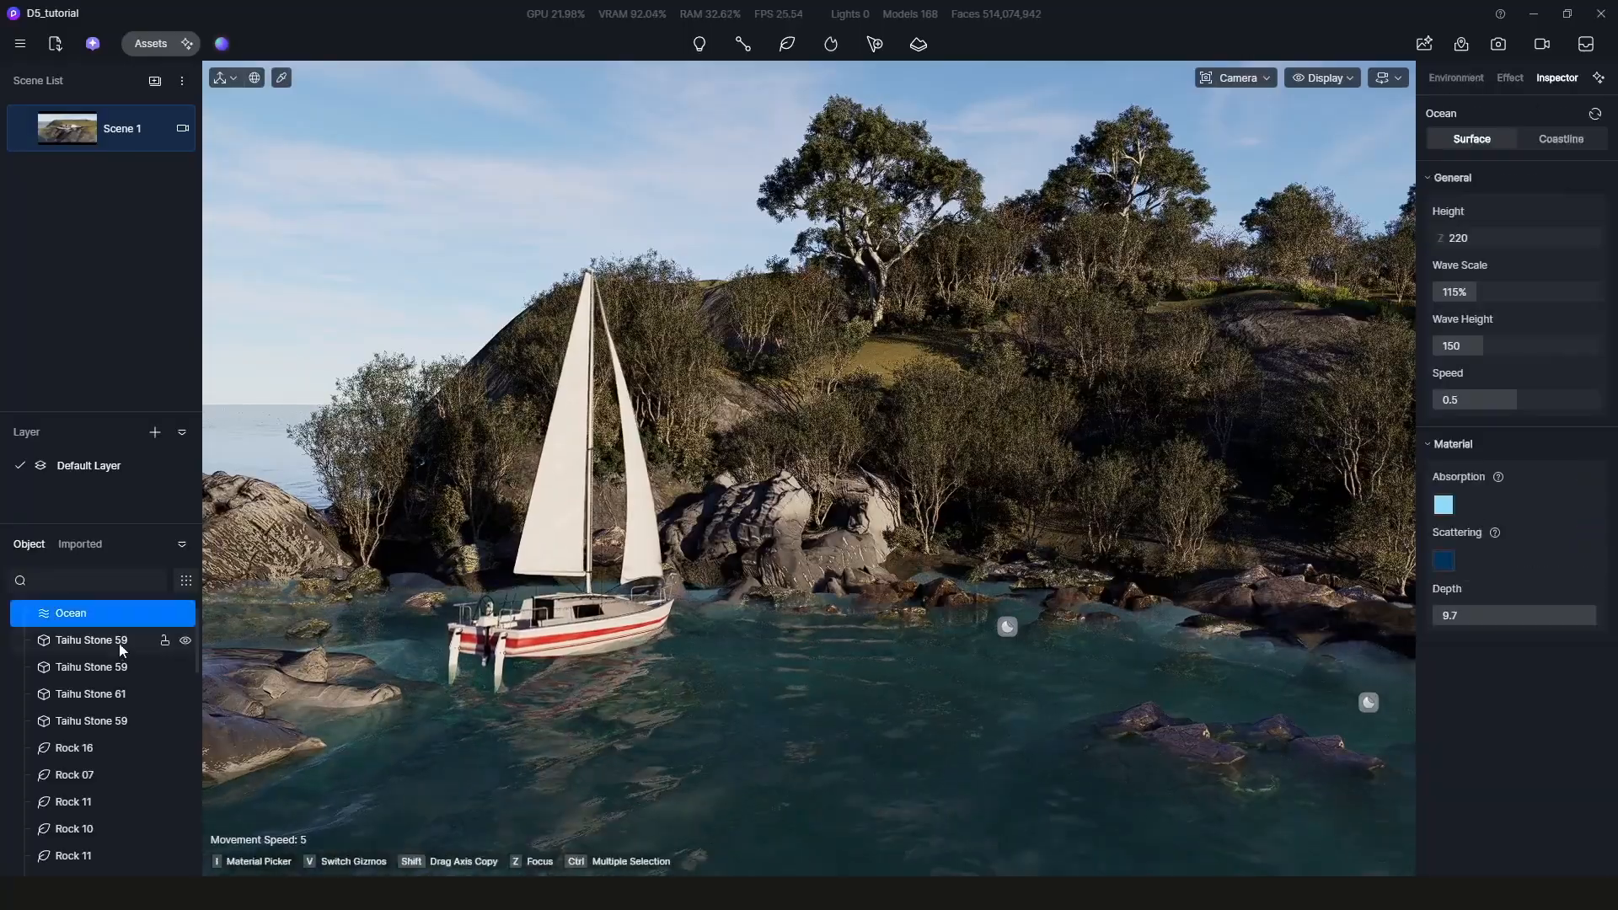
click(1560, 139)
scroll(1517, 253, down, 2)
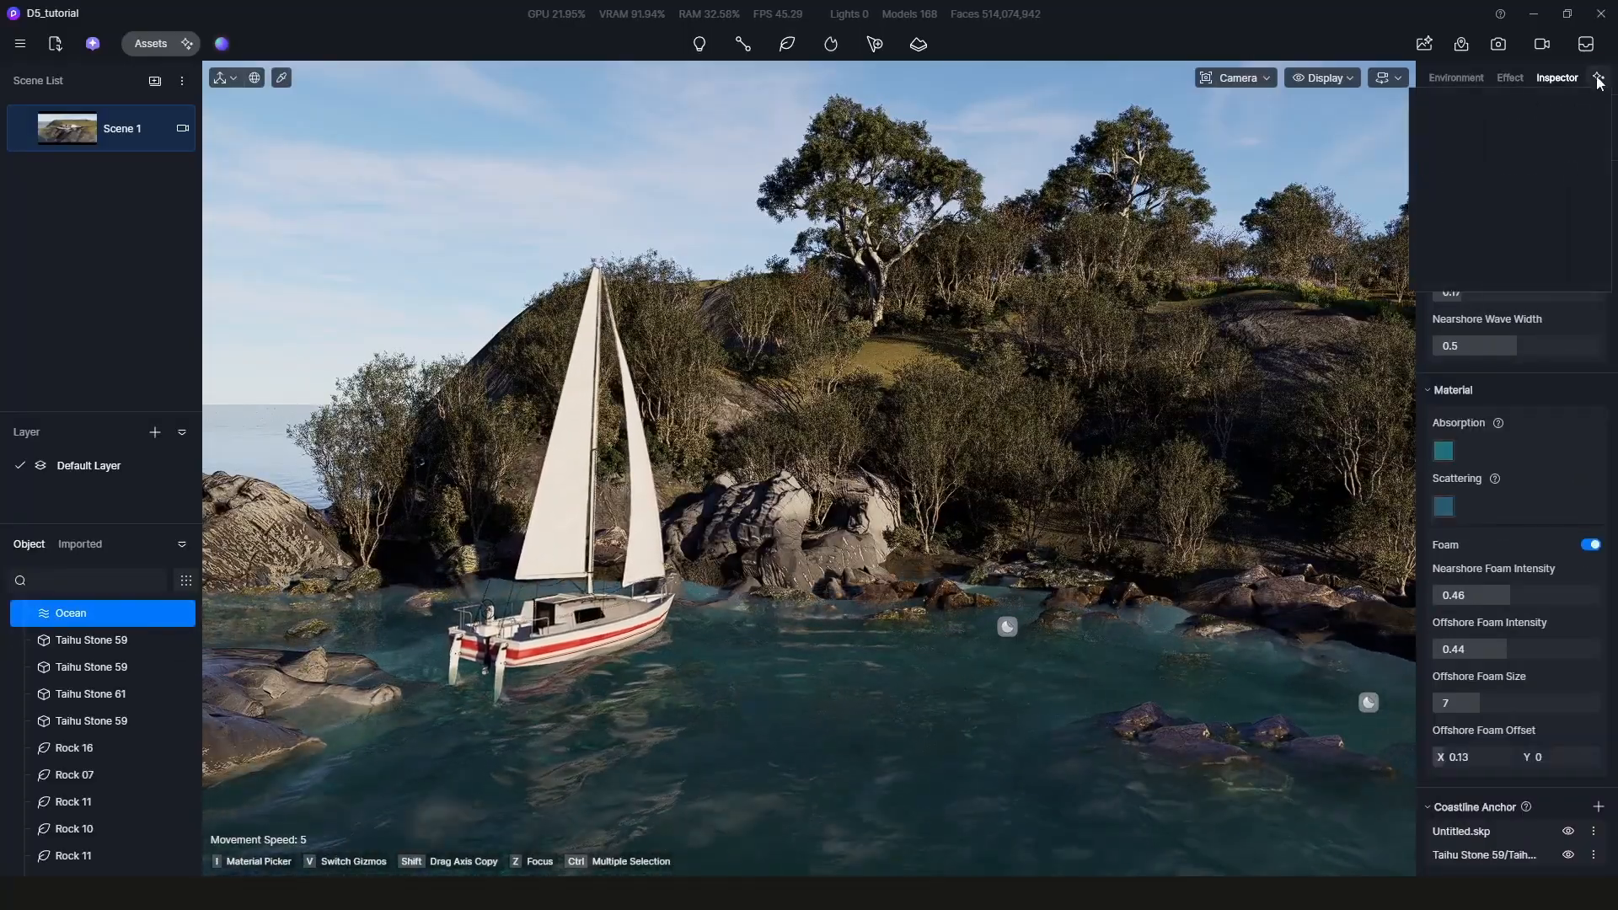
scroll(1524, 177, up, 2)
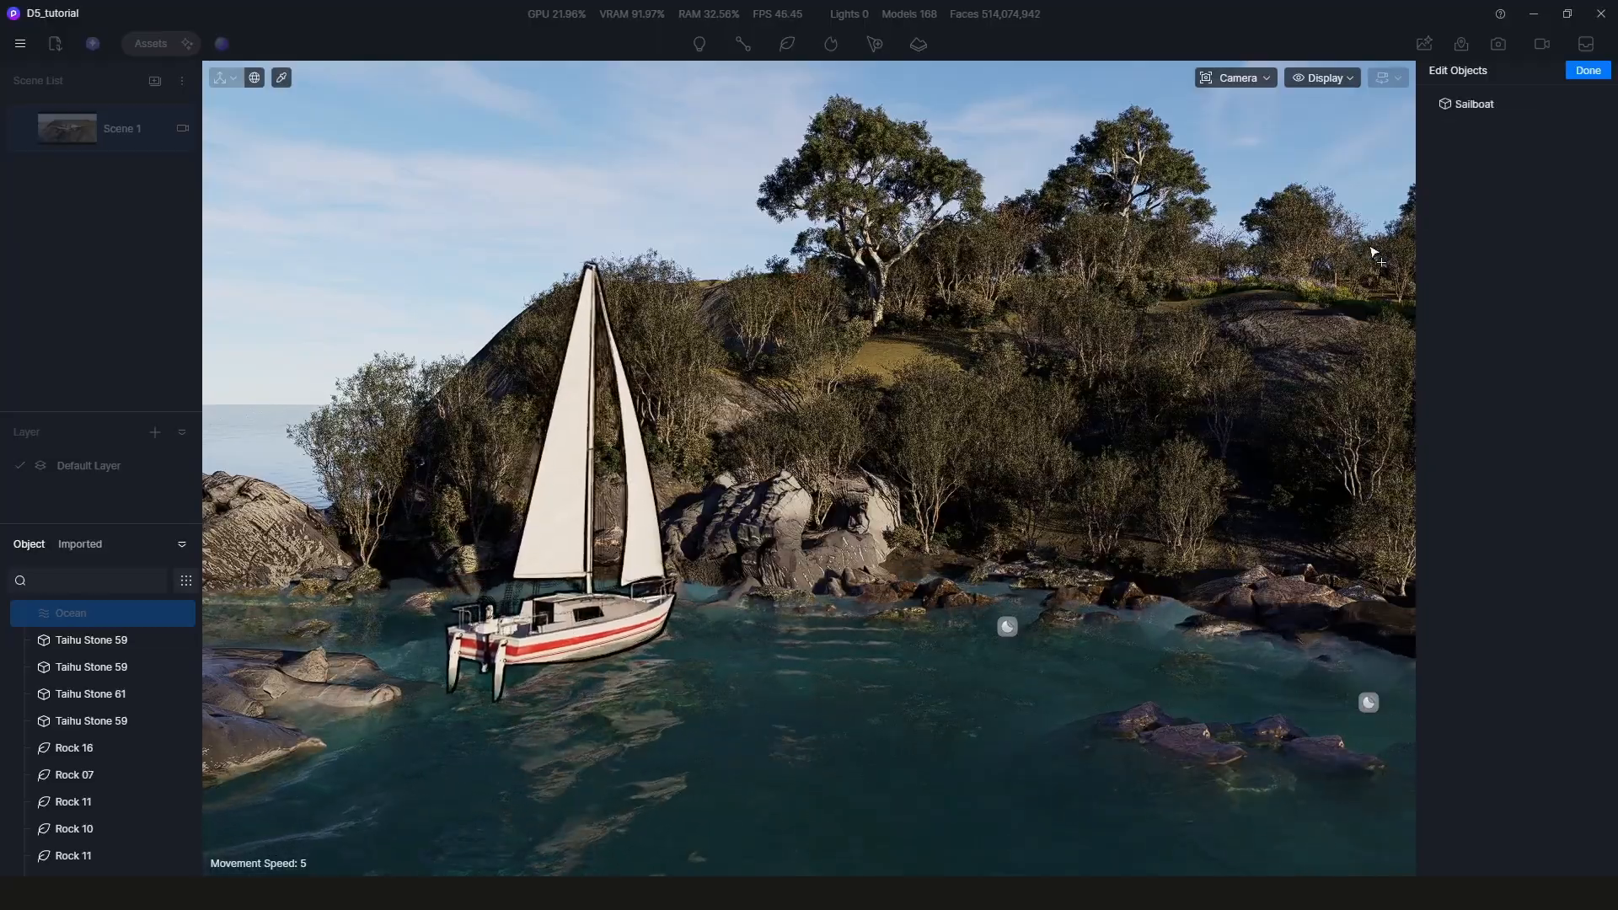
click(1587, 70)
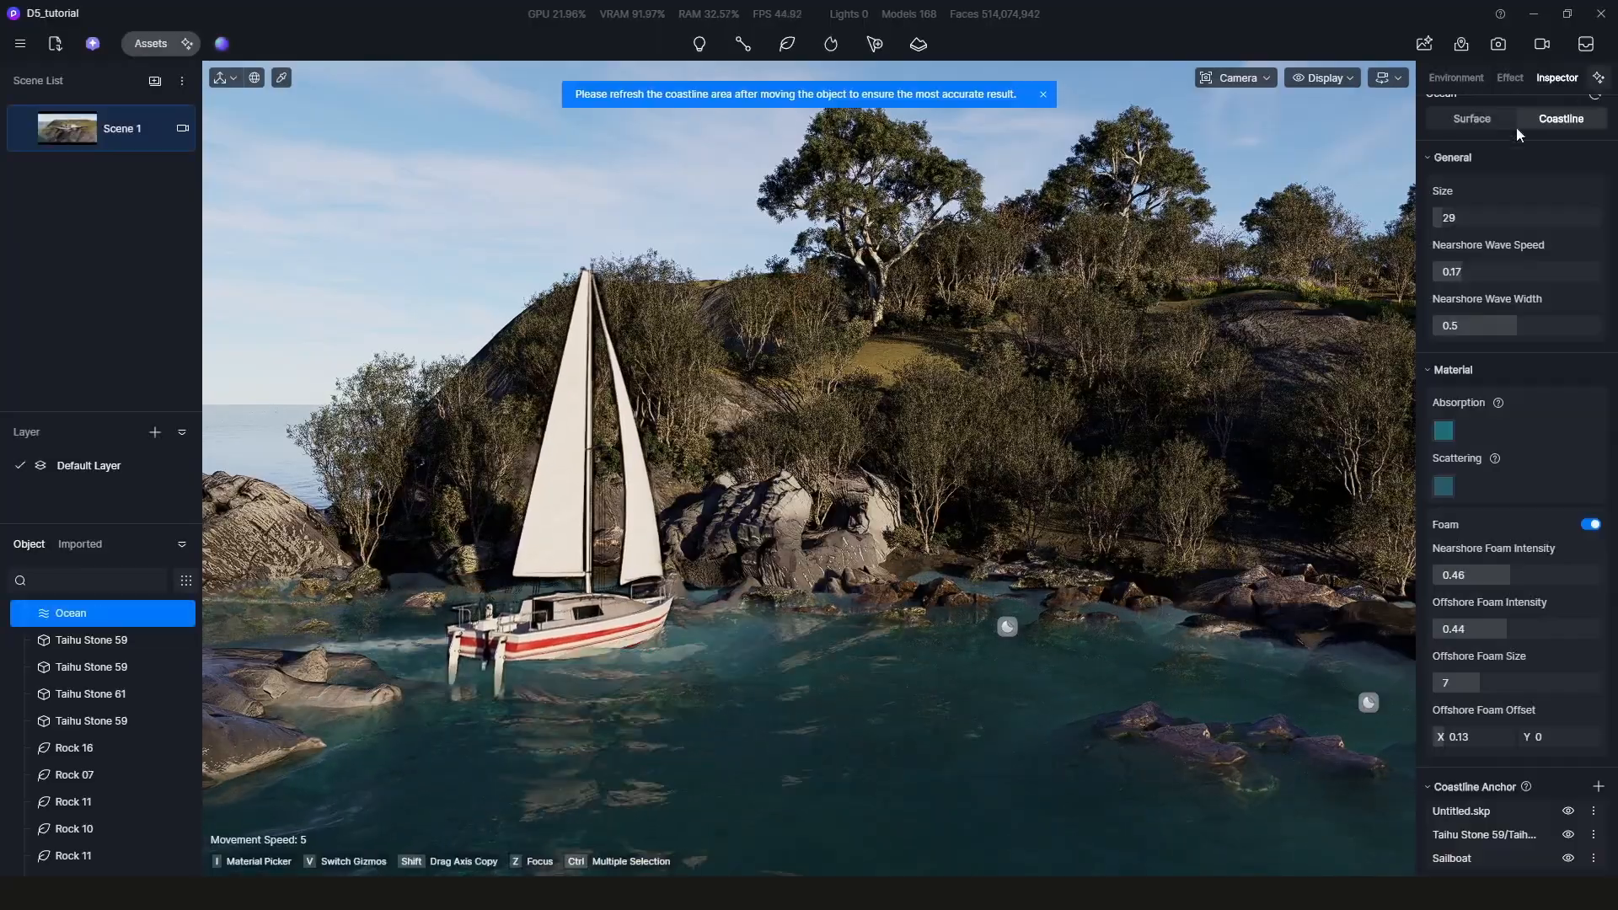
key(Escape)
- Set the ocean's nearshore wave speed to 0.27 in the coastline settings
scroll(674, 624, down, 4)
click(641, 619)
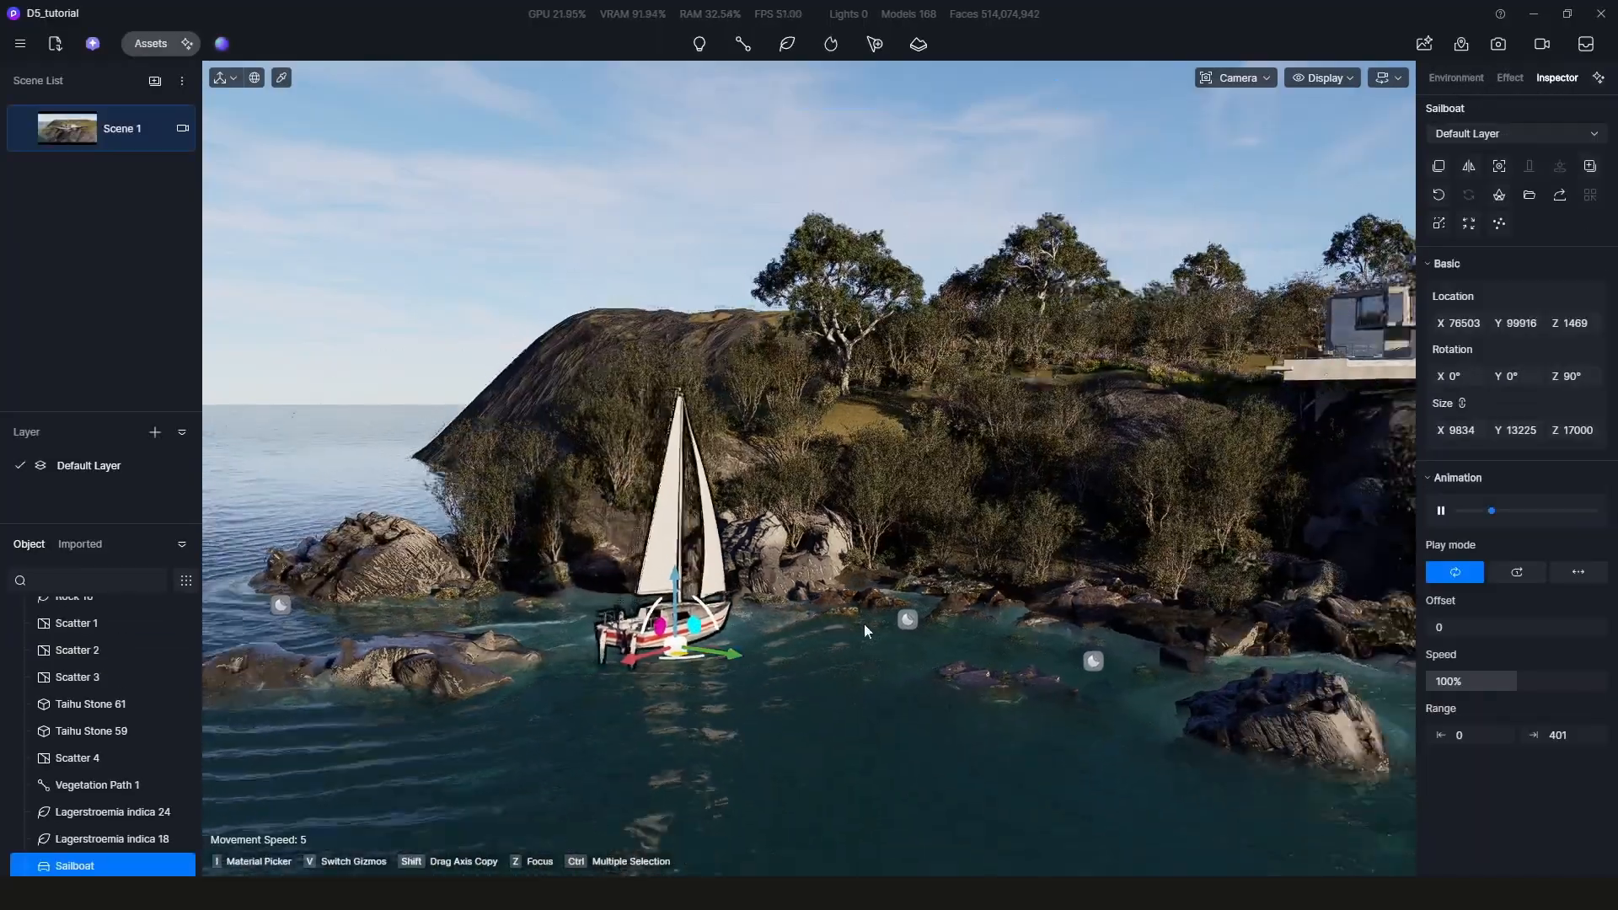
scroll(863, 623, down, 3)
scroll(760, 651, up, 4)
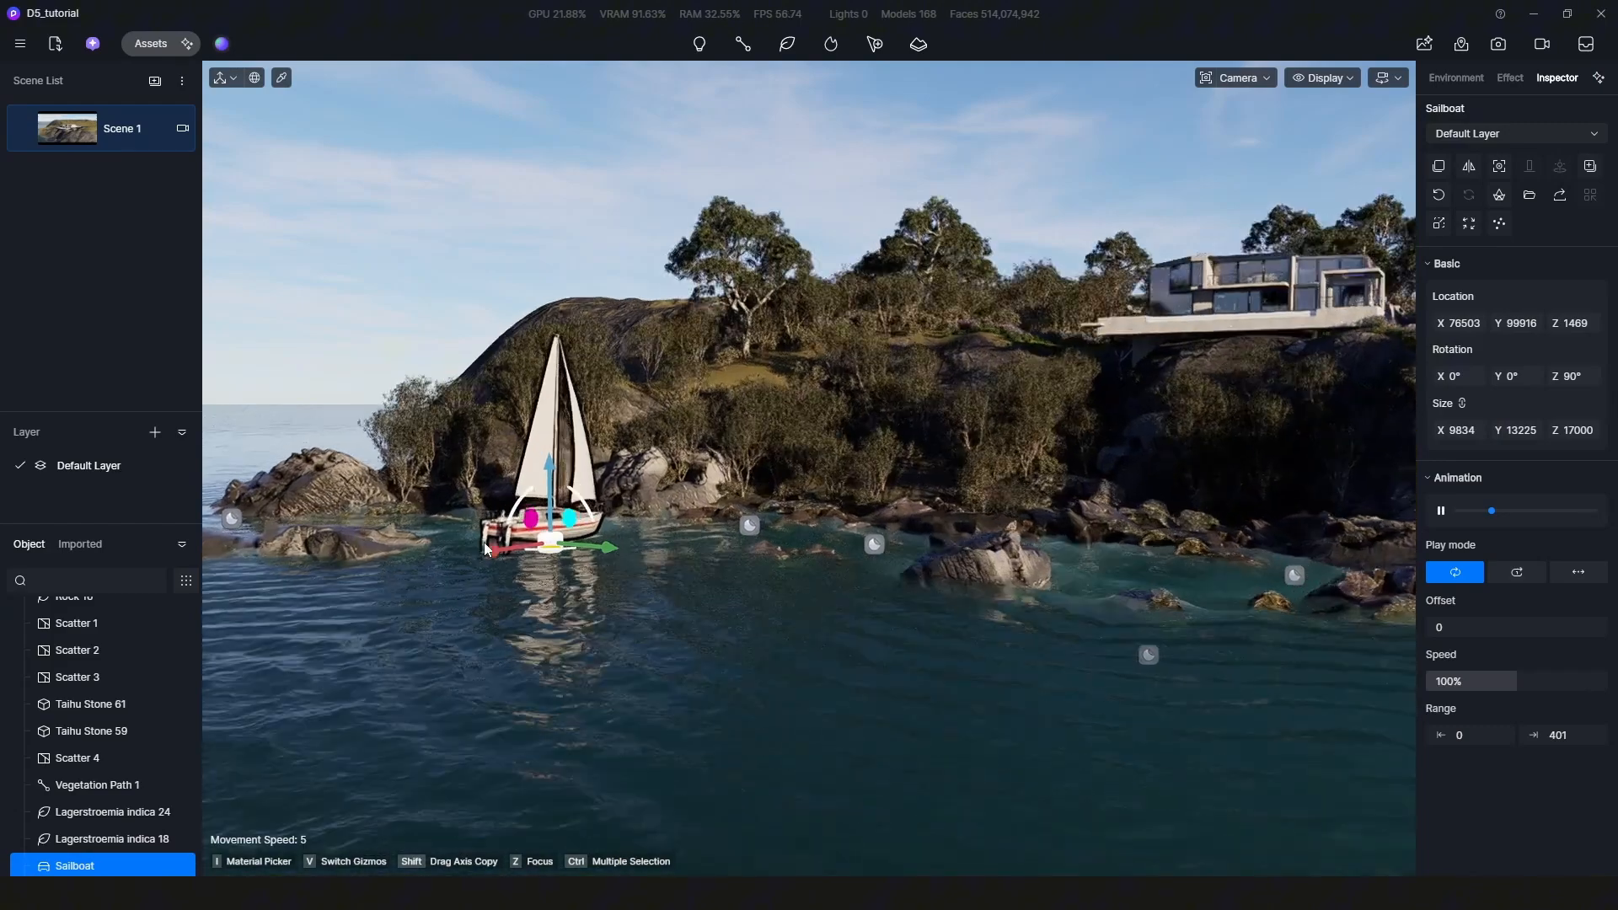
click(760, 651)
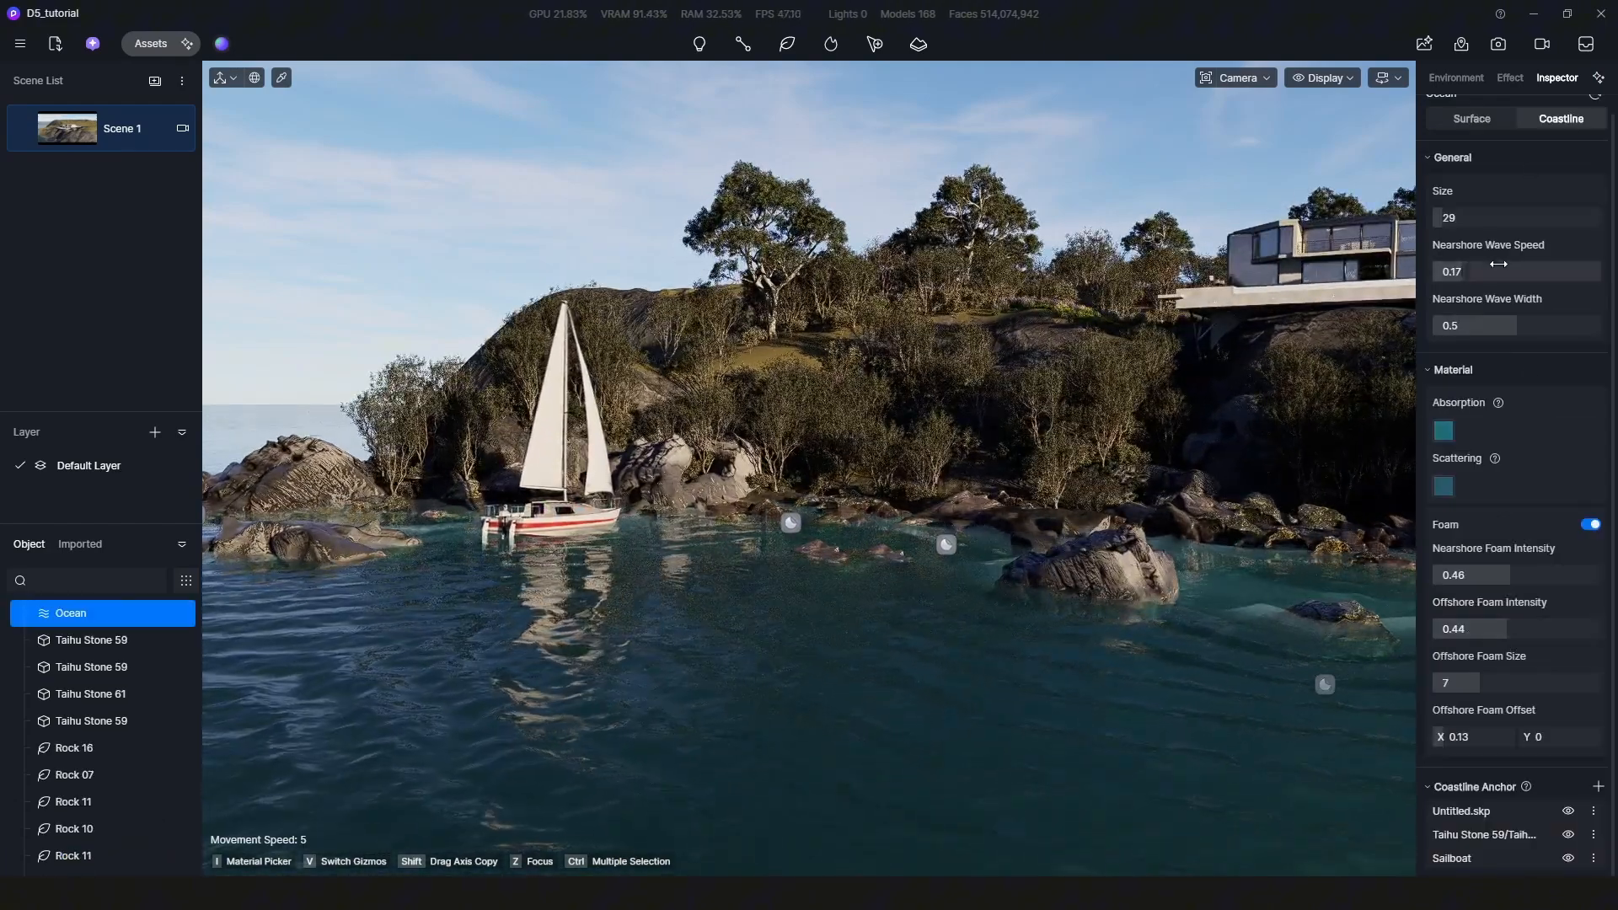
scroll(939, 488, down, 2)
key(Escape)
- Lower the sailboat to about Z 1206 so its hull sits deeper in the water
scroll(529, 559, up, 5)
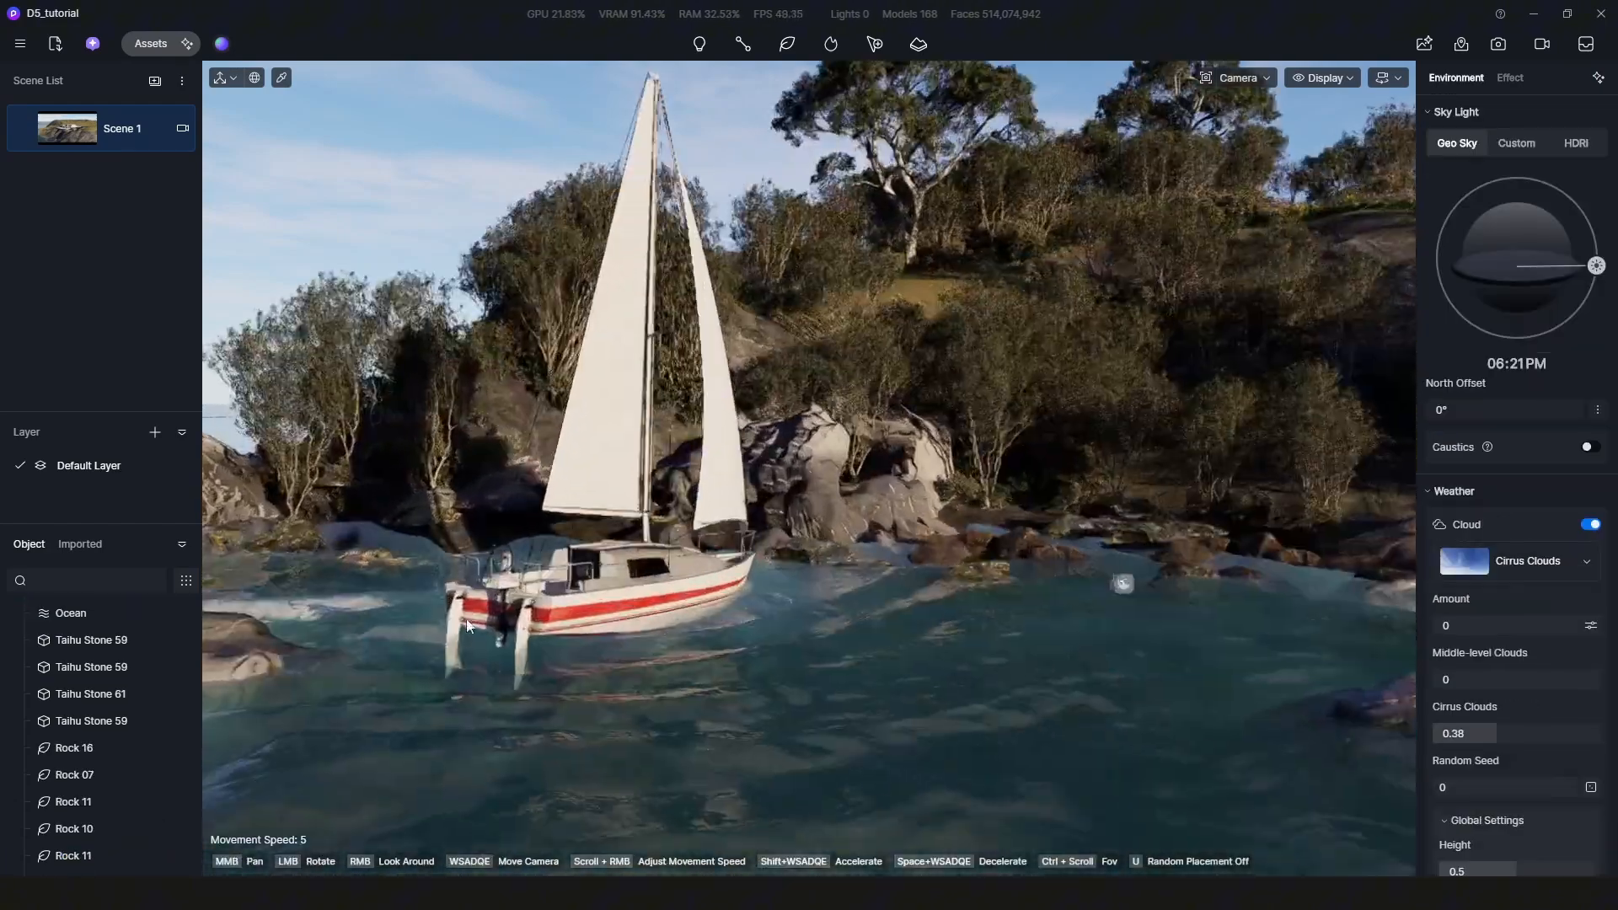
click(605, 548)
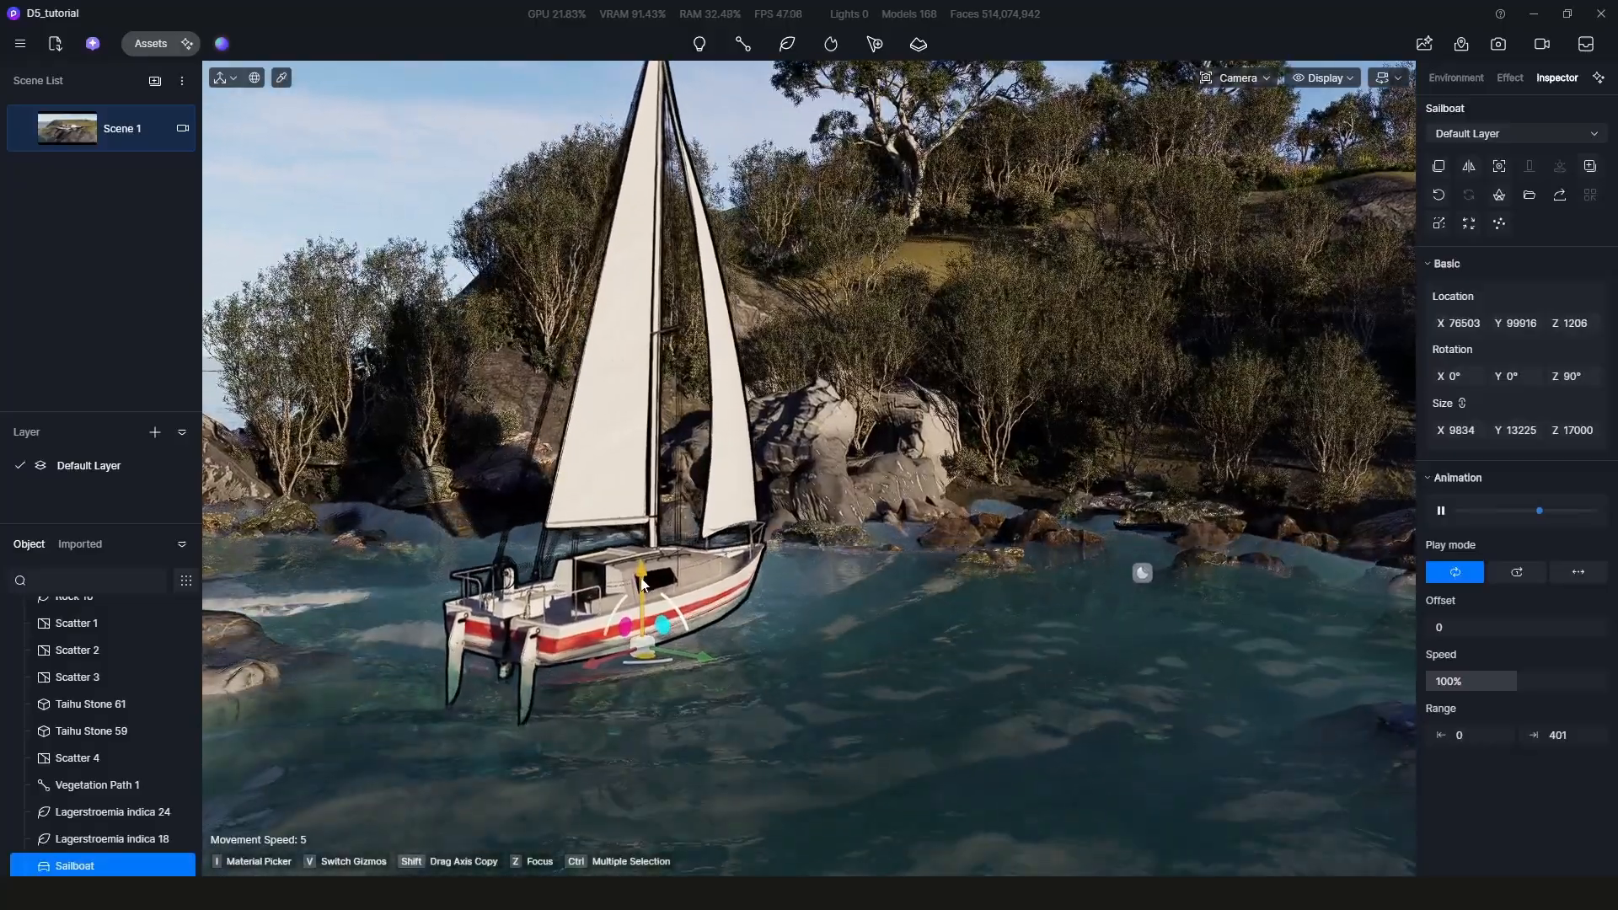
scroll(841, 622, down, 4)
click(979, 605)
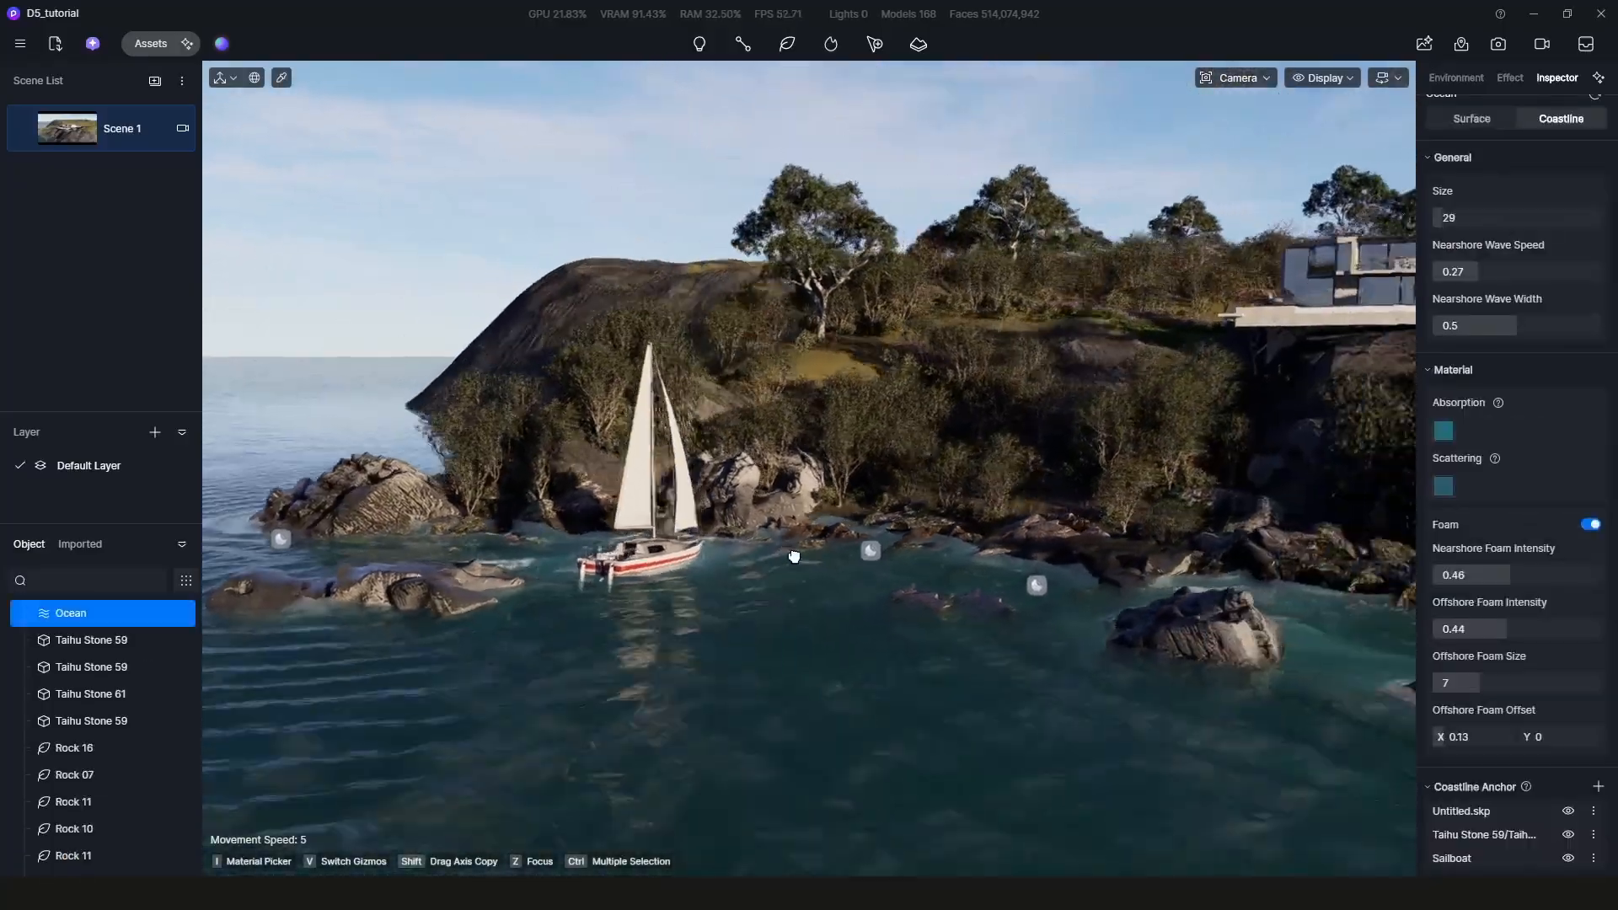
scroll(999, 534, up, 8)
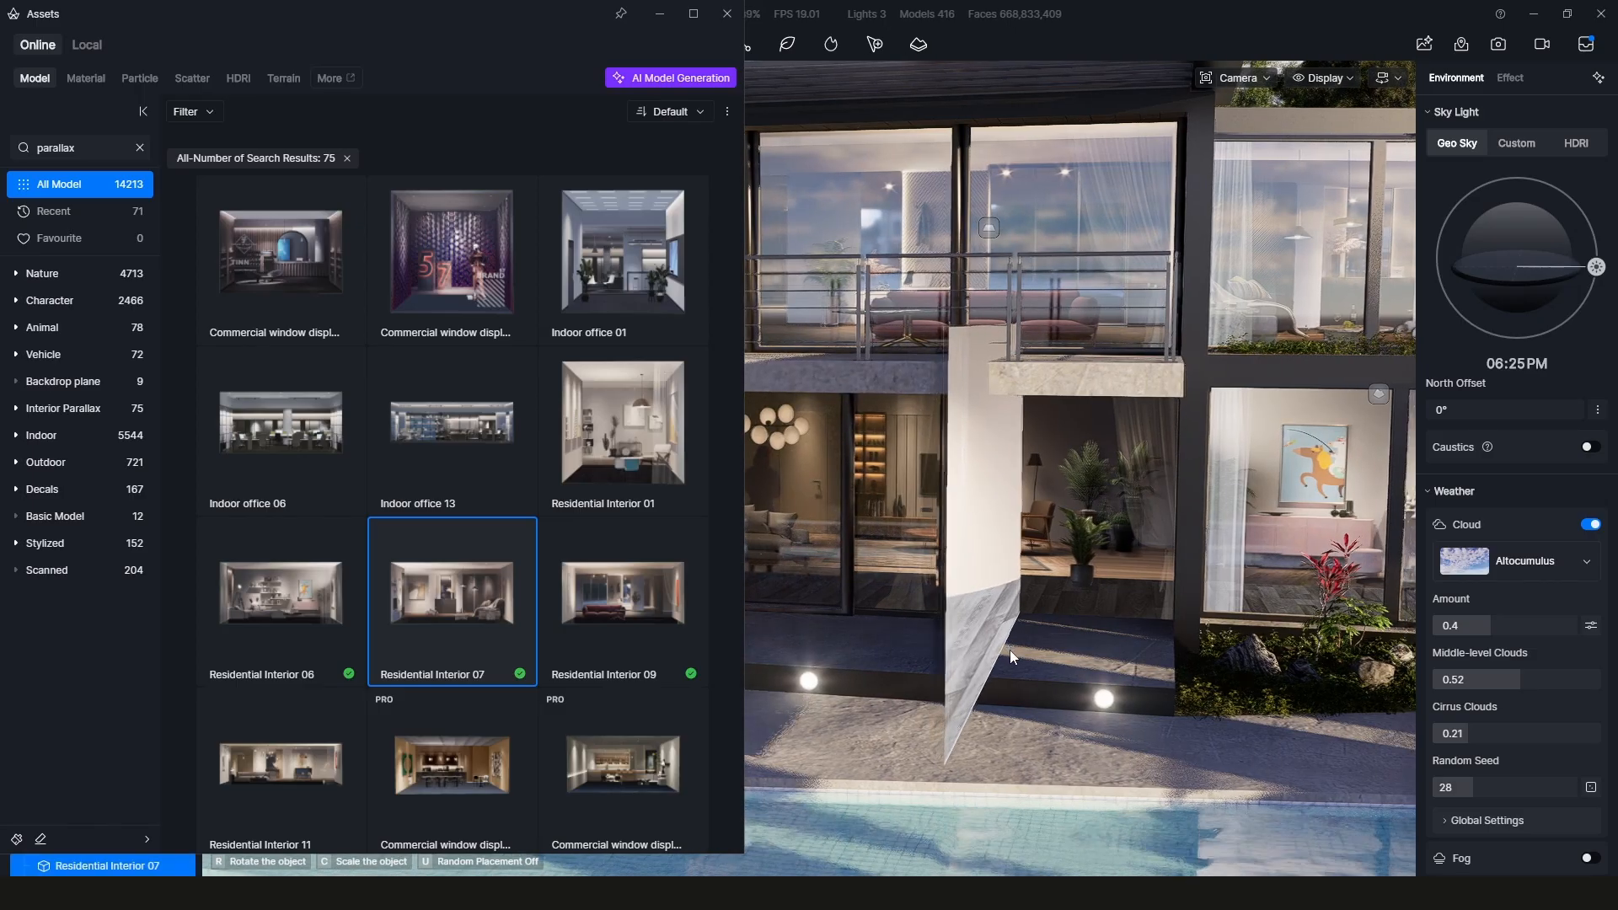
- Place the Residential Interior 07 parallax model at the ground-floor opening facing the pool, with lighting 1 and light intensity 1
click(1010, 650)
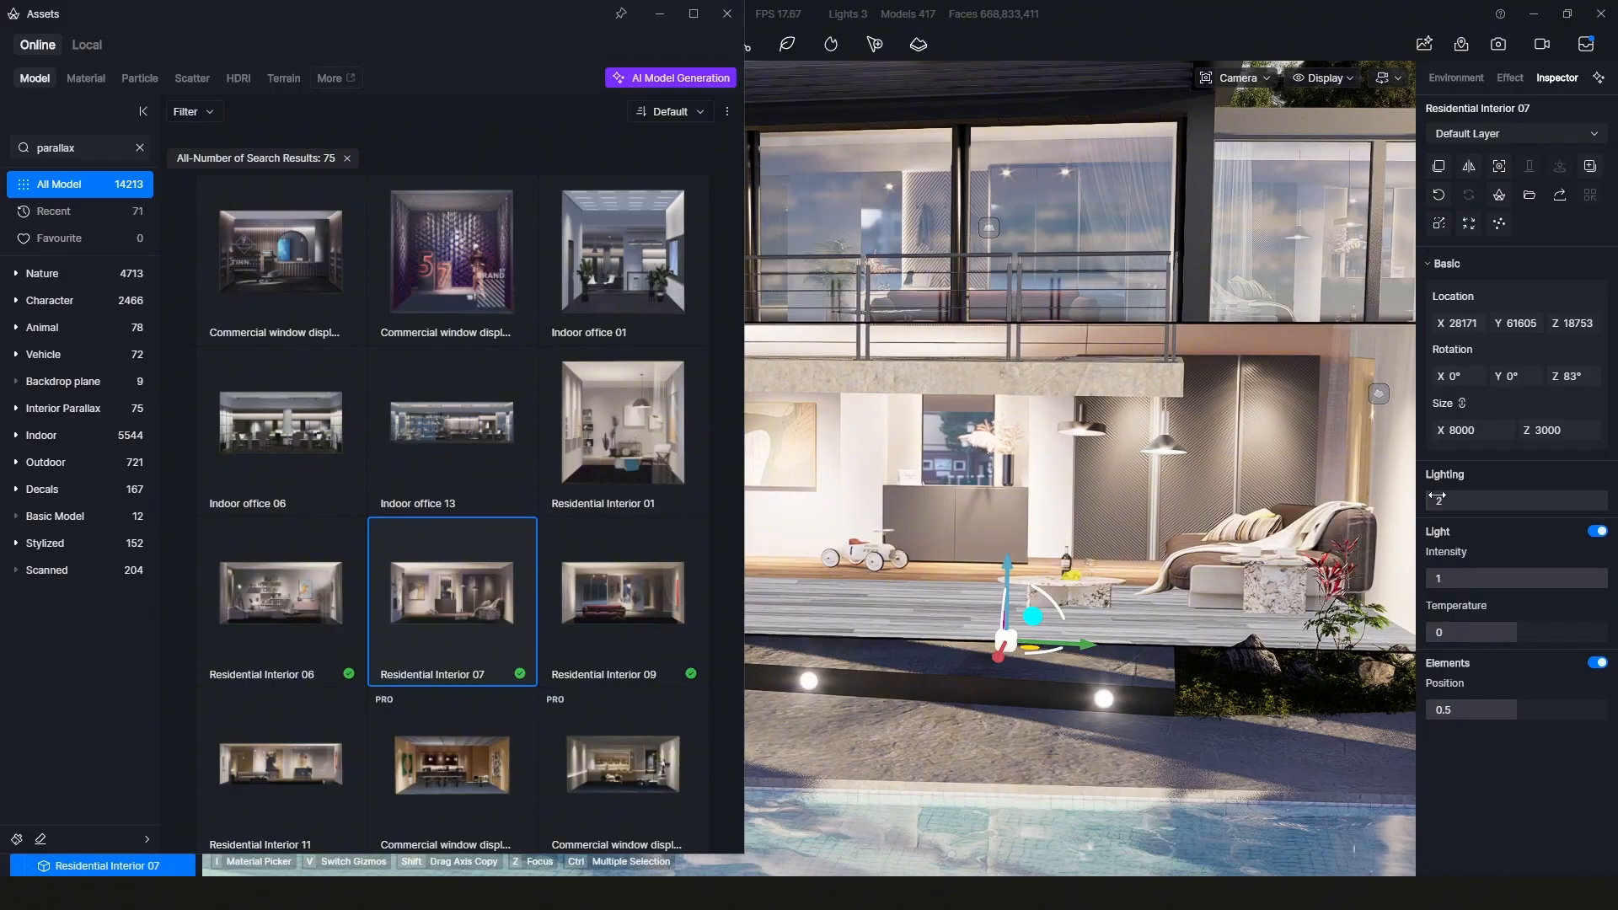
drag(1435, 497, 1427, 496)
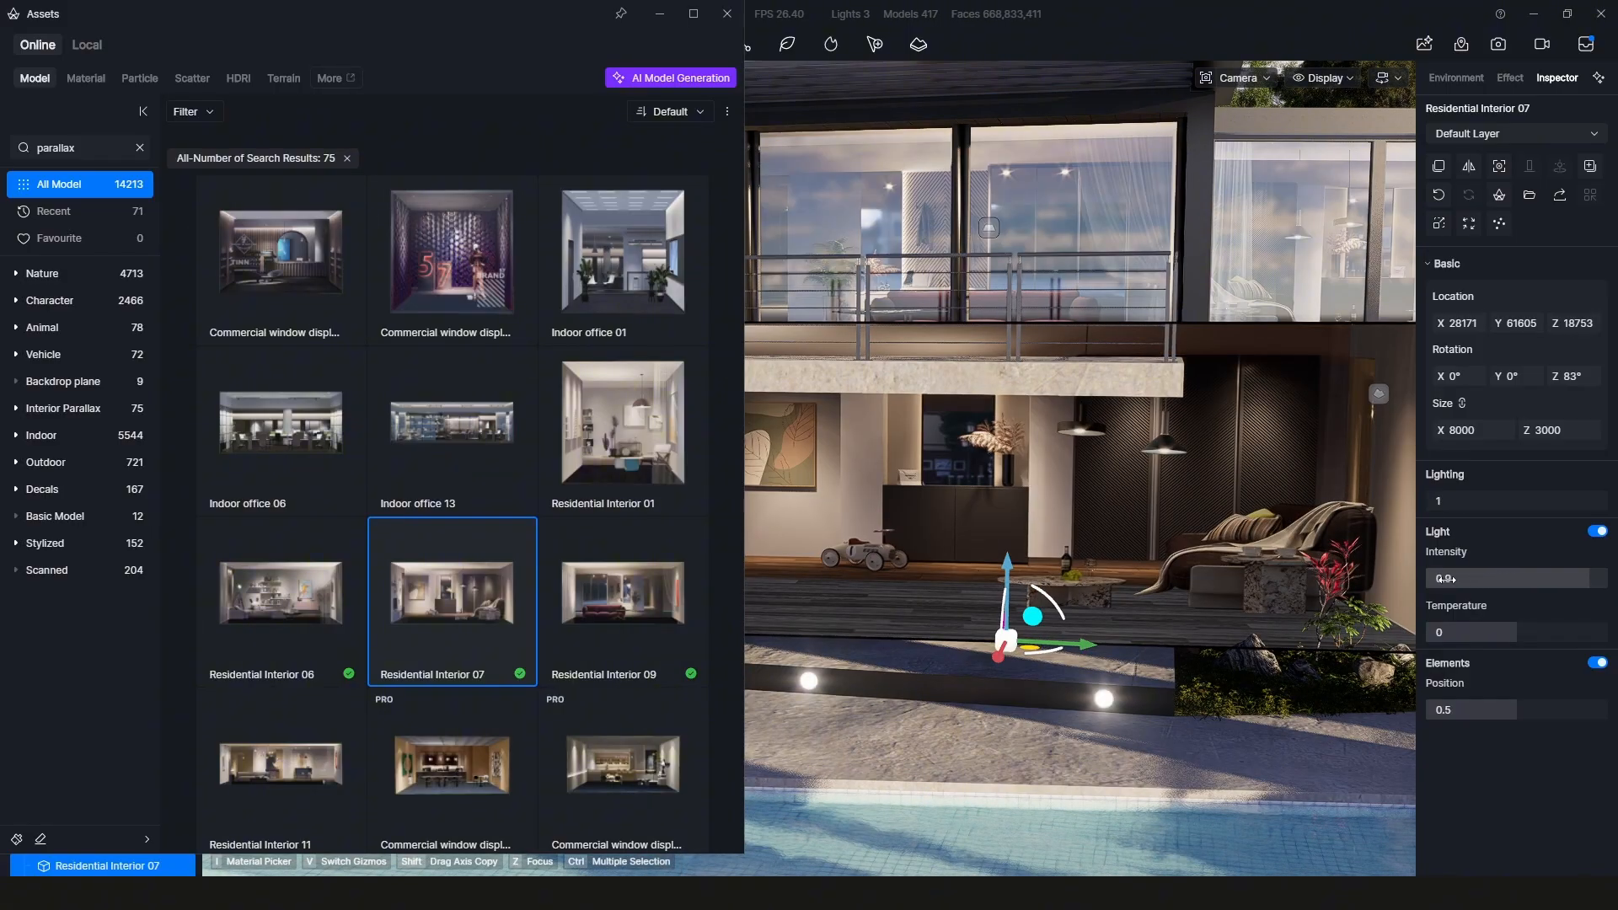
drag(1447, 579, 1372, 578)
drag(1472, 576, 1503, 574)
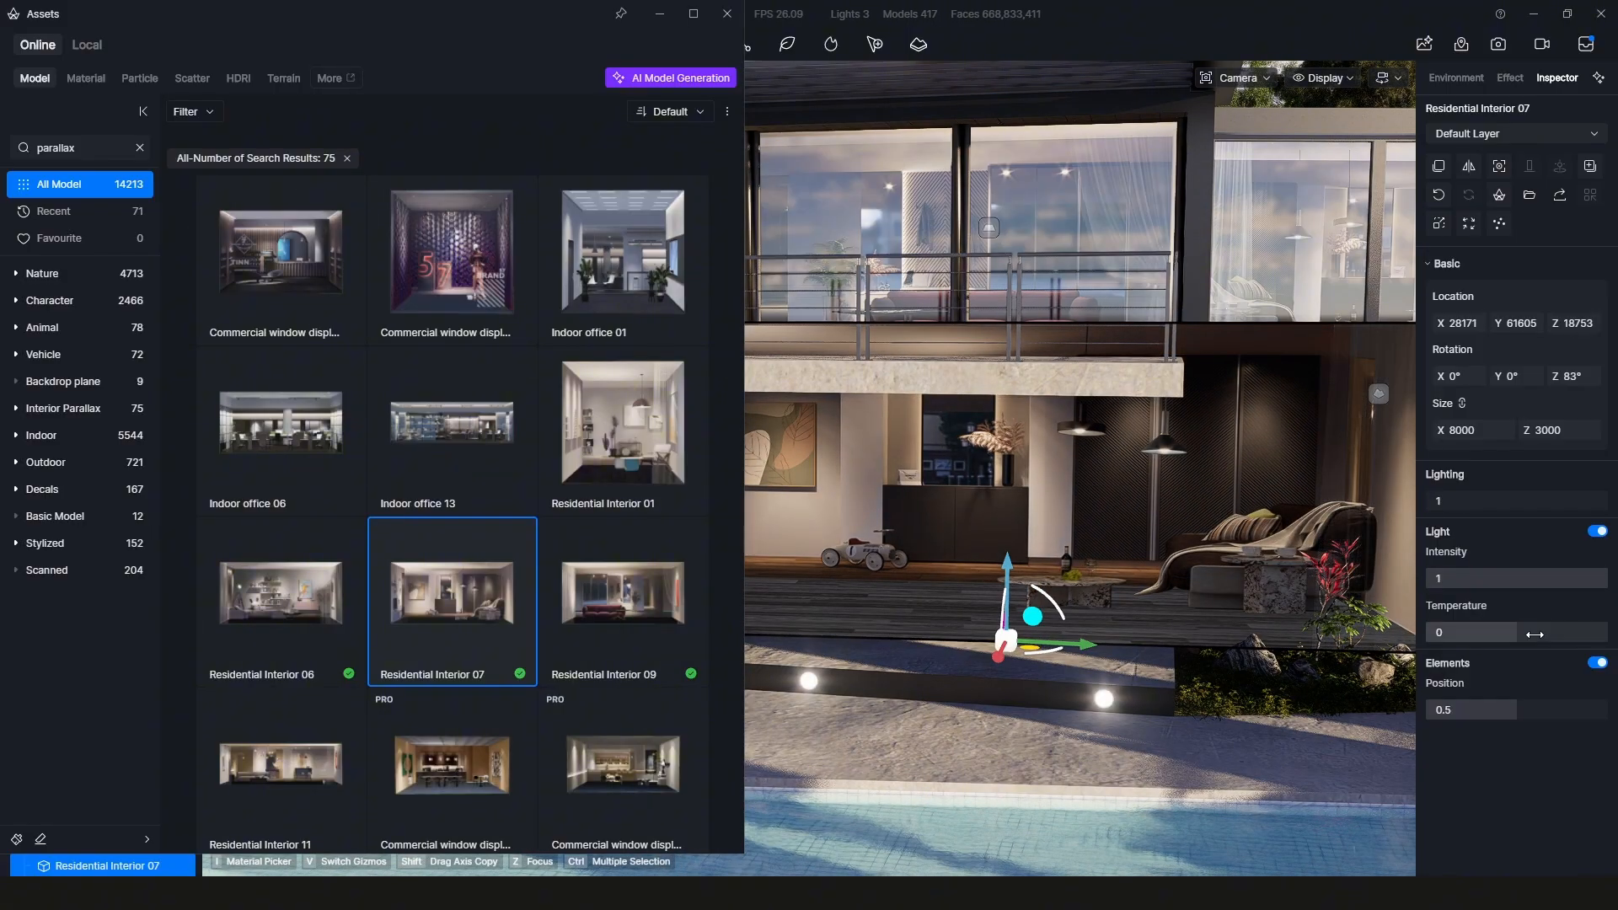
scroll(1076, 562, down, 3)
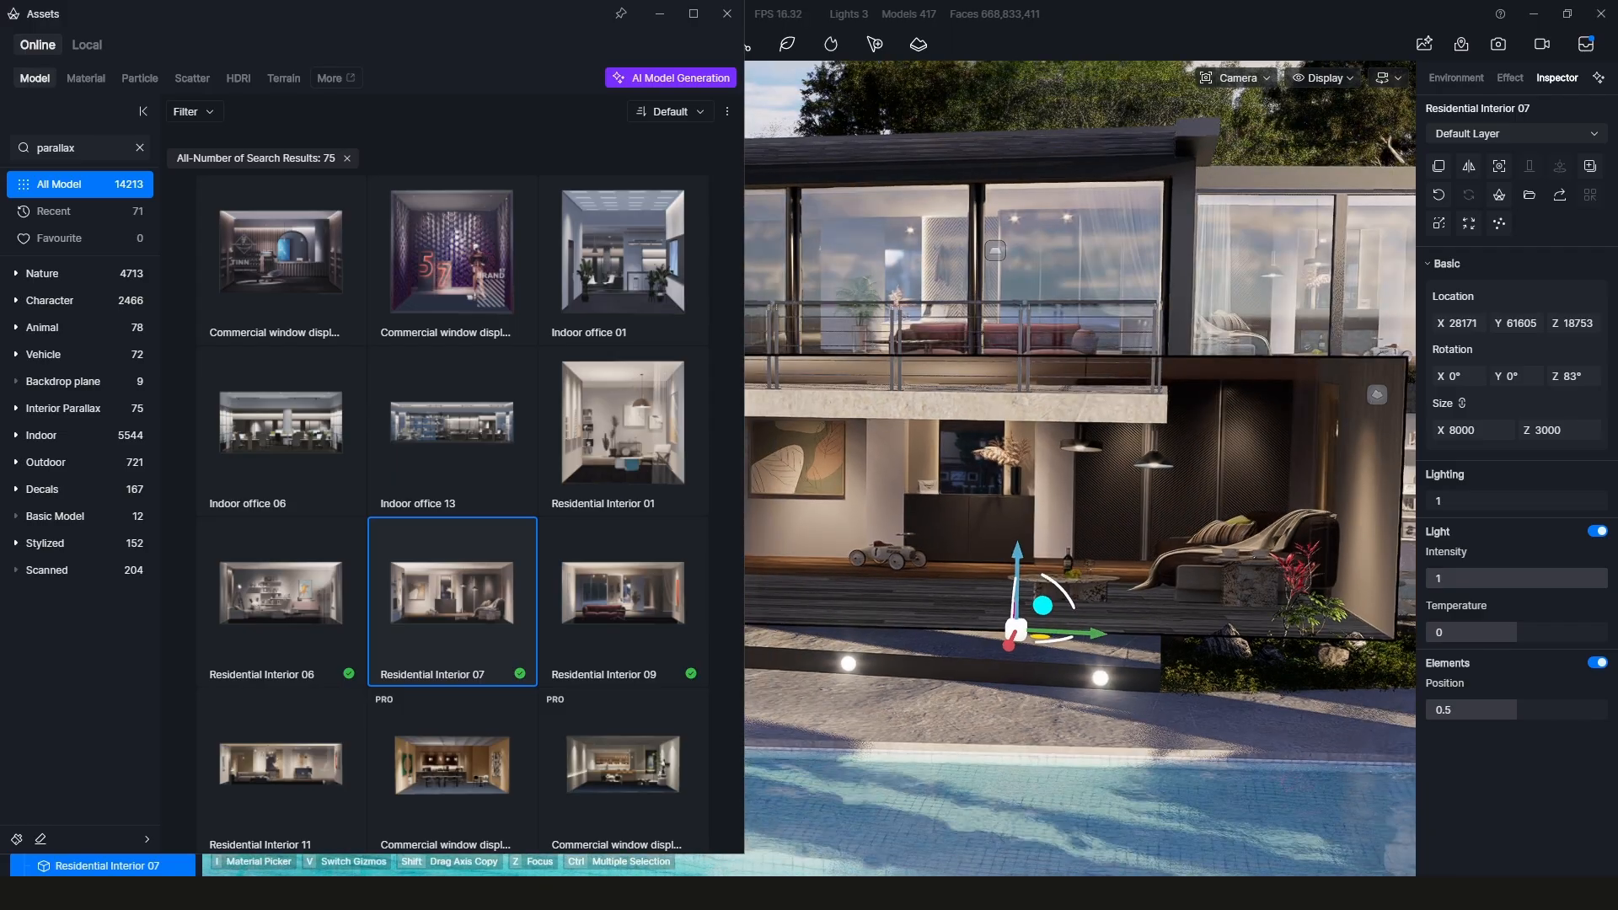
right_drag(974, 528, 1024, 527)
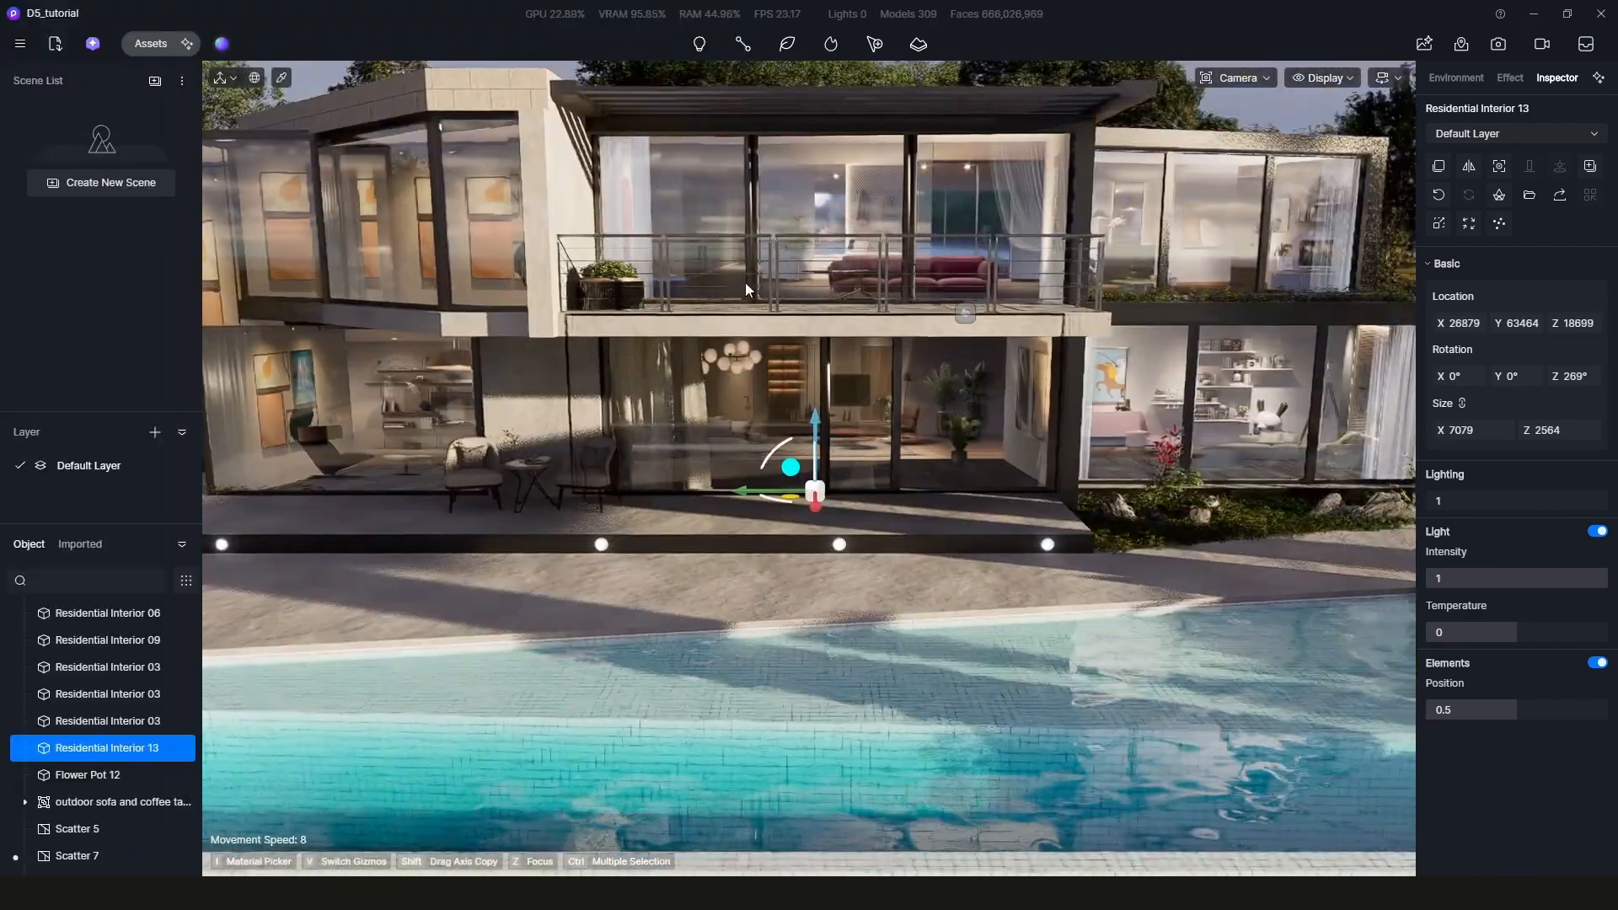
- Examine the ground-floor interior rooms, the terrace seating and the whole pool facade from close up and from a distance
scroll(537, 447, up, 5)
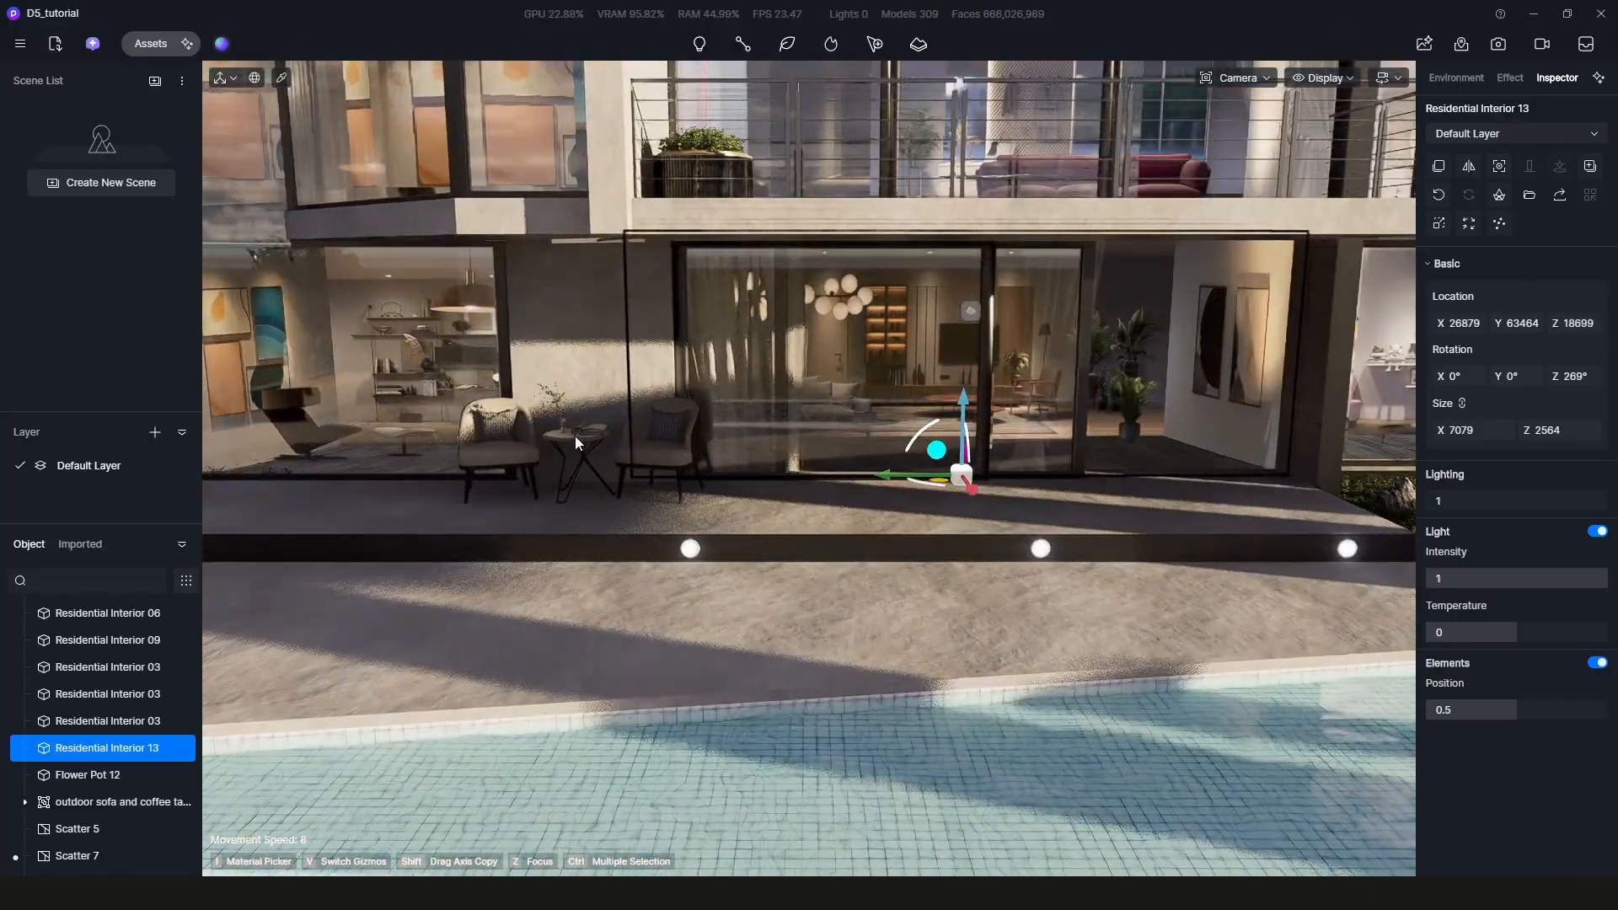
click(583, 440)
click(621, 504)
scroll(621, 502, down, 4)
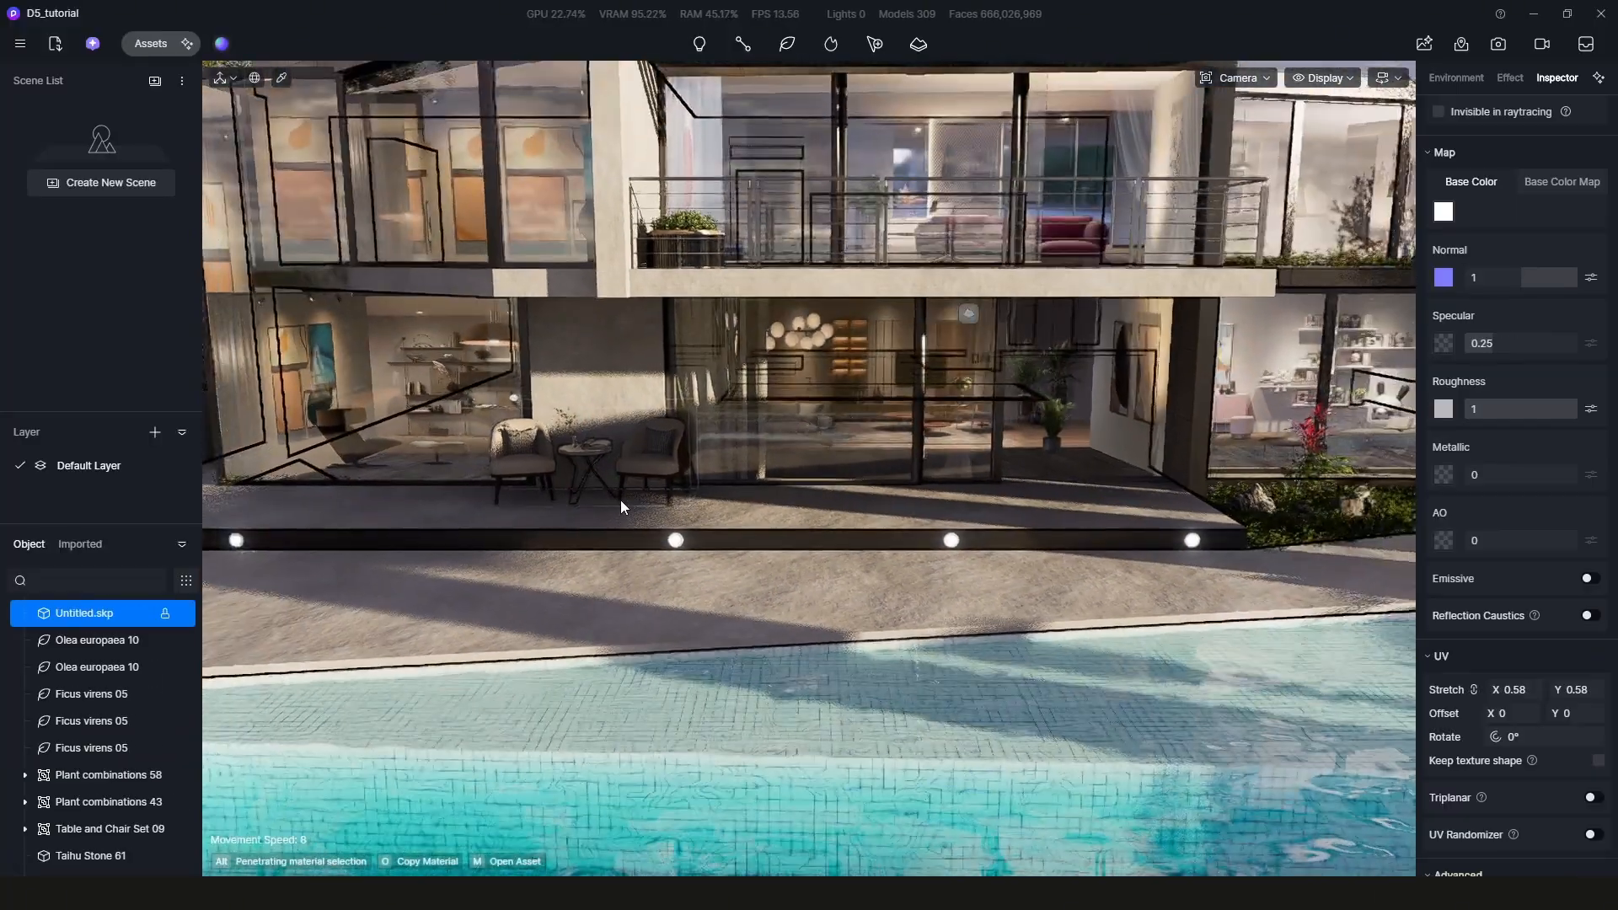
scroll(621, 502, down, 3)
right_drag(611, 408, 671, 387)
scroll(727, 394, down, 4)
scroll(727, 394, down, 3)
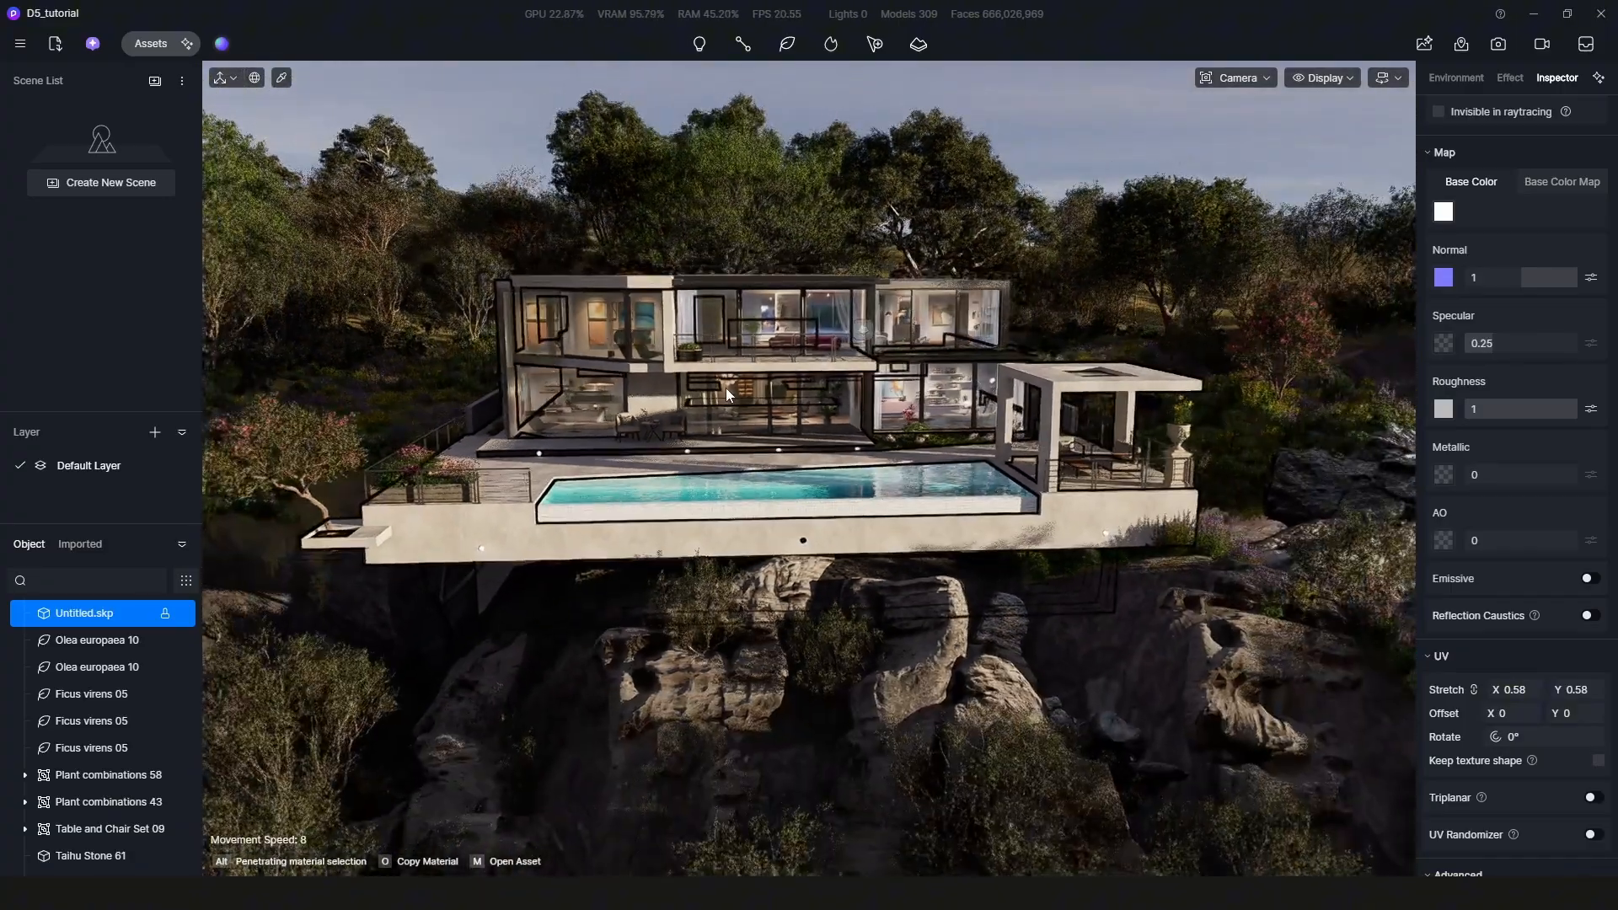
- Render the front view of the house as a 16:9 still image of 1440 x 810 and save it as Image1.png
click(1032, 111)
drag(930, 292, 886, 288)
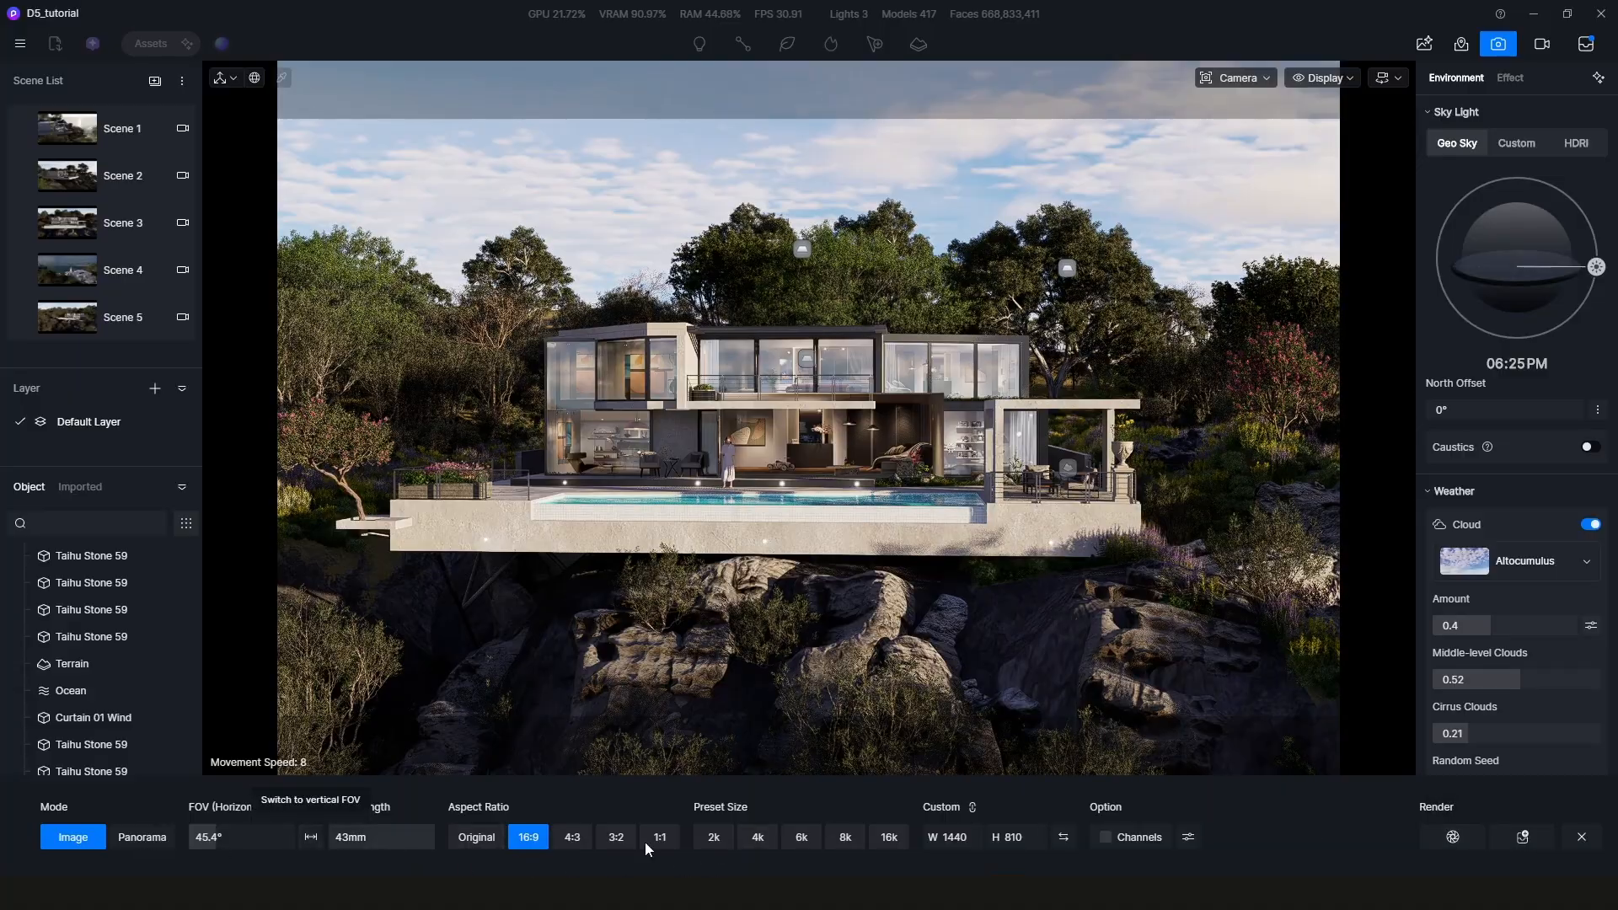
click(1445, 836)
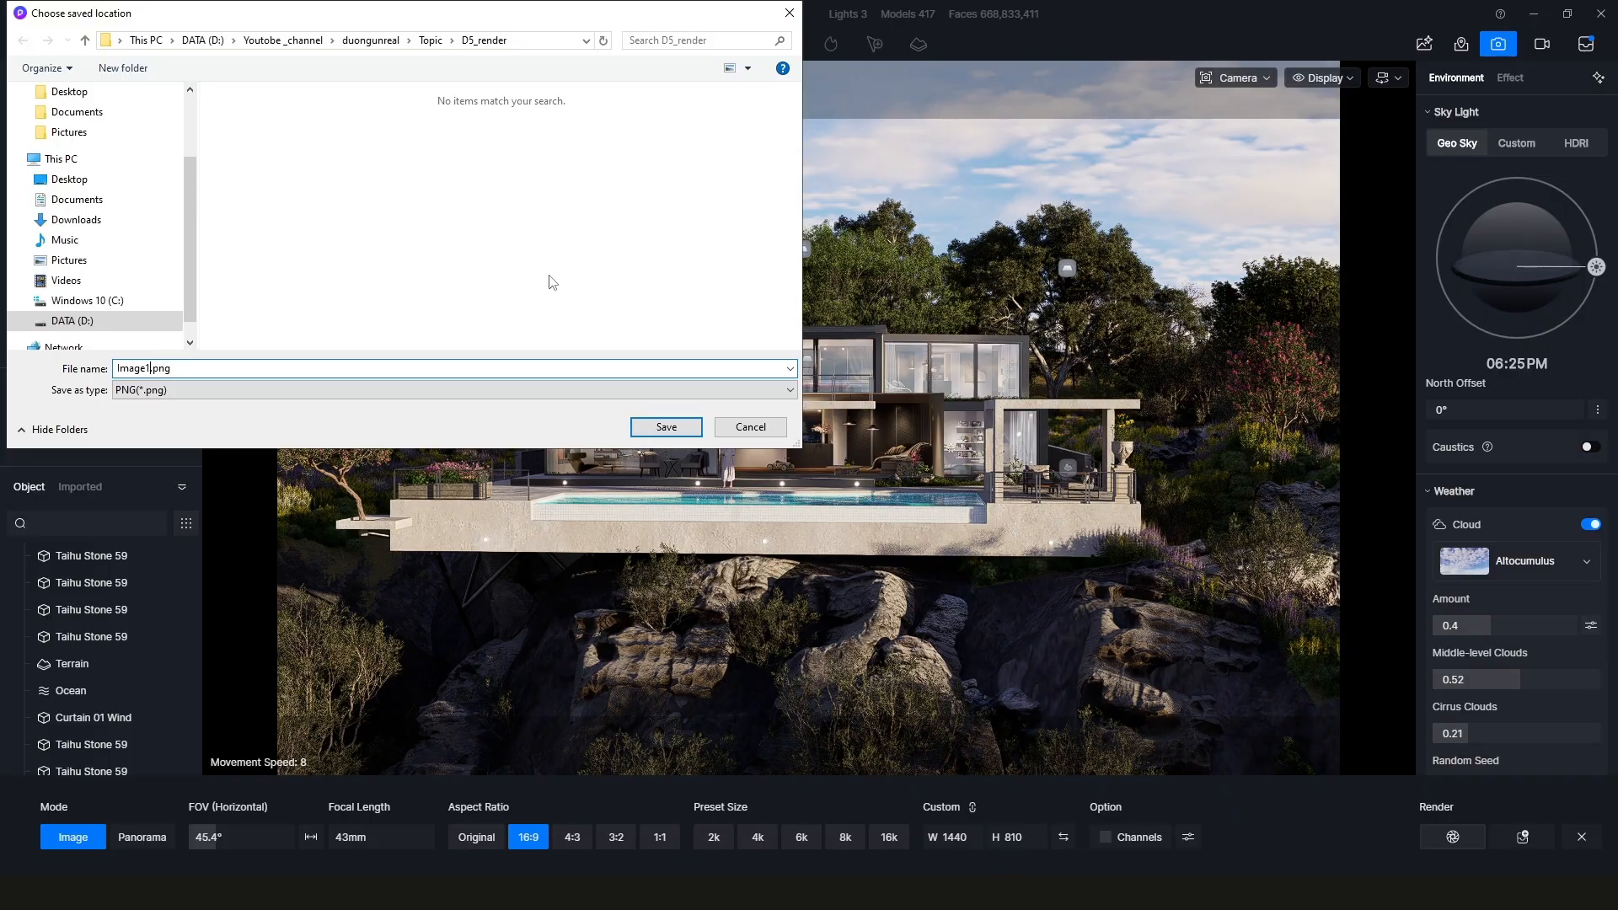
click(645, 433)
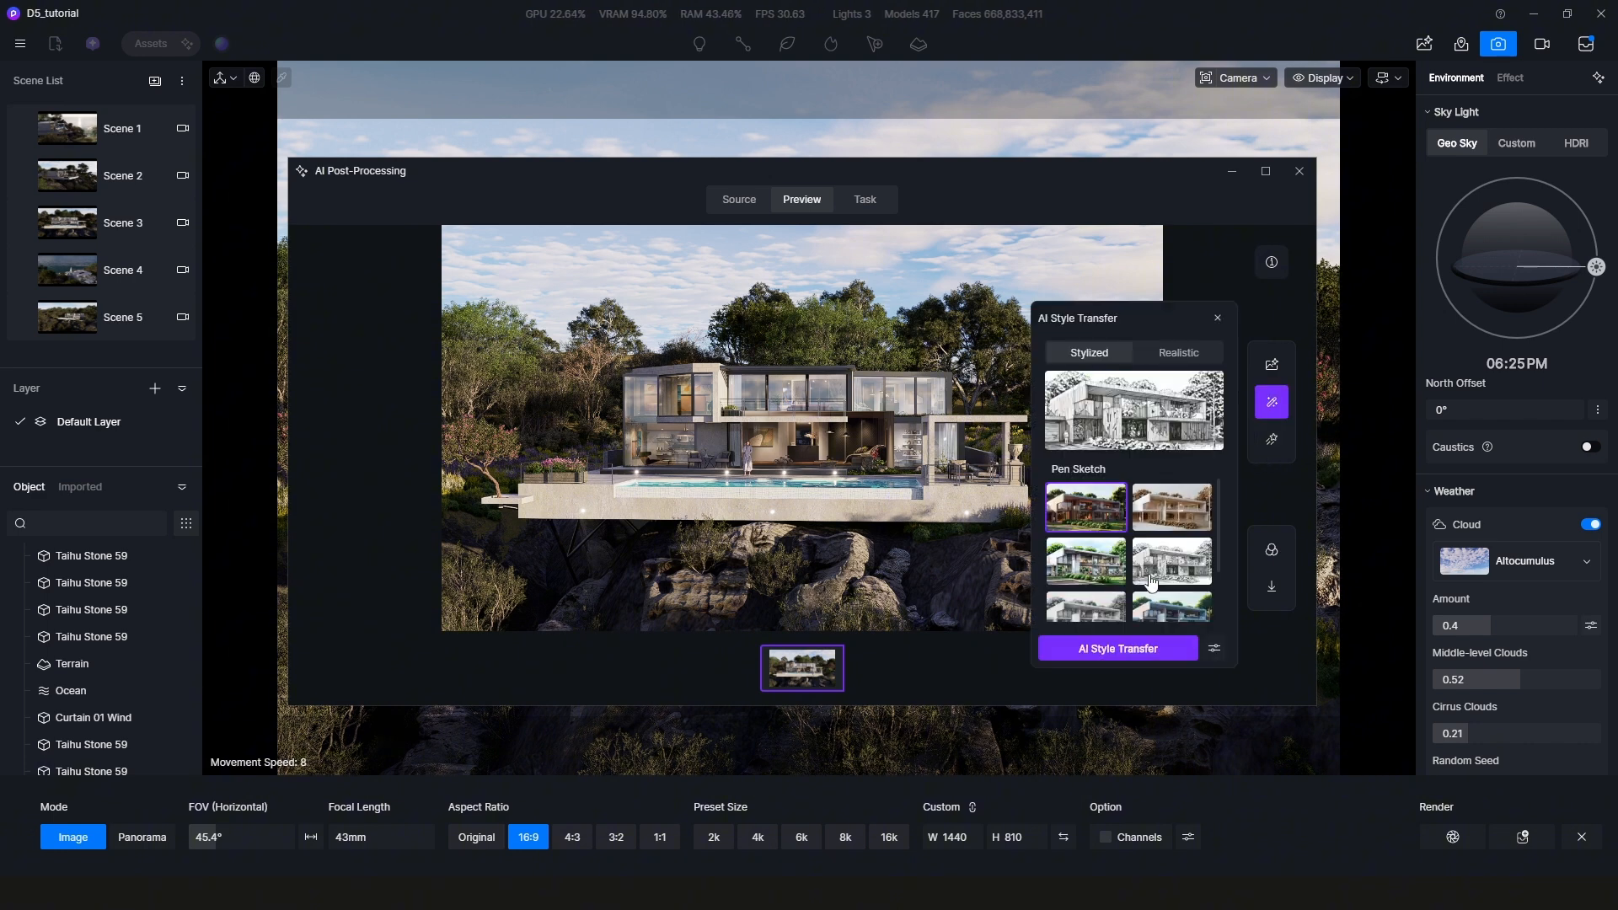
- Browse the Stylized and Realistic presets of AI Style Transfer for the rendered house image
scroll(1153, 581, down, 5)
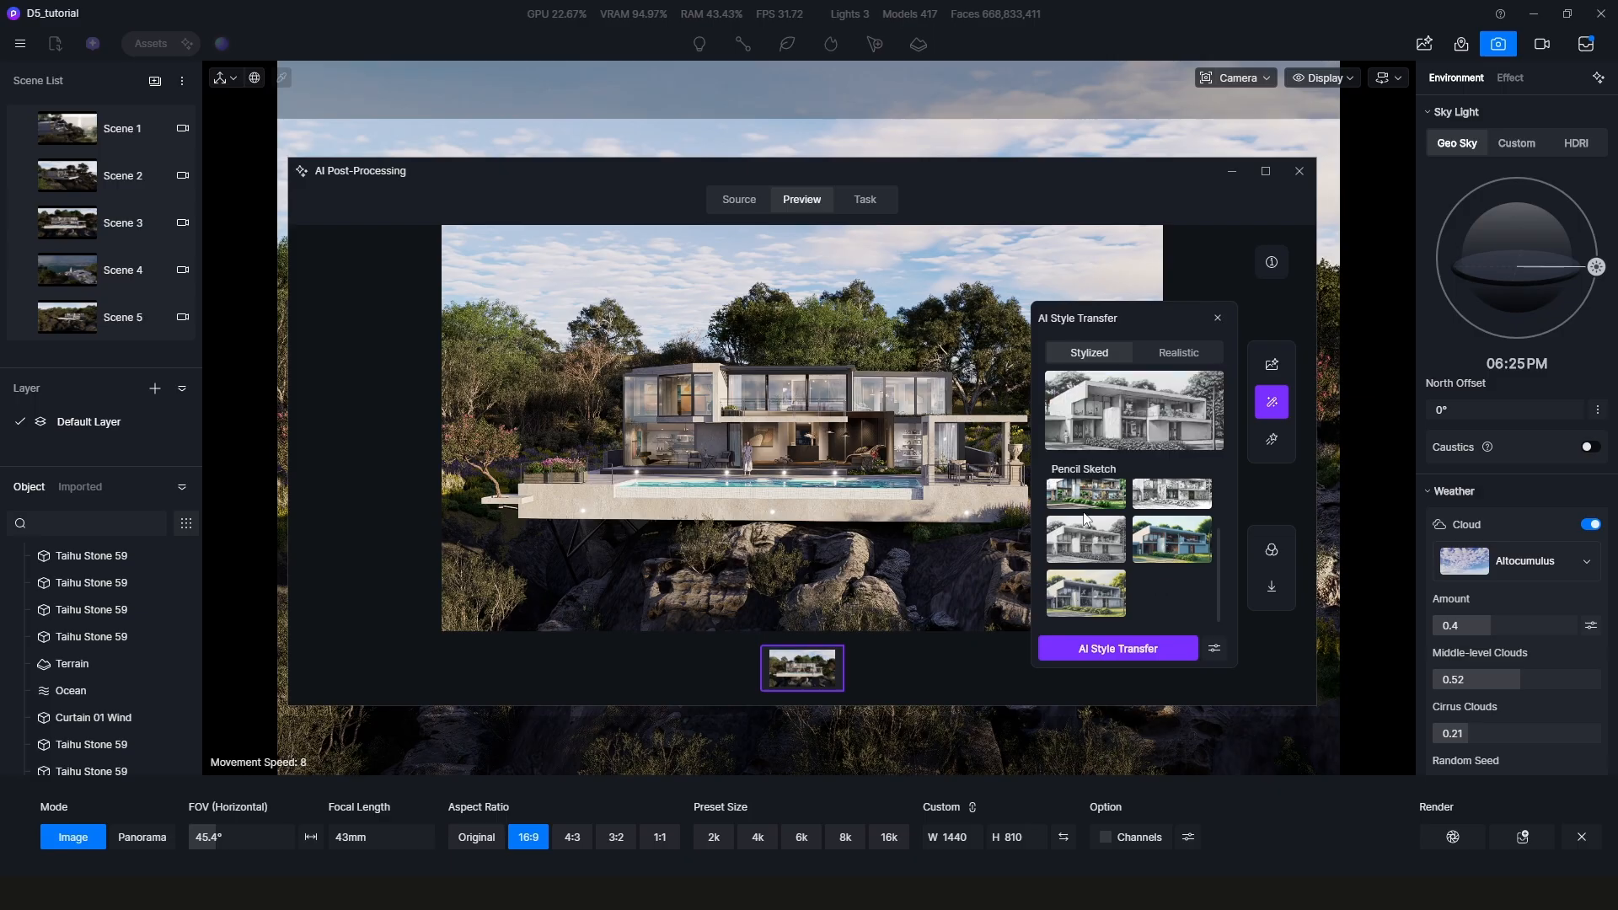
scroll(1088, 530, up, 2)
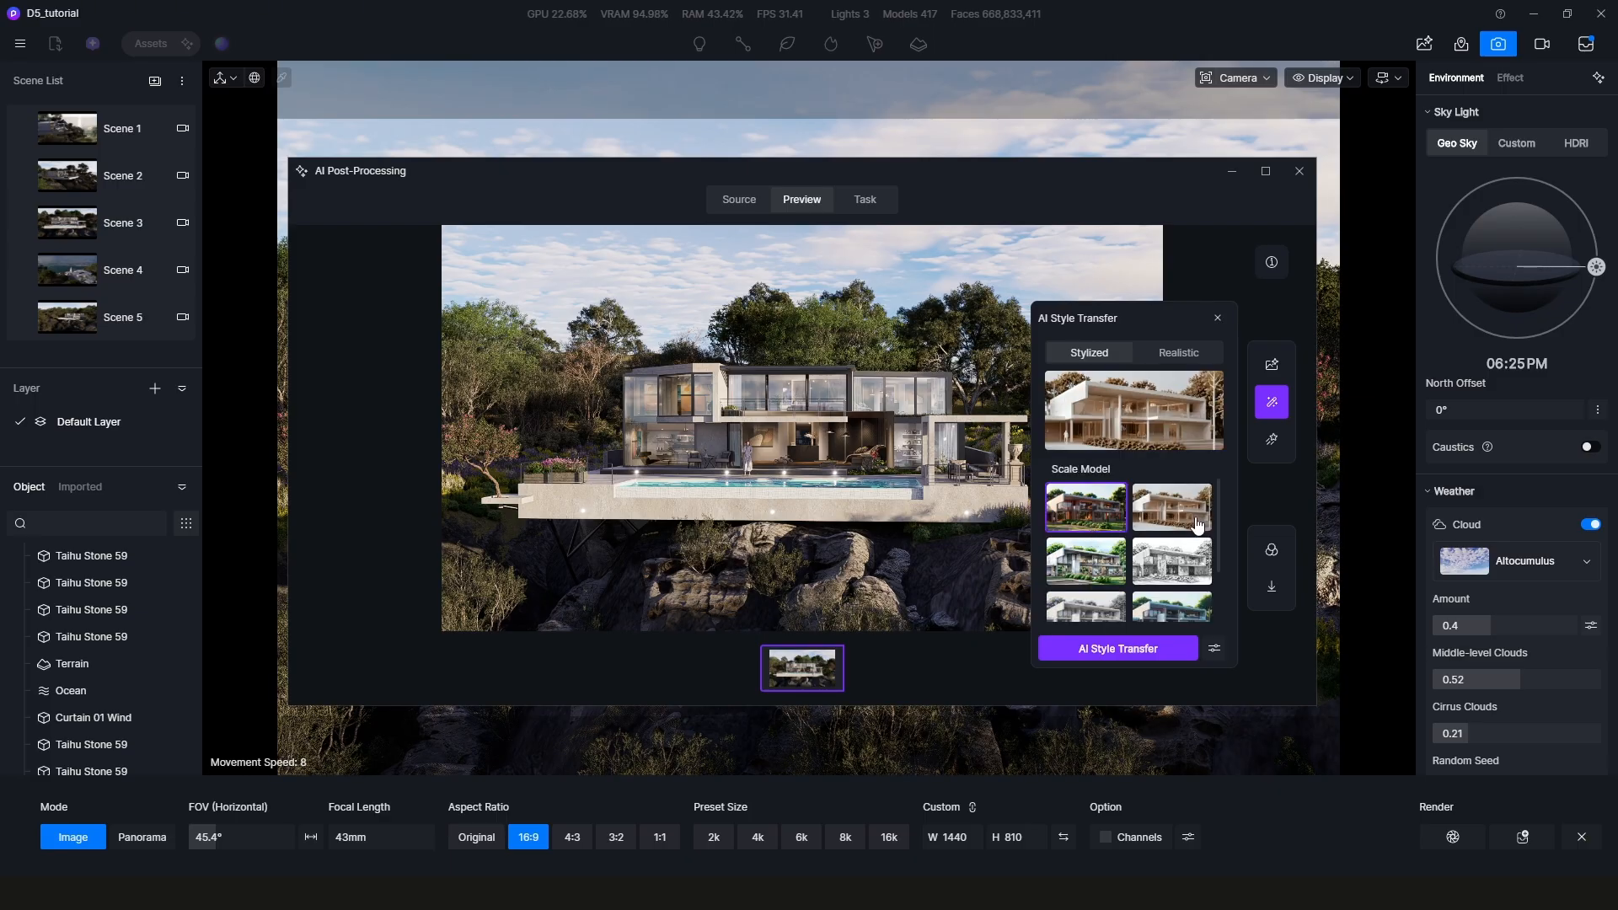
click(1180, 354)
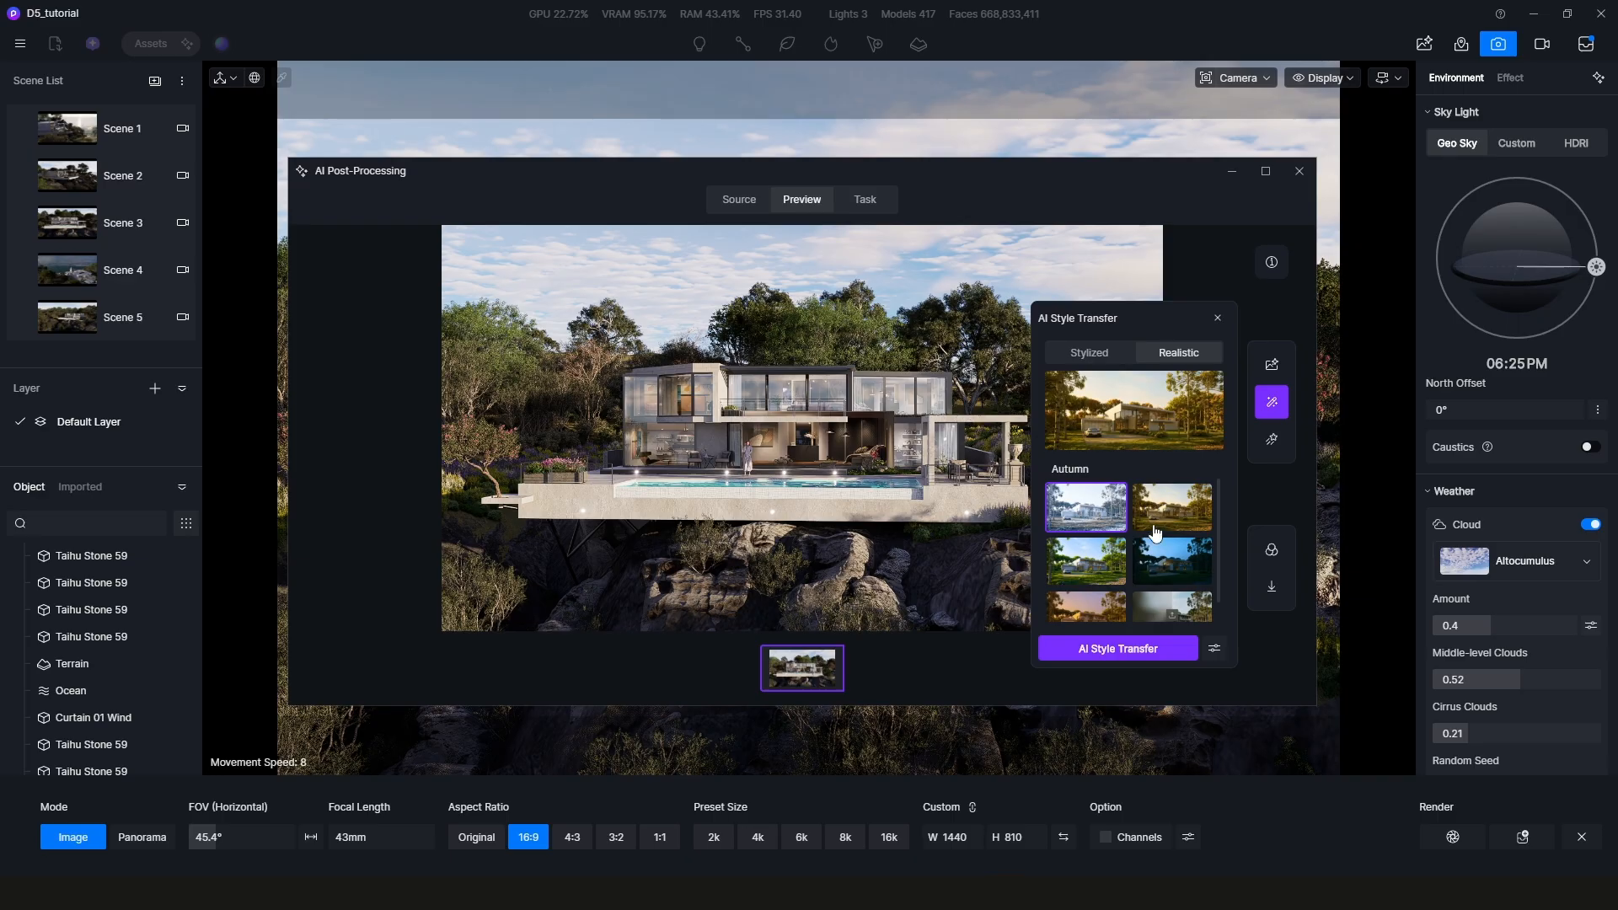
scroll(1153, 543, down, 1)
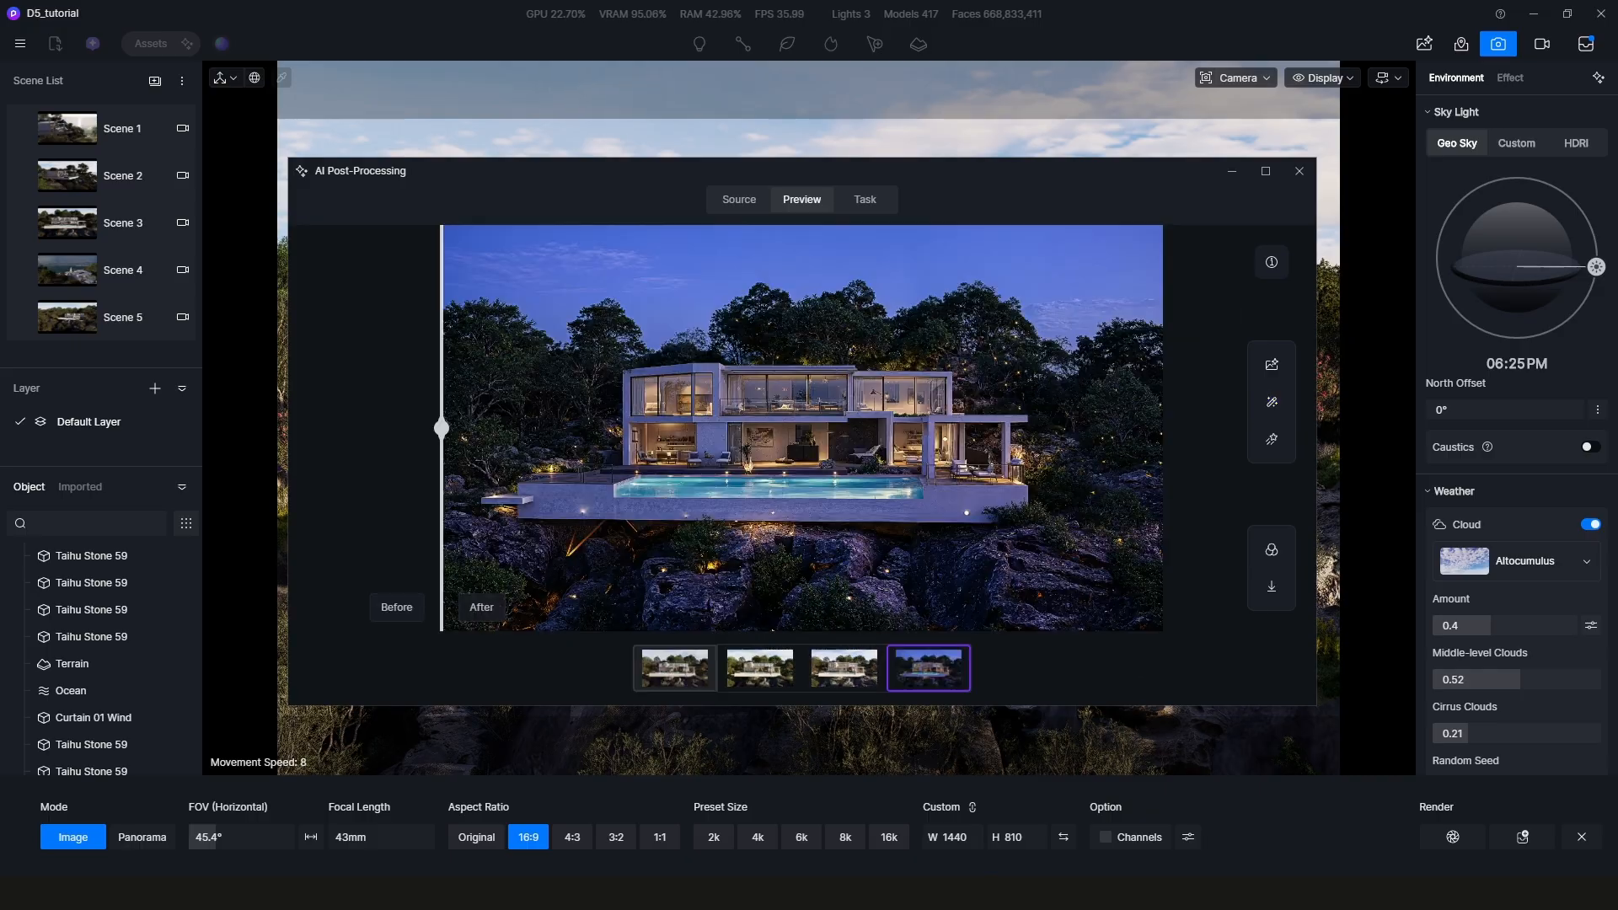
- Compare the AI-processed variants of the house render with the original using the before/after divider
drag(441, 427, 411, 489)
click(850, 665)
drag(441, 427, 507, 520)
click(754, 672)
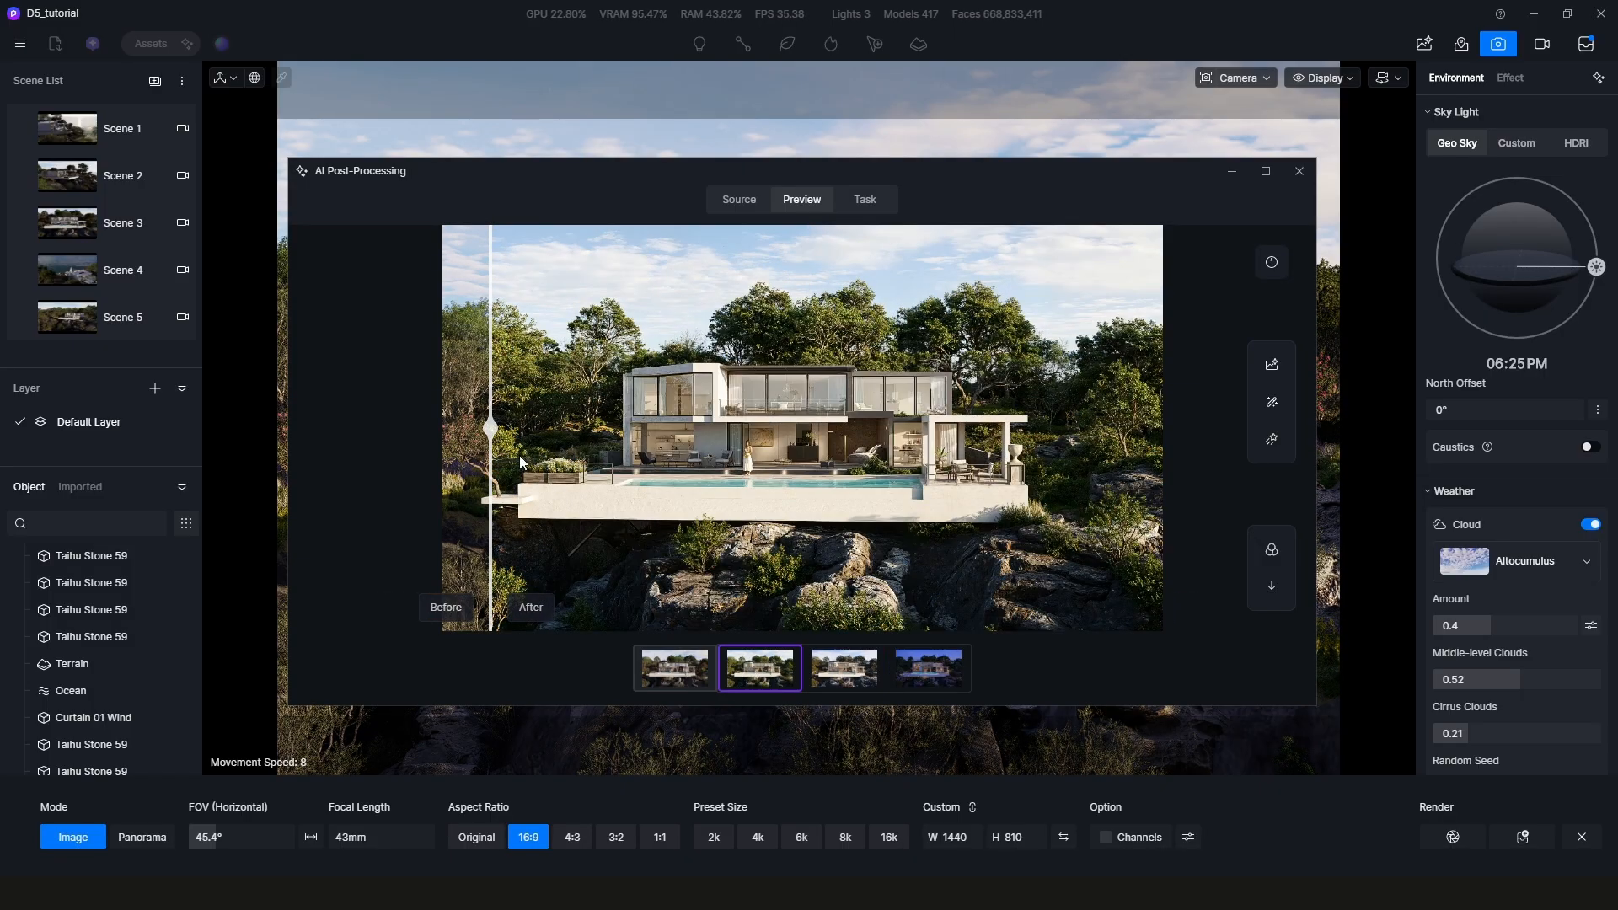
drag(722, 441, 434, 519)
click(945, 665)
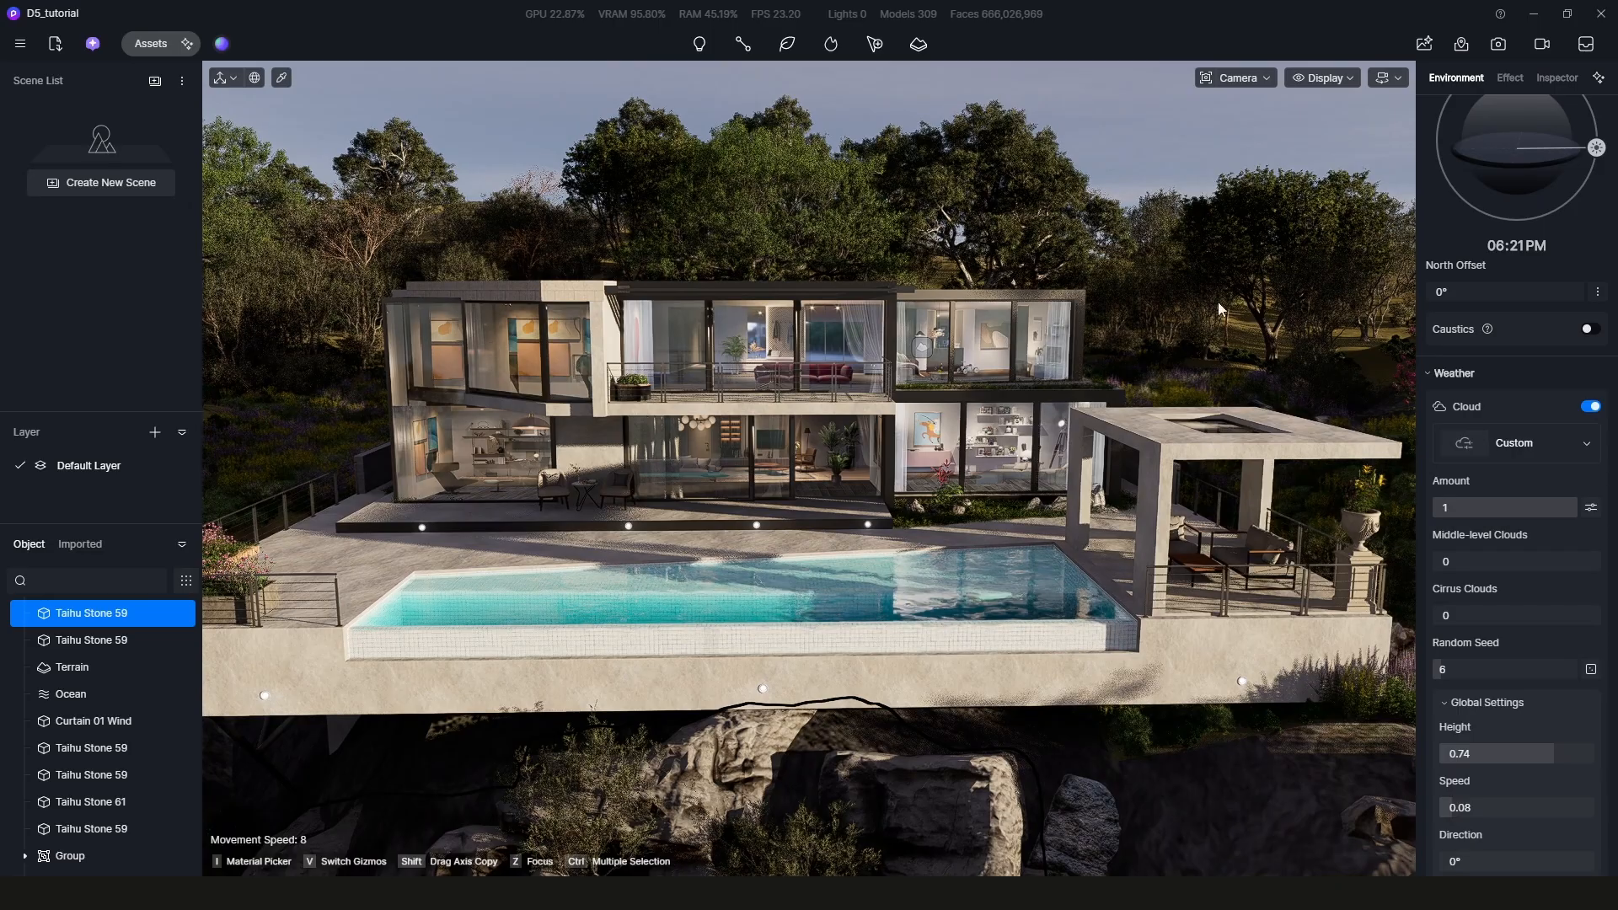
- Set the Geo Sky time of day to 06:25 PM
scroll(1470, 413, up, 2)
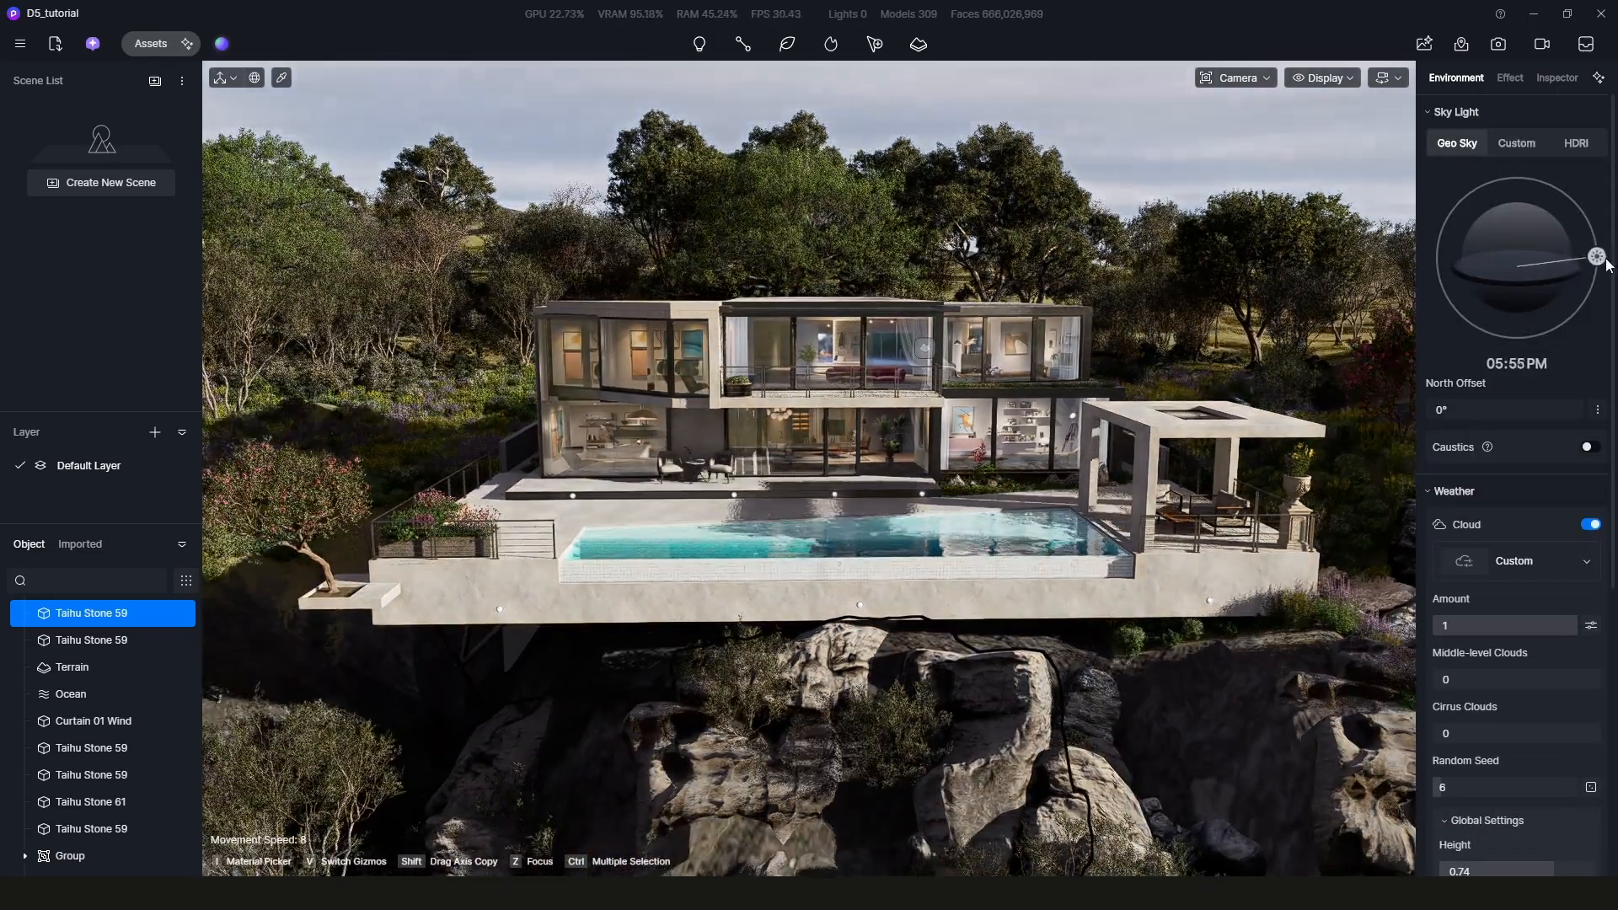
drag(1606, 264, 1608, 273)
scroll(1498, 493, down, 2)
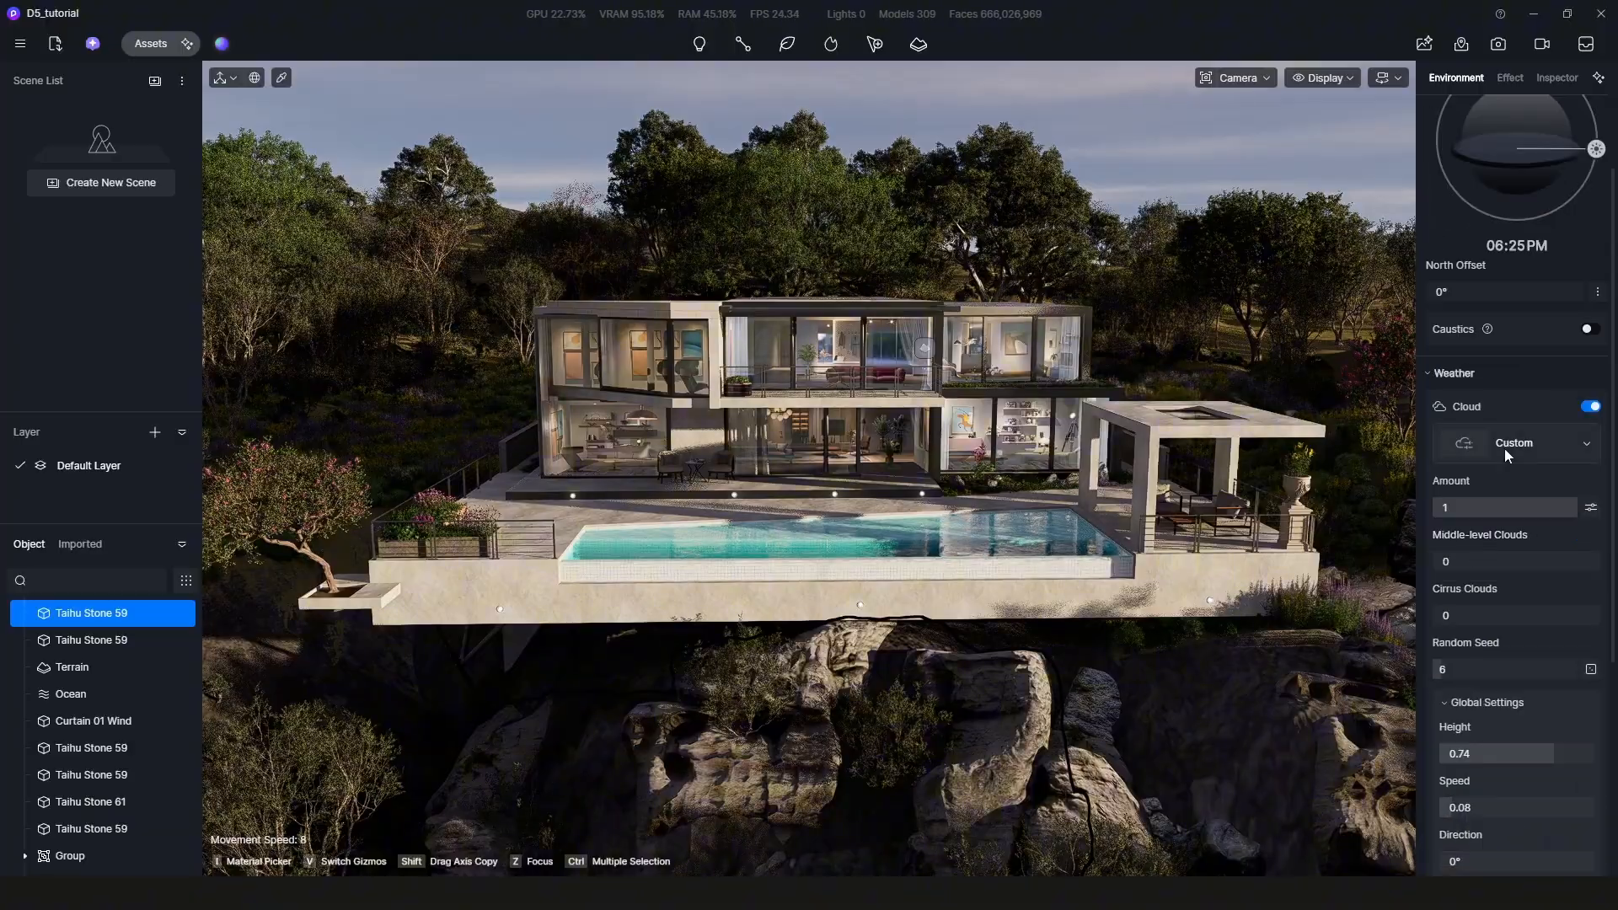
- Try the Stratus cloud preset, then replace it with Stratocumulus for the sky above the house
middle_drag(925, 489, 889, 458)
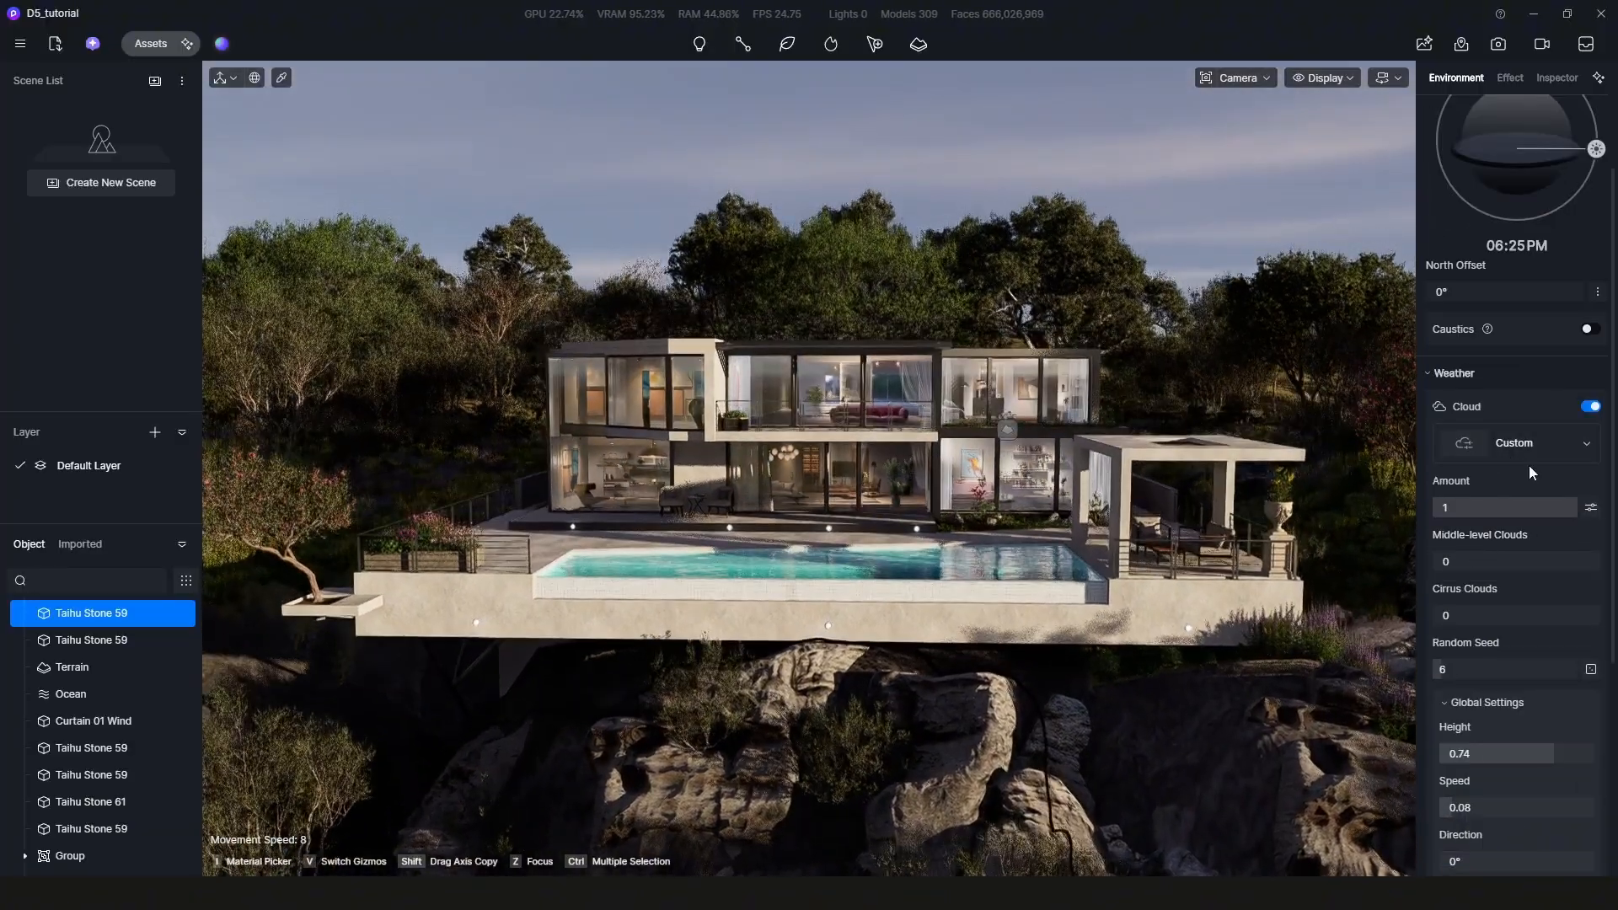
click(1525, 446)
click(1371, 564)
click(1373, 527)
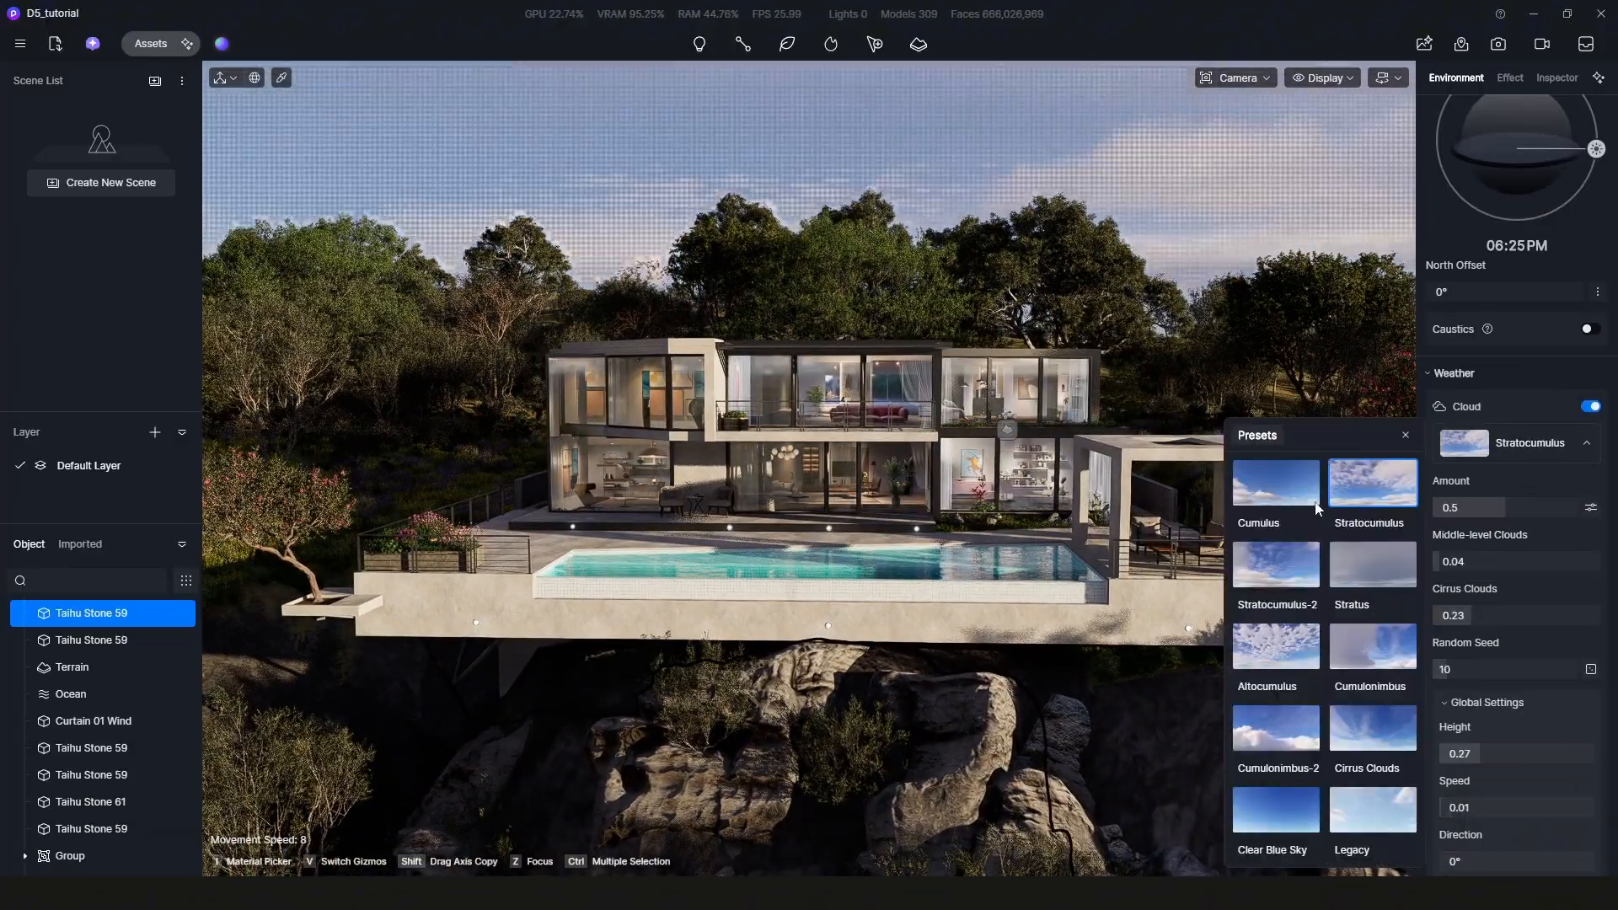
- Try the Stratus, Cumulonimbus, Cumulonimbus-2 and Stratocumulus cloud presets on the sky above the house
click(1365, 577)
click(1390, 633)
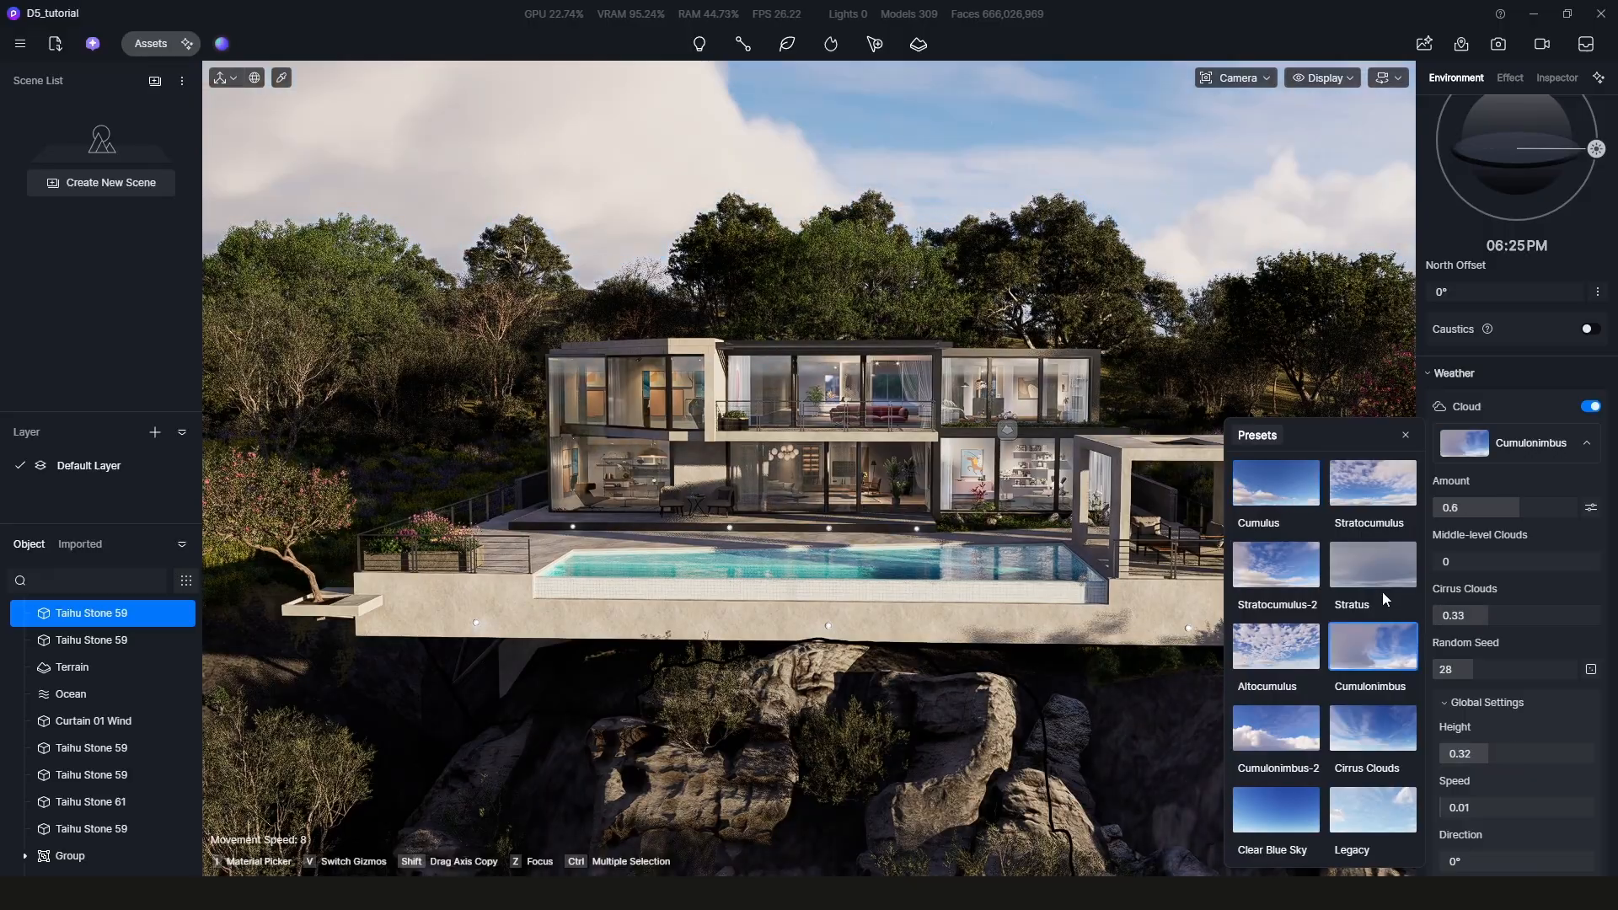
click(1392, 573)
click(1302, 737)
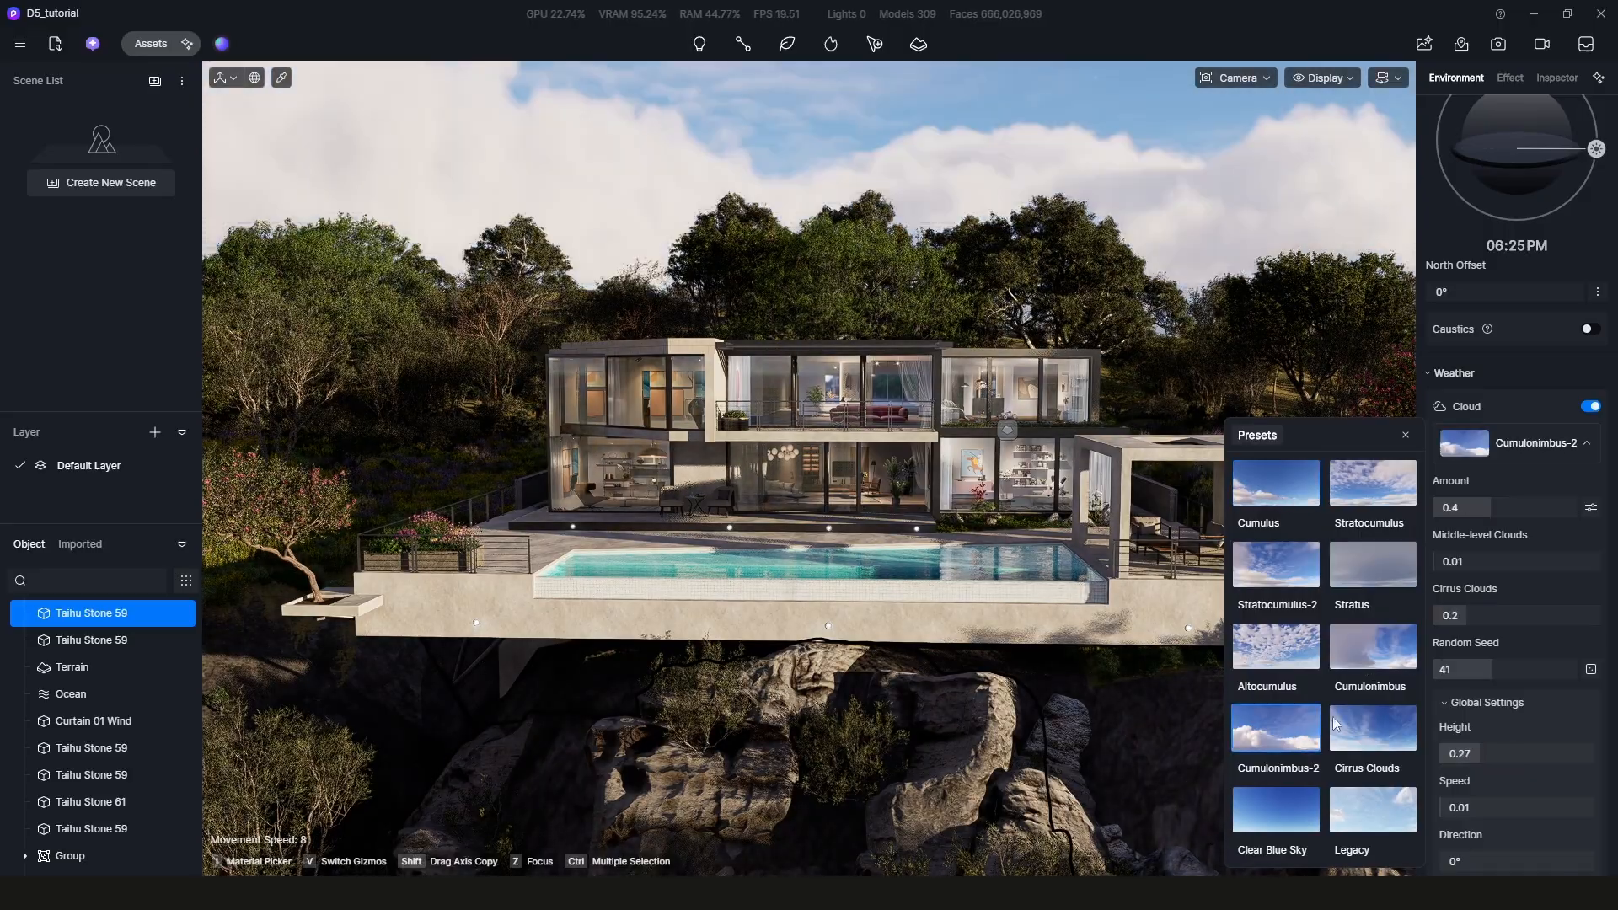
click(1373, 484)
click(1390, 612)
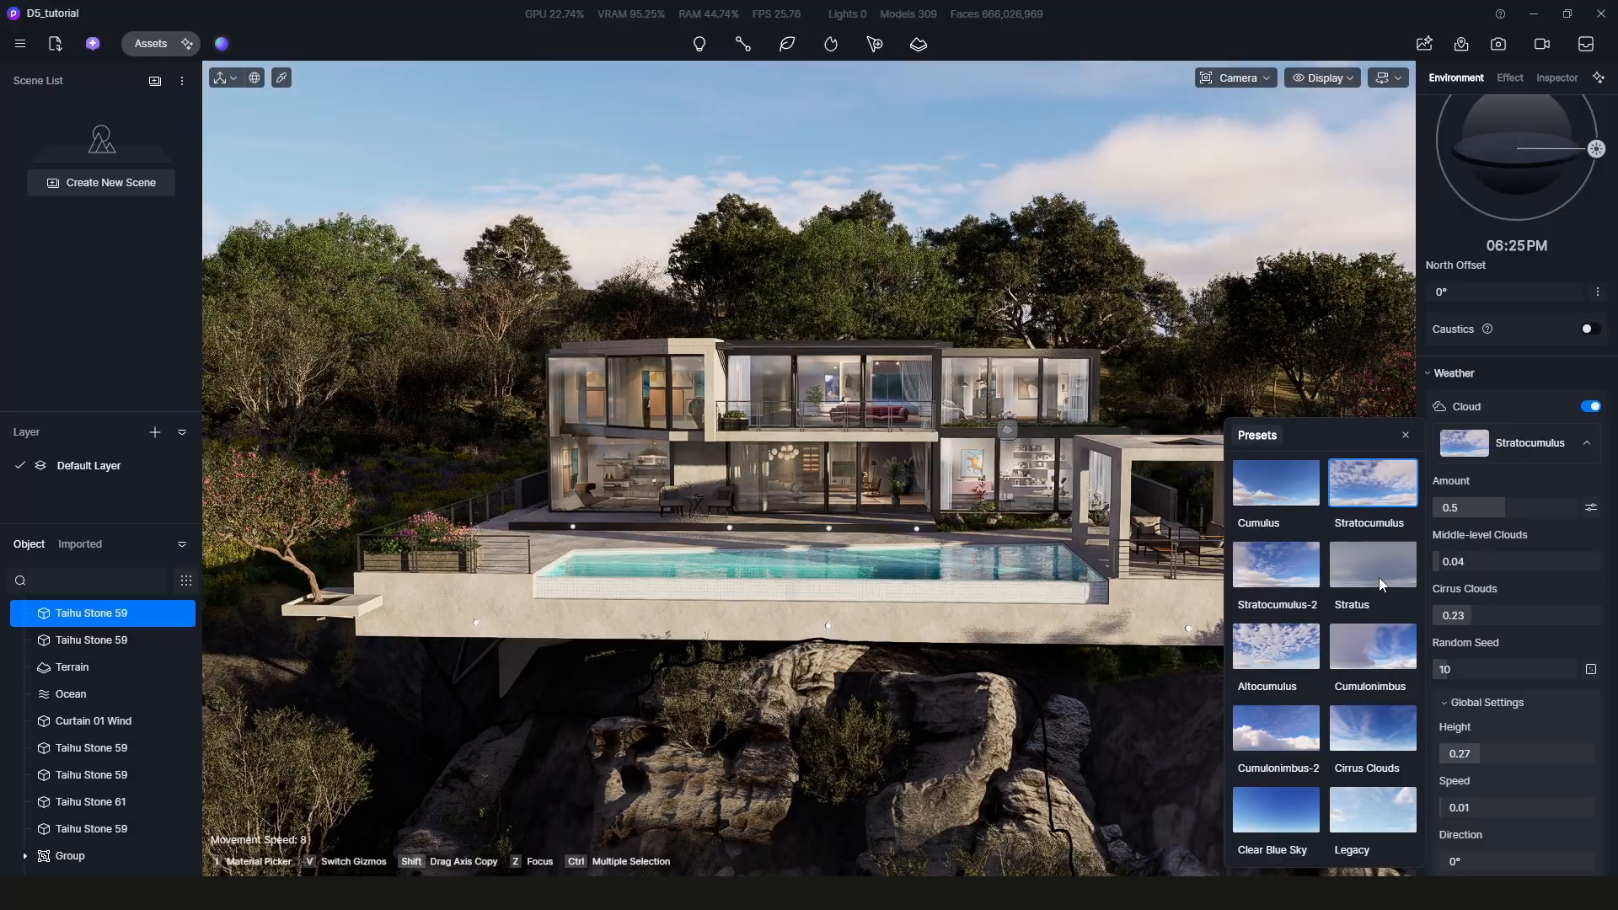
click(1372, 504)
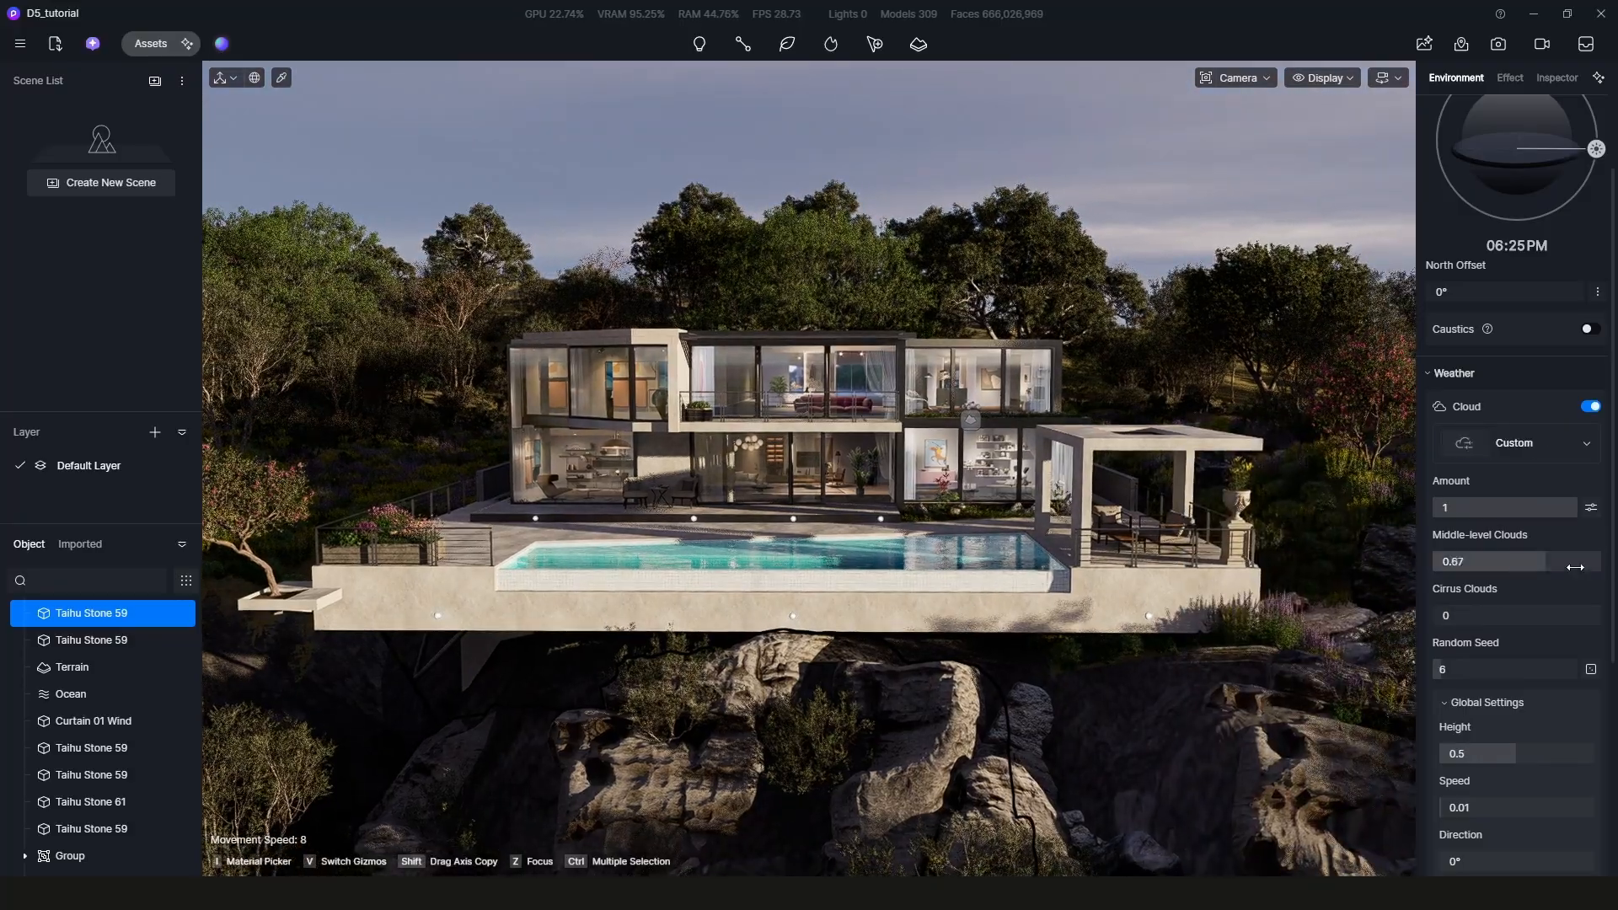
- Set Middle-level Clouds to 0.07, then turn Fog off after trying a fog density of 0.94
drag(1575, 567, 1473, 569)
scroll(1563, 714, down, 5)
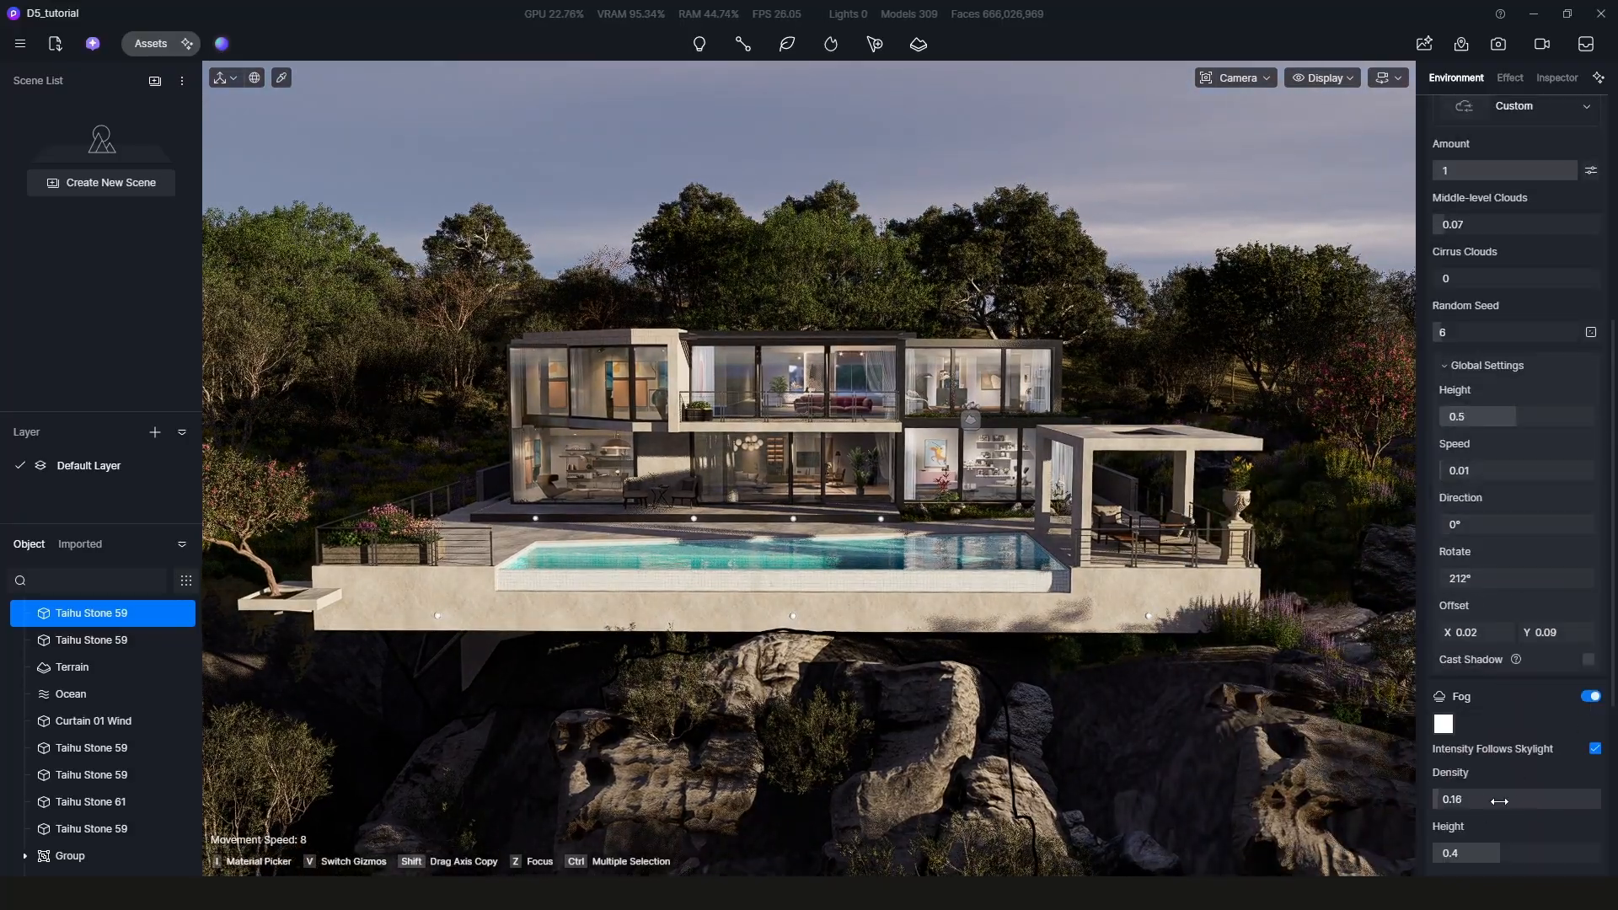
drag(1499, 801, 1532, 787)
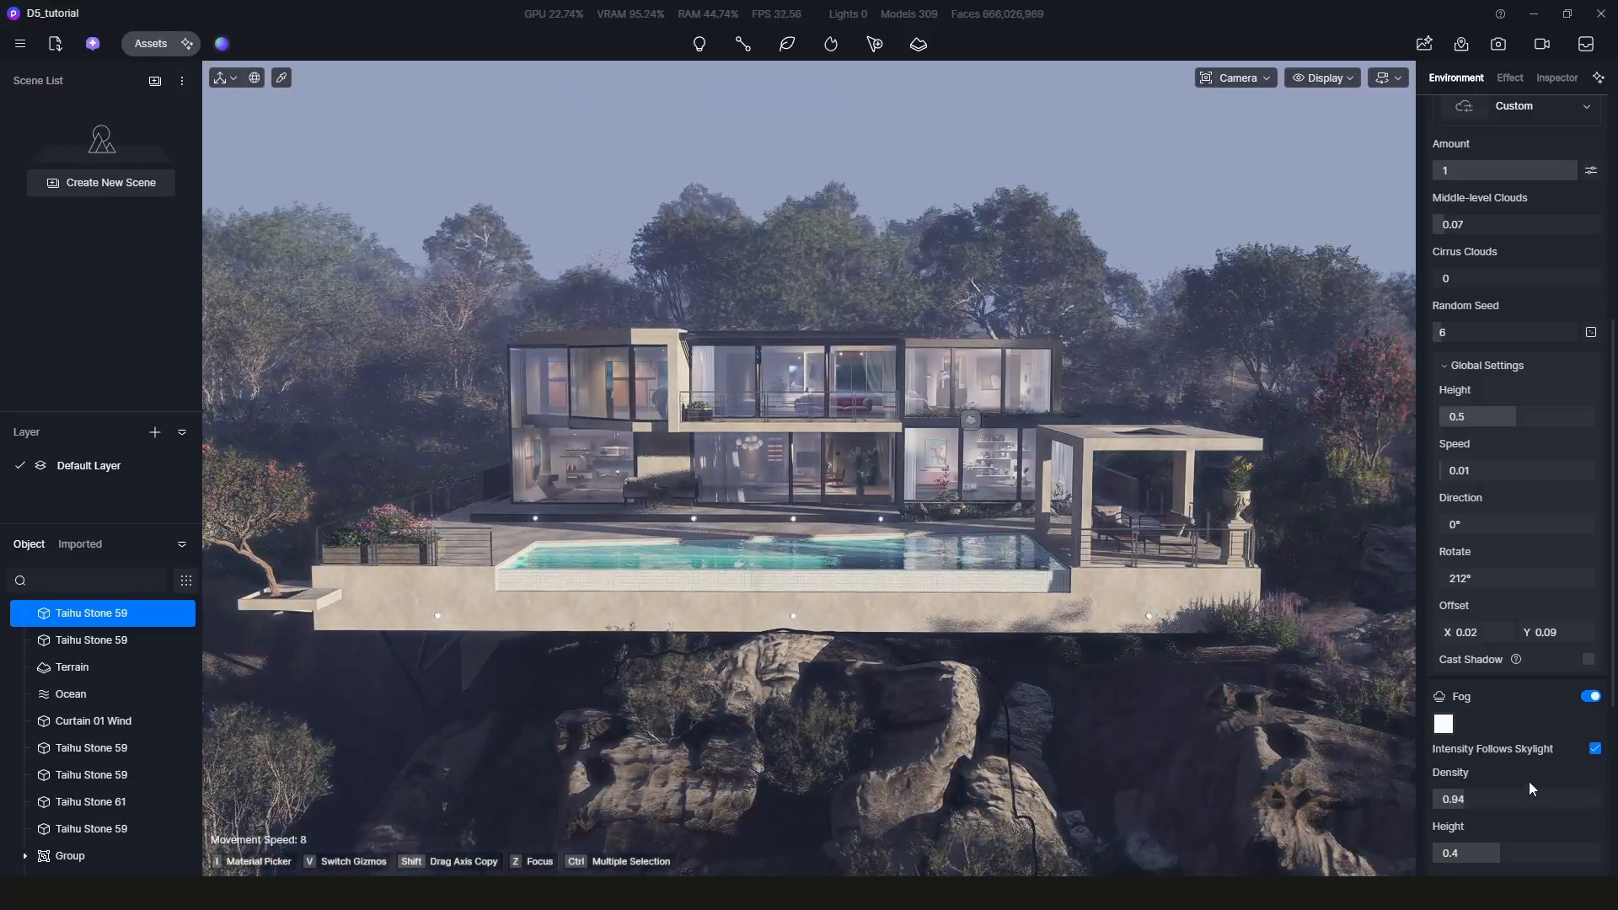
click(1590, 696)
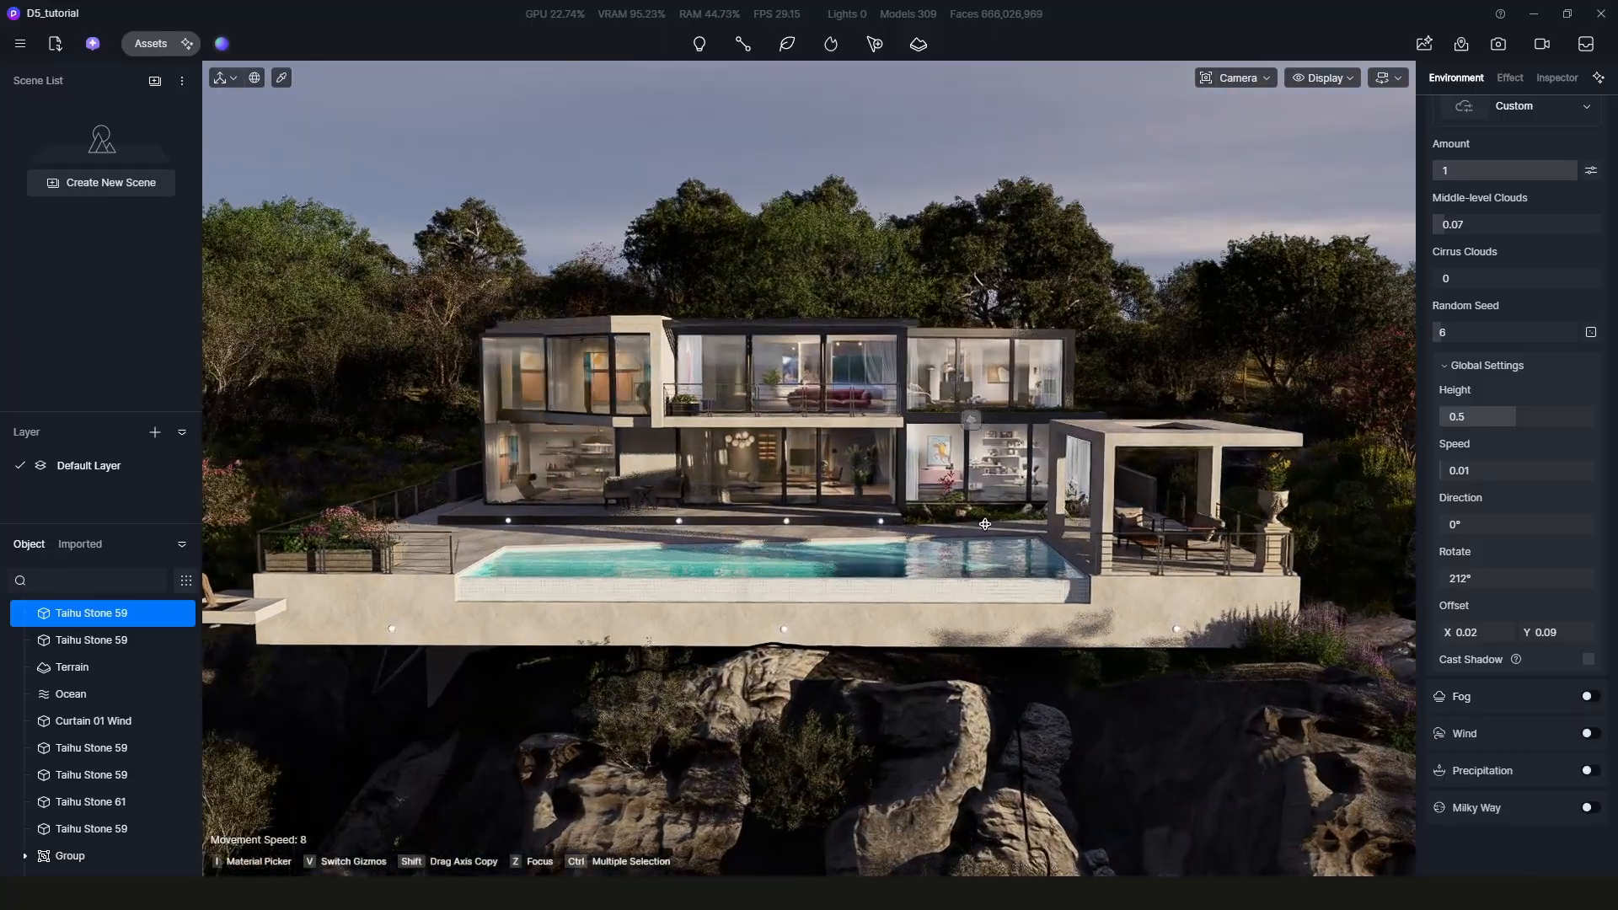
- Try the Custom sky light mode for the scene
scroll(1512, 255, up, 5)
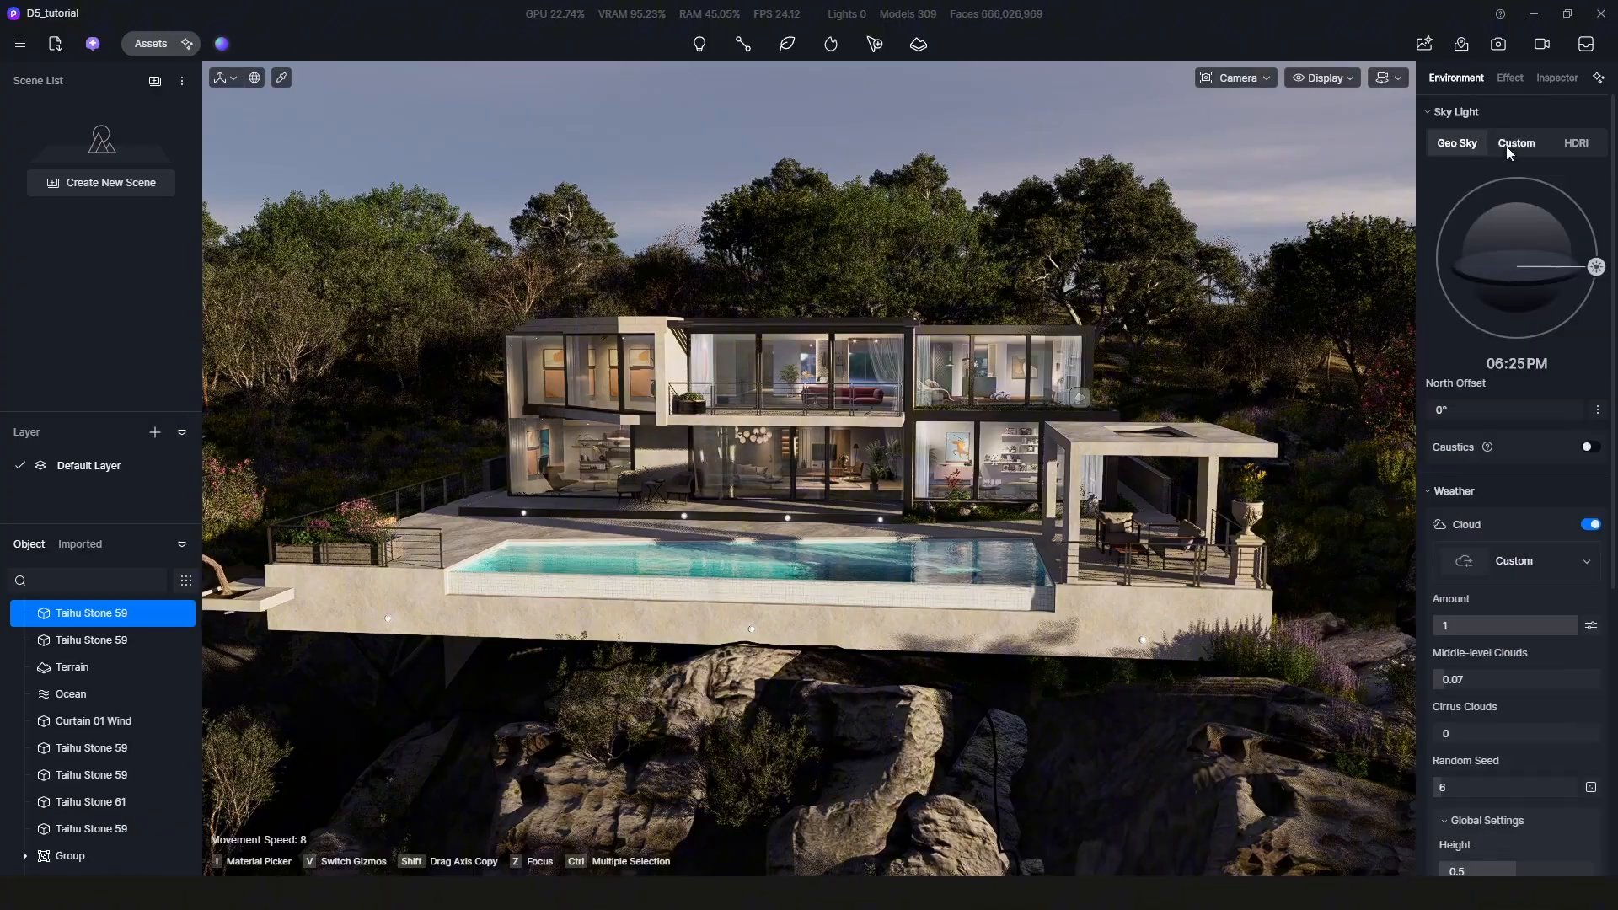
click(1514, 144)
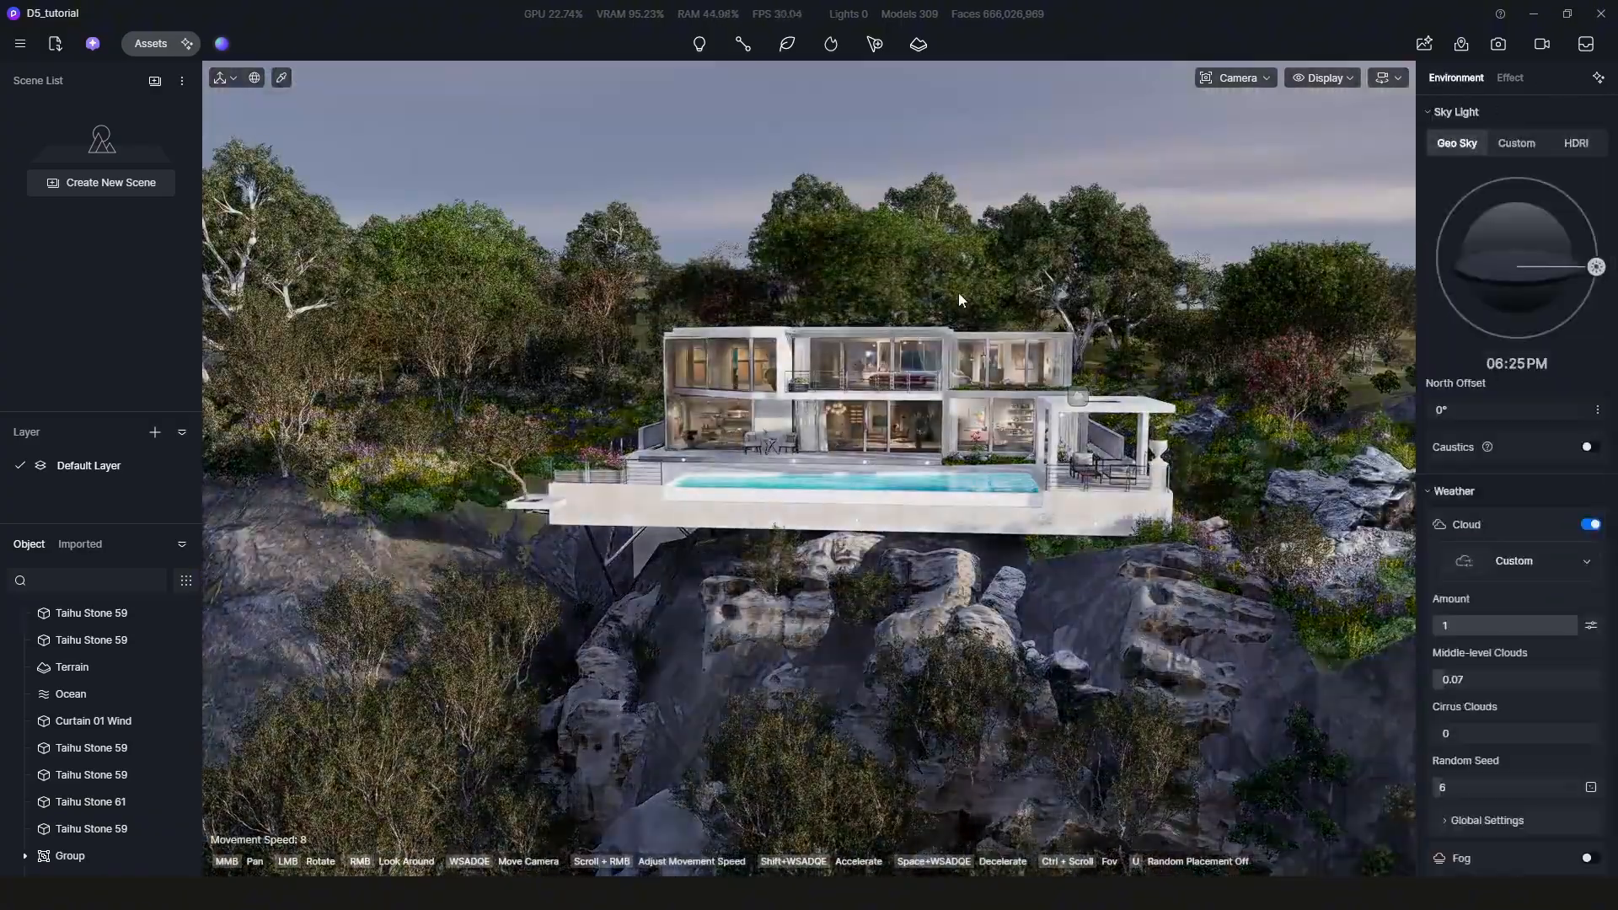
- Frame the house with its pool and surrounding trees, and save the view as a new scene
scroll(862, 291, up, 4)
drag(863, 291, 830, 404)
scroll(863, 305, down, 4)
scroll(818, 408, up, 4)
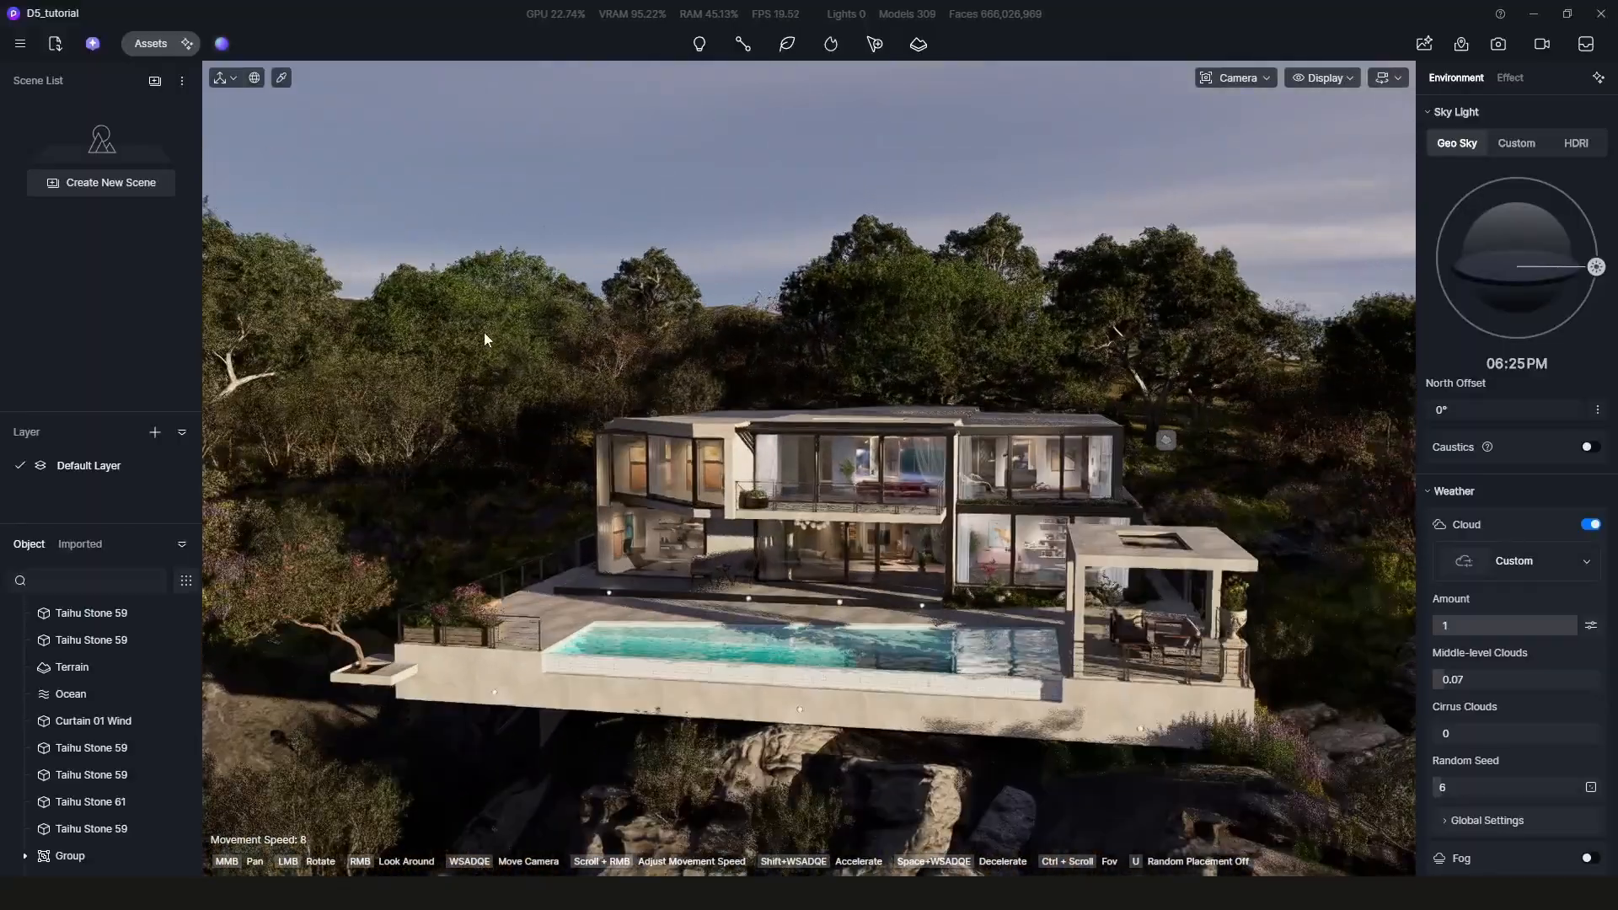
click(144, 192)
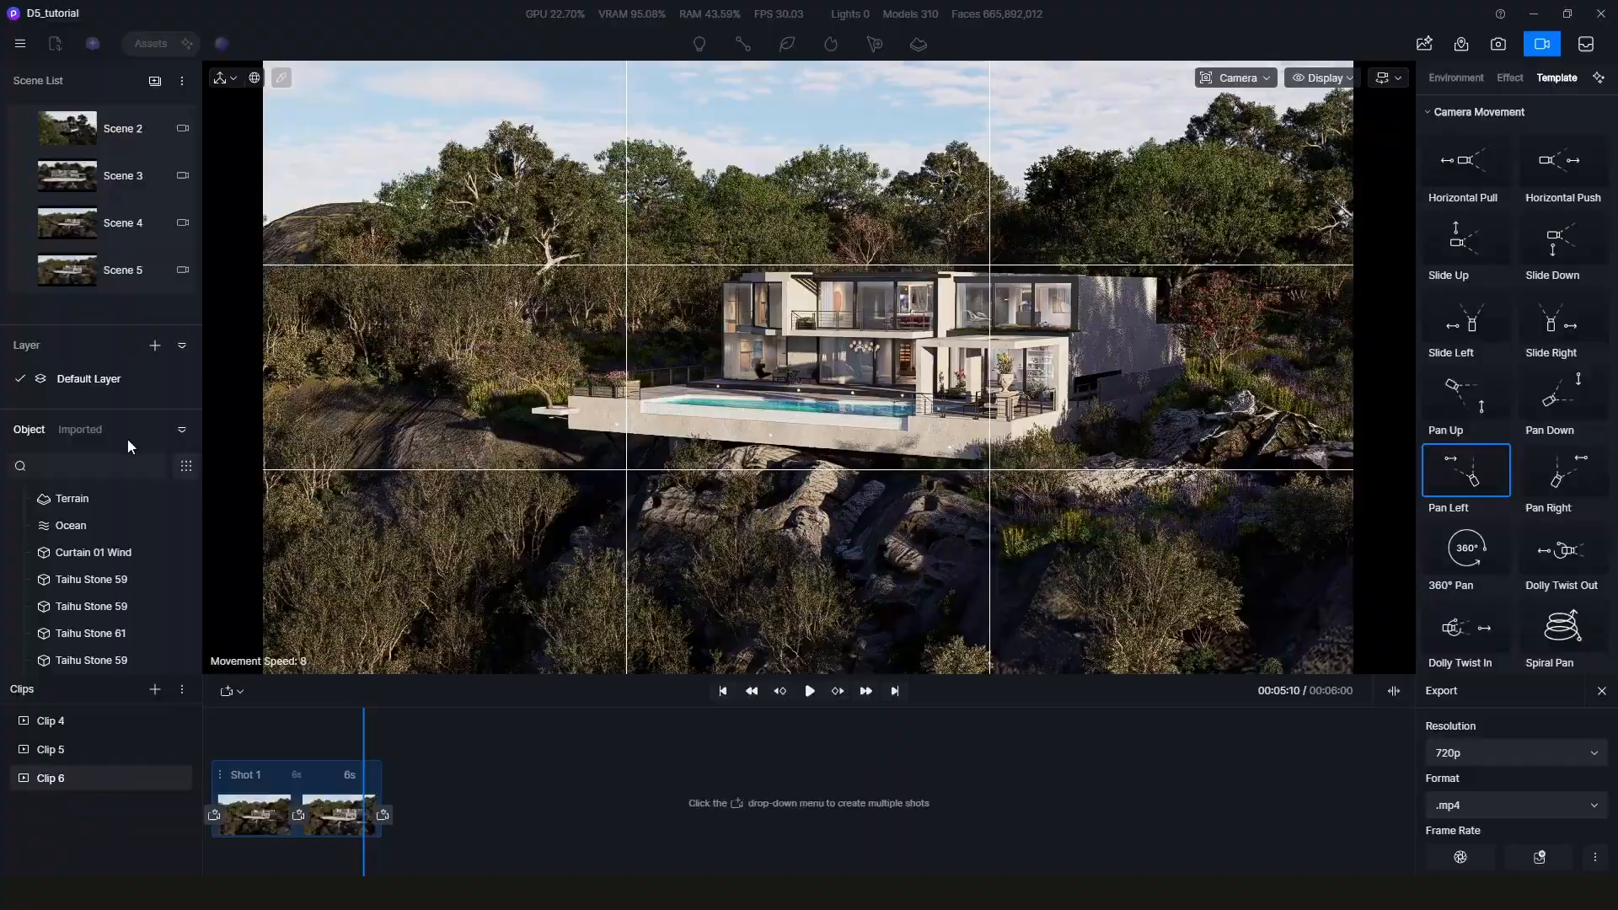
- Create a new video clip and add a view past the house's side wall toward the pool and sunlit sea
click(154, 690)
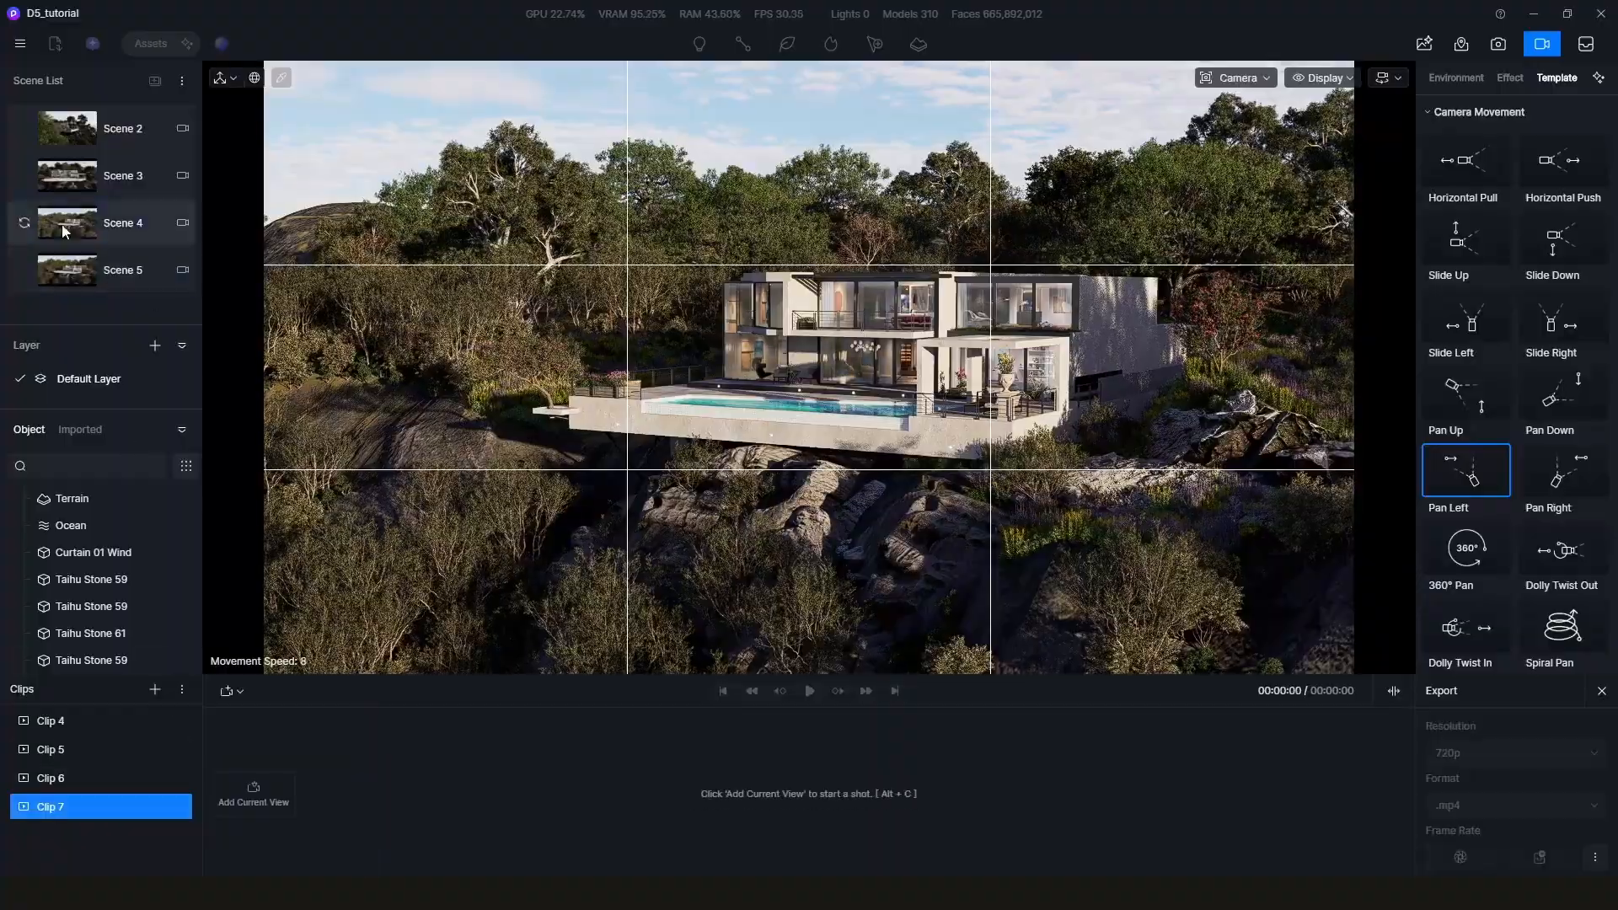
key(w)
scroll(947, 394, up, 4)
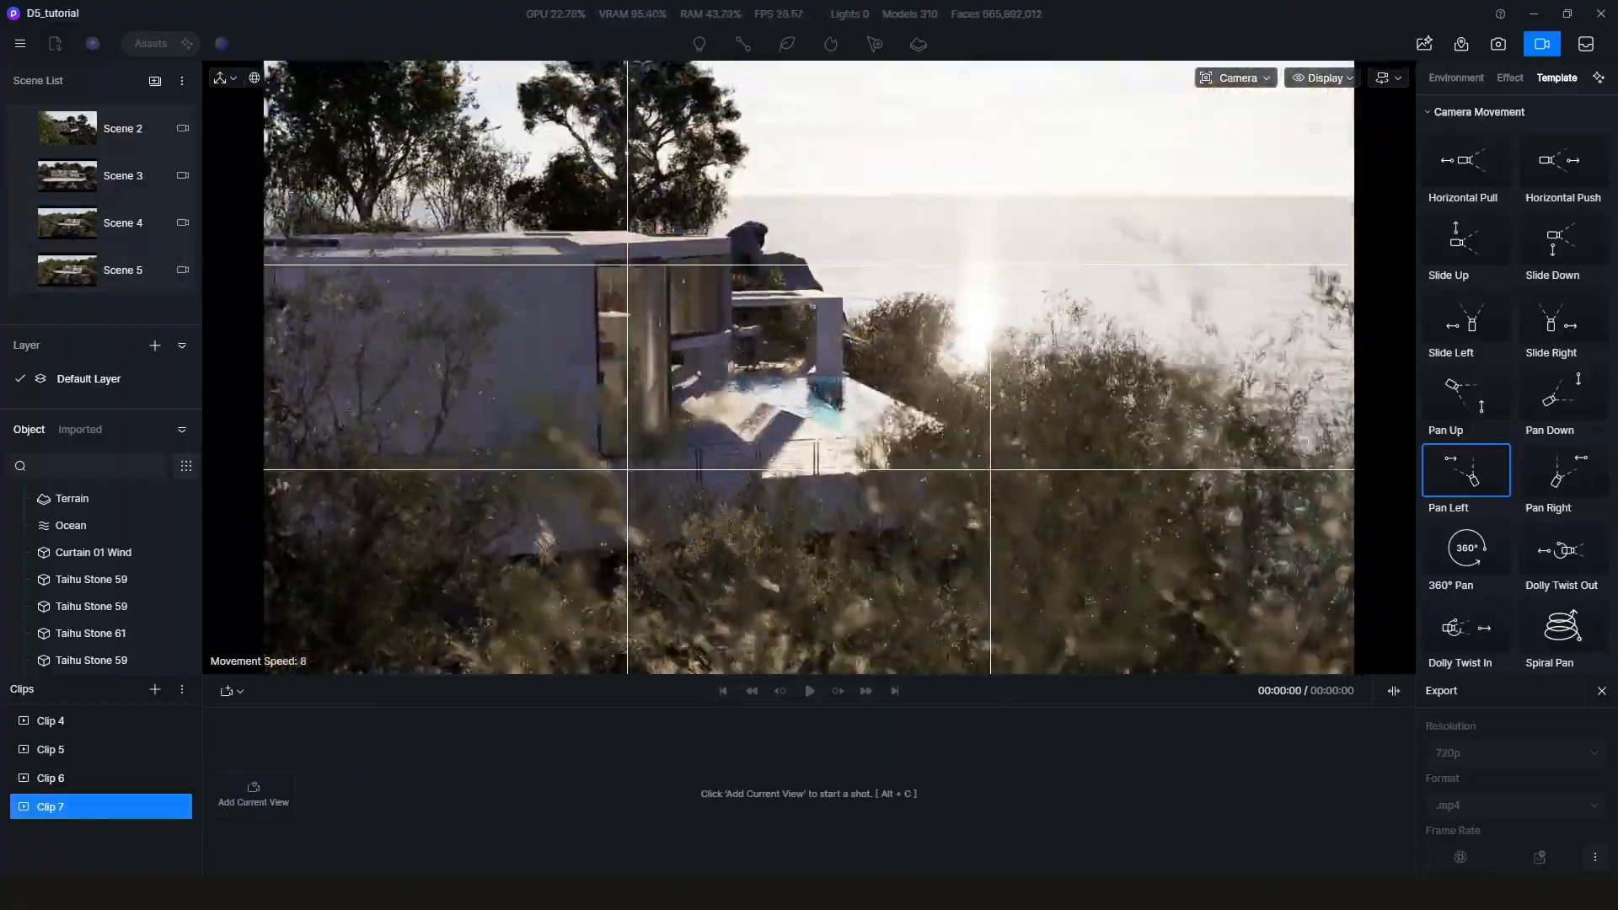
scroll(948, 393, down, 3)
middle_drag(1002, 379, 947, 393)
scroll(947, 394, up, 4)
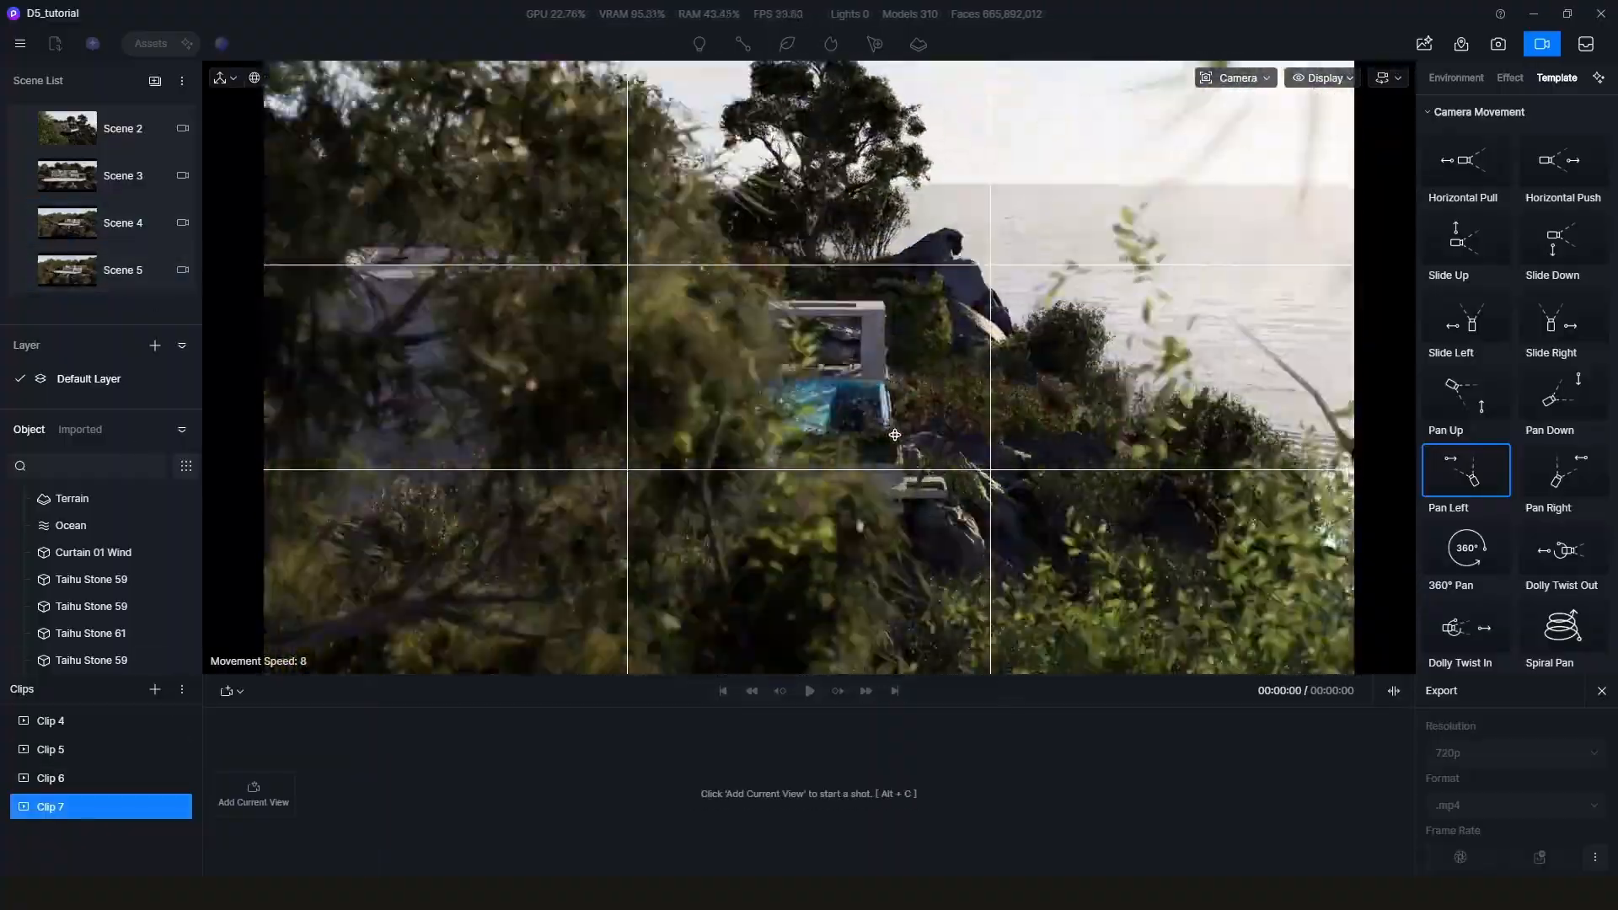
scroll(948, 394, down, 4)
click(722, 506)
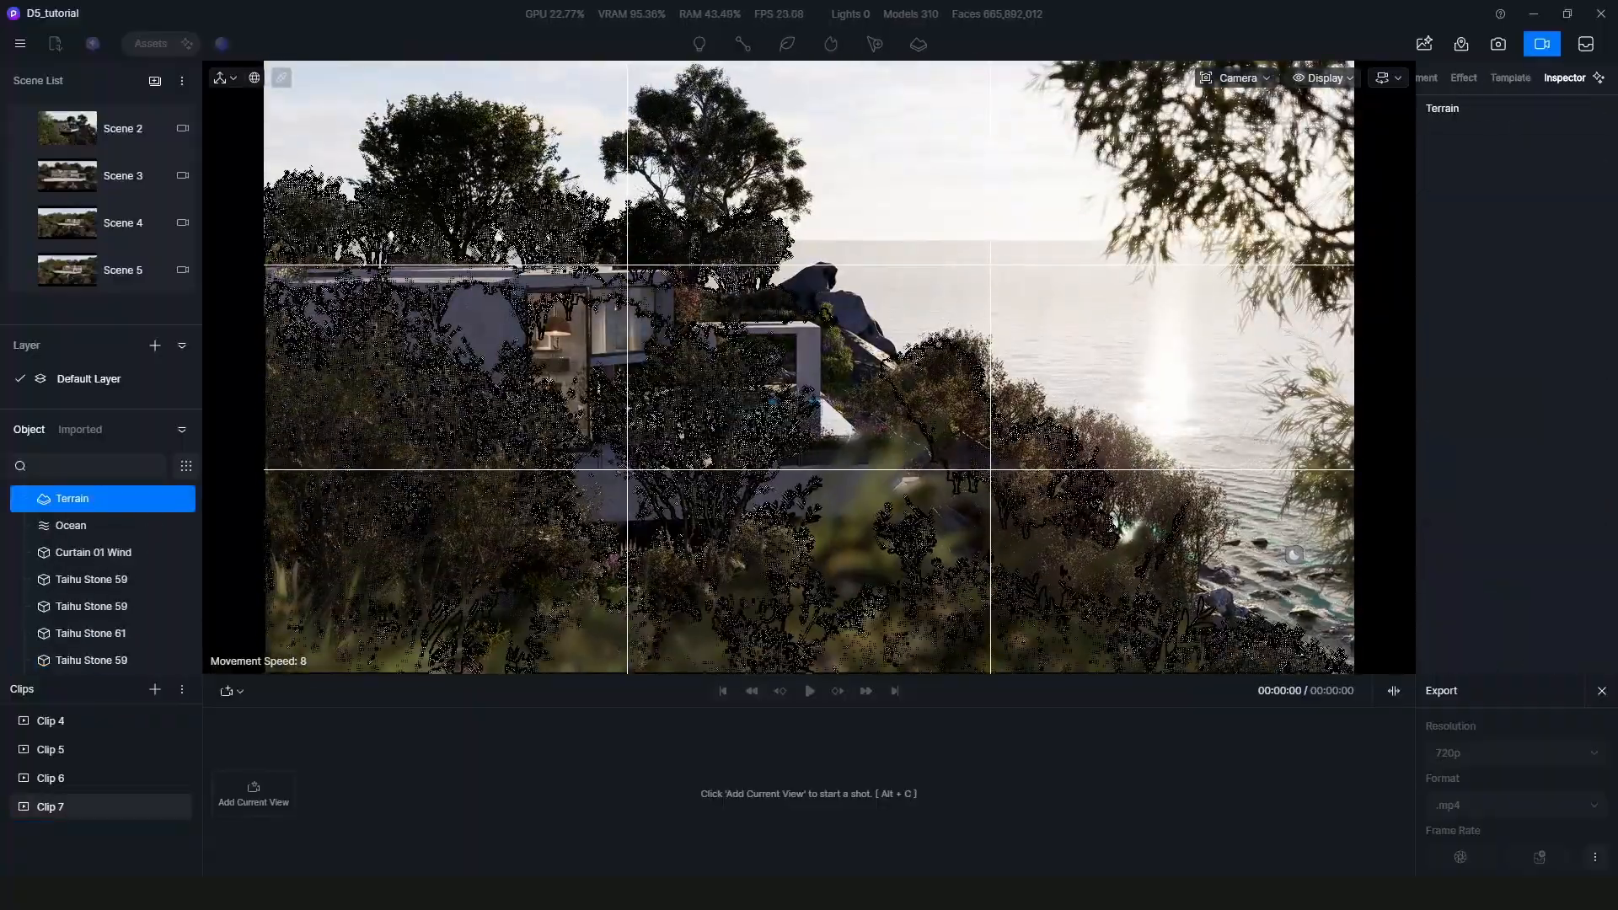
drag(723, 506, 725, 354)
drag(905, 297, 957, 230)
key(Escape)
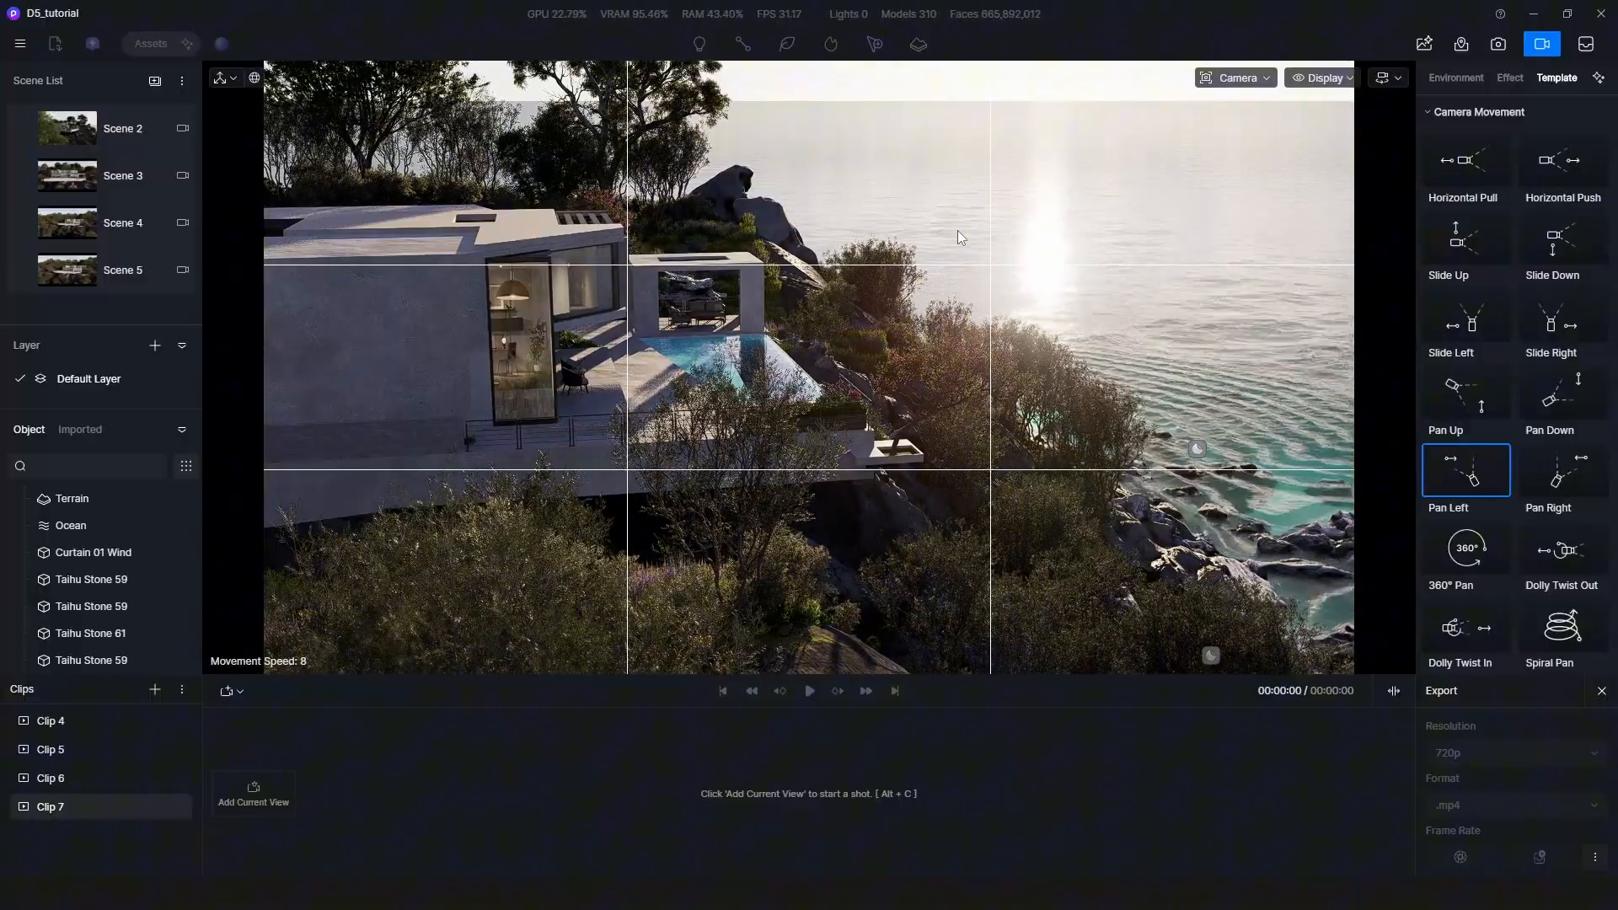
click(268, 800)
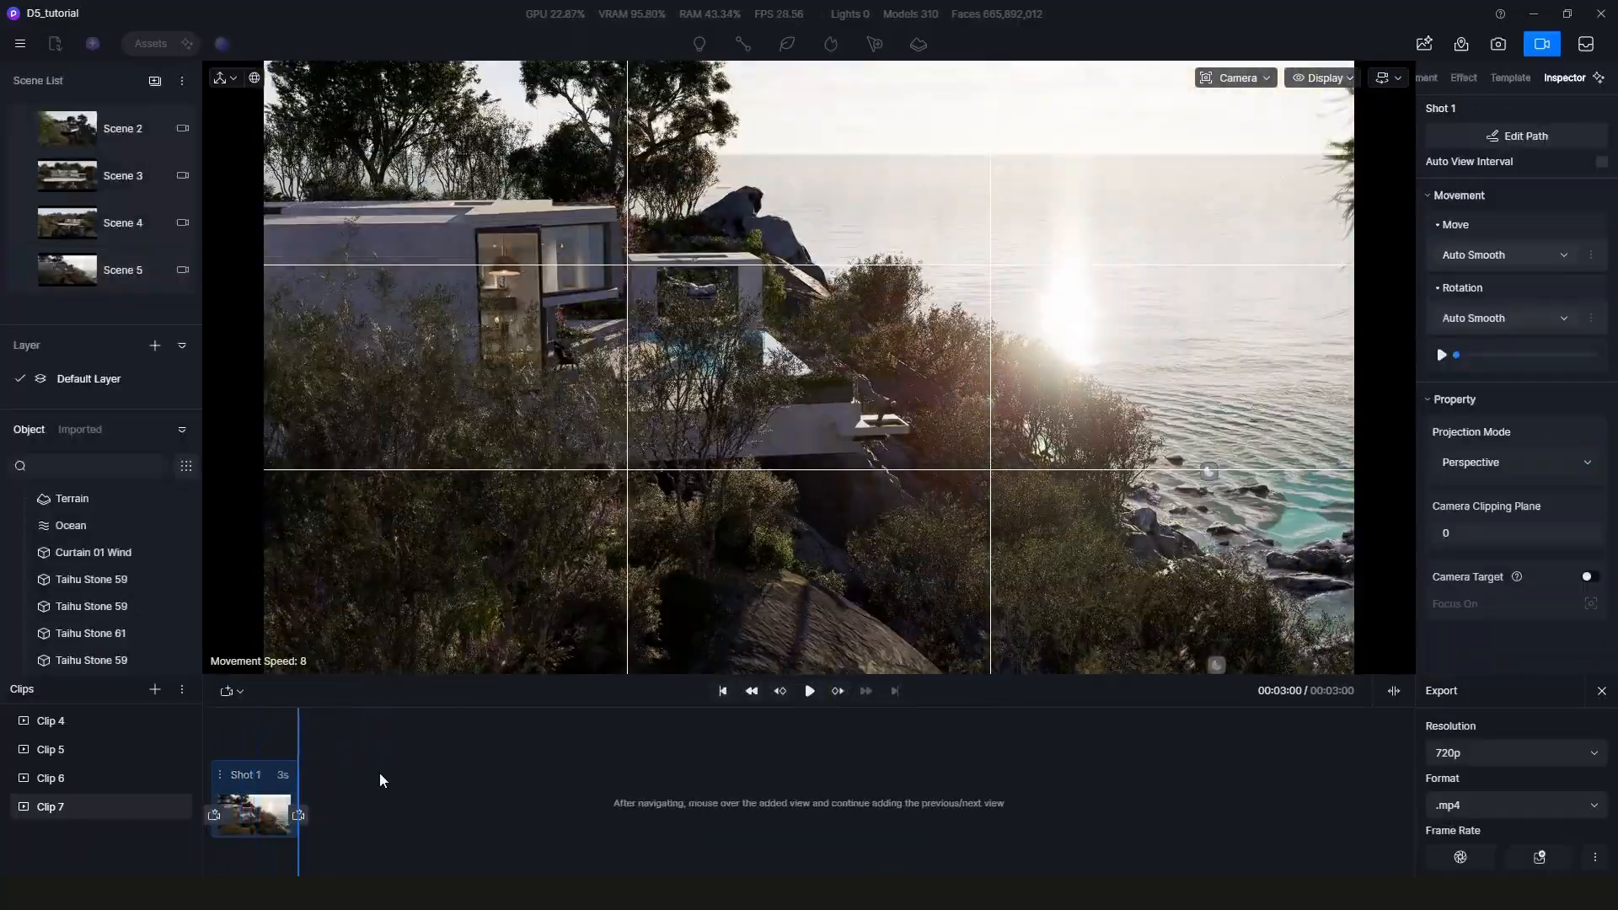
- Add a starting view from behind the foreground foliage ahead of the clip's existing view and preview the camera motion
drag(298, 733, 257, 733)
middle_drag(796, 455, 801, 439)
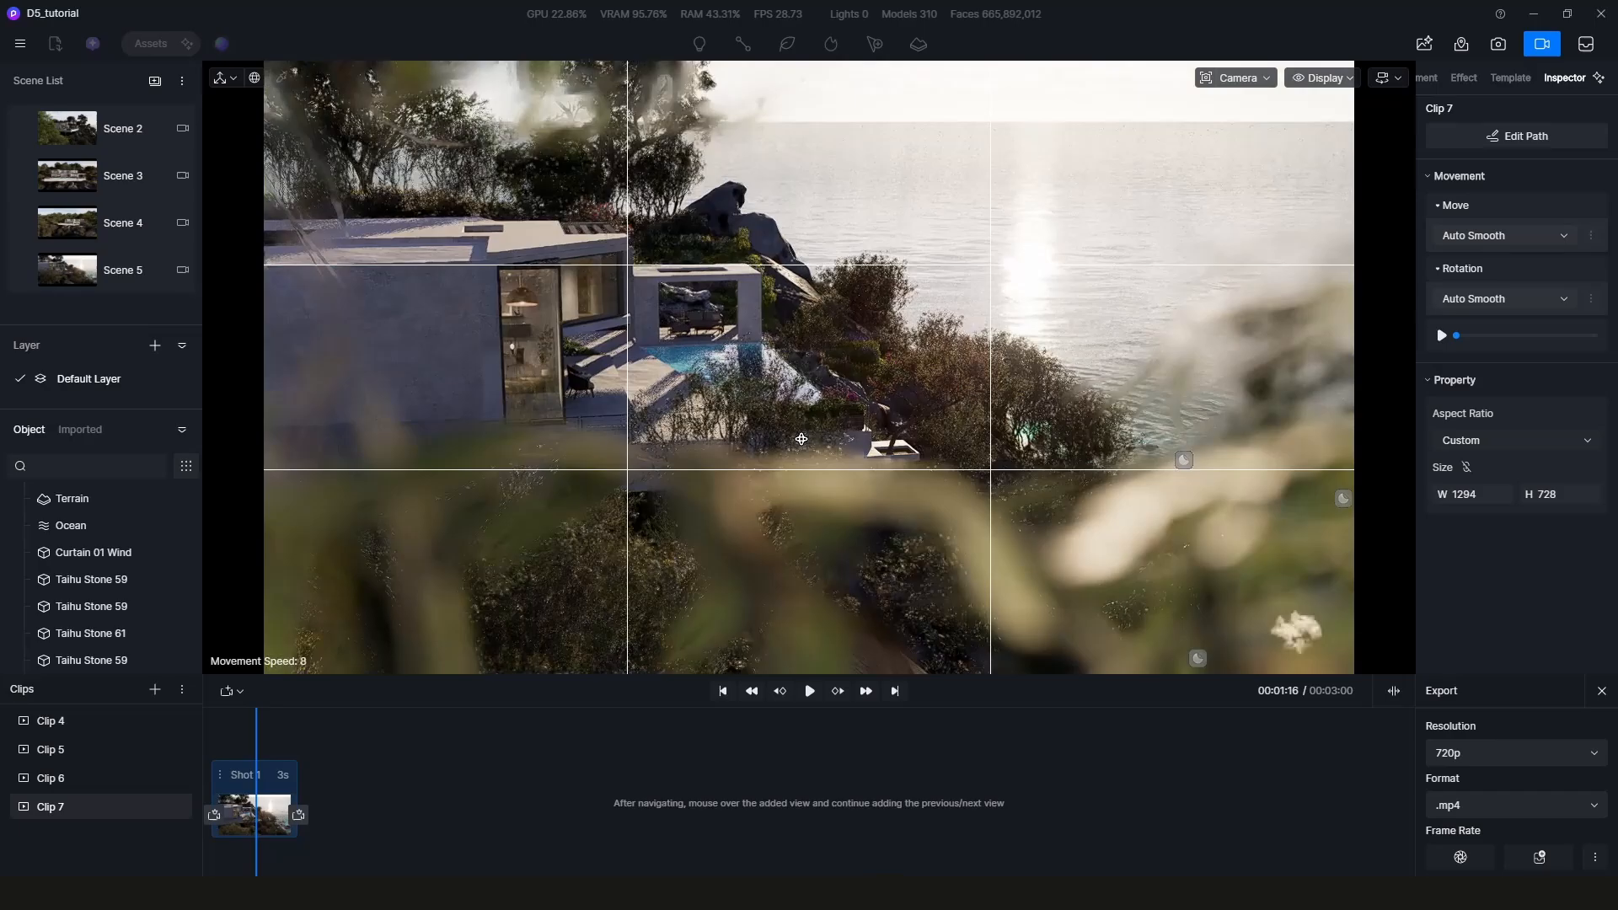
click(214, 816)
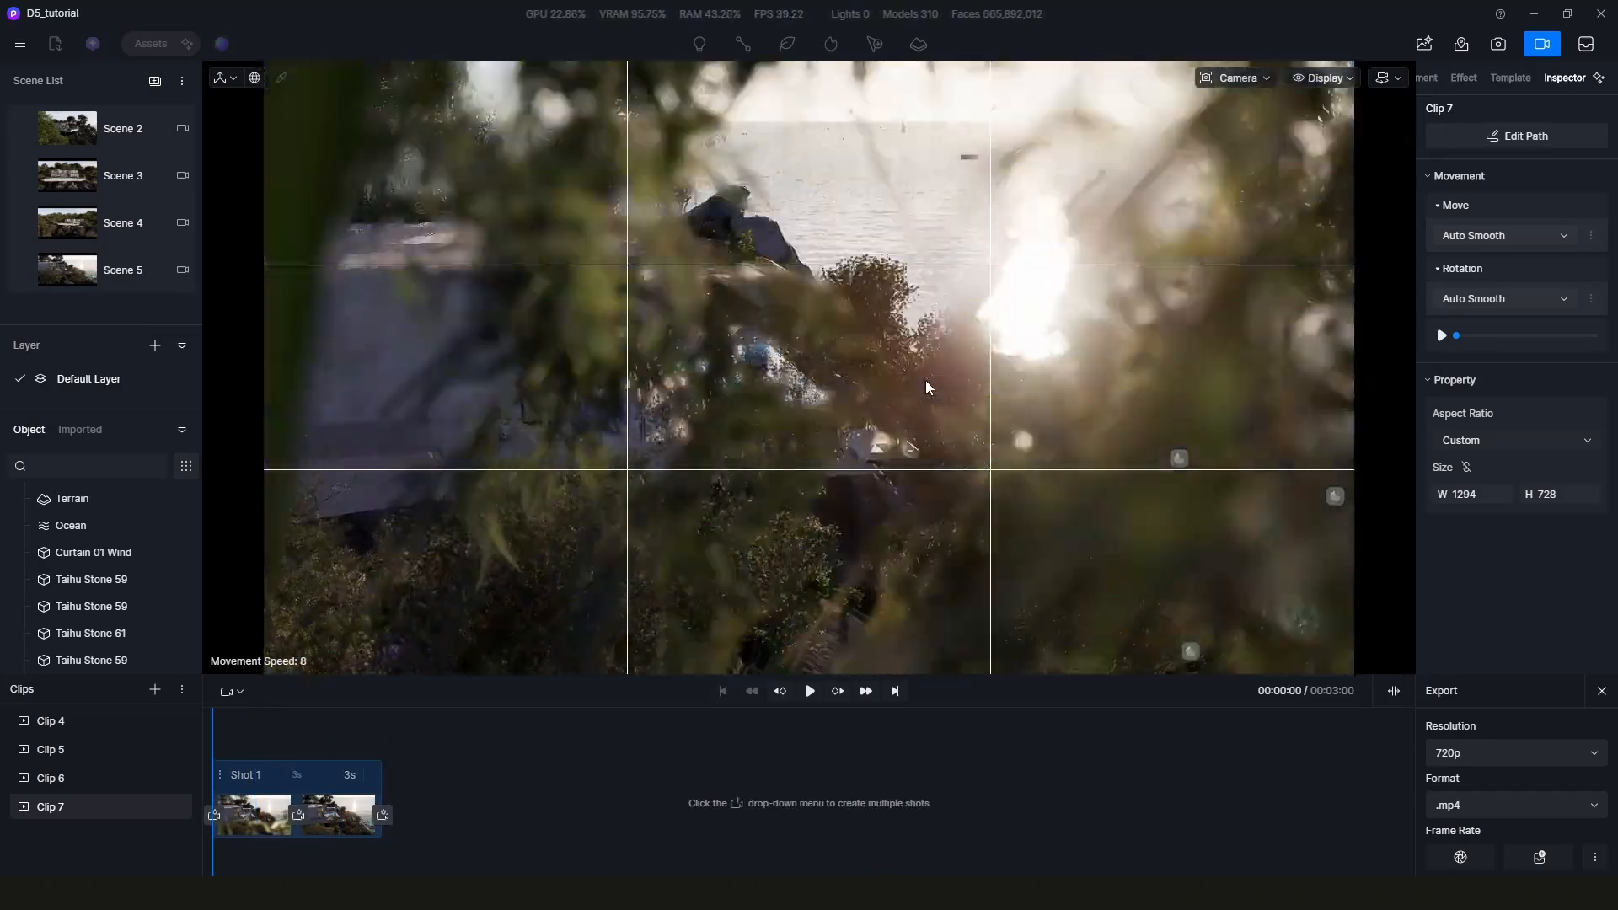
scroll(927, 376, down, 4)
drag(213, 719, 330, 725)
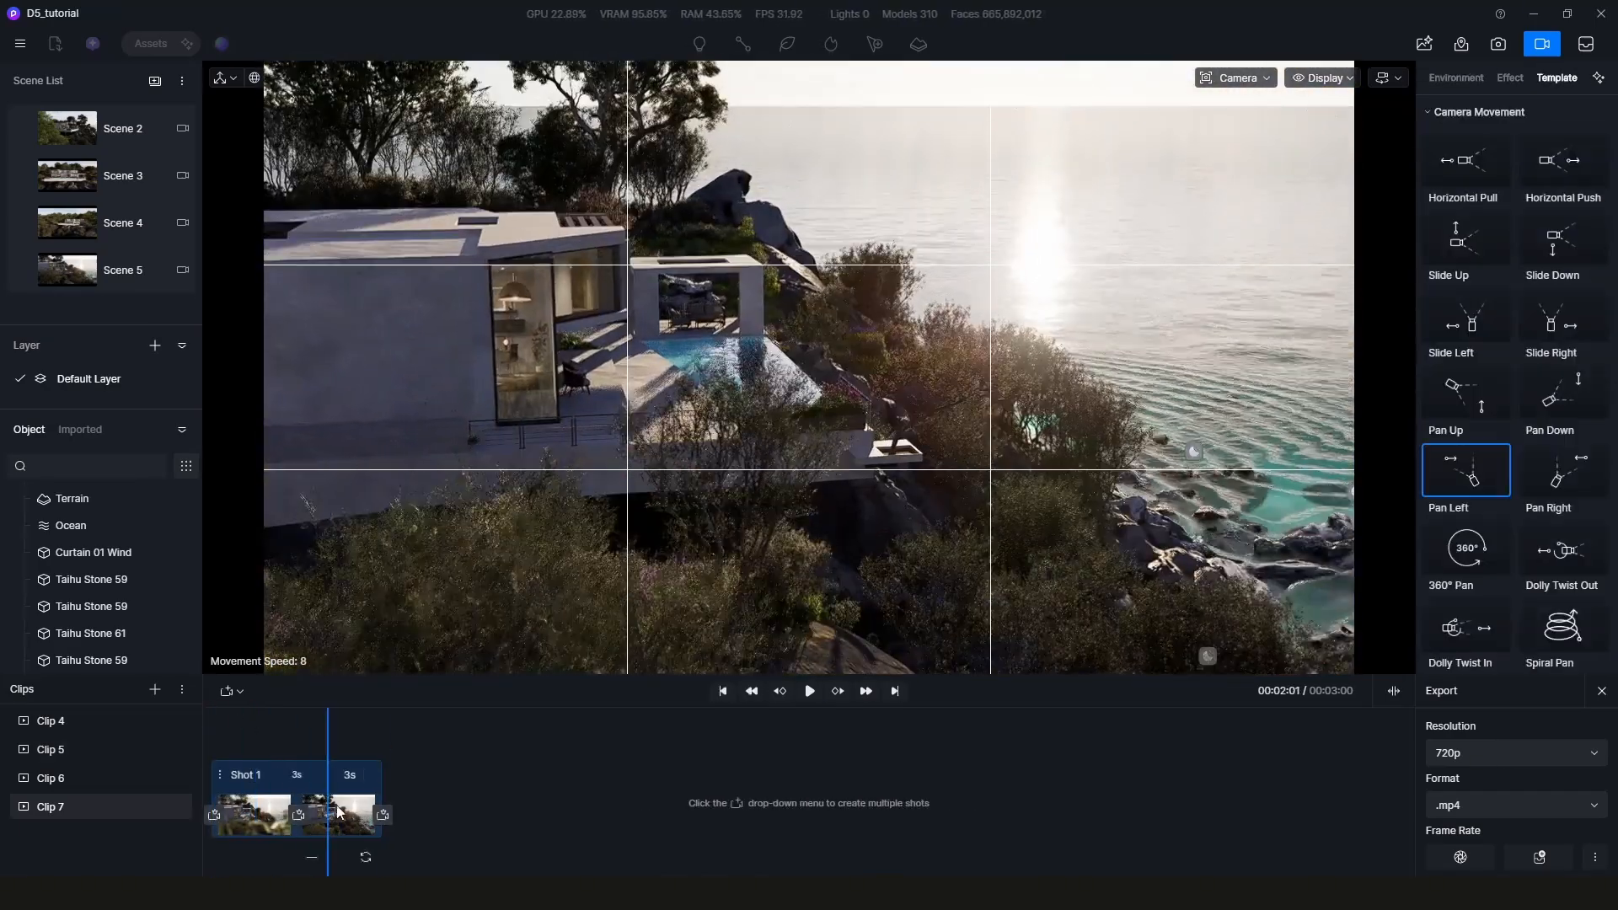
- Remove the shot's second view, add another view at its start and preview the resulting motion
click(312, 857)
middle_drag(776, 455, 778, 465)
click(215, 816)
mouse_move(213, 732)
mouse_down()
mouse_move(383, 733)
mouse_move(232, 742)
mouse_up()
- Remove the shot's first view and reframe the camera behind the foreground foliage
click(228, 857)
scroll(875, 347, down, 3)
scroll(879, 357, up, 3)
scroll(910, 443, down, 3)
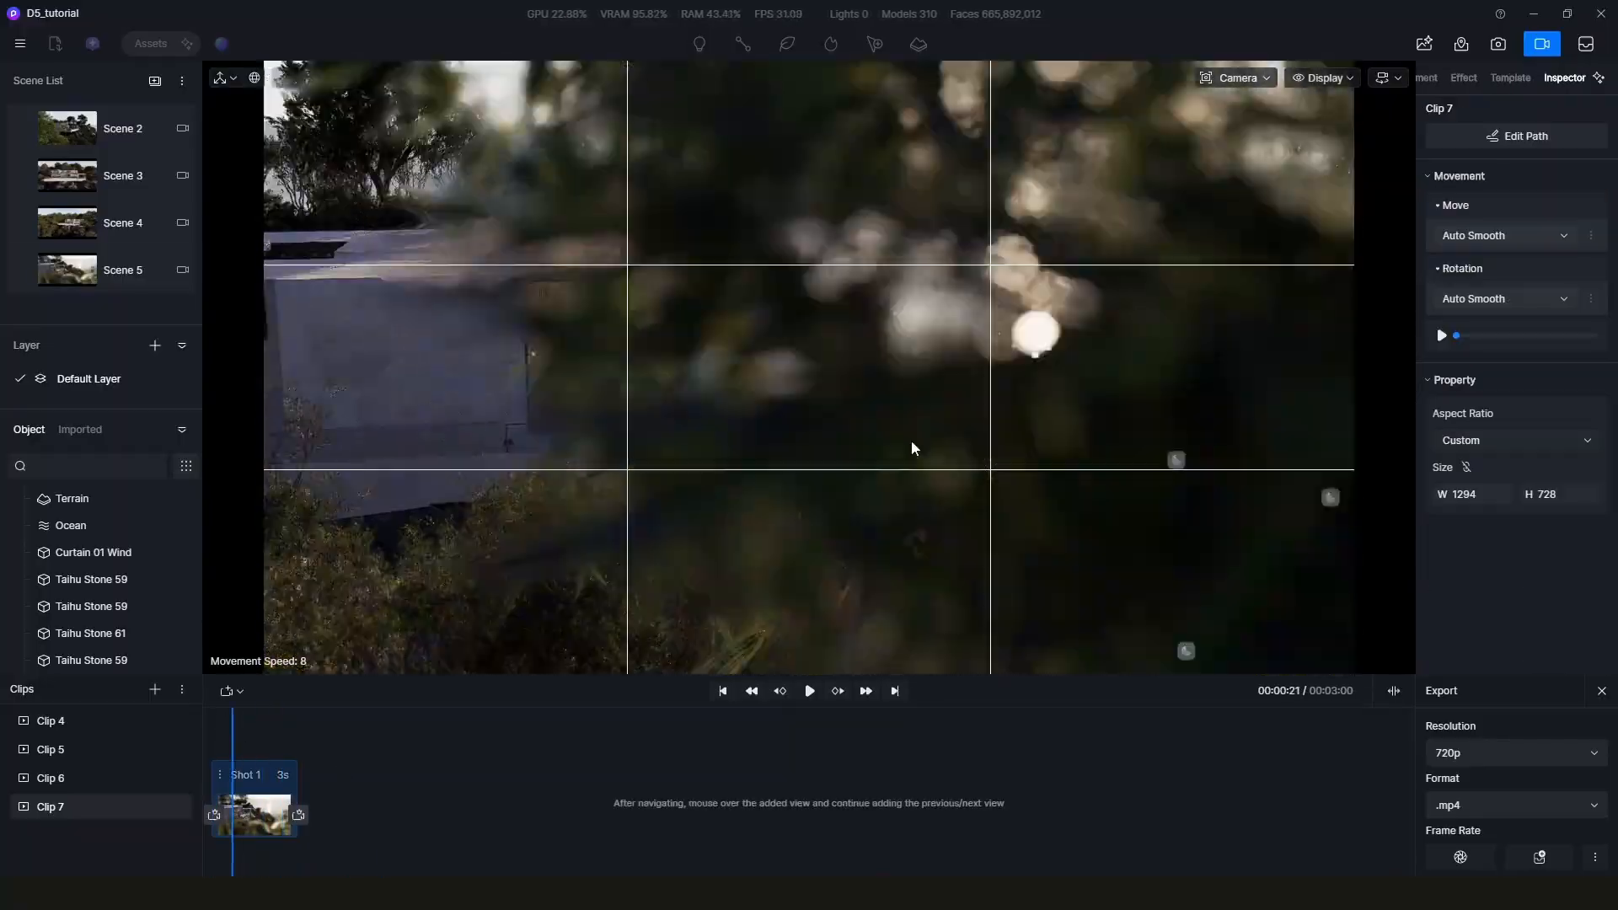